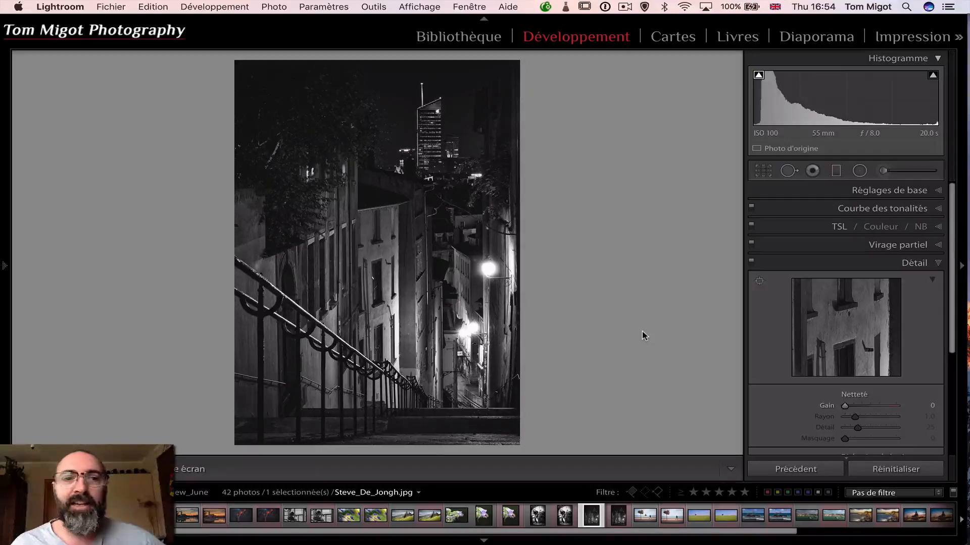
# Show the night stairway photo's information overlay and read its caption and exposure details, finishing with the overlay hidden
pyautogui.press('i')
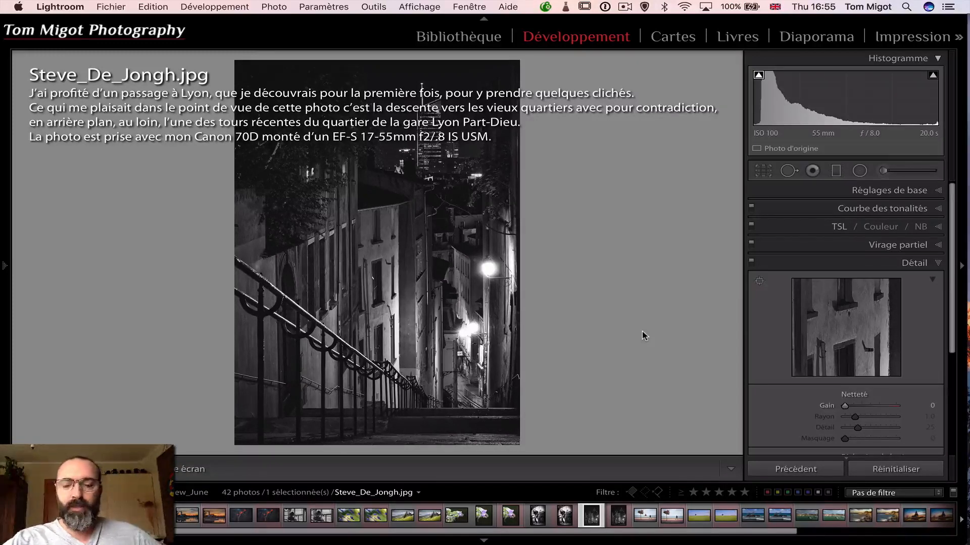
pyautogui.press('i')
pyautogui.press('i')
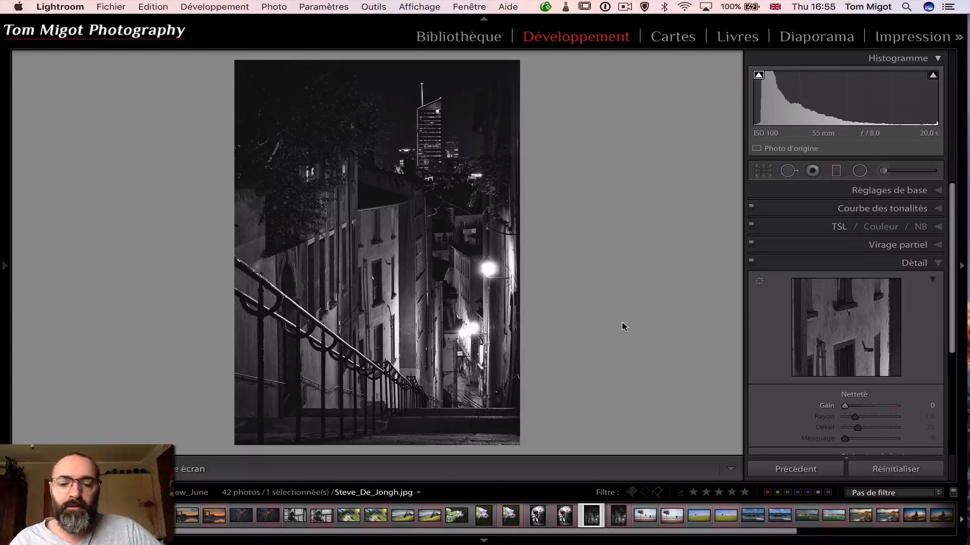
pyautogui.press('i')
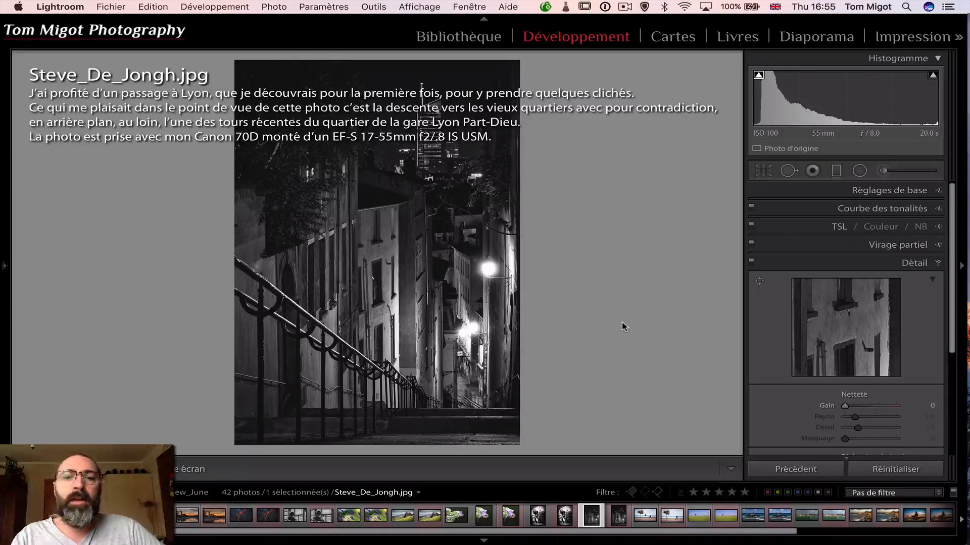
pyautogui.press('i')
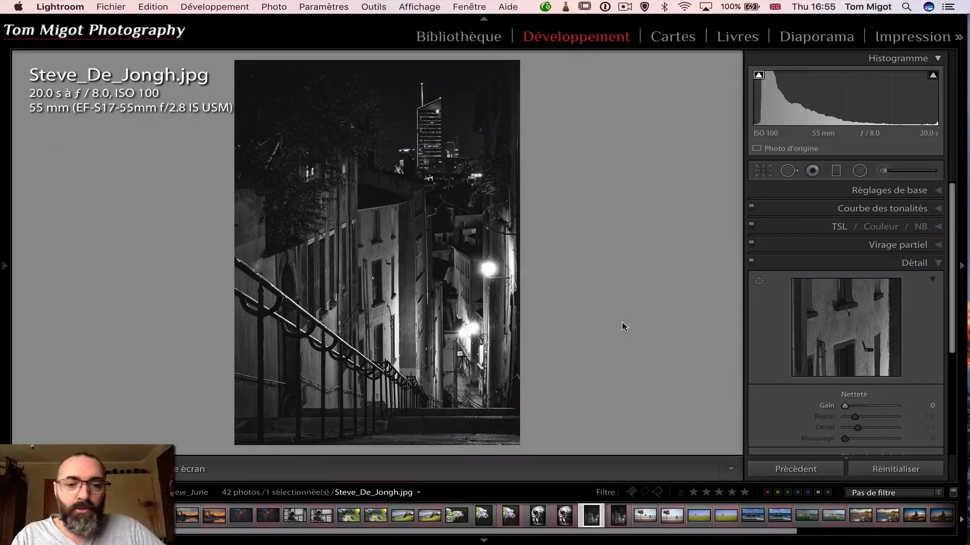
pyautogui.press('i')
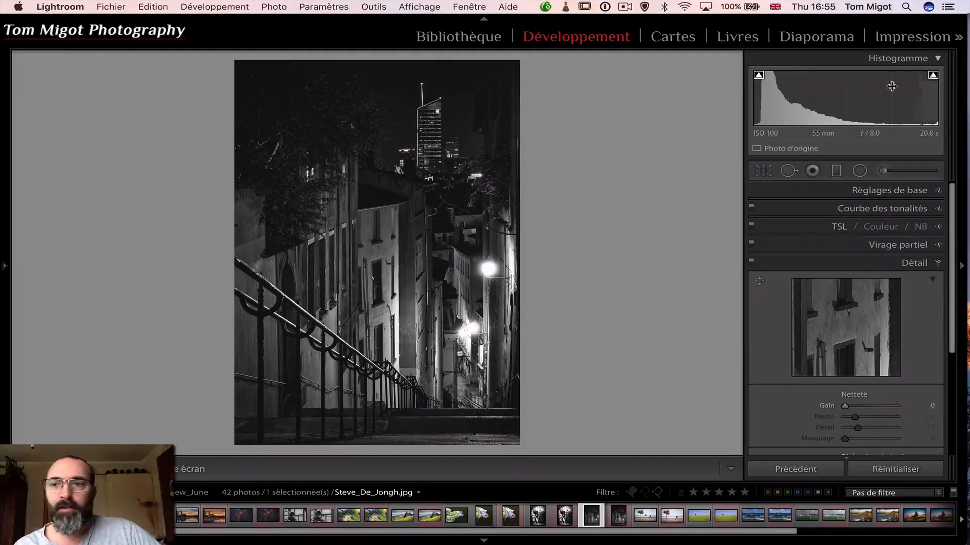
pyautogui.moveTo(3, 266)
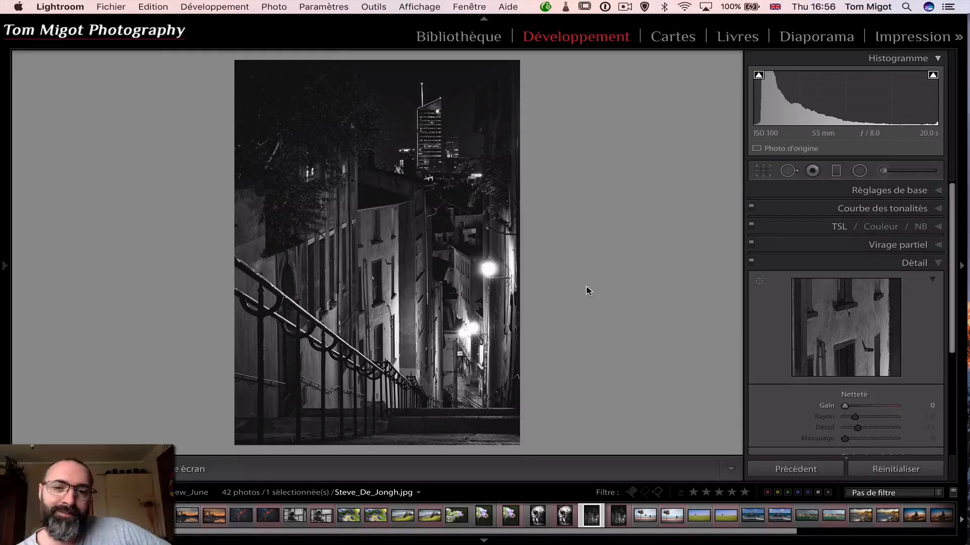
# Examine the blown-out street lamps and the branch over the rooftops at close range, finishing with the whole photo in view
pyautogui.click(488, 269)
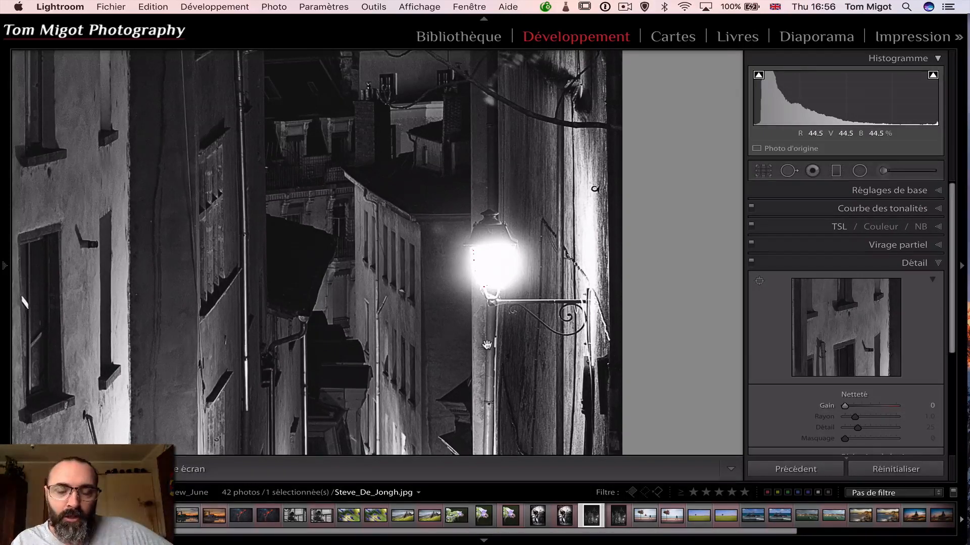
pyautogui.scroll(-5, 487, 345)
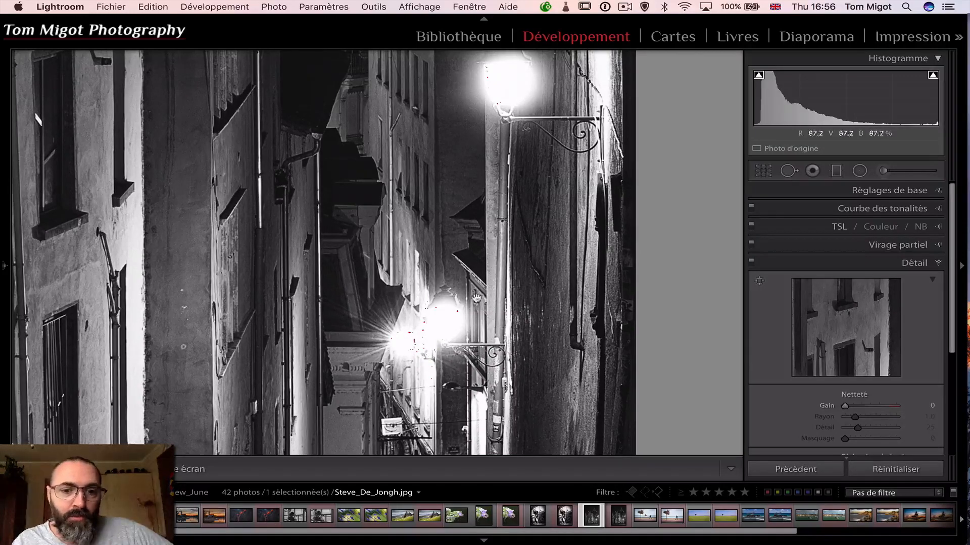
pyautogui.click(536, 265)
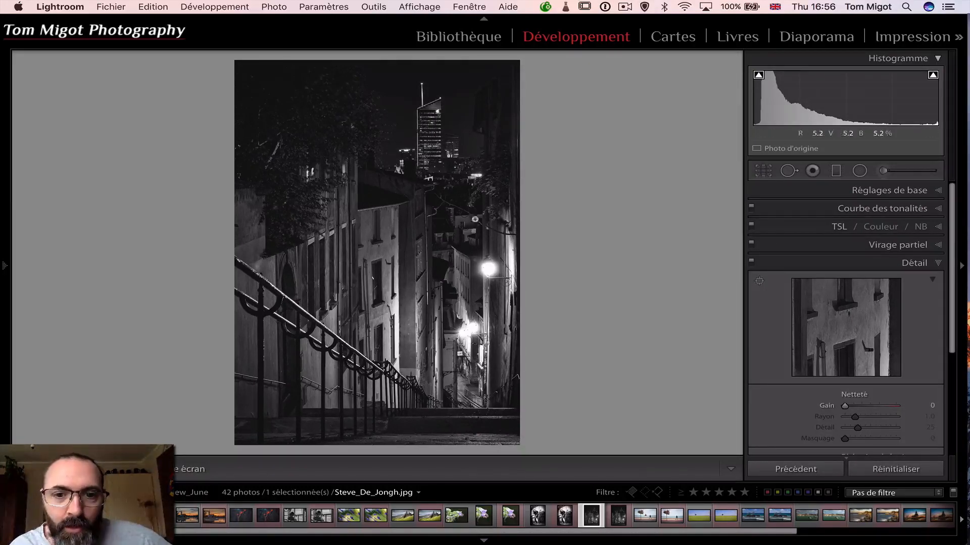
pyautogui.click(474, 236)
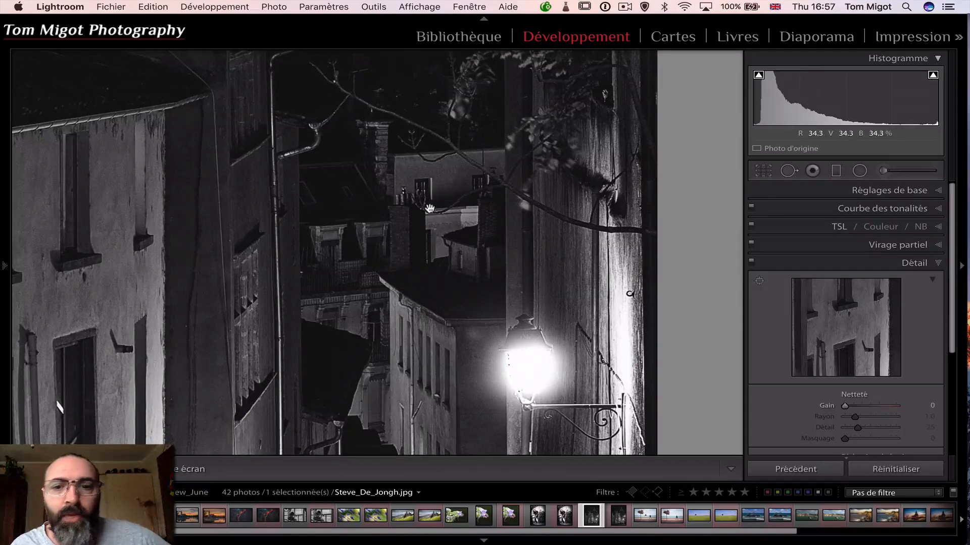
pyautogui.scroll(6, 422, 281)
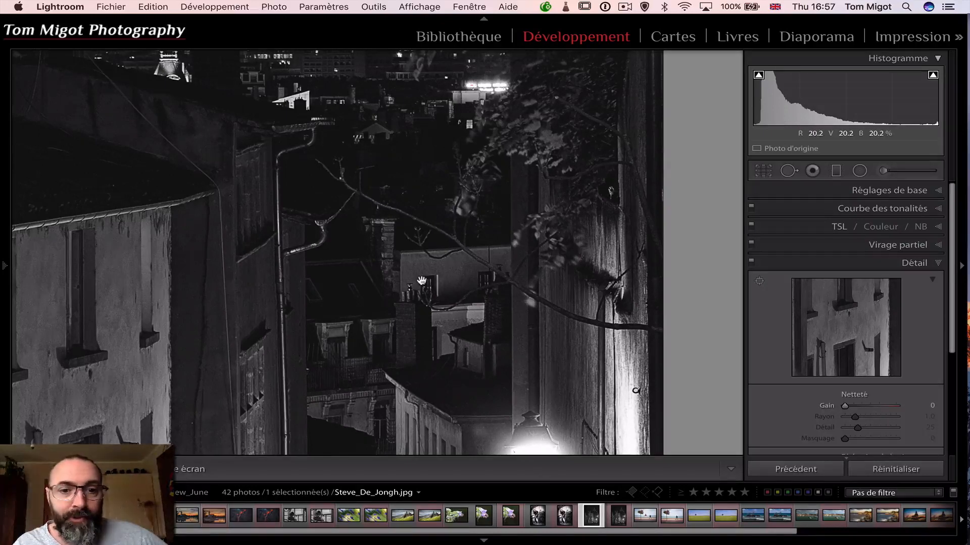
pyautogui.click(422, 281)
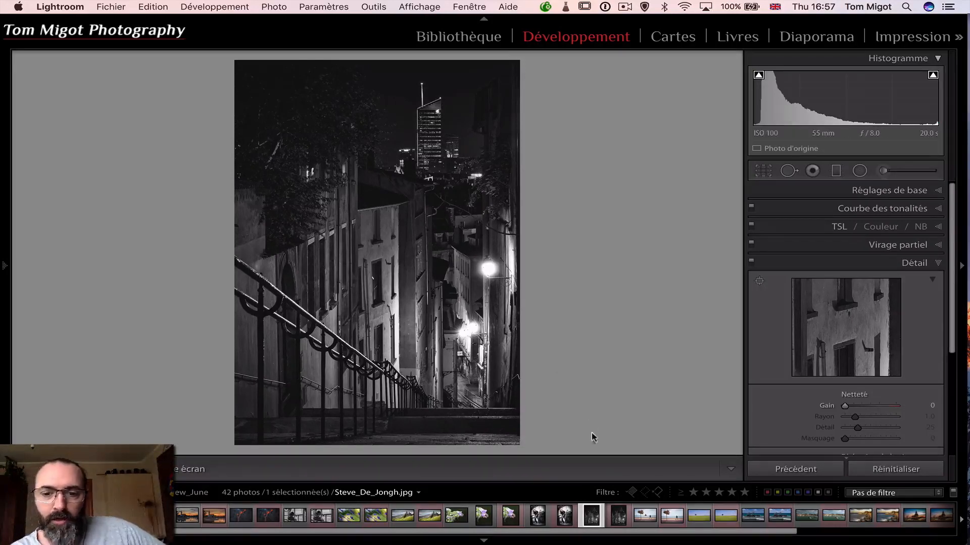
# Switch to Photoshop and bring up the PSD document of the night stairway photo
pyautogui.press('super+Tab')
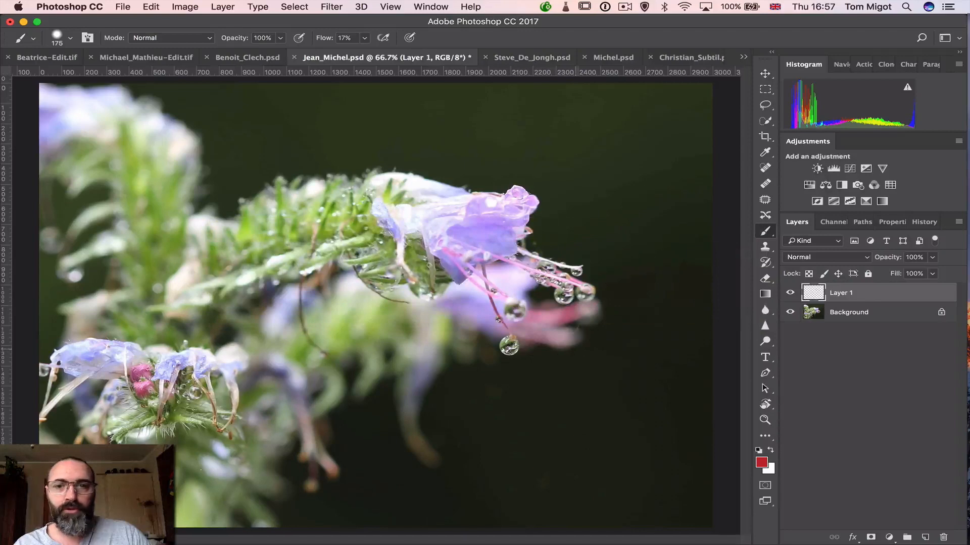
pyautogui.click(535, 59)
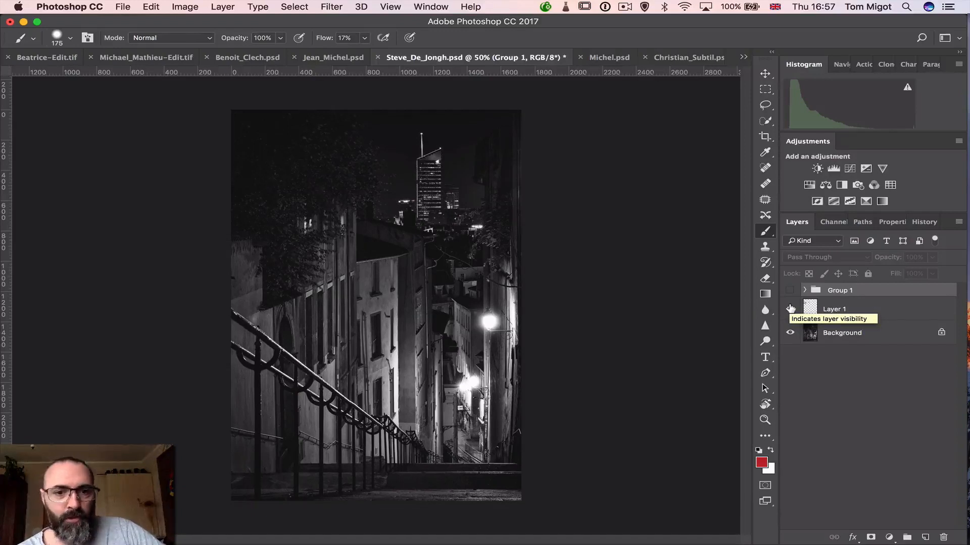
# Compare the stairway photo with and without Layer 1 and Group 1, leaving Layer 1 shown and Group 1 hidden
pyautogui.click(790, 308)
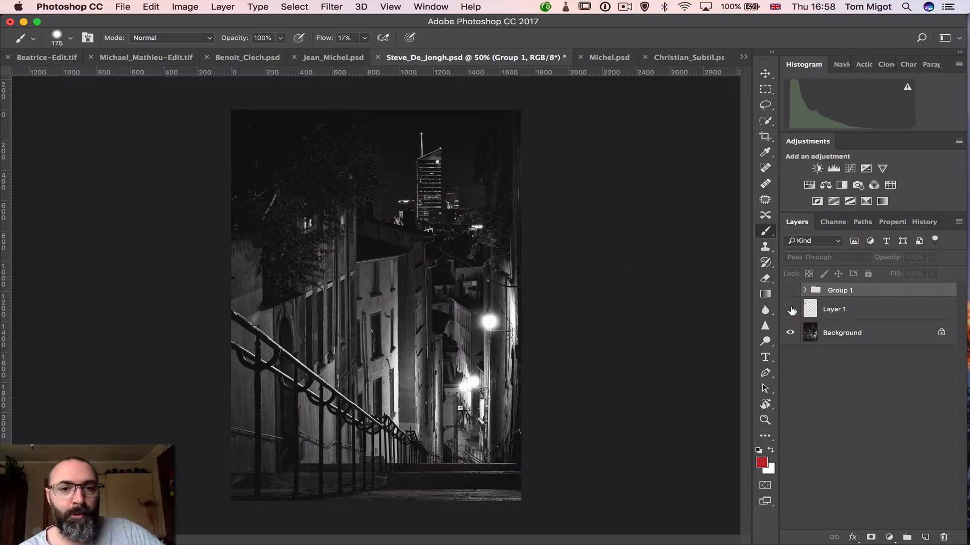
pyautogui.click(791, 310)
pyautogui.click(790, 310)
pyautogui.click(791, 311)
pyautogui.click(791, 311)
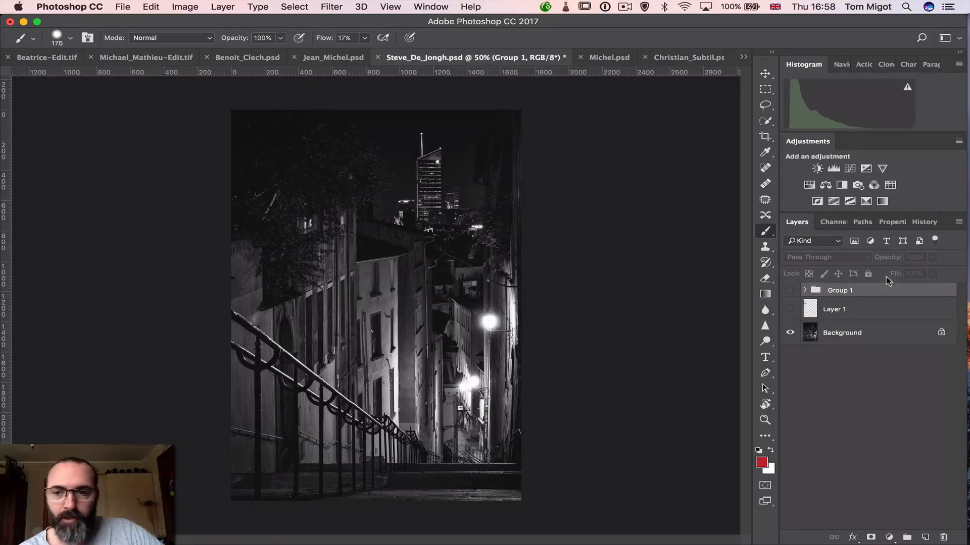
pyautogui.click(788, 292)
pyautogui.click(788, 291)
pyautogui.click(790, 309)
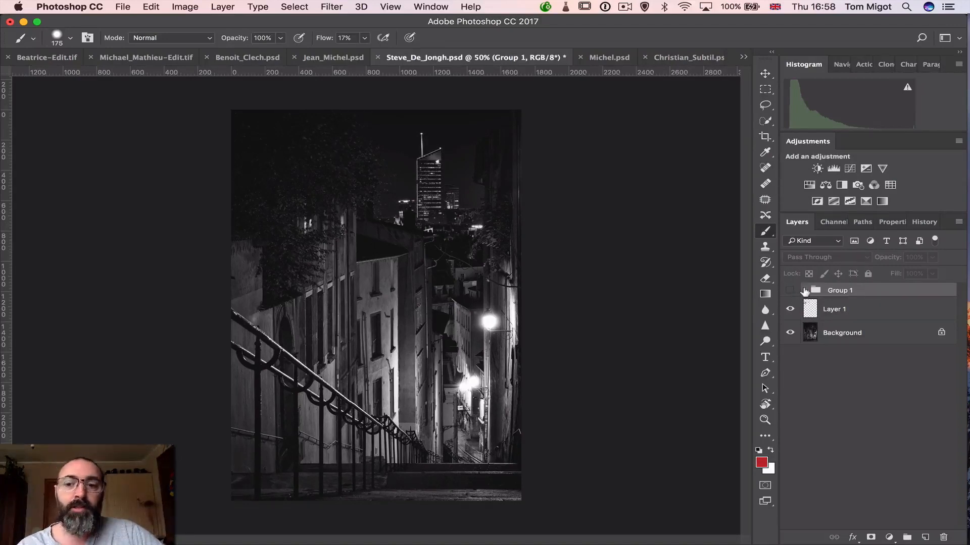
# Expand Group 1, open its lower smart object's source image with the embedded profile, and examine the street lamps
pyautogui.click(805, 291)
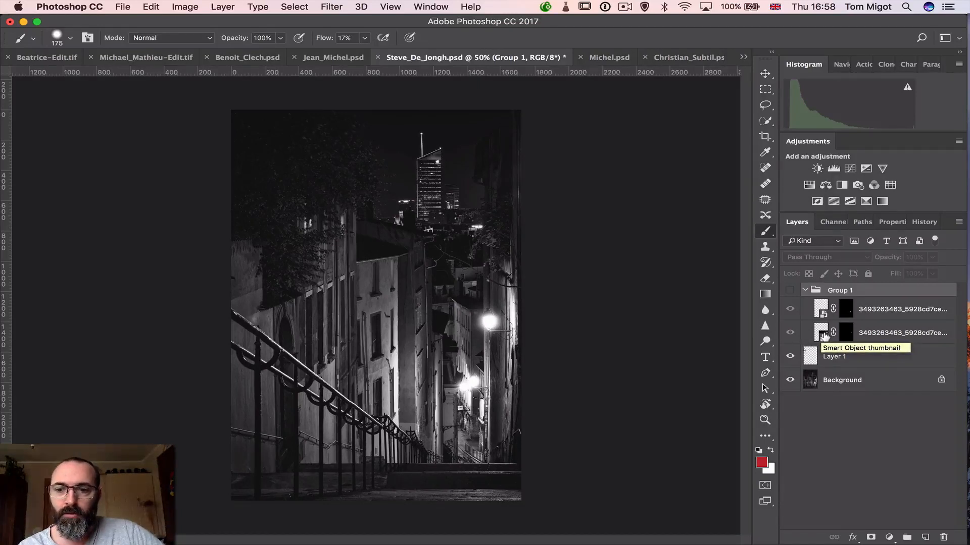
pyautogui.doubleClick(823, 336)
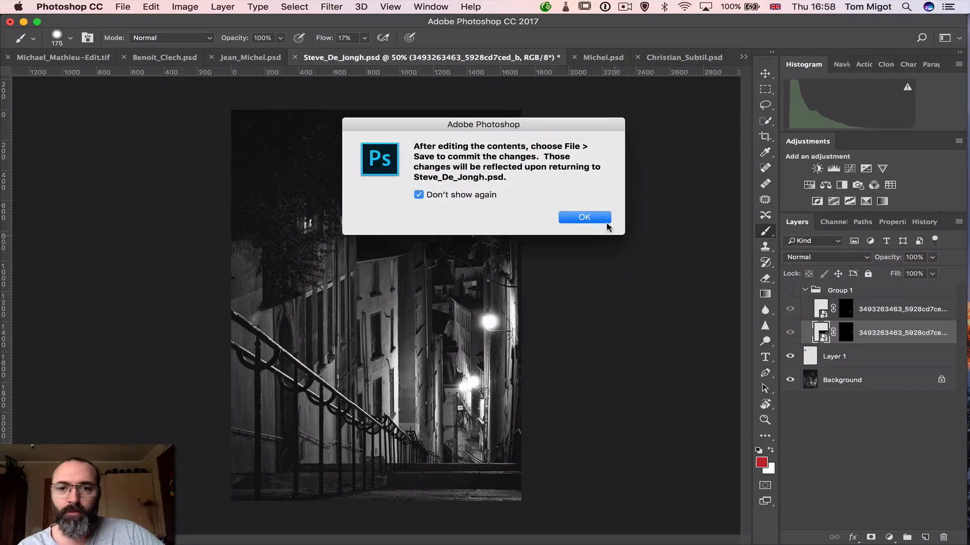
pyautogui.click(603, 220)
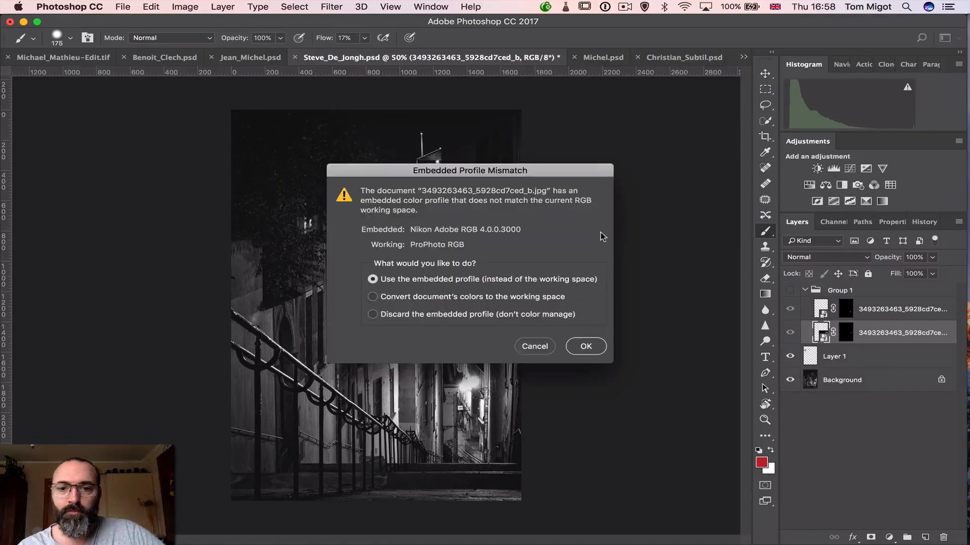
pyautogui.click(585, 347)
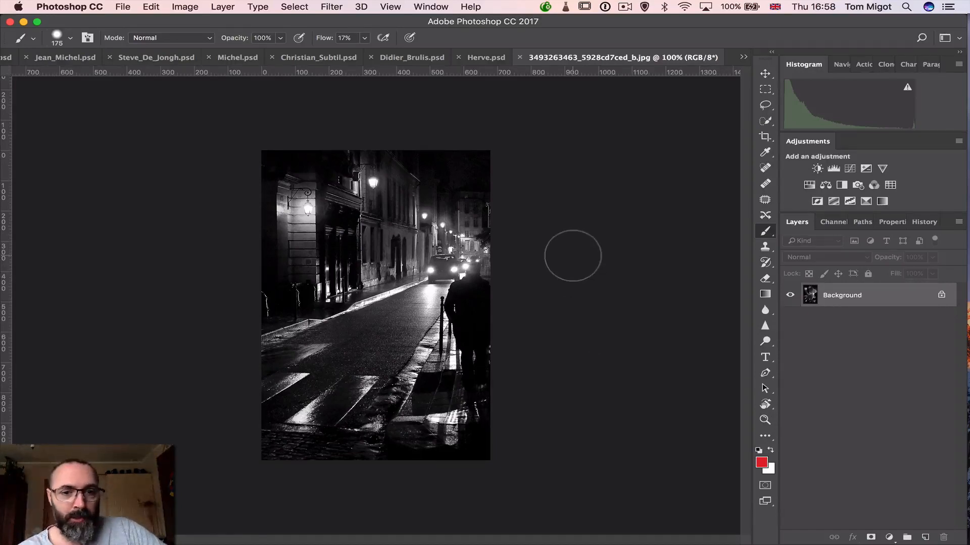
pyautogui.scroll(5, 308, 212)
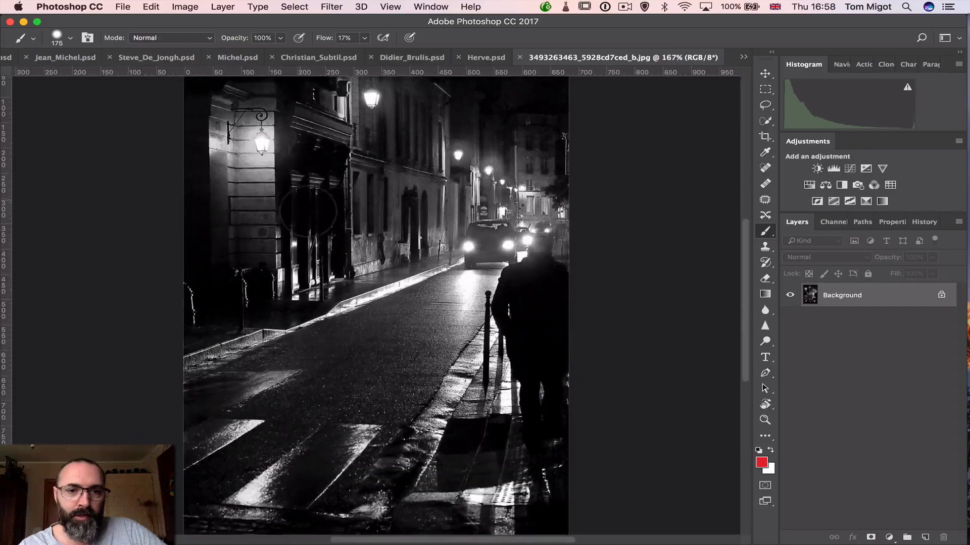
pyautogui.scroll(5, 308, 212)
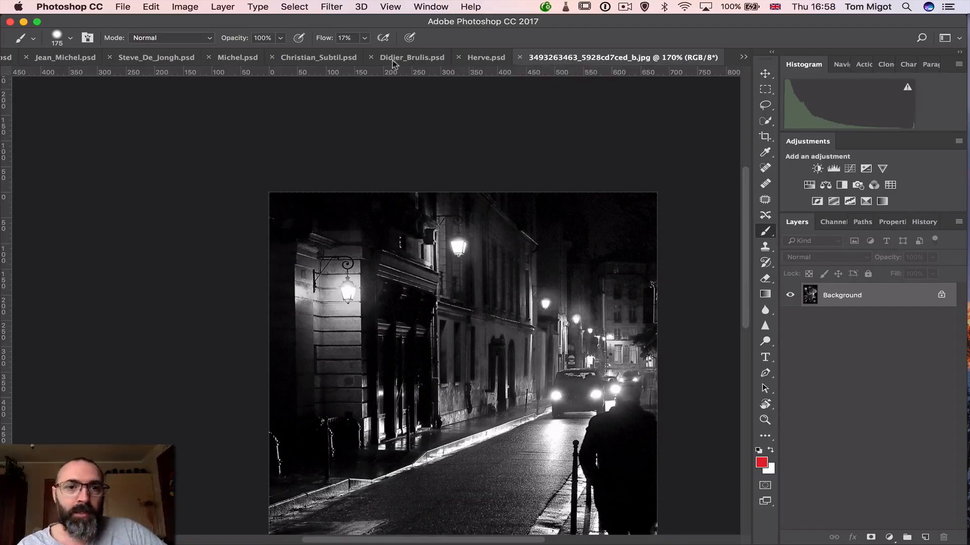
# Return to the stairway document and make Group 1 visible, comparing the lamps with and without the replacements
pyautogui.click(174, 58)
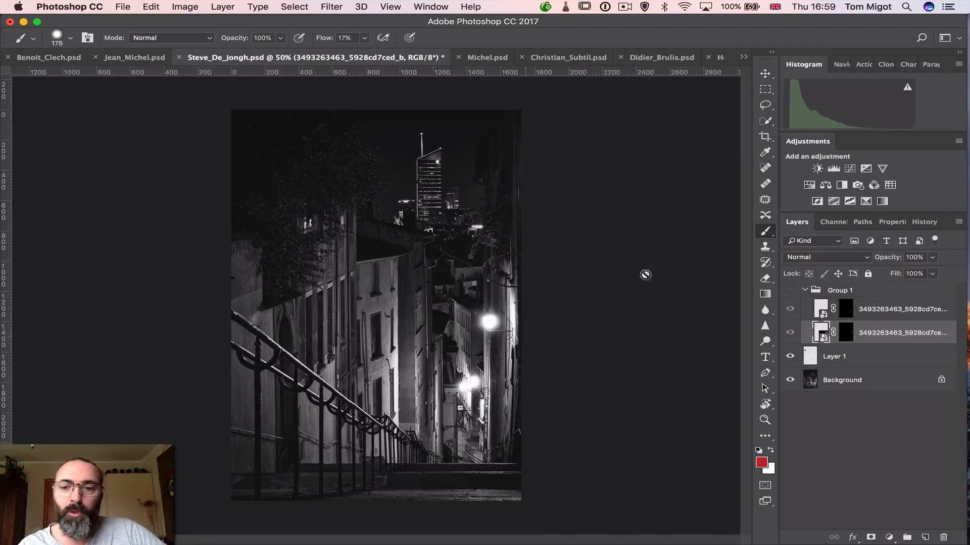
pyautogui.click(788, 291)
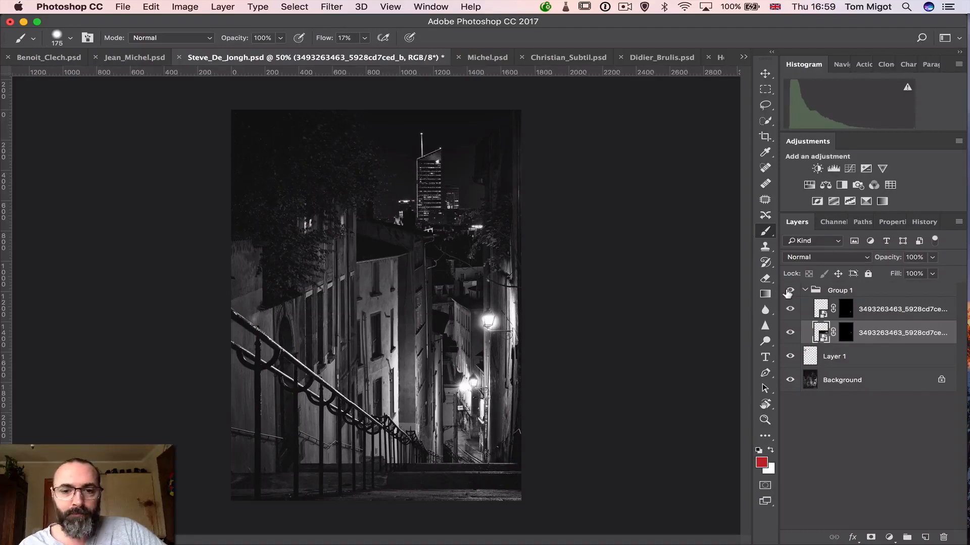
pyautogui.click(788, 292)
pyautogui.click(787, 292)
pyautogui.click(788, 293)
pyautogui.click(788, 293)
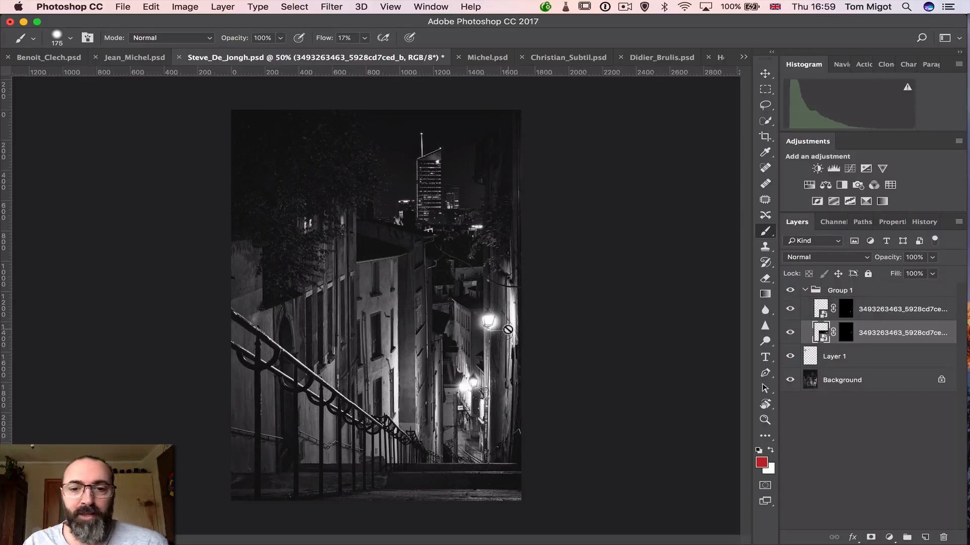
# Inspect the replaced lamps up close and across the whole photo, comparing with Group 1 hidden and shown
pyautogui.scroll(5, 508, 330)
pyautogui.scroll(-2, 516, 353)
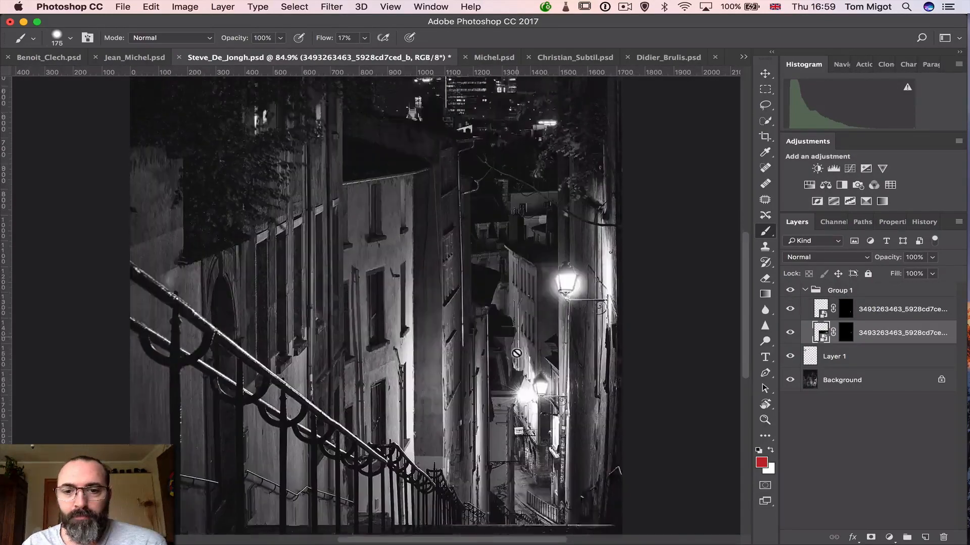
pyautogui.scroll(-2, 516, 353)
pyautogui.click(789, 292)
pyautogui.click(789, 292)
pyautogui.scroll(-3, 498, 251)
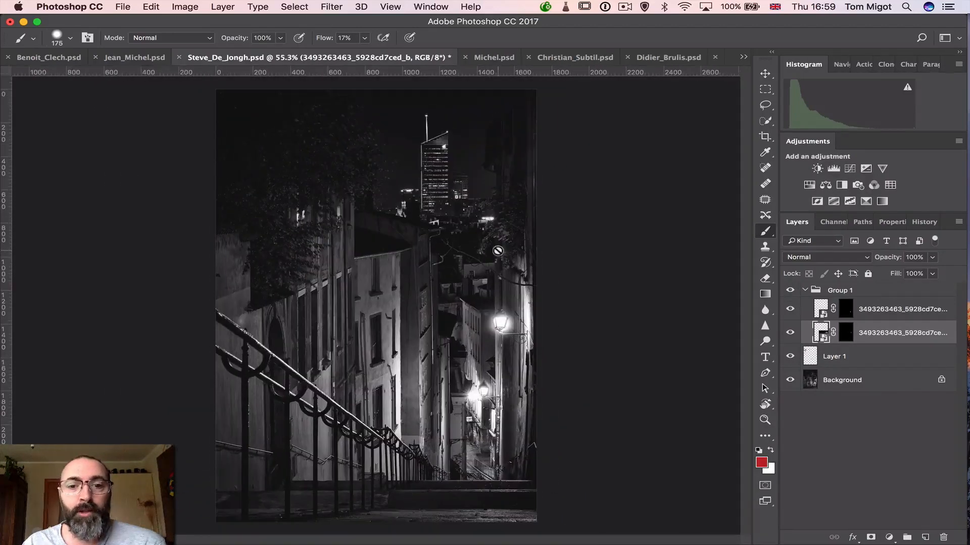
pyautogui.click(790, 291)
pyautogui.click(790, 291)
pyautogui.click(790, 291)
pyautogui.click(790, 292)
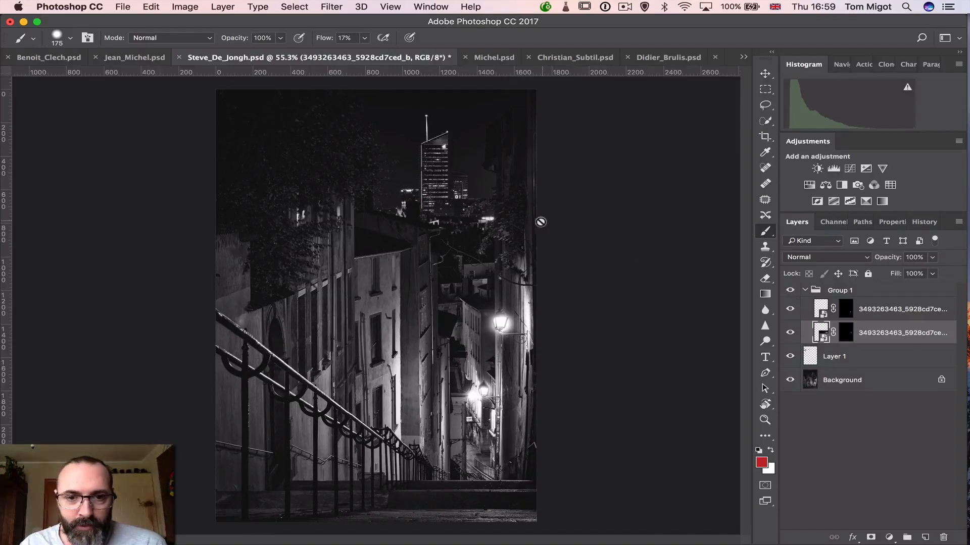
# Add a new empty layer and place it above and outside Group 1, with the rooftops and overhanging branch in close view
pyautogui.scroll(2, 458, 250)
pyautogui.scroll(5, 457, 250)
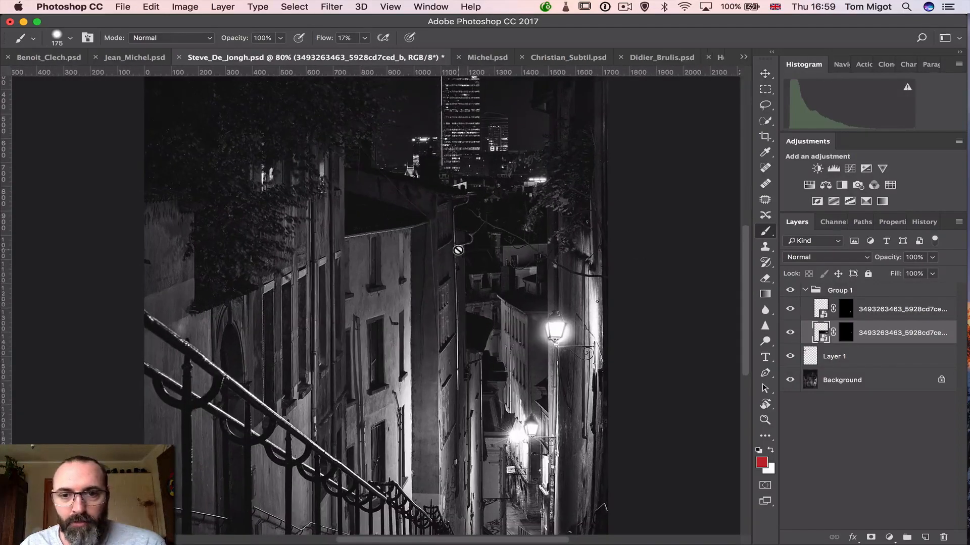
pyautogui.scroll(3, 457, 250)
pyautogui.hscroll(3, 457, 249)
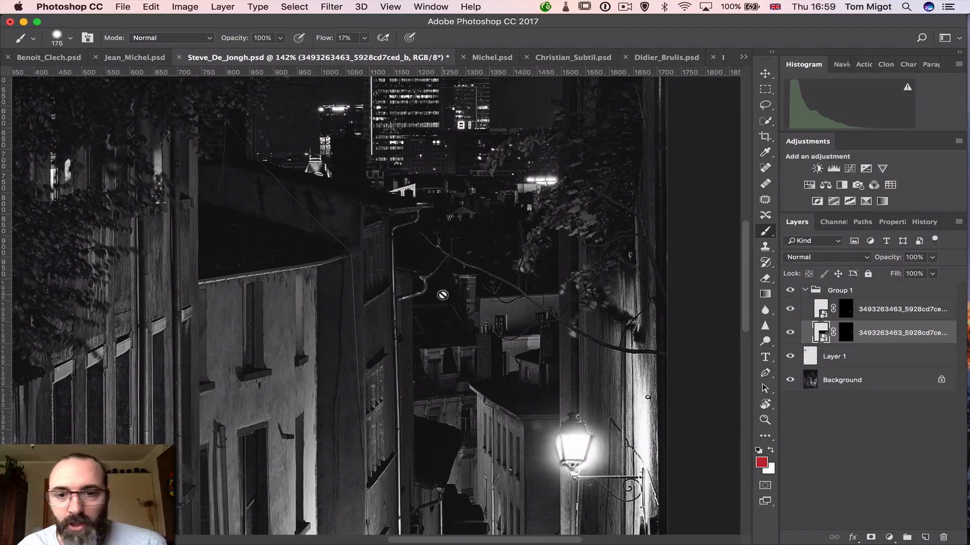
pyautogui.click(852, 290)
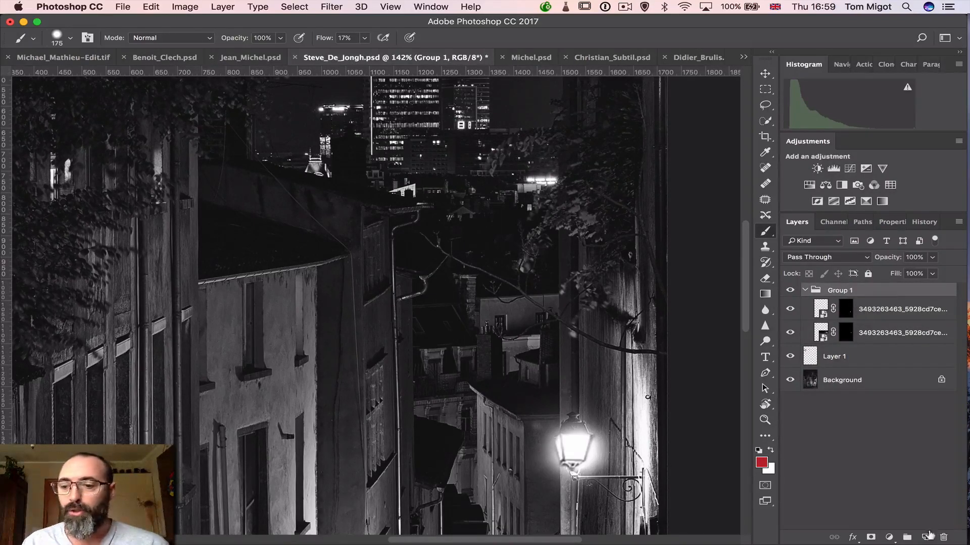
pyautogui.click(926, 537)
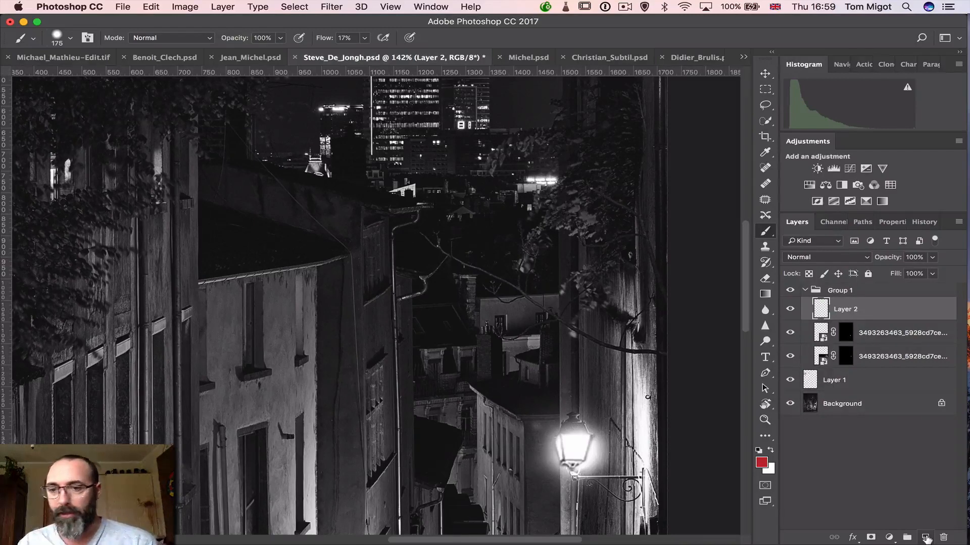
pyautogui.moveTo(827, 309); pyautogui.dragTo(821, 285)
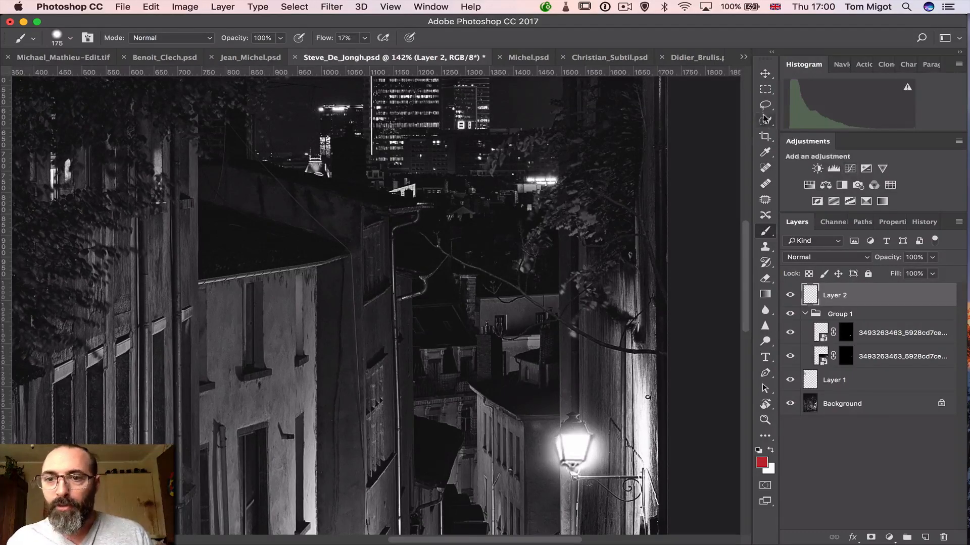
# Remove the thin branch crossing the dark rooftops with the content-aware Spot Healing Brush at a size of about 25
pyautogui.click(766, 168)
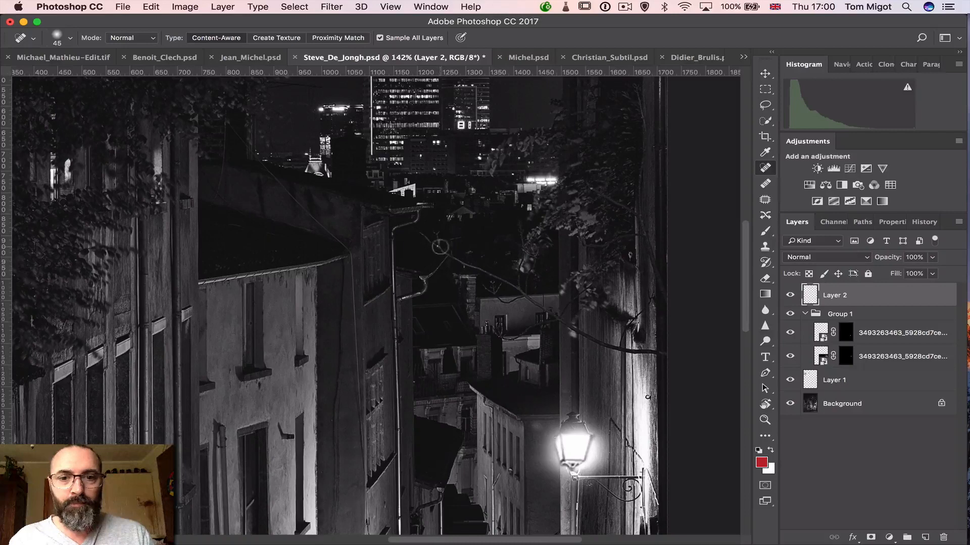
pyautogui.press('[')
pyautogui.press('[')
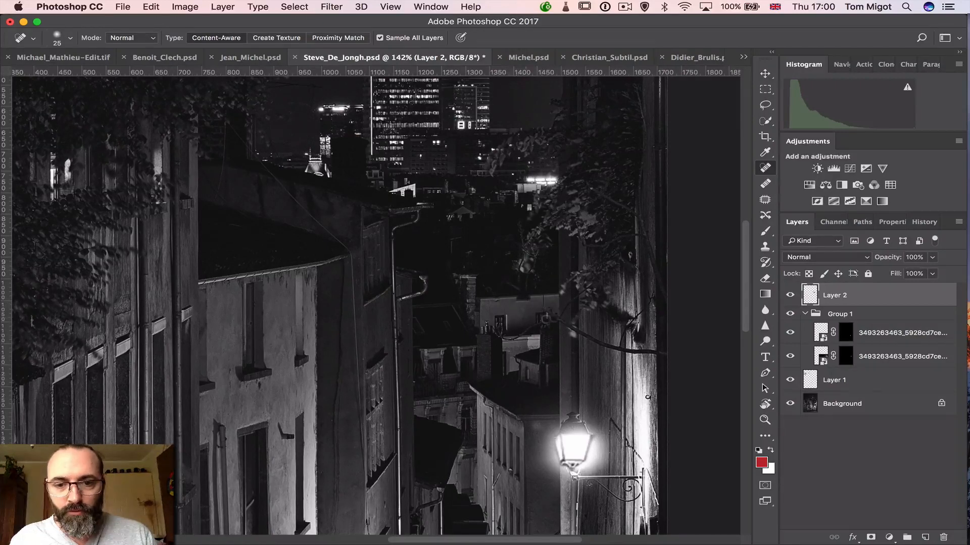
# Heal away the remaining branch over the pale house wall and chimneys with a Spot Healing Brush of about 15
pyautogui.press('[')
pyautogui.scroll(5, 516, 338)
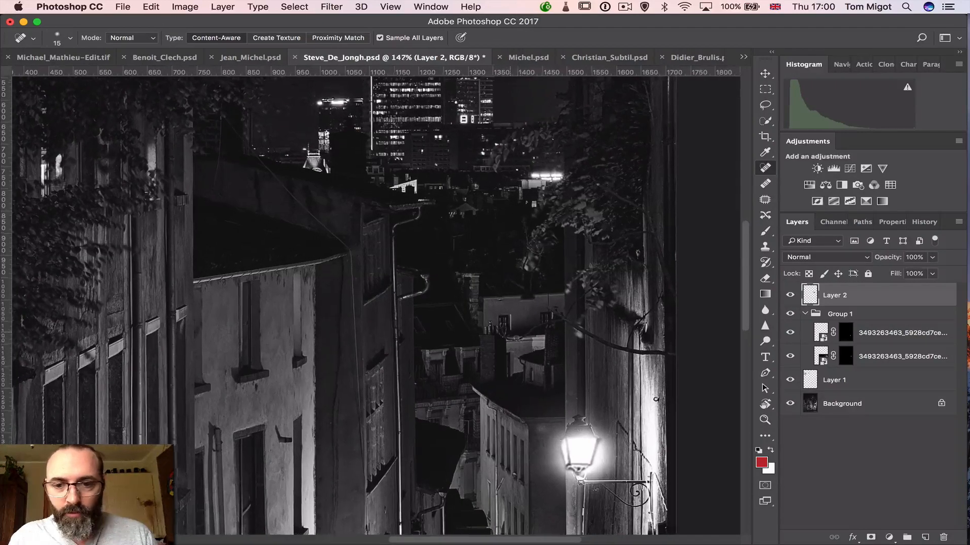
pyautogui.hscroll(5, 517, 338)
pyautogui.scroll(-2, 516, 338)
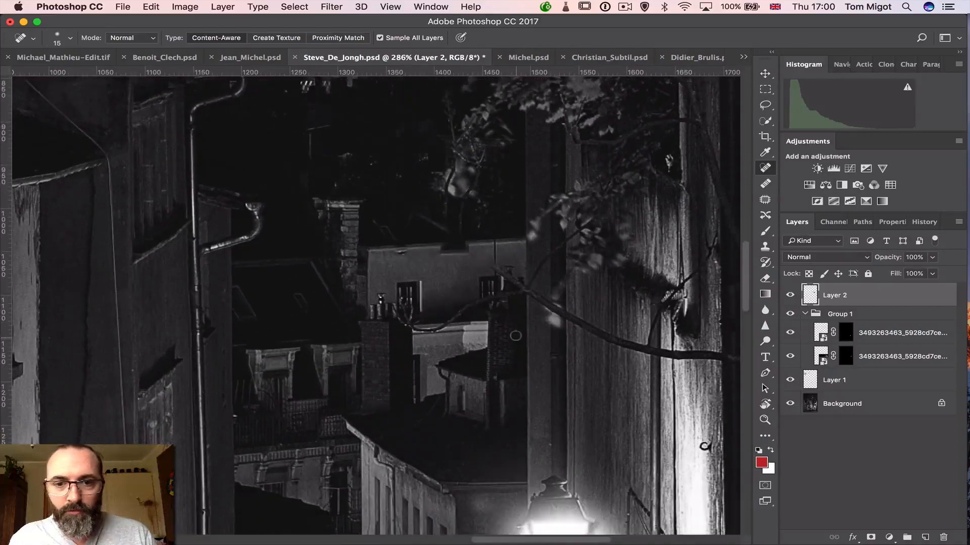
pyautogui.press('[')
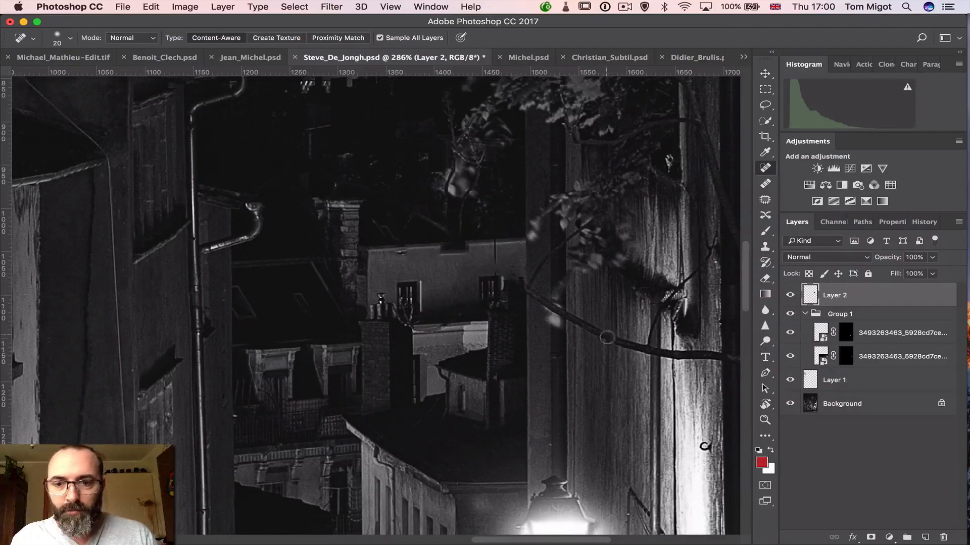
# Heal out the thick branch across the lit wall and the dark pillar above the lamp, using brush sizes from 20 to 35
pyautogui.moveTo(608, 337)
pyautogui.mouseDown()
pyautogui.moveTo(716, 357)
pyautogui.moveTo(576, 323)
pyautogui.moveTo(533, 295)
pyautogui.moveTo(539, 266)
pyautogui.moveTo(554, 329)
pyautogui.moveTo(597, 331)
pyautogui.mouseUp()
pyautogui.press(']')
pyautogui.press(']')
pyautogui.press(']')
pyautogui.moveTo(583, 323); pyautogui.dragTo(630, 345)
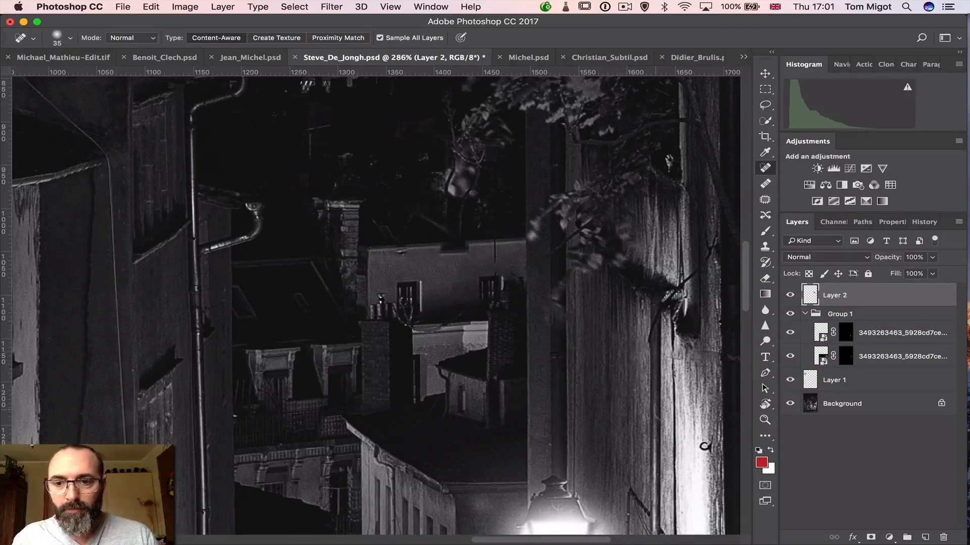
pyautogui.moveTo(675, 361); pyautogui.dragTo(718, 358)
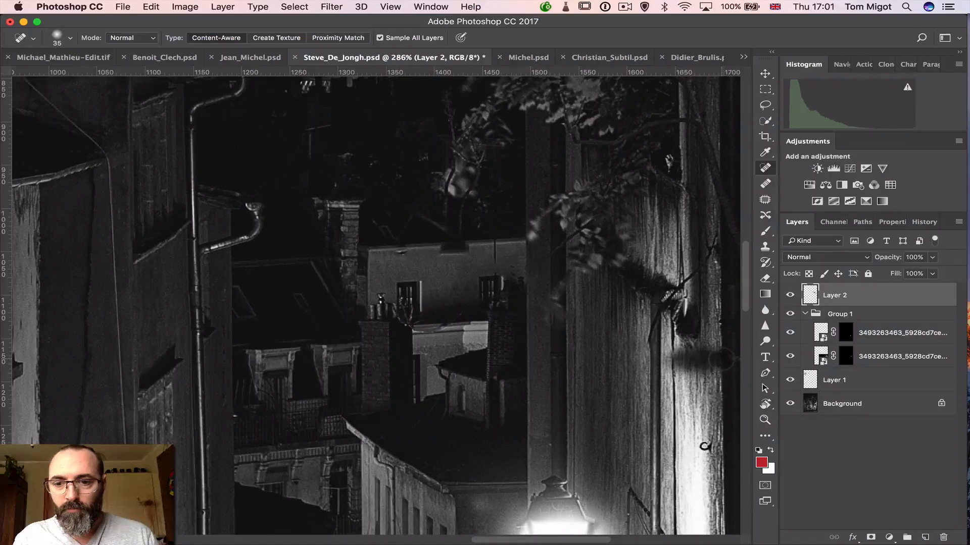
pyautogui.moveTo(554, 300); pyautogui.dragTo(554, 295)
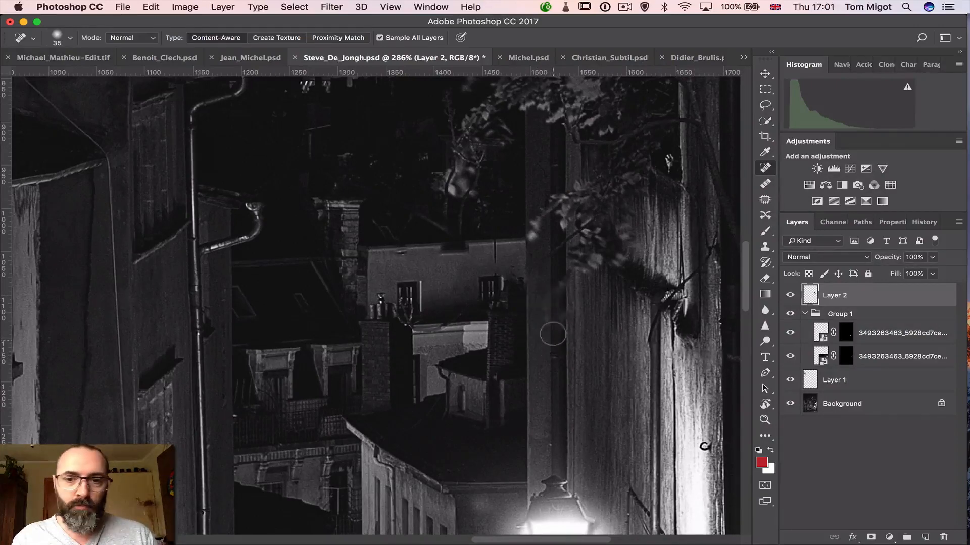
# Clean up the healed area of the dark pillar above the lamp with the Clone Stamp at size 50, sampling just below it
pyautogui.click(765, 249)
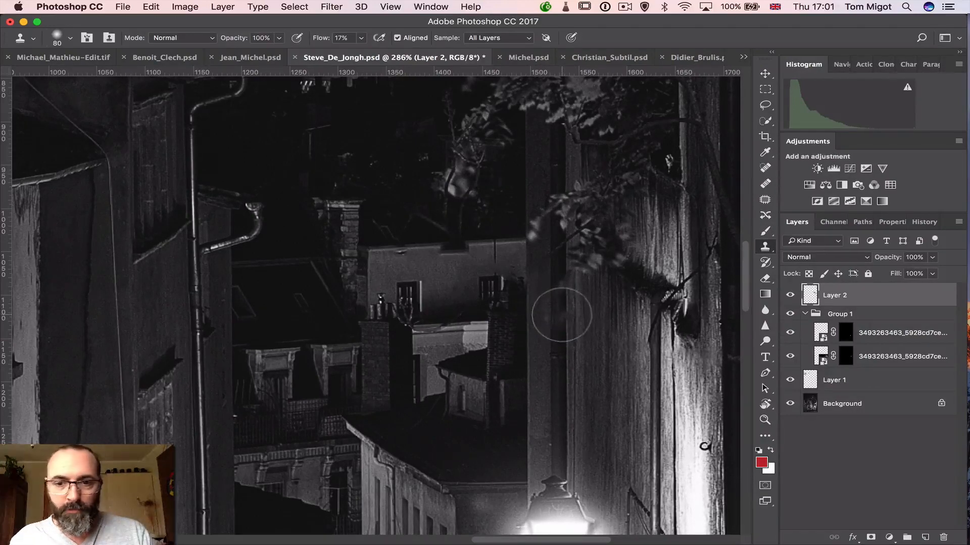
pyautogui.press('[')
pyautogui.press('[')
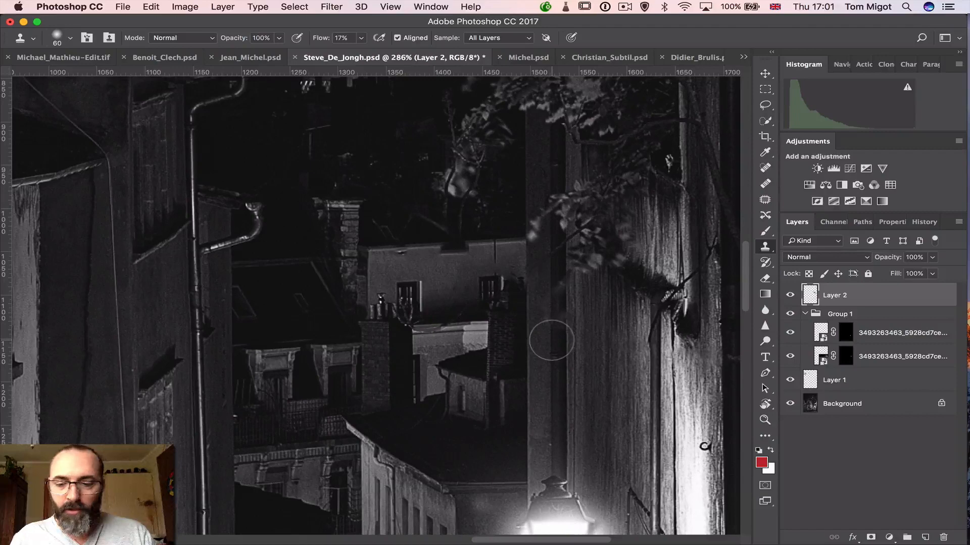
pyautogui.press('[')
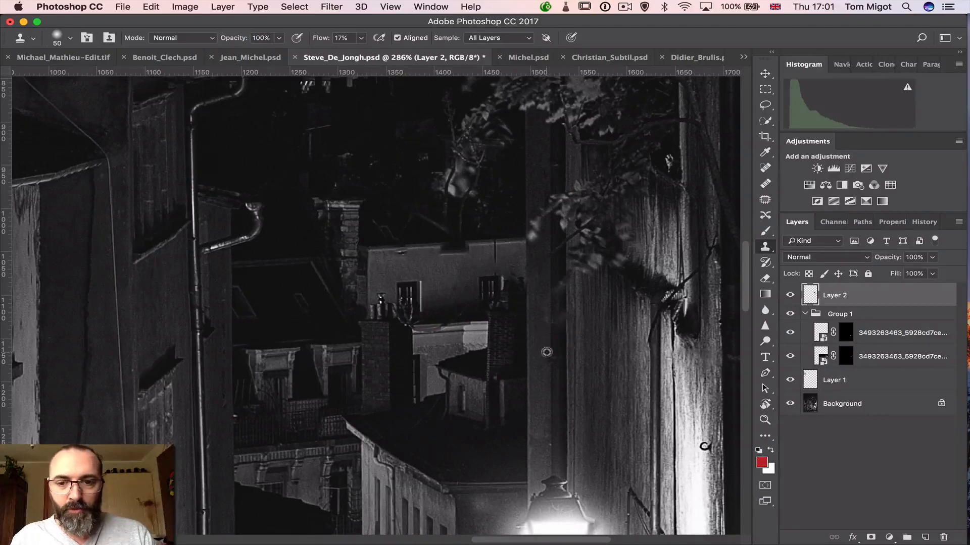
pyautogui.keyDown('alt'); pyautogui.click(551, 377); pyautogui.keyUp('alt')
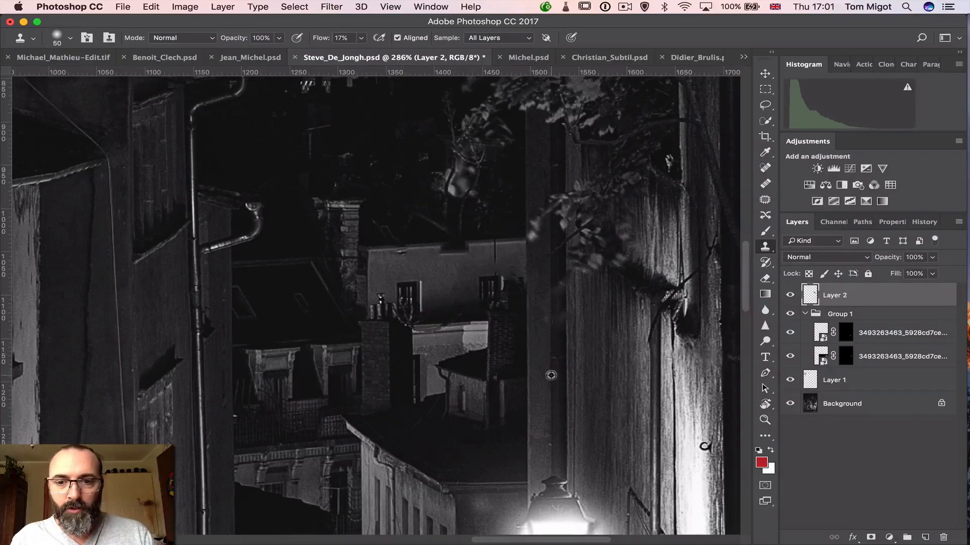
pyautogui.moveTo(552, 326)
pyautogui.mouseDown()
pyautogui.moveTo(552, 295)
pyautogui.moveTo(556, 319)
pyautogui.moveTo(554, 292)
pyautogui.moveTo(554, 317)
pyautogui.mouseUp()
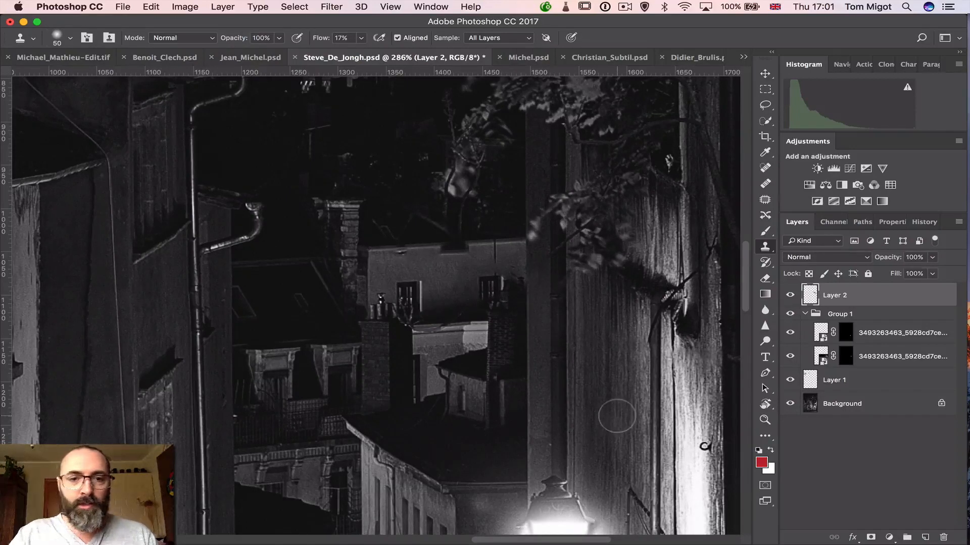
# Compare the whole photo with Layer 2 hidden and shown, leave the layer visible, and save the document
pyautogui.press('super+0')
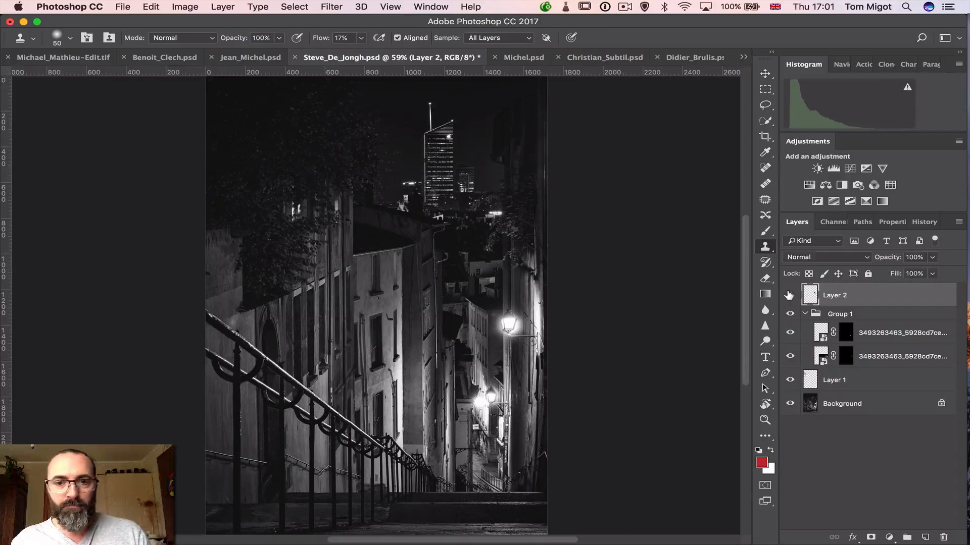
pyautogui.click(789, 295)
pyautogui.click(789, 295)
pyautogui.click(789, 295)
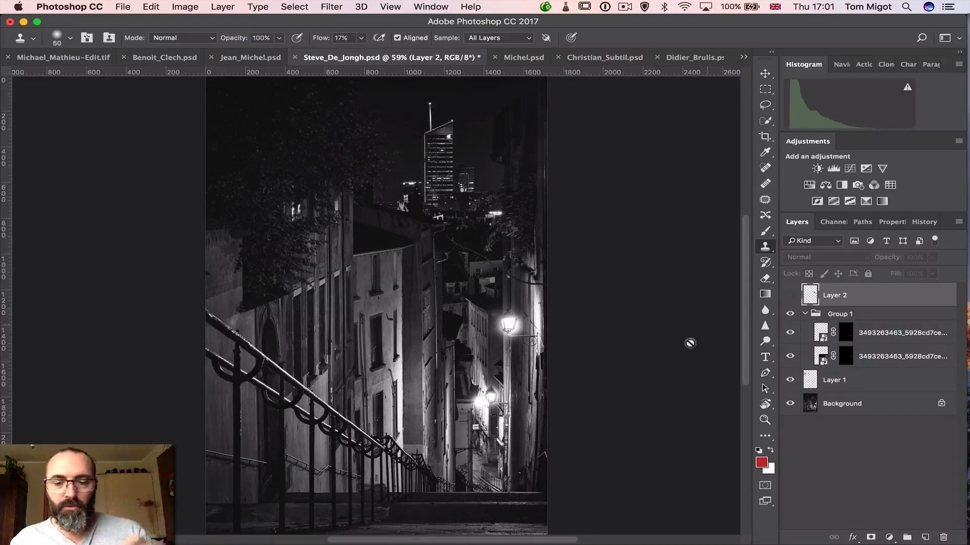
pyautogui.click(789, 295)
pyautogui.press('super+s')
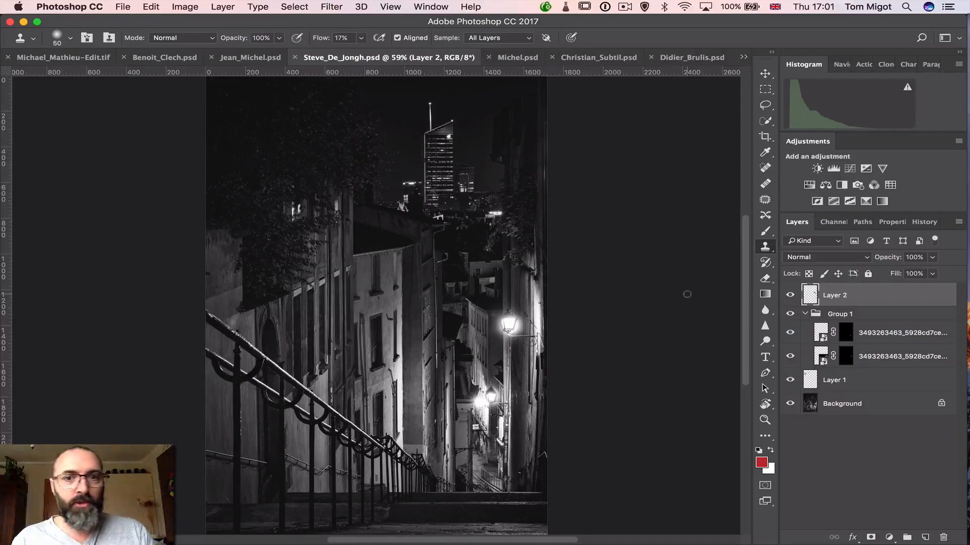
# Switch to Lightroom, select the retouched PSD of the stairway, and view it in both the Library and Develop modules
pyautogui.press('super+Tab')
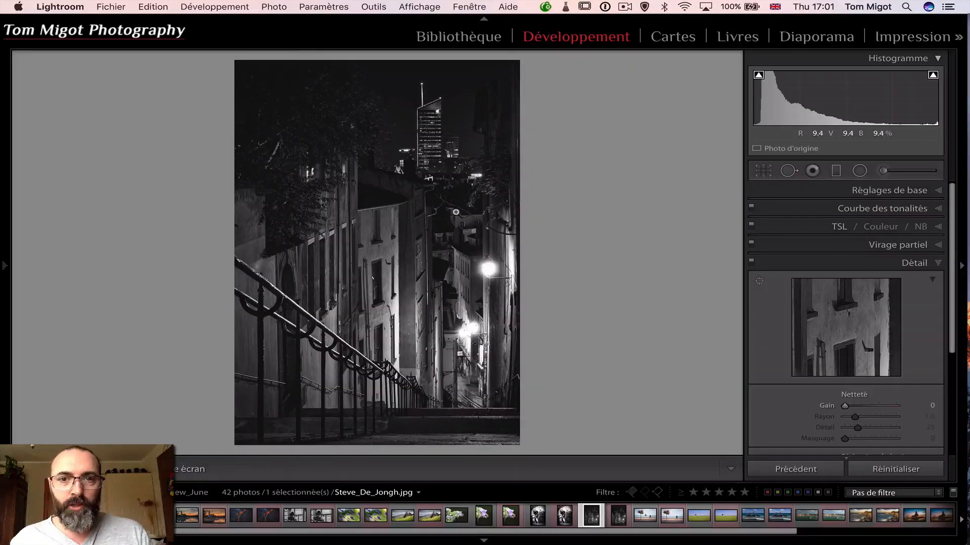
pyautogui.click(617, 516)
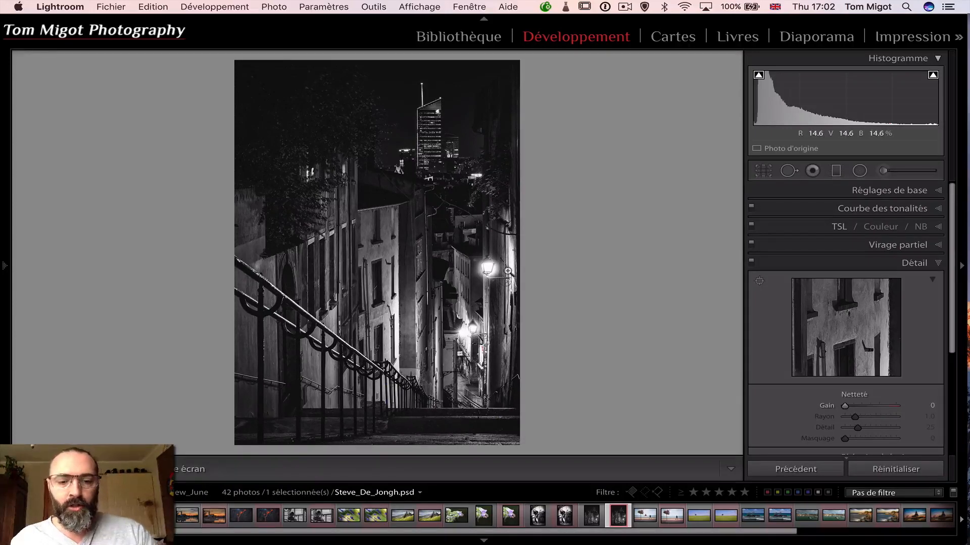
pyautogui.press('super+s')
pyautogui.press('Return')
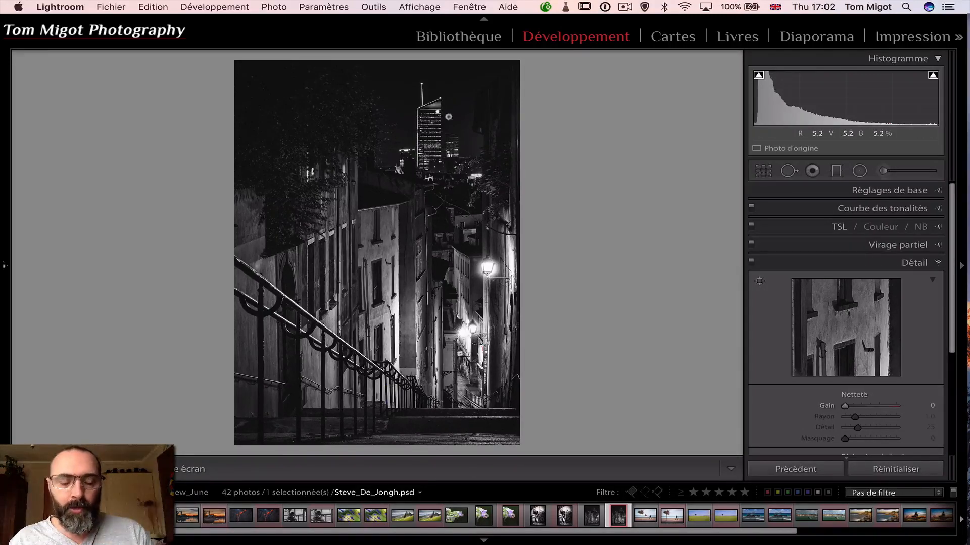
pyautogui.press('e')
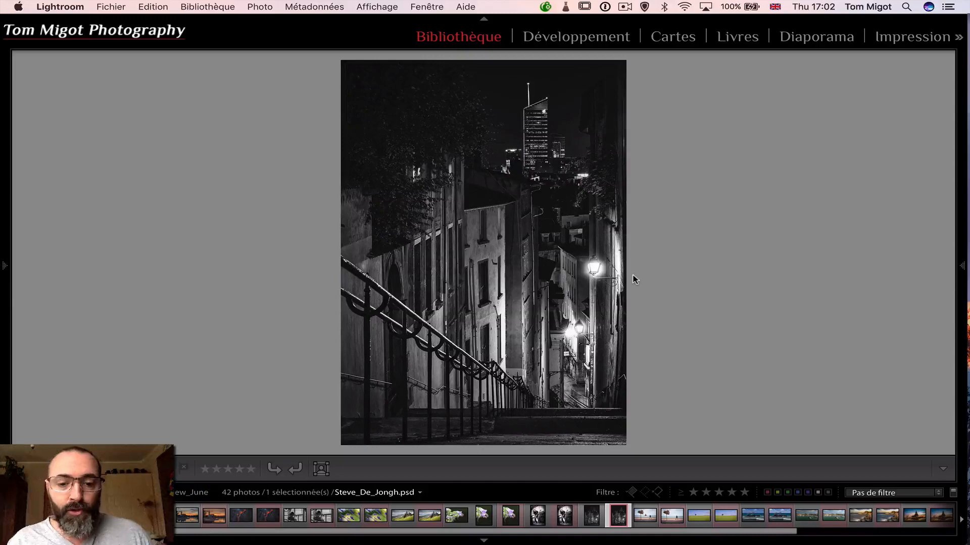
pyautogui.press('d')
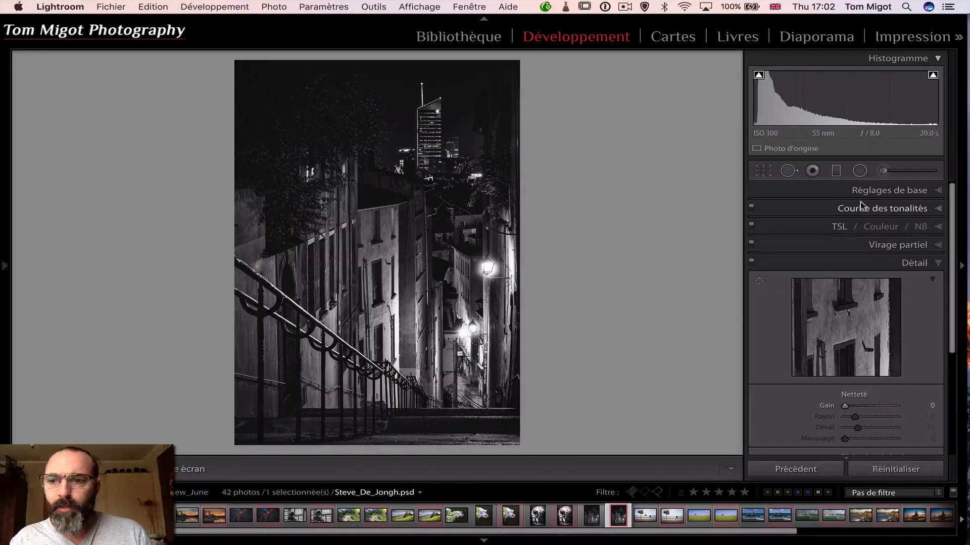
# Review the retouched photo's edit history and expand its basic settings to inspect contrast and clarity
pyautogui.moveTo(10, 265)
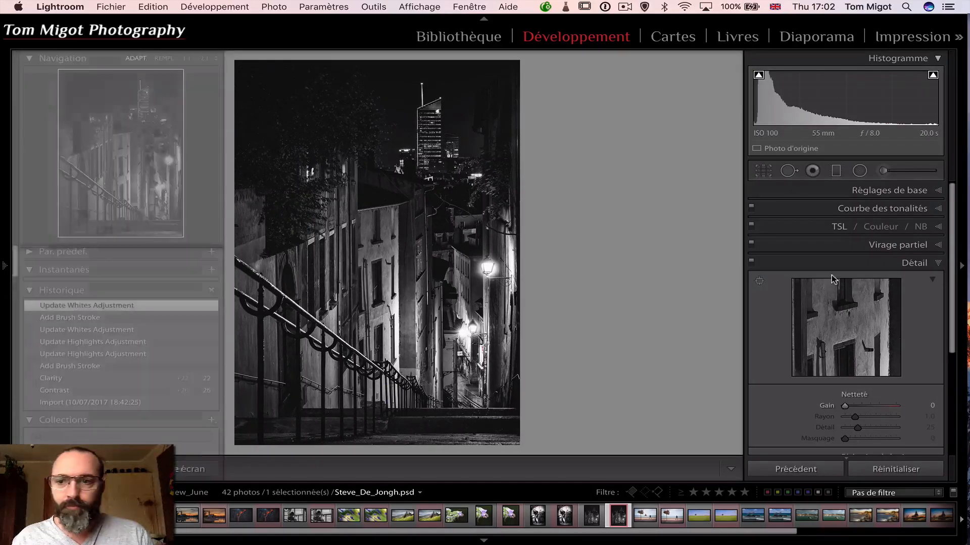
pyautogui.click(937, 192)
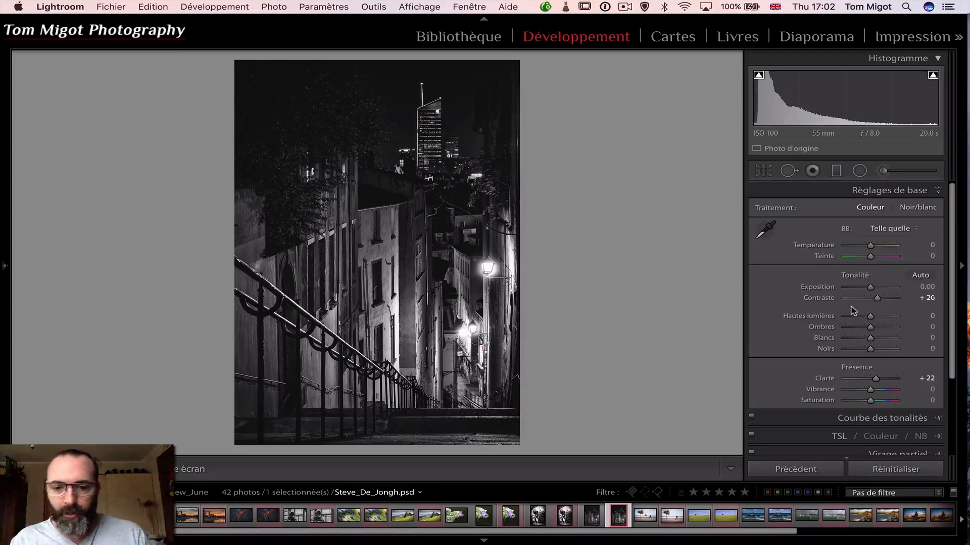
pyautogui.press('Left')
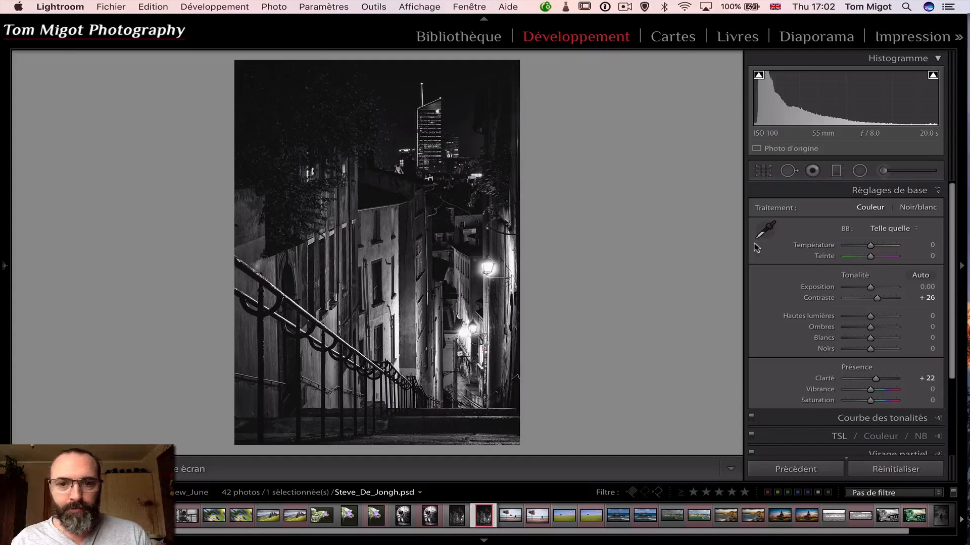
pyautogui.moveTo(6, 275)
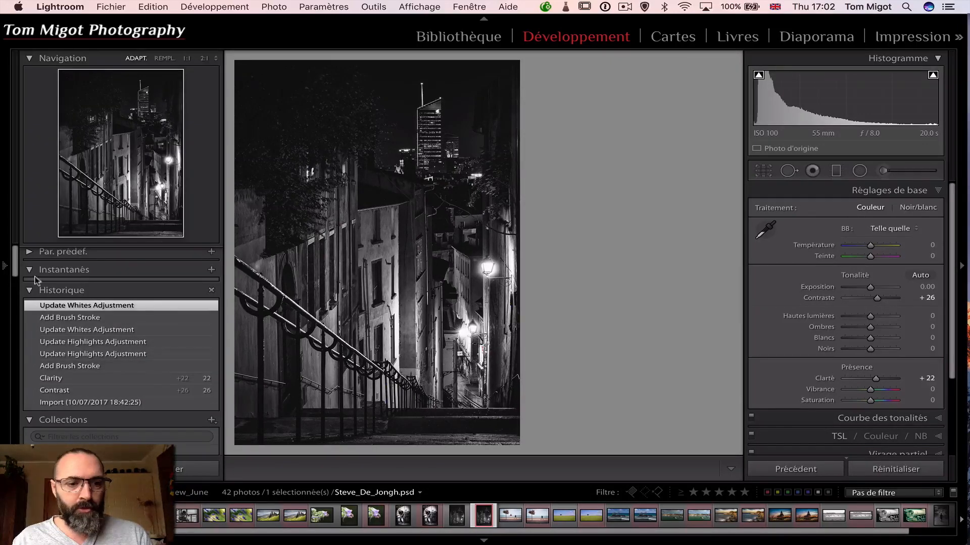
# Inspect the masks and settings of the two adjustment brush edits on the upper and lower street lamps
pyautogui.click(883, 172)
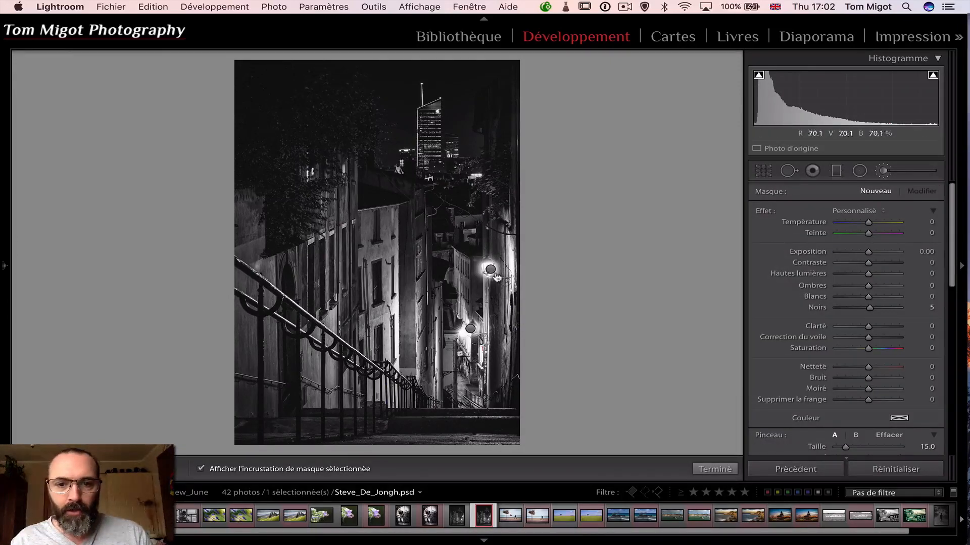
pyautogui.click(490, 270)
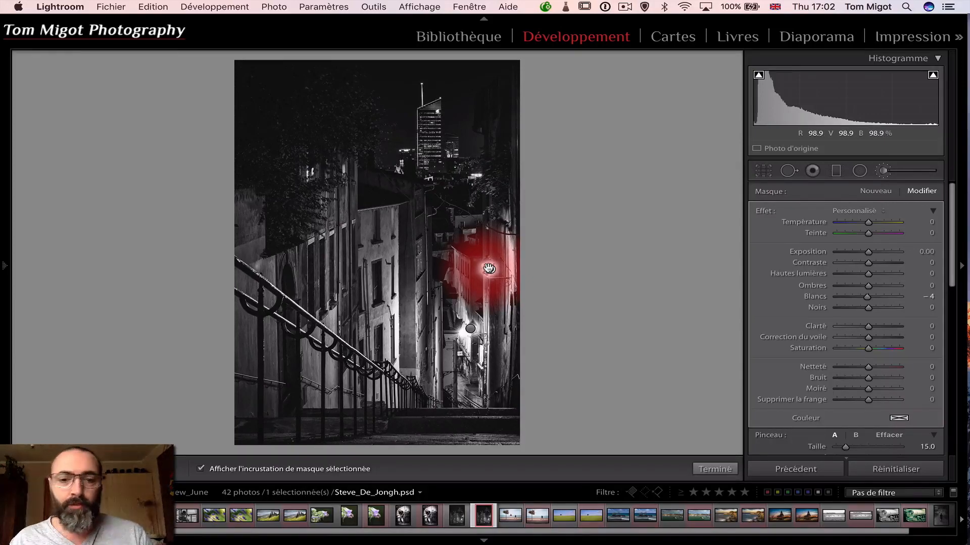
pyautogui.click(470, 331)
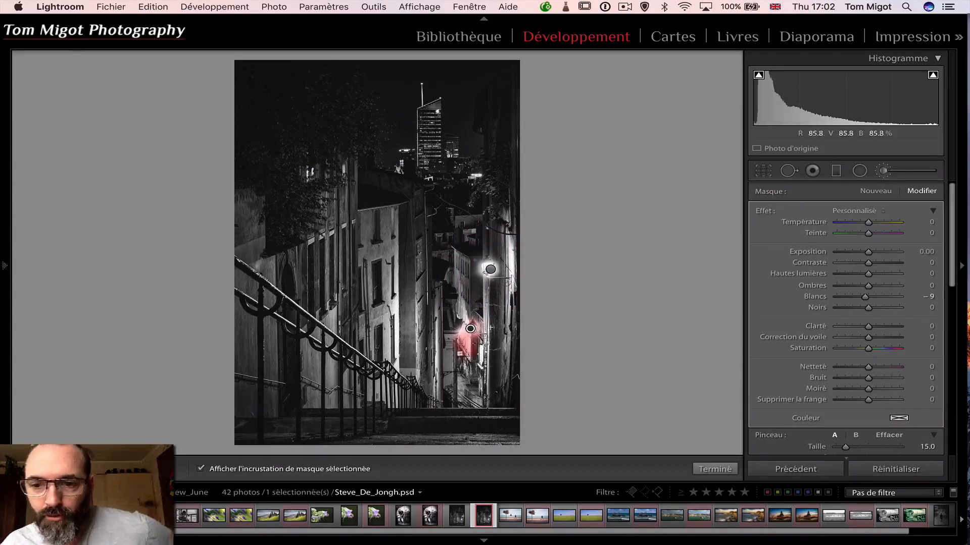
pyautogui.click(885, 172)
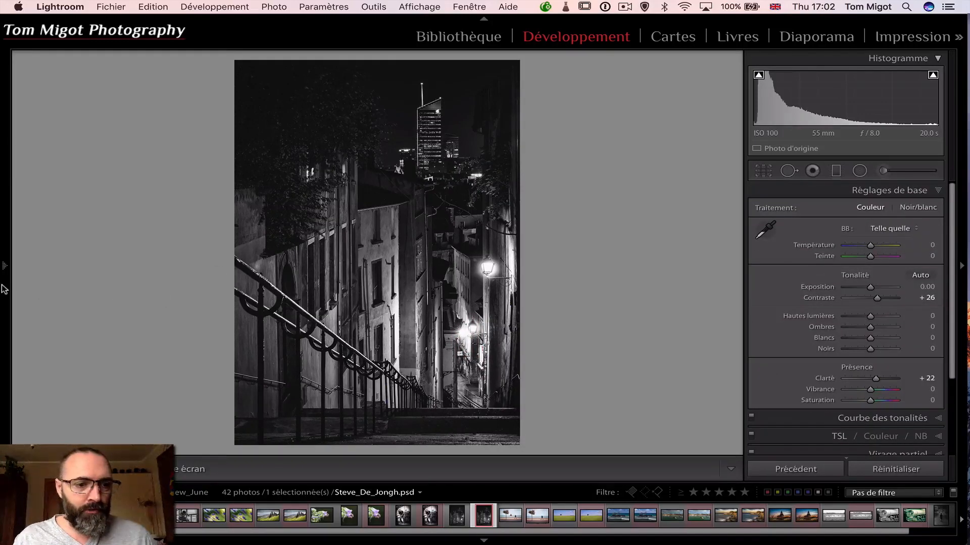
pyautogui.moveTo(4, 289)
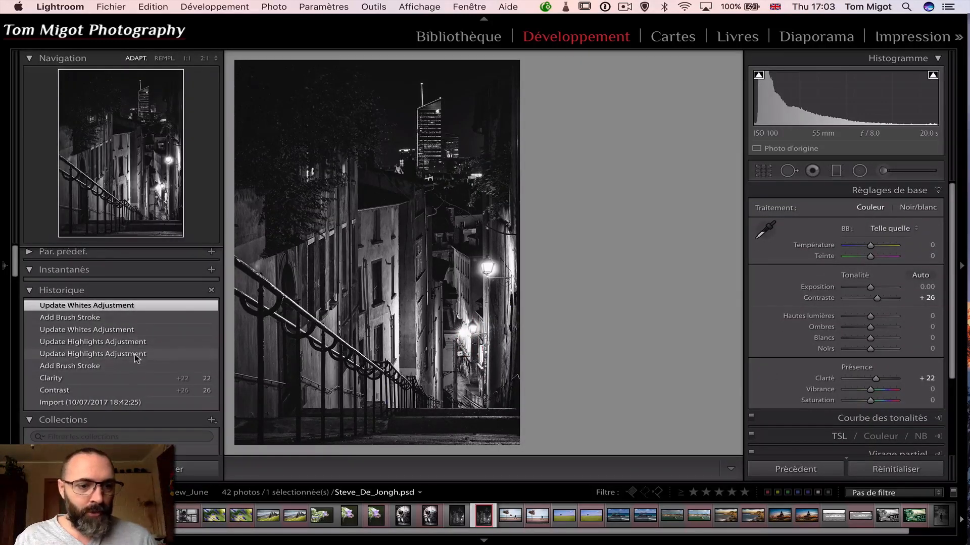
# Compare the original JPG and the retouched PSD side by side, with the surrounding interface dimmed, blacked out and restored
pyautogui.keyDown('super'); pyautogui.click(456, 518); pyautogui.keyUp('super')
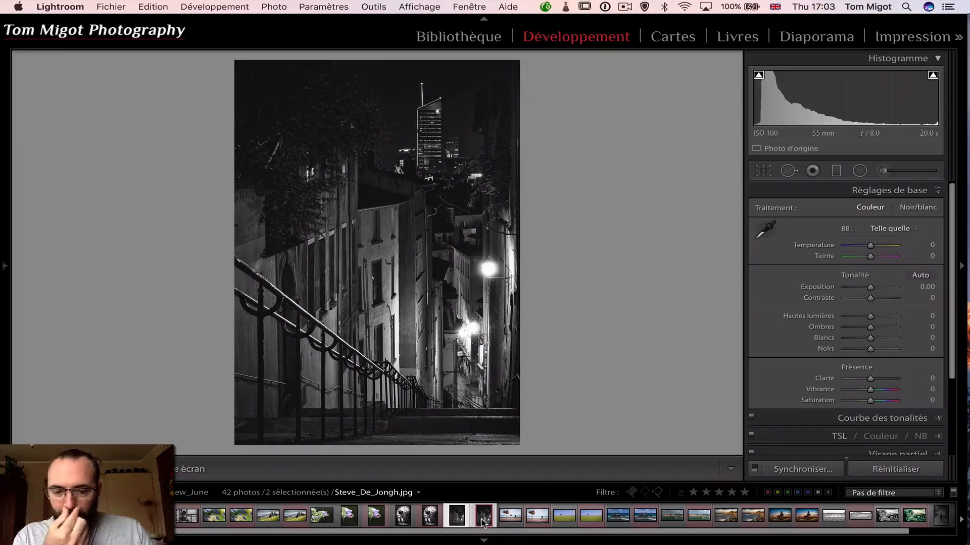
pyautogui.press('c')
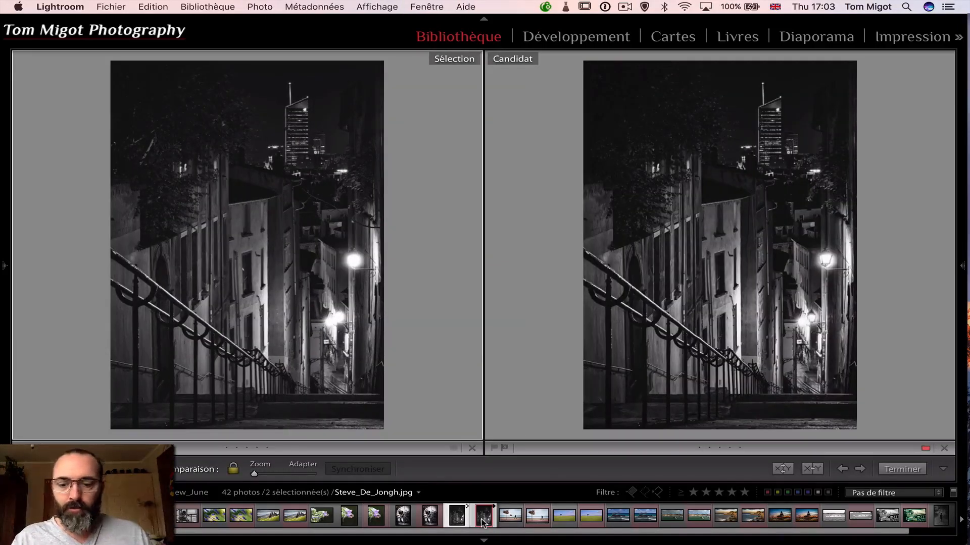
pyautogui.press('l')
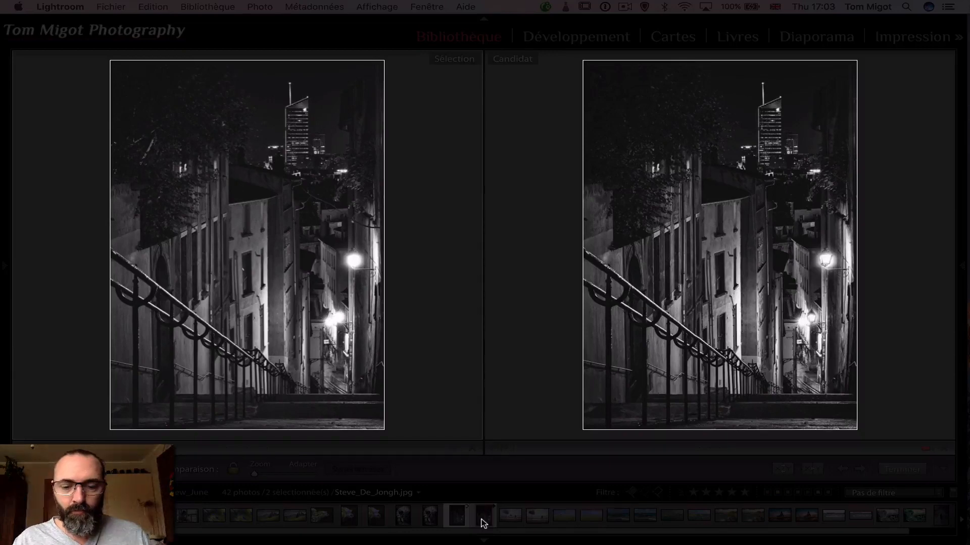
pyautogui.press('l')
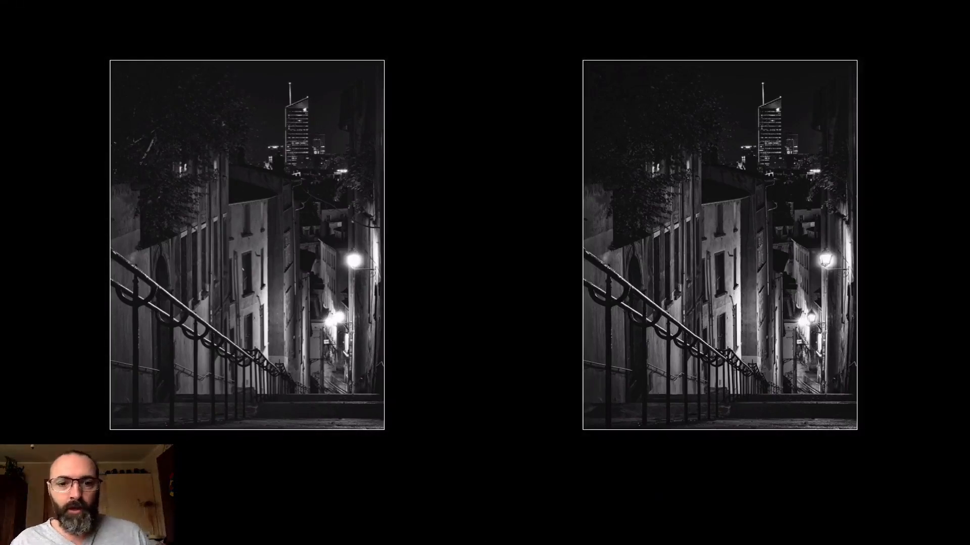
pyautogui.press('l')
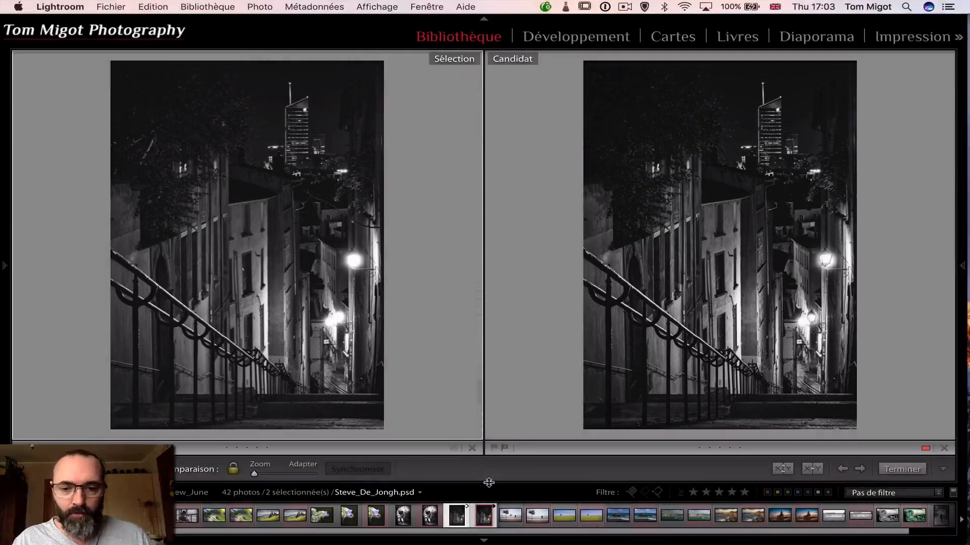
# Enlarge the stairway comparison by hiding the filmstrip and module picker, black out the surroundings, and zoom in on the building's windows and back out
pyautogui.click(483, 539)
pyautogui.click(485, 17)
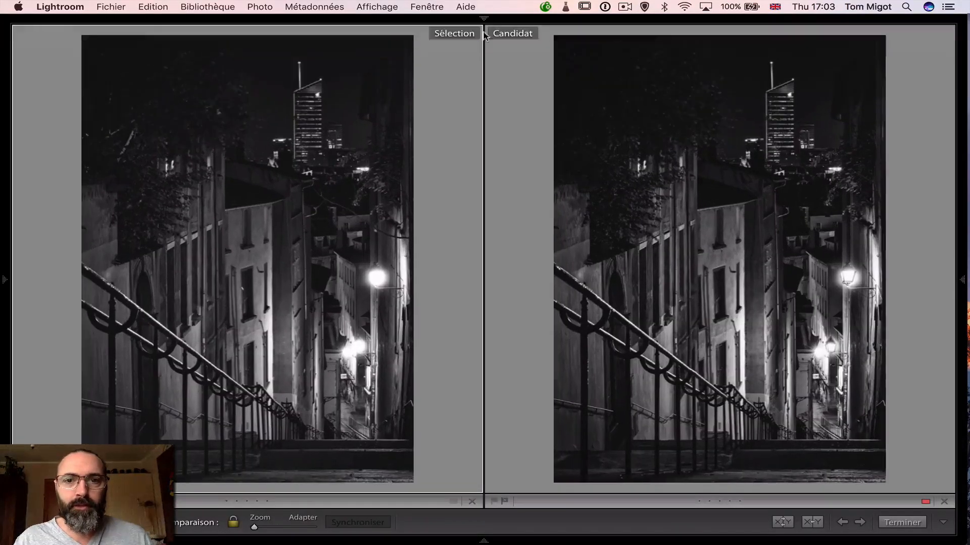
pyautogui.press('l')
pyautogui.press('l')
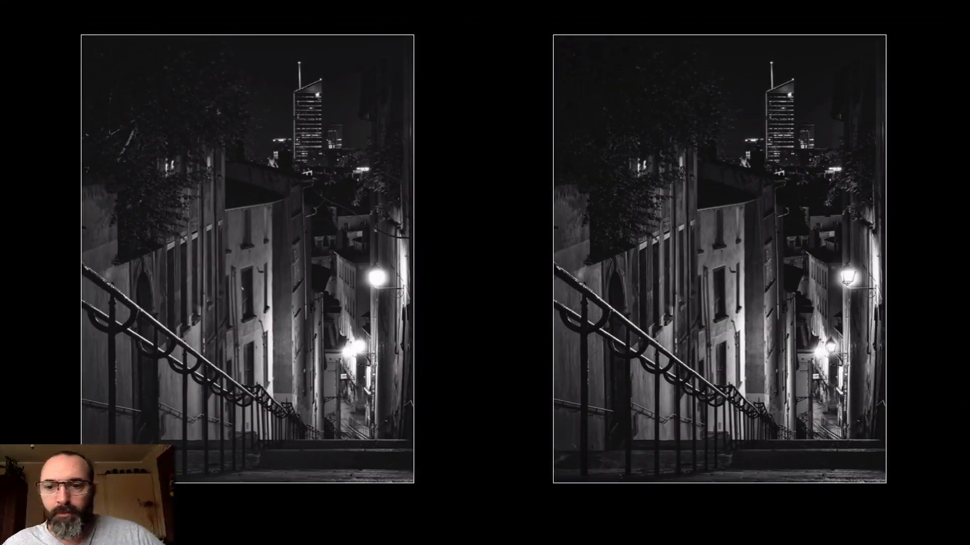
pyautogui.click(687, 303)
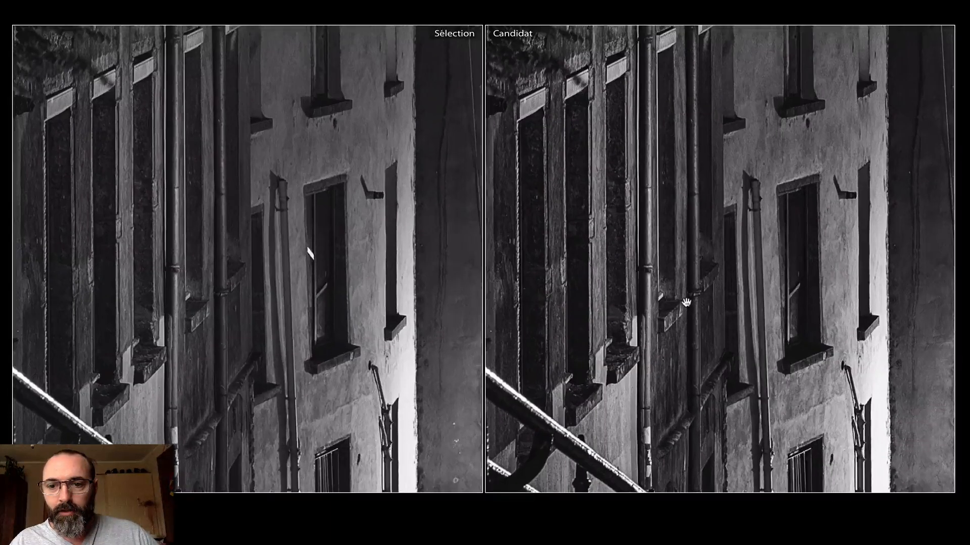
pyautogui.click(687, 303)
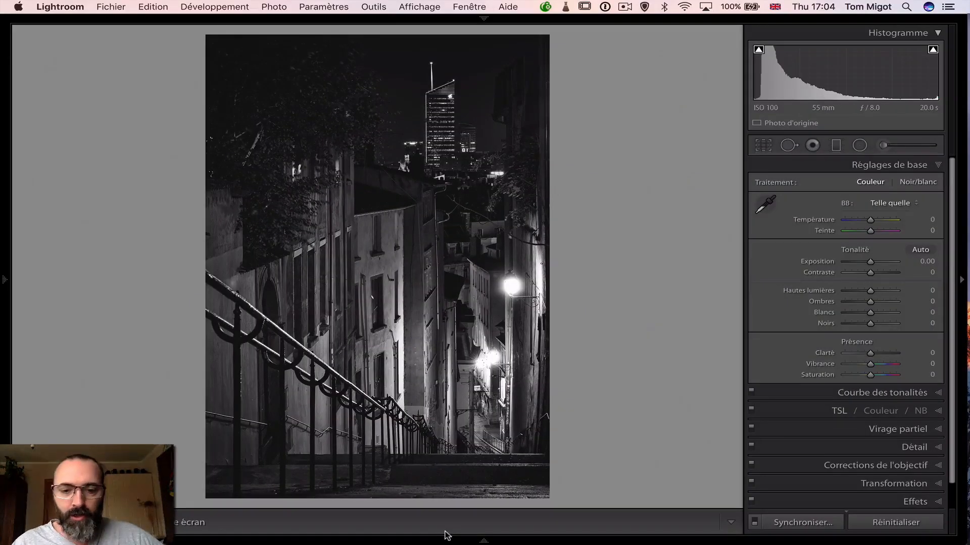
# Open the original JPG of the man walking by the sea in the Develop module and cycle the photo info overlay until it is hidden
pyautogui.click(484, 540)
pyautogui.click(510, 518)
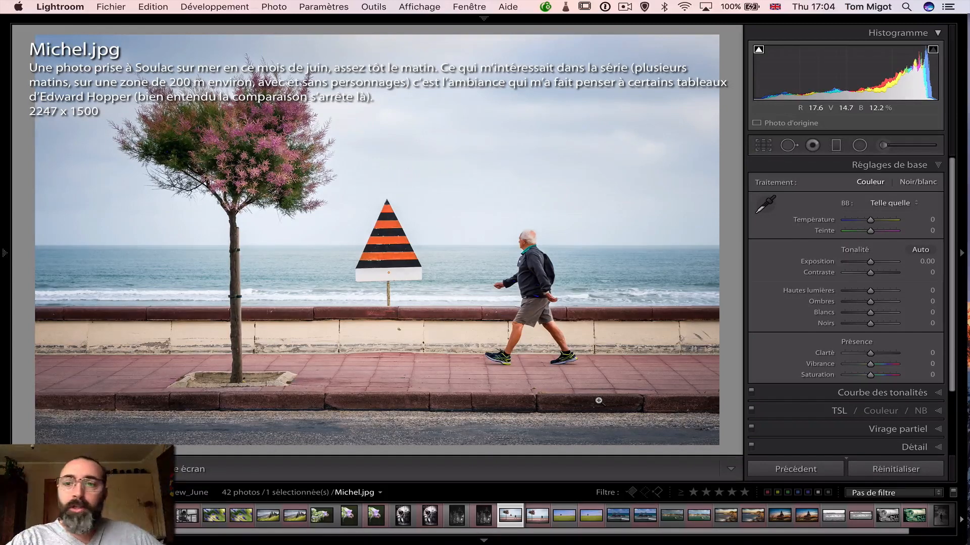
pyautogui.press('i')
pyautogui.press('i')
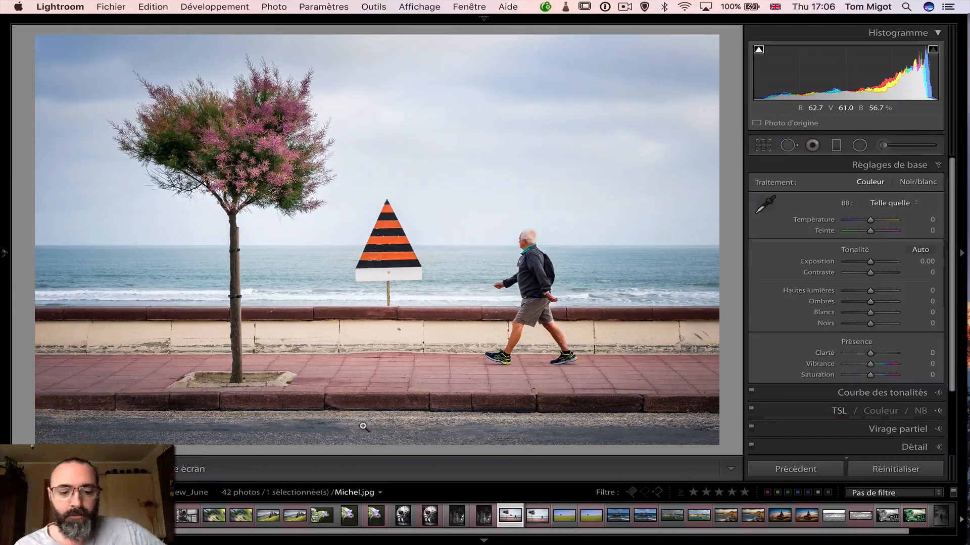
# Switch to Photoshop, open the seaside walker PSD, and toggle the Background copy layer off and on to compare it with the original
pyautogui.press('super+Tab')
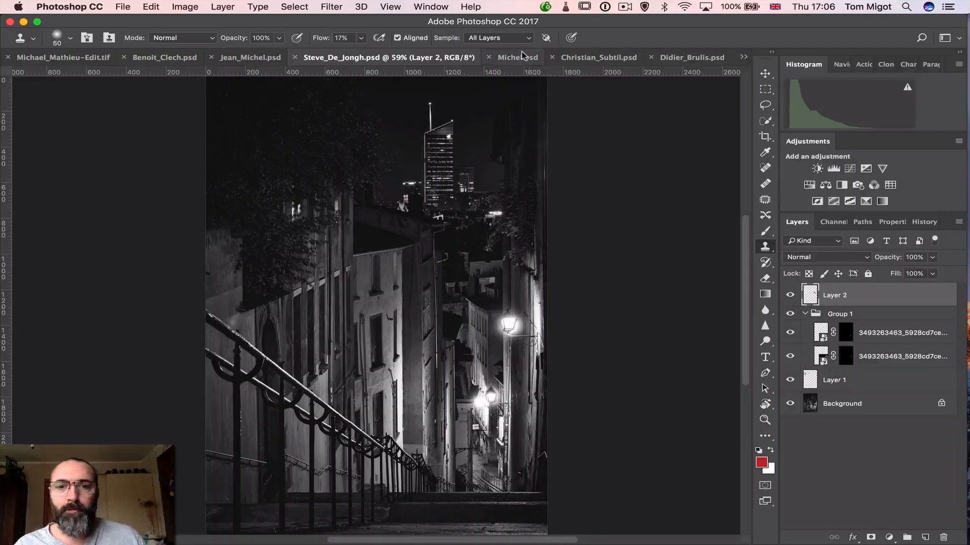
pyautogui.click(523, 57)
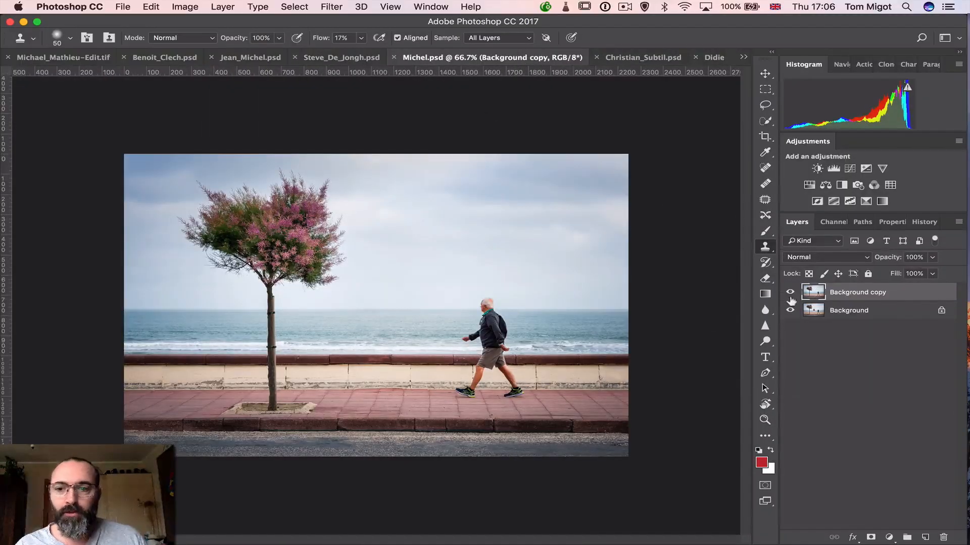
pyautogui.click(789, 293)
pyautogui.click(789, 292)
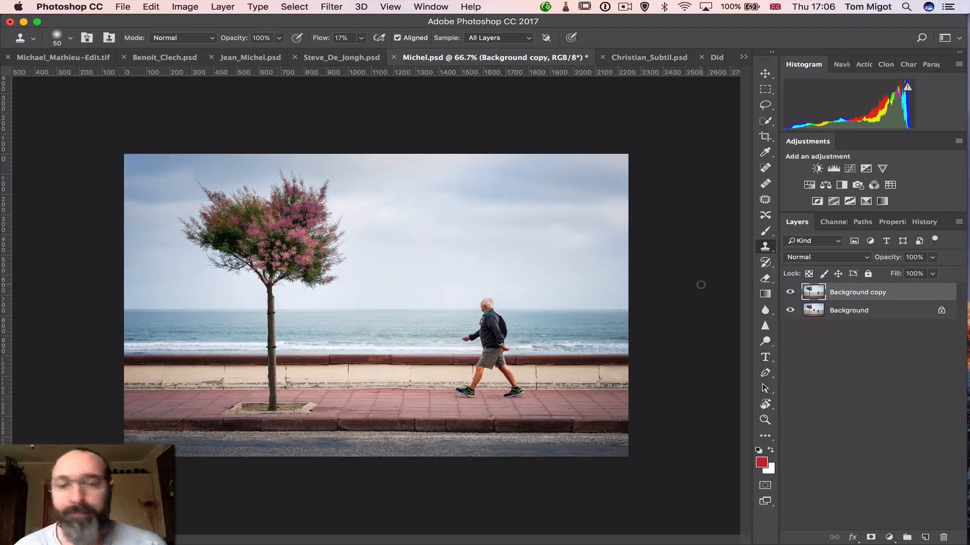
# Switch back to Lightroom and flip between the original seaside JPG and its retouched PSD
pyautogui.press('super+Tab')
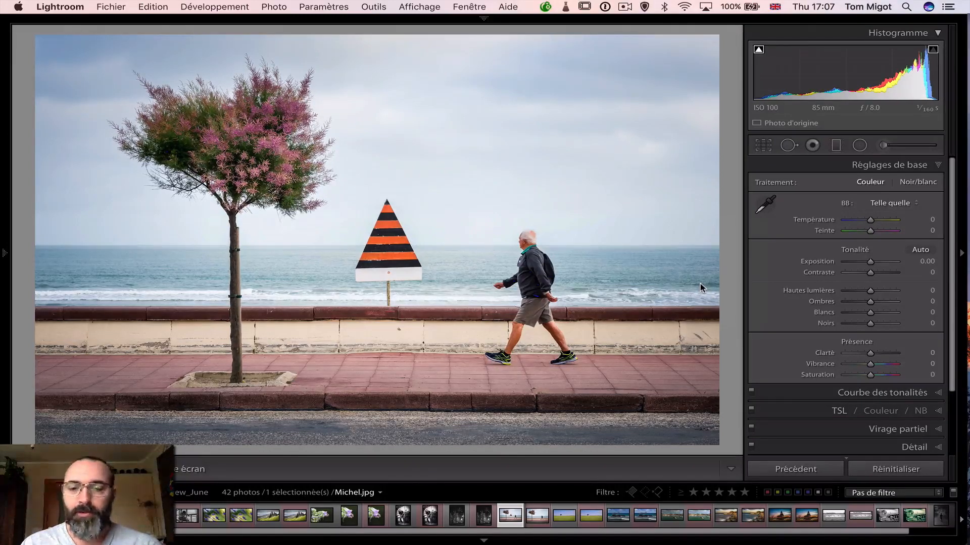
pyautogui.press('Right')
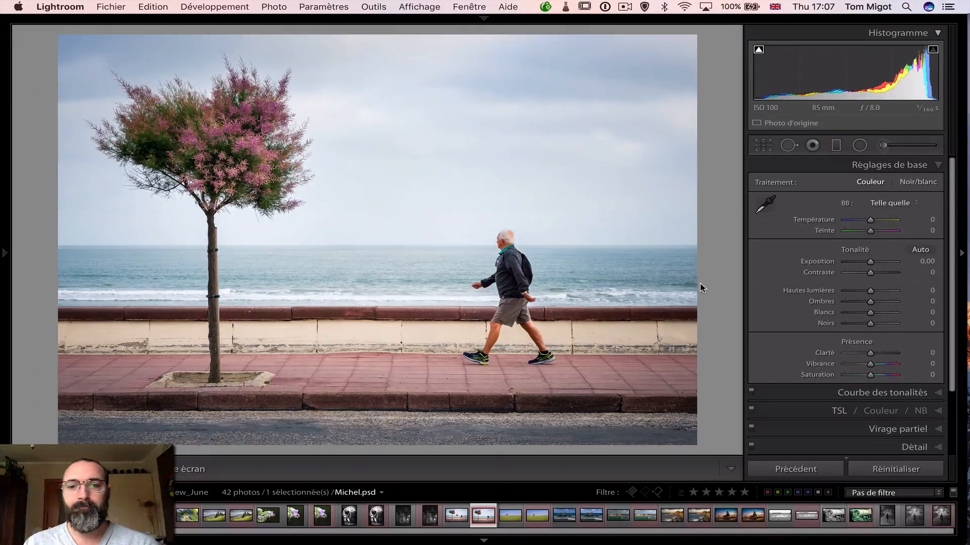
pyautogui.press('Left')
pyautogui.press('Right')
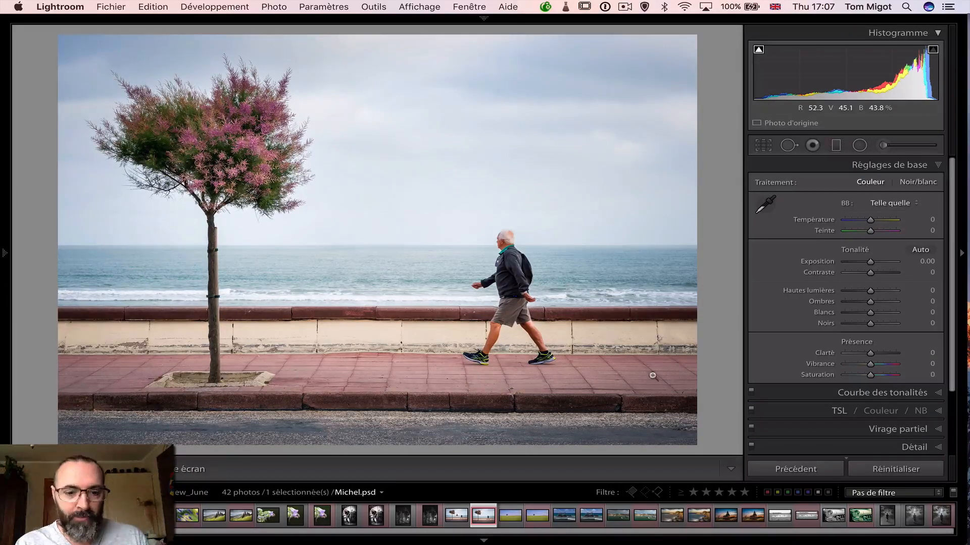
# Select the seaside JPG and PSD together and compare them side by side with the surrounding interface blacked out
pyautogui.click(455, 517)
pyautogui.keyDown('shift'); pyautogui.click(481, 516); pyautogui.keyUp('shift')
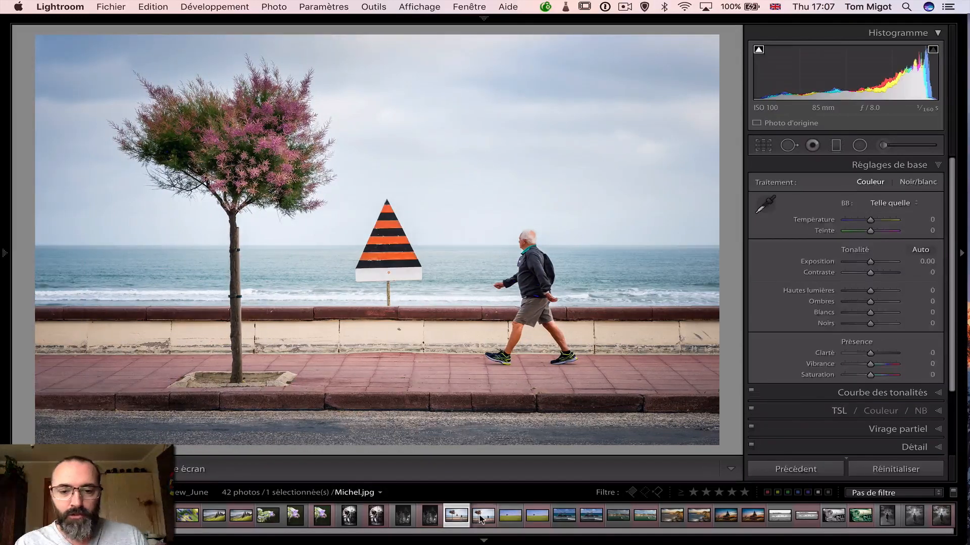
pyautogui.press('c')
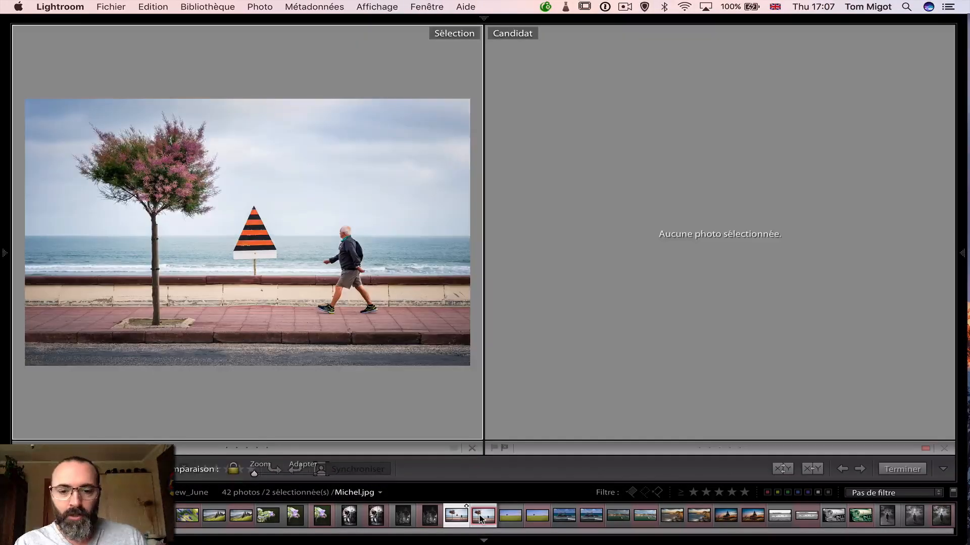
pyautogui.click(485, 541)
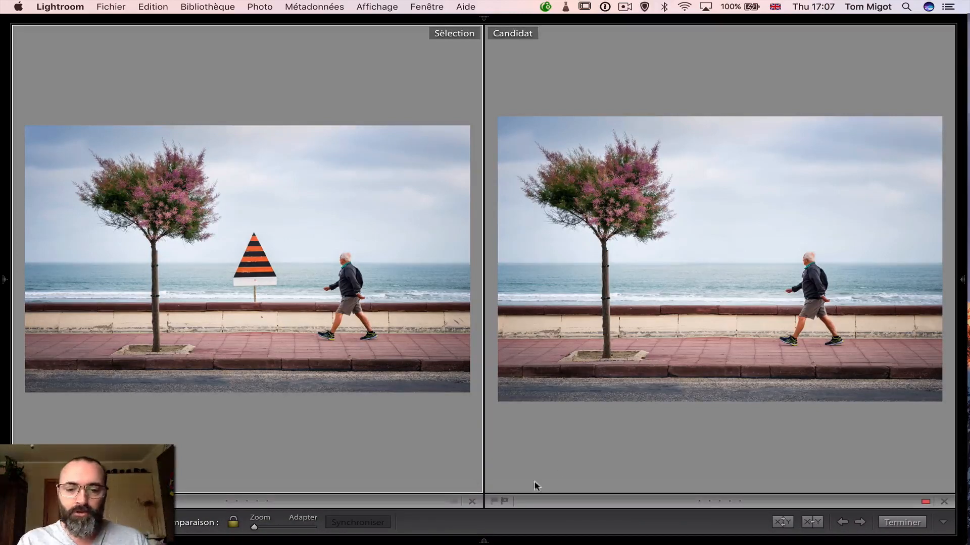
pyautogui.click(482, 541)
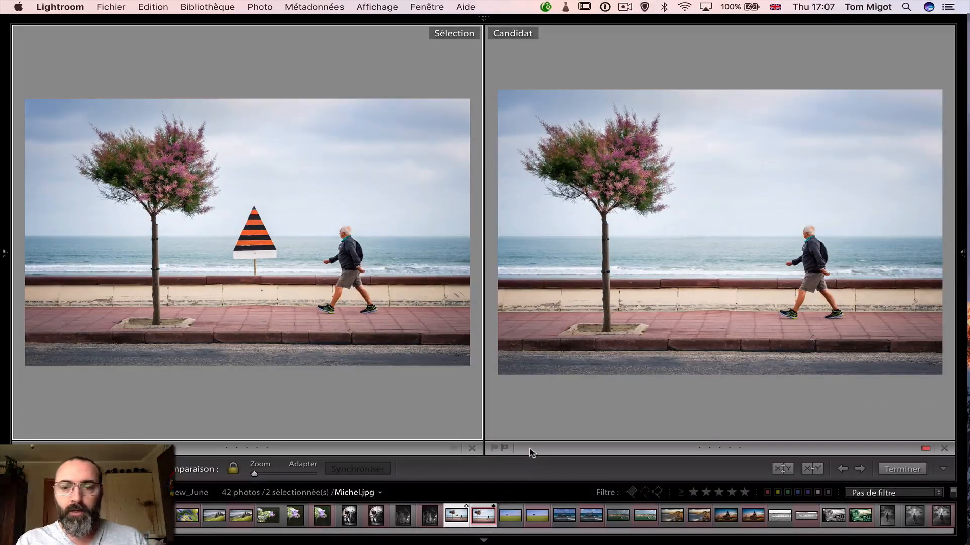
pyautogui.press('l')
pyautogui.press('l')
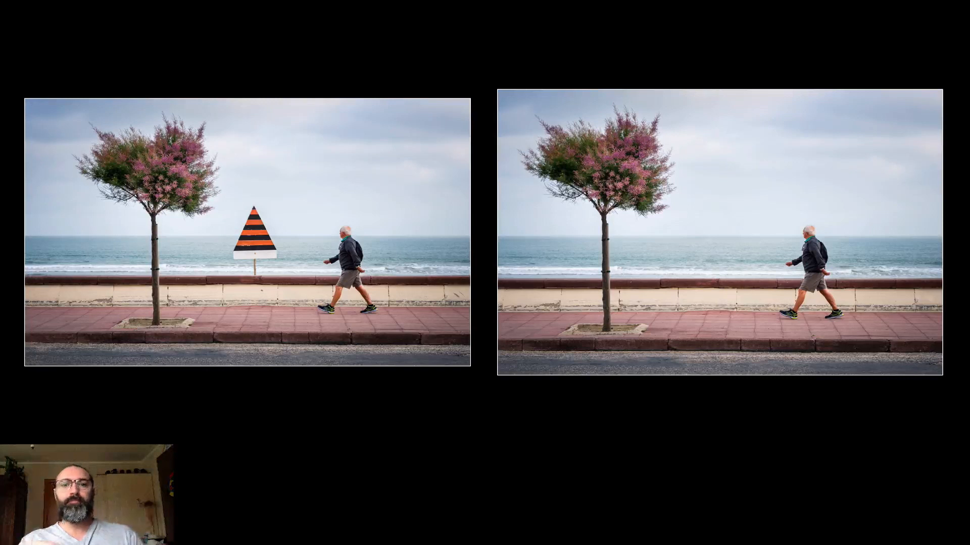
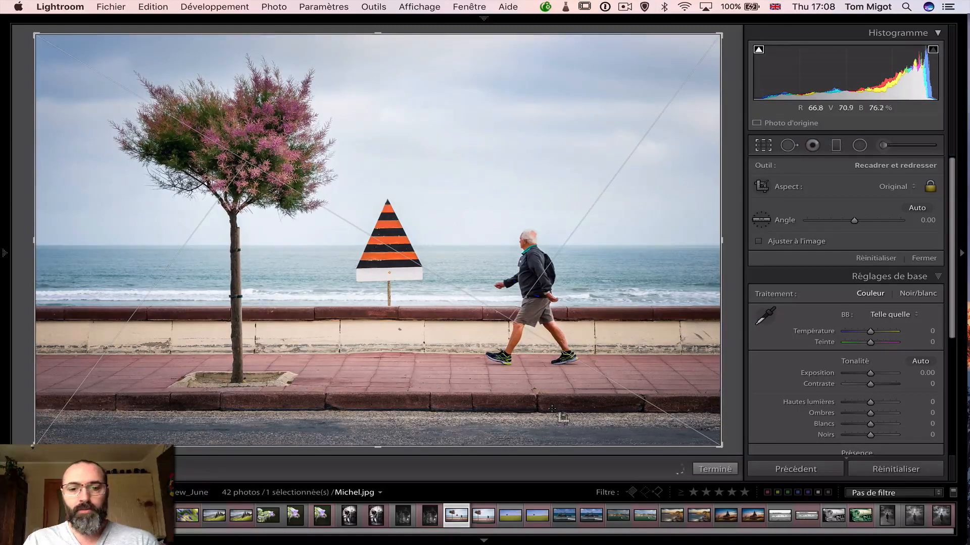
# Check the crop frame on the retouched seaside PSD and close the Crop tool
pyautogui.click(480, 516)
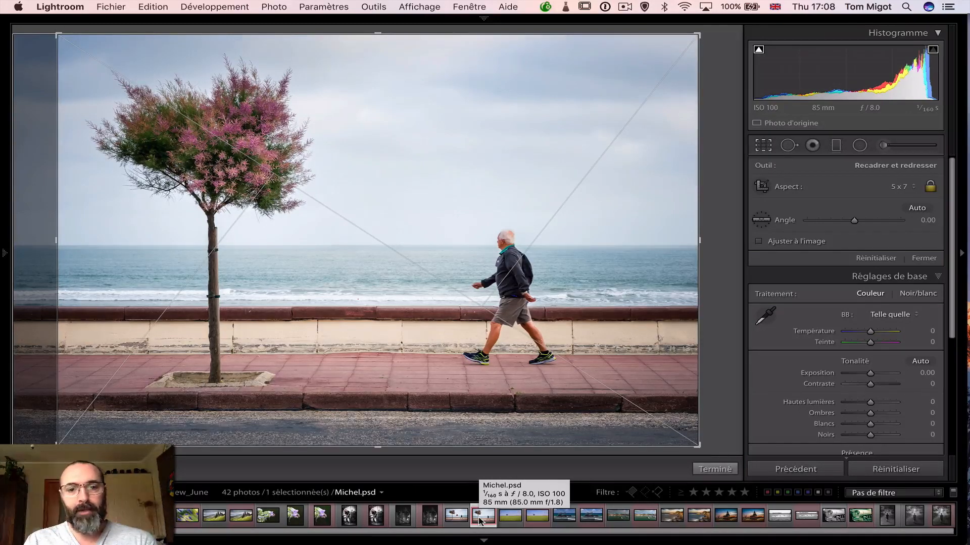
pyautogui.press('r')
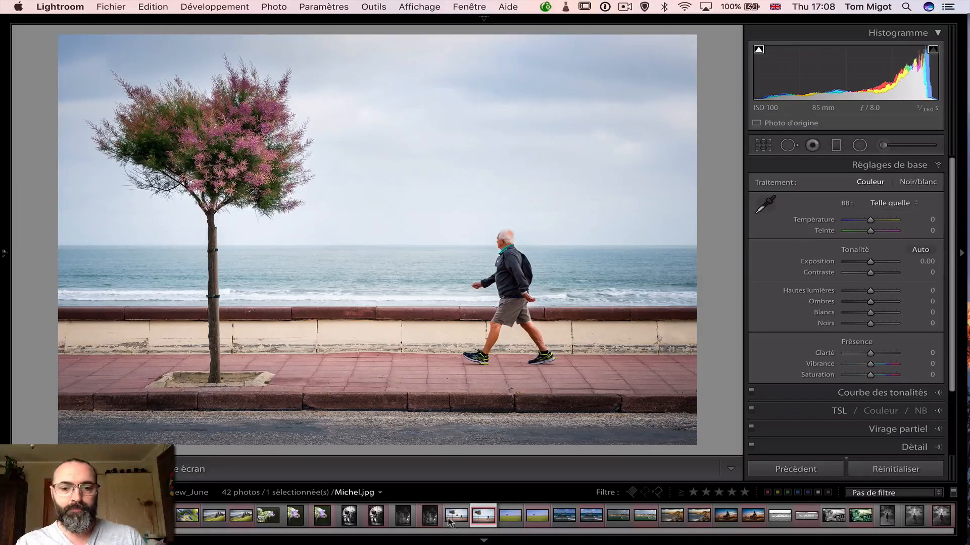
# Compare the seaside JPG and PSD side by side with lights out, and return to Develop with normal lighting
pyautogui.keyDown('super'); pyautogui.click(455, 516); pyautogui.keyUp('super')
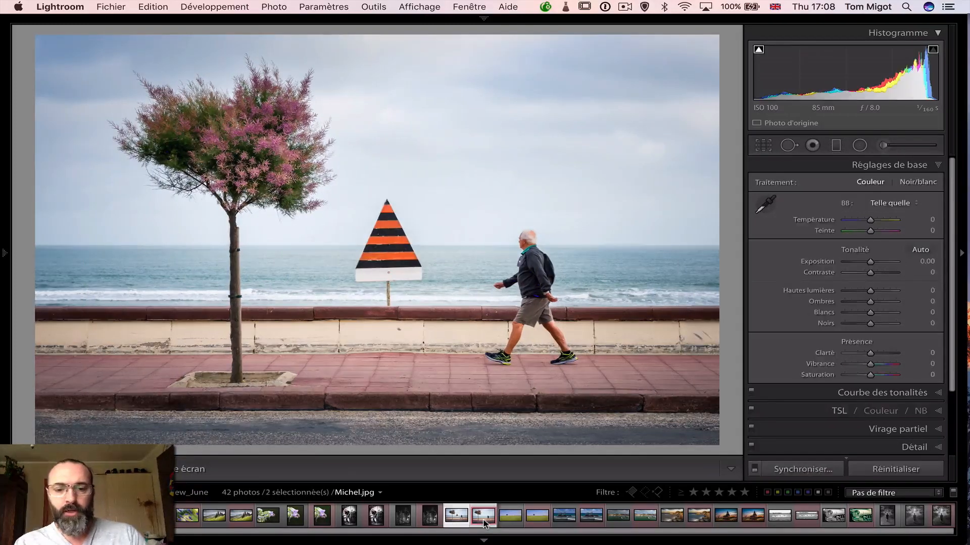
pyautogui.press('c')
pyautogui.press('l')
pyautogui.press('l')
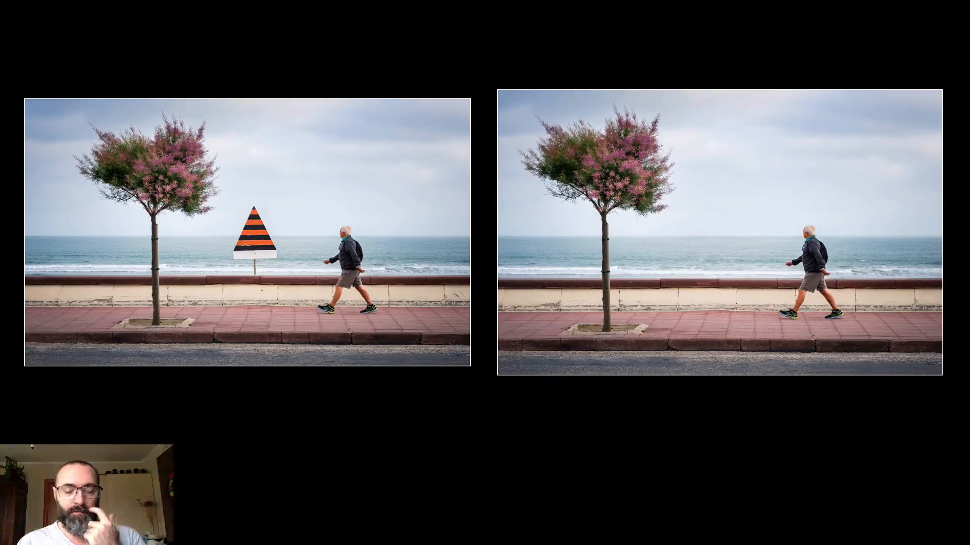
pyautogui.press('d')
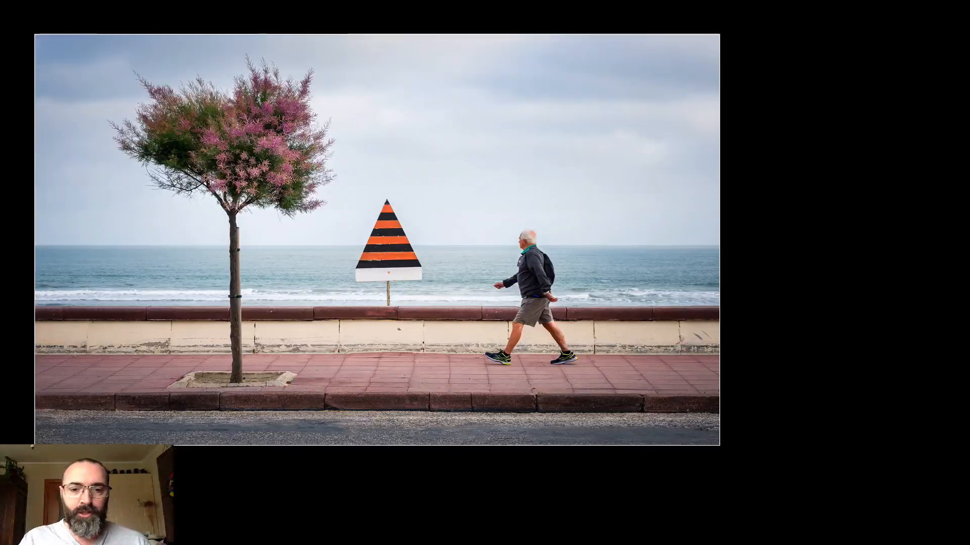
pyautogui.press('l')
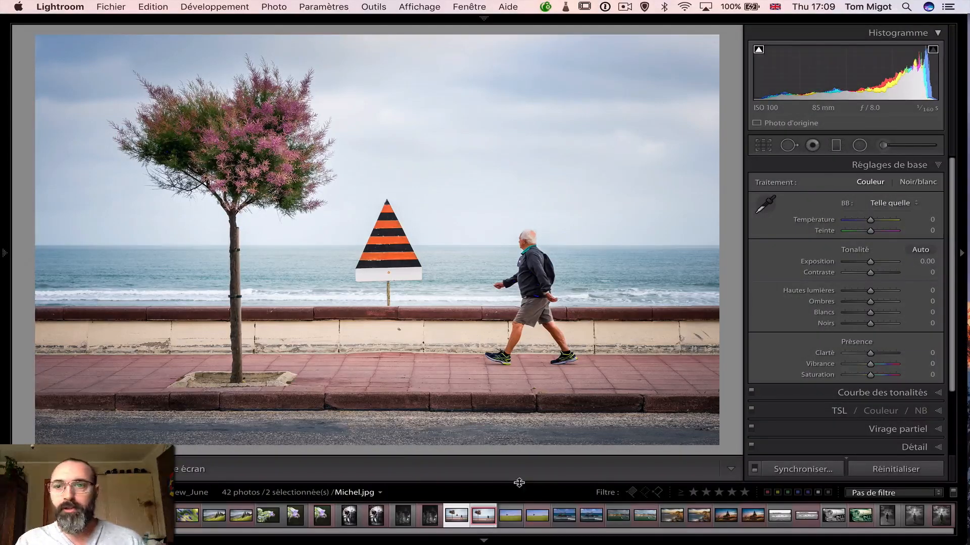
# Open the original JPG of the lone tree in the green field and cycle the photo info overlay until it is hidden
pyautogui.click(514, 511)
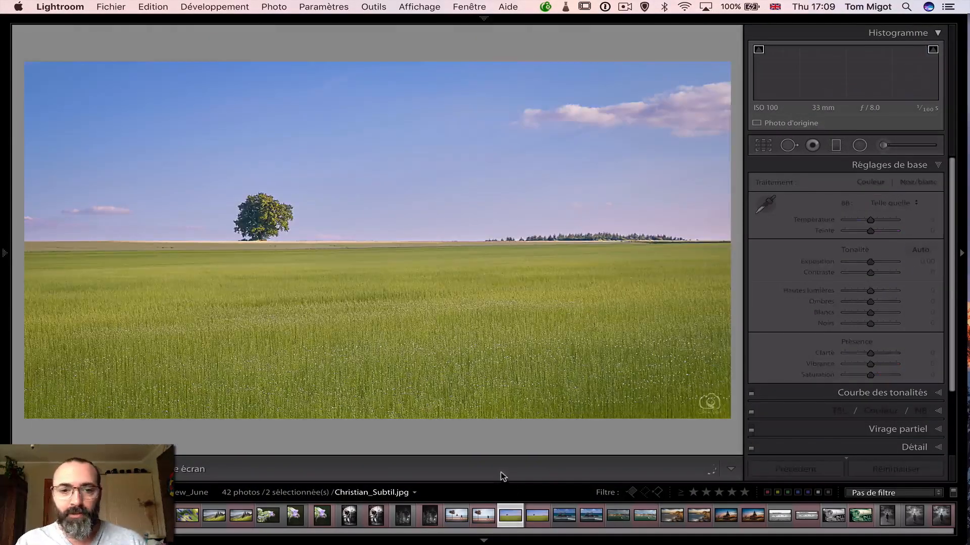
pyautogui.press('i')
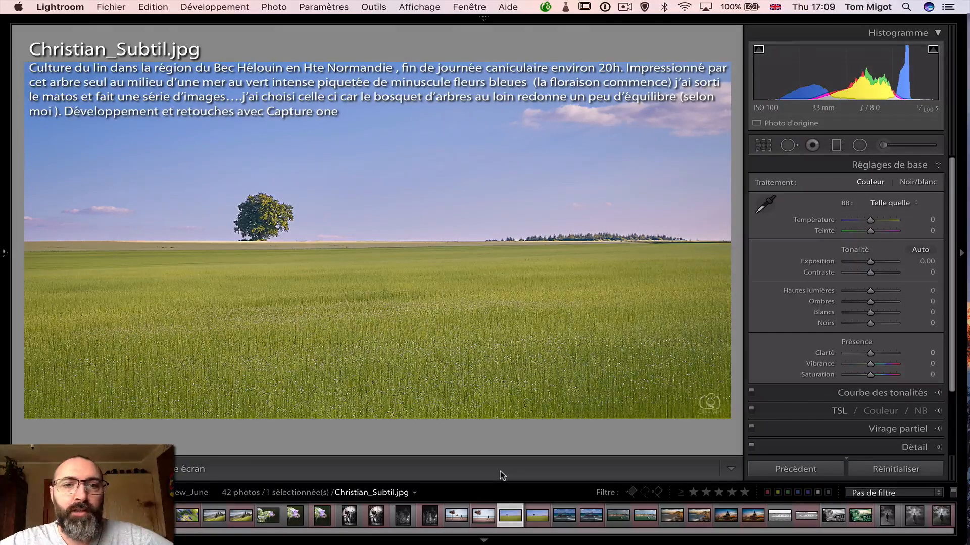
pyautogui.press('i')
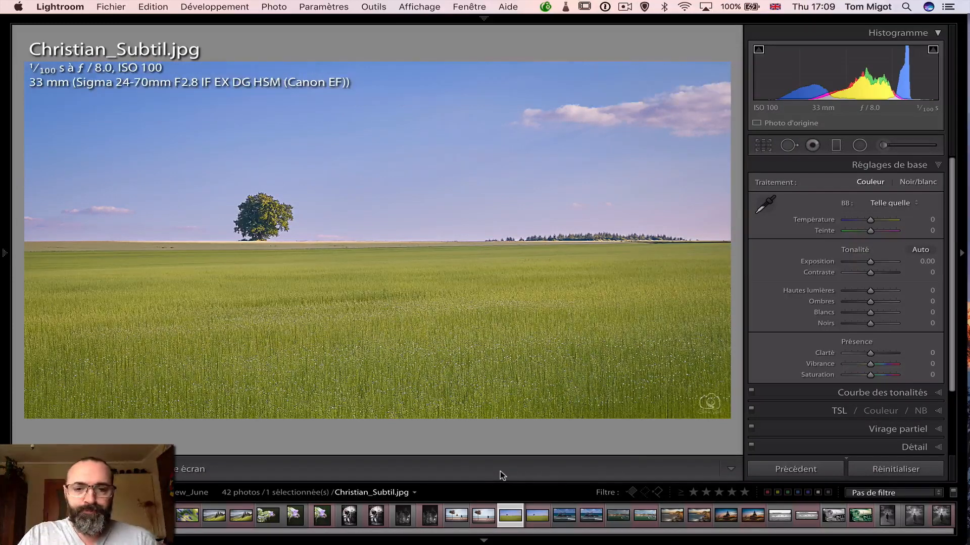
pyautogui.press('i')
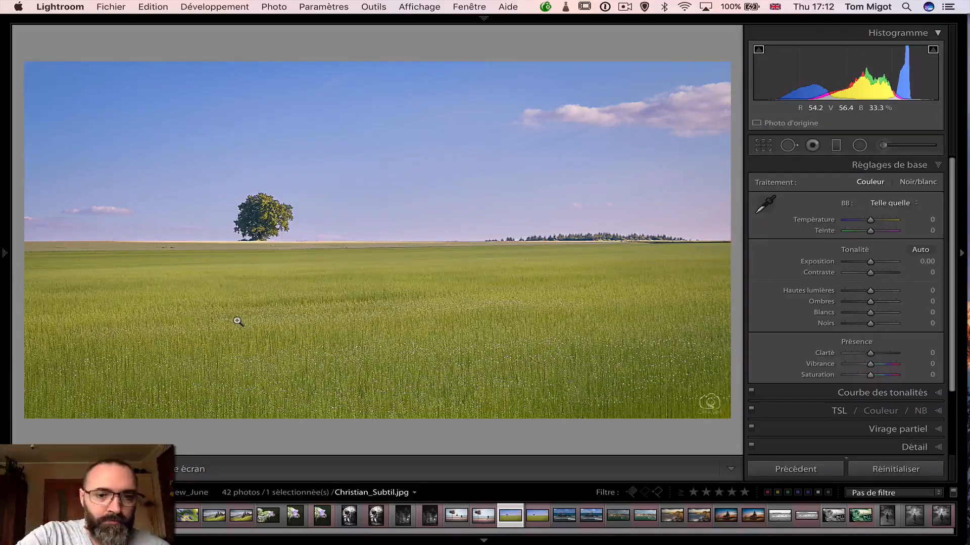
# Switch to Photoshop, open the lone-tree field PSD, and hide its Background copy layer to see the original
pyautogui.press('super+Tab')
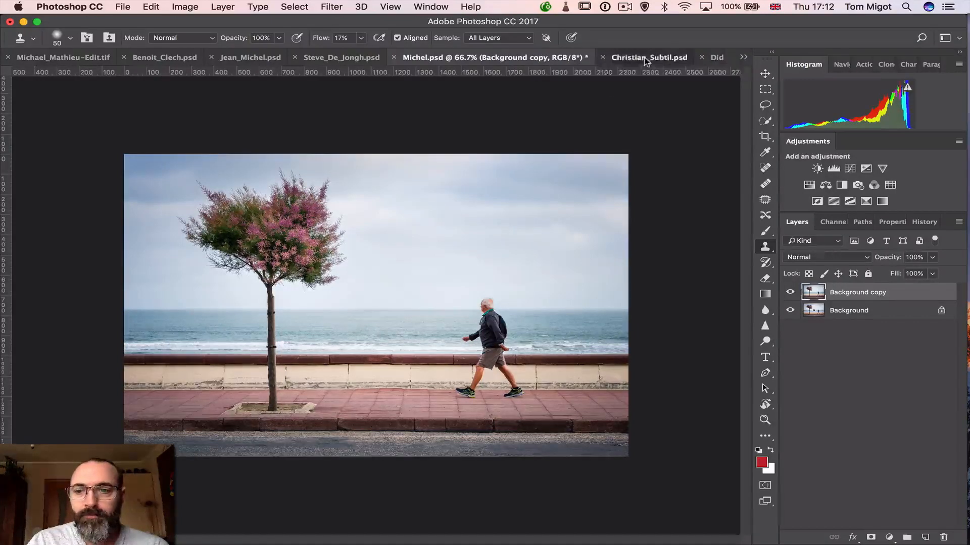
pyautogui.click(646, 58)
pyautogui.click(790, 292)
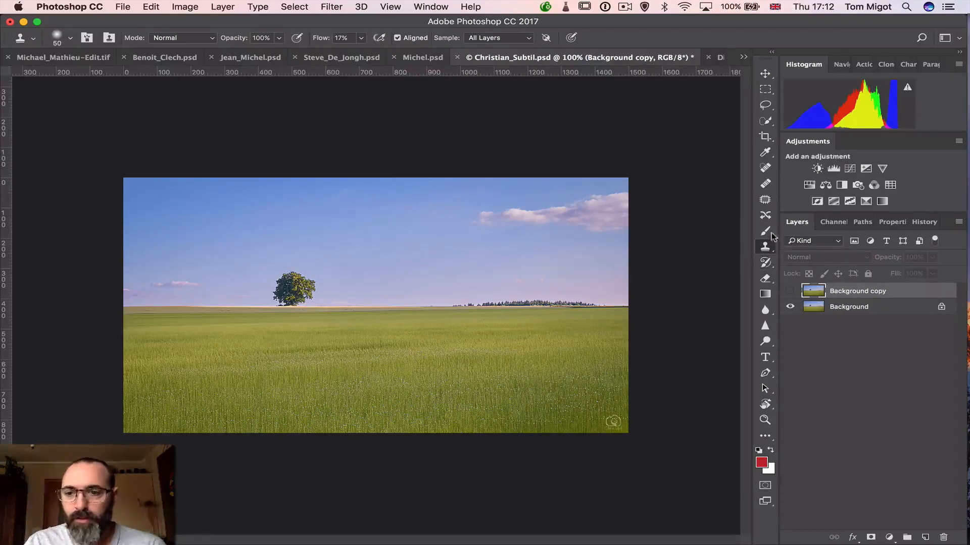
# Show the field PSD's Background copy layer again and change from the Brush to the Art History Brush
pyautogui.click(765, 232)
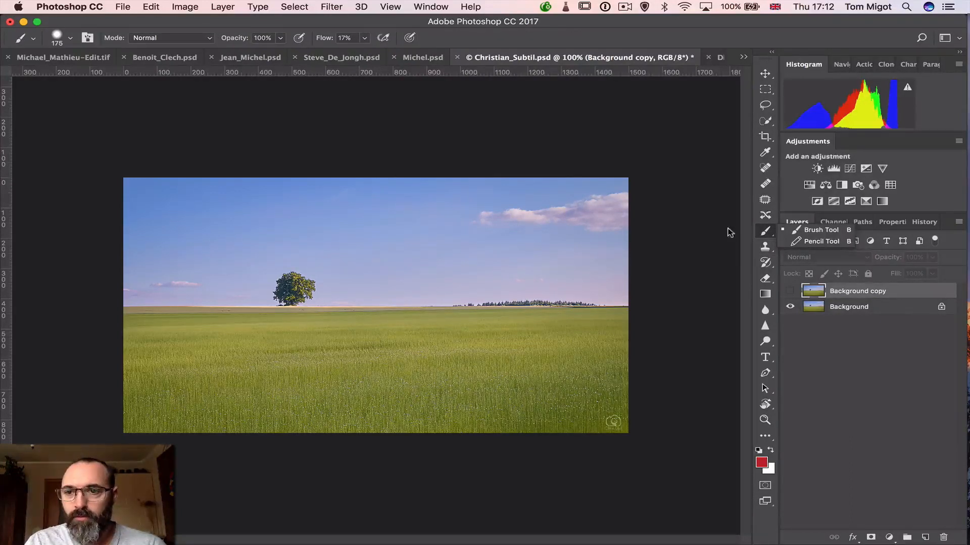
pyautogui.click(834, 419)
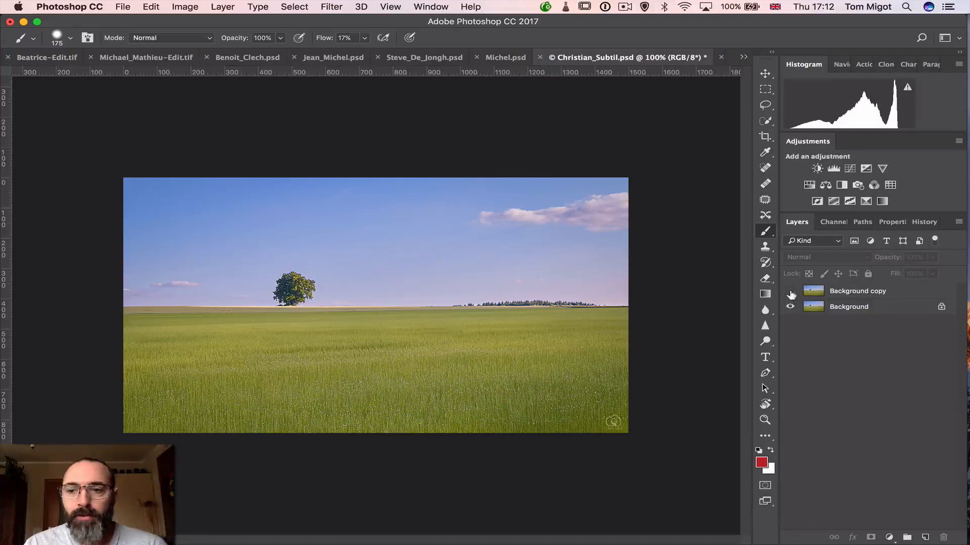
pyautogui.click(789, 292)
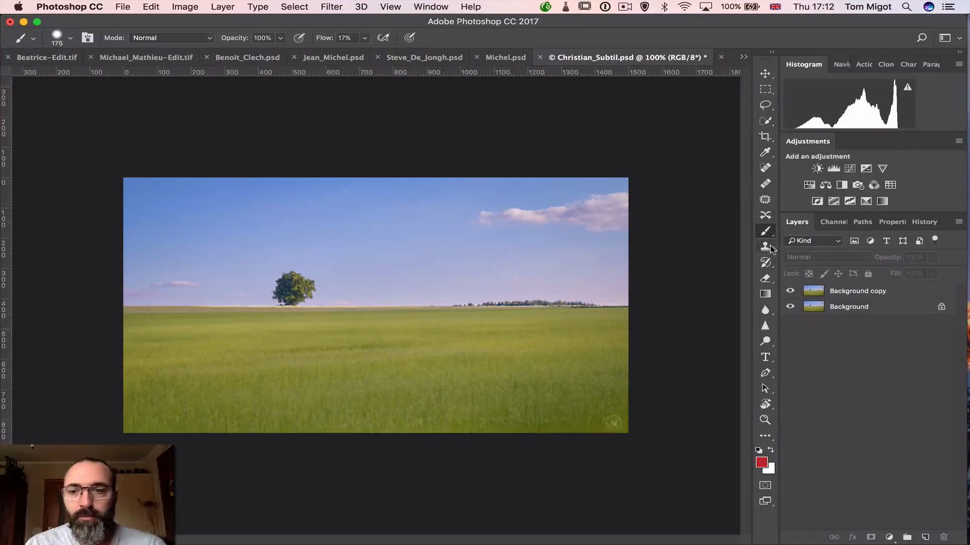
pyautogui.click(766, 262)
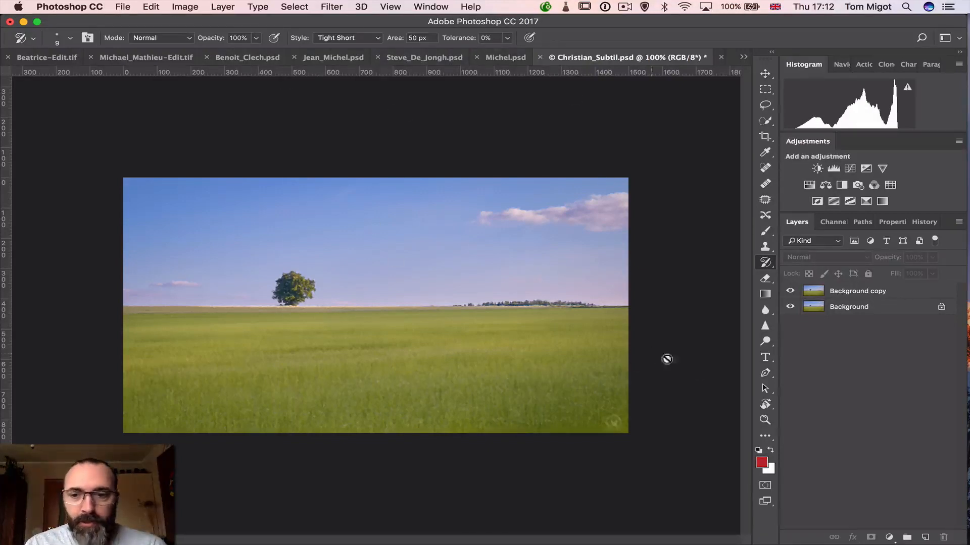
# Switch back to Lightroom and view the retouched field PSD, followed by its original JPG
pyautogui.press('super+Tab')
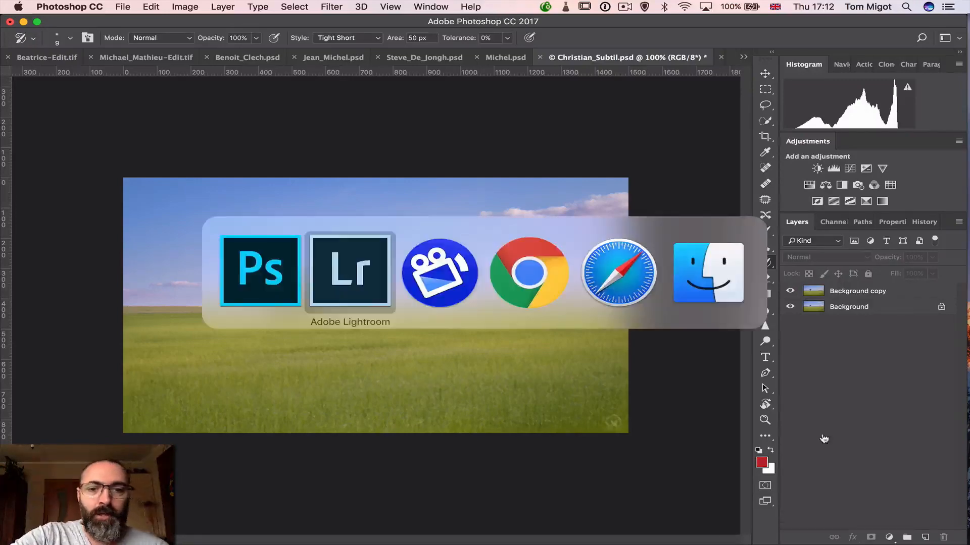
pyautogui.click(539, 519)
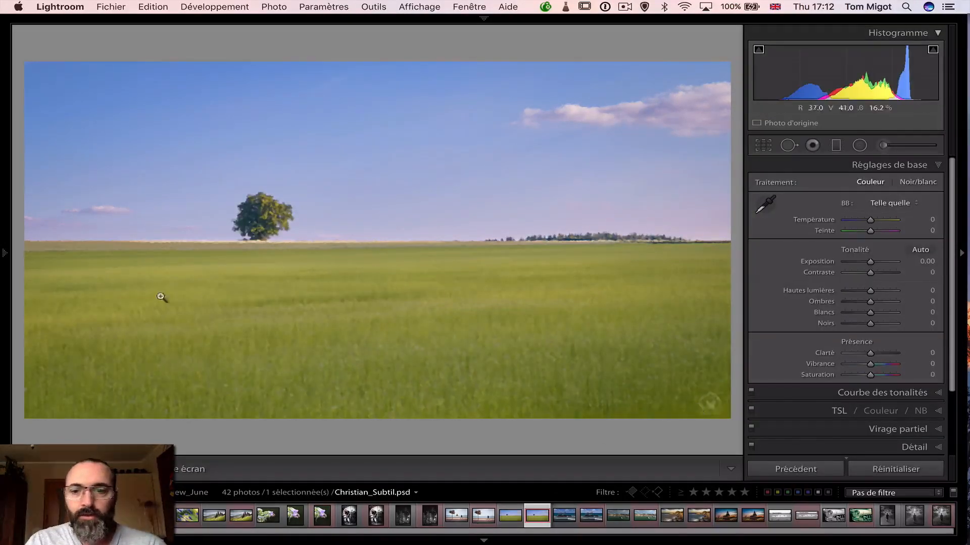
pyautogui.moveTo(7, 259)
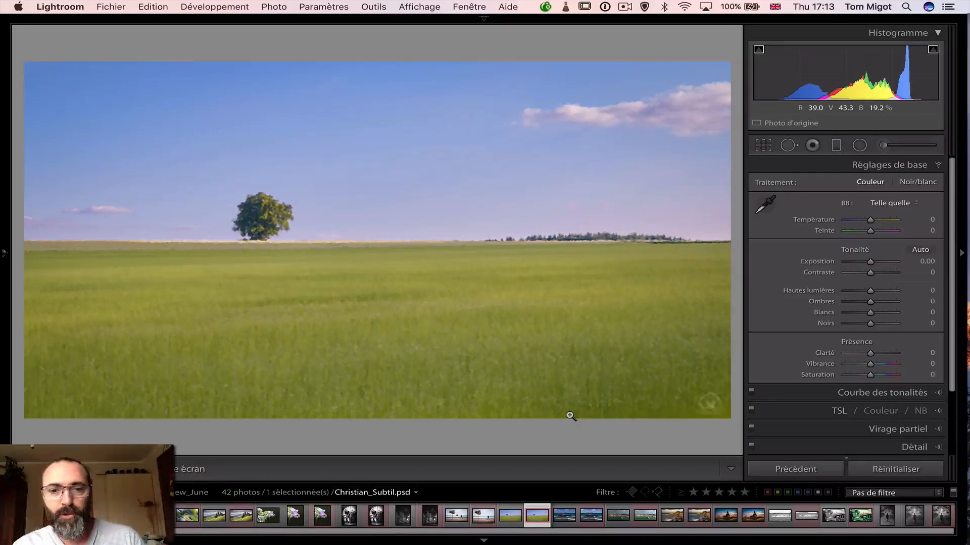
pyautogui.click(511, 516)
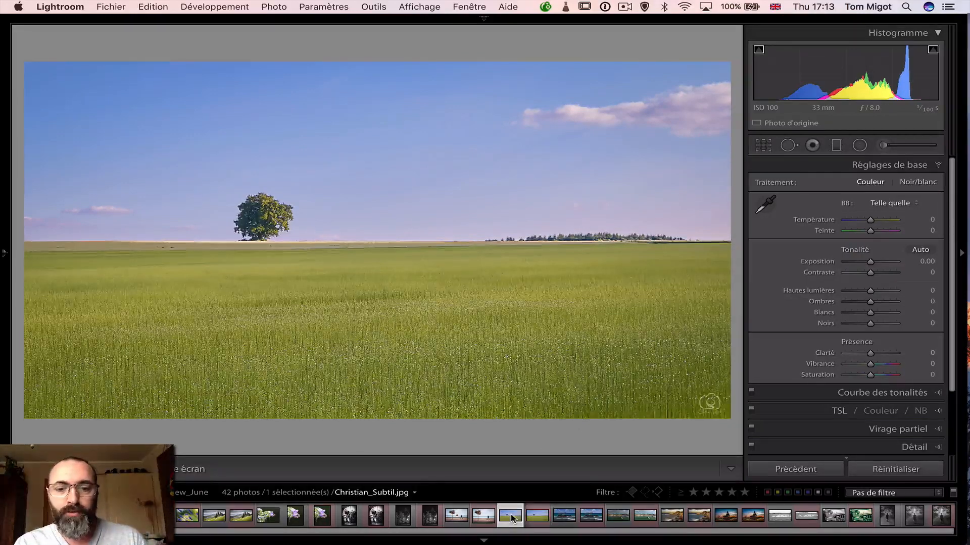
# Select the field JPG and PSD together, compare them side by side with lights out, and return to the normal Develop view
pyautogui.keyDown('super'); pyautogui.click(540, 517); pyautogui.keyUp('super')
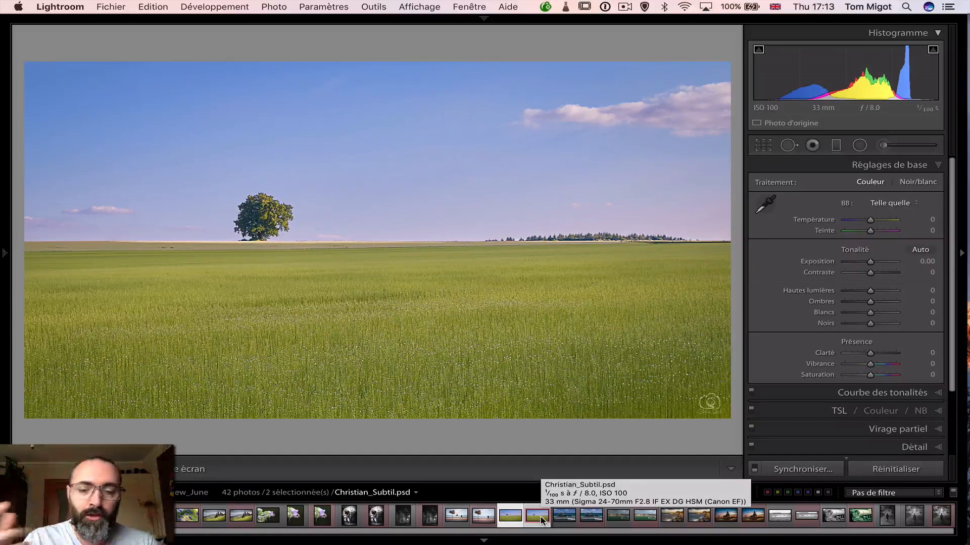
pyautogui.press('c')
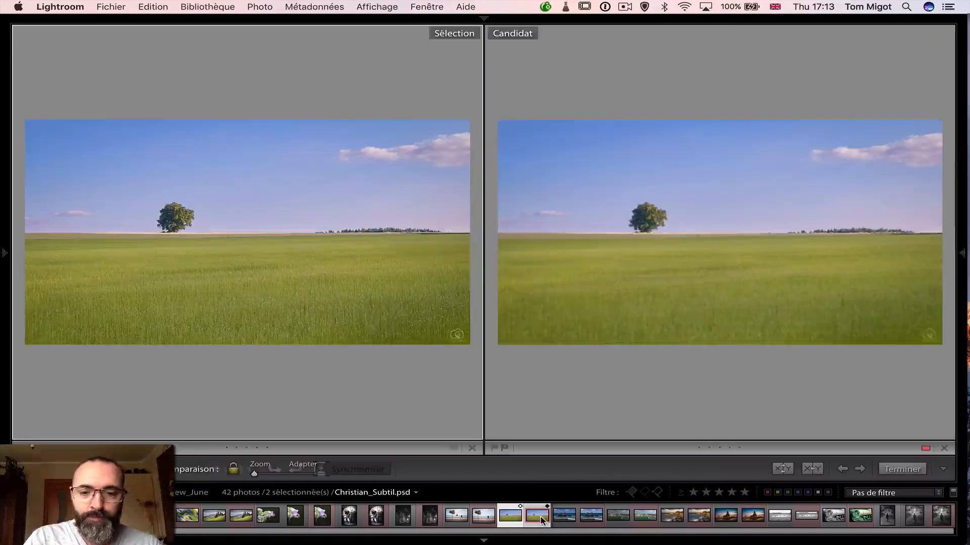
pyautogui.press('l')
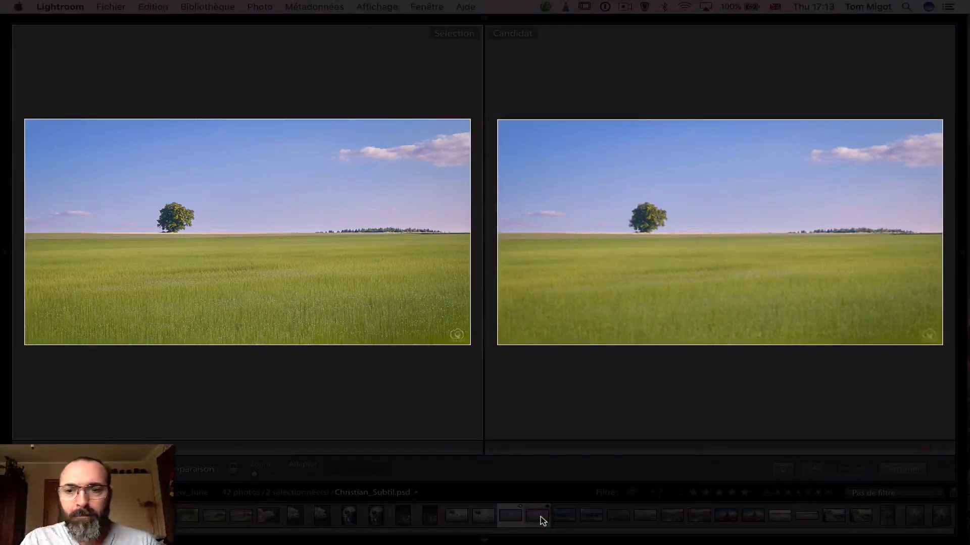
pyautogui.press('l')
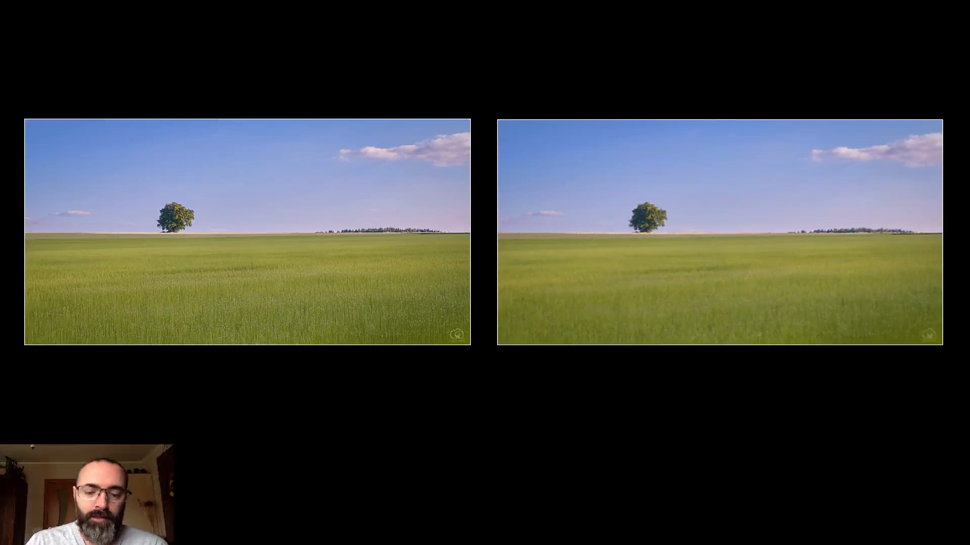
pyautogui.press('Right')
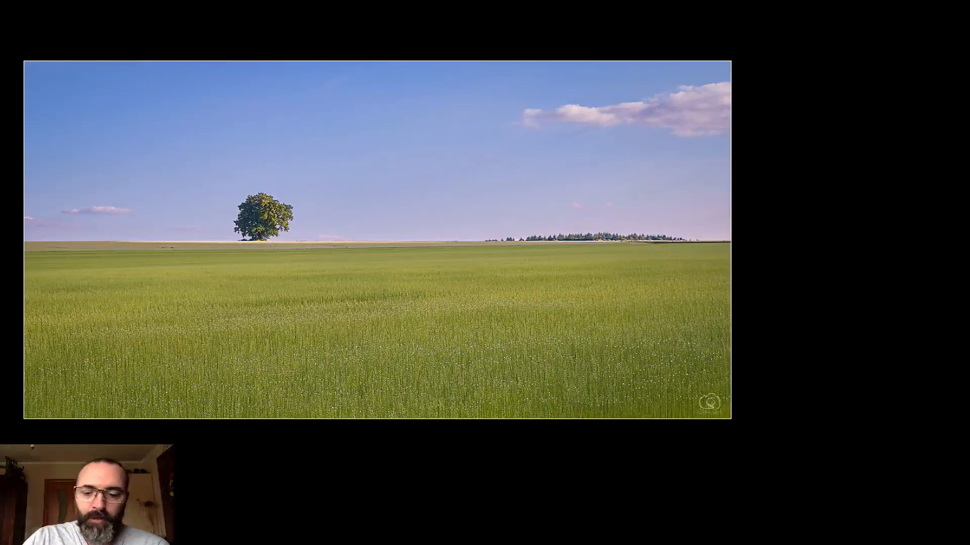
pyautogui.press('Escape')
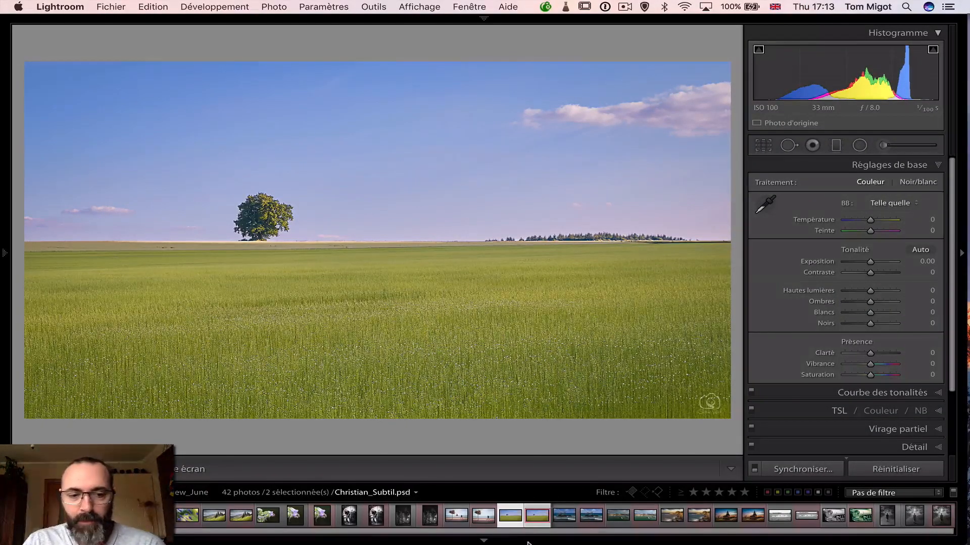
# Open the original rocky island JPG, cycle its info overlay until hidden, and examine the rocks at 2:1 and 1:1 before fitting the view
pyautogui.click(562, 519)
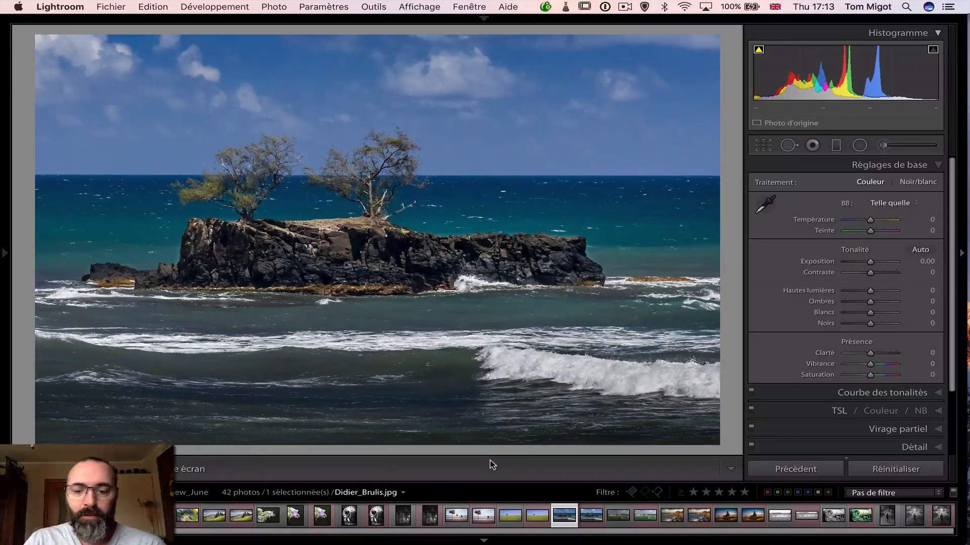
pyautogui.press('i')
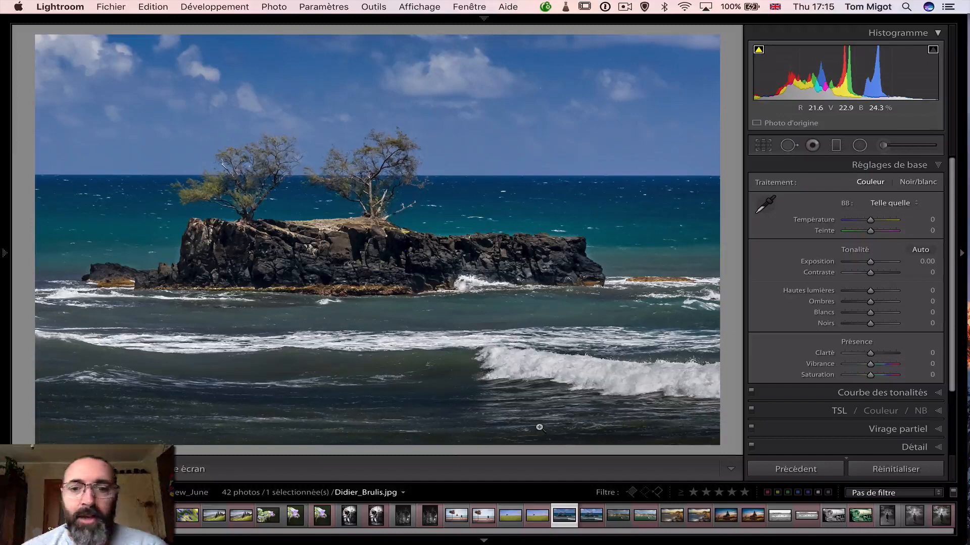
pyautogui.click(354, 253)
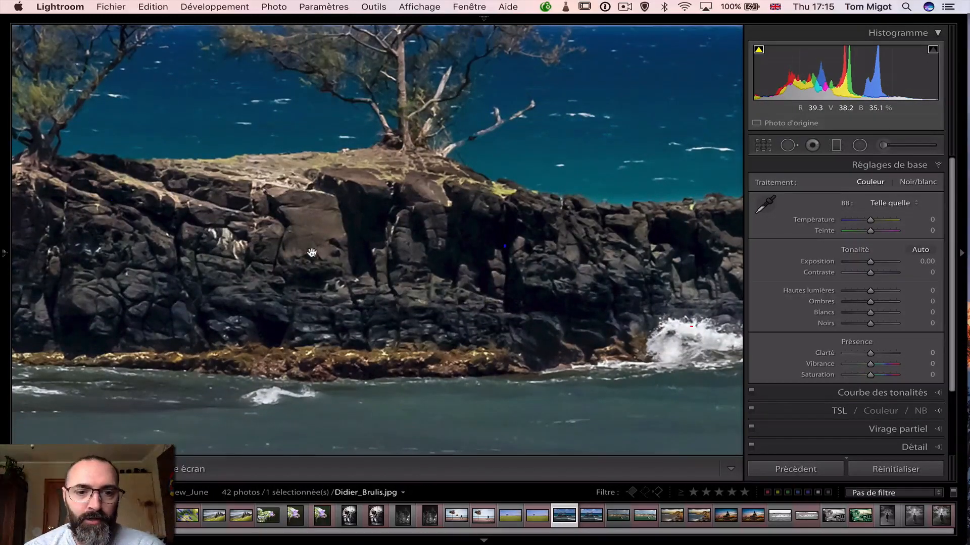
pyautogui.moveTo(3, 78)
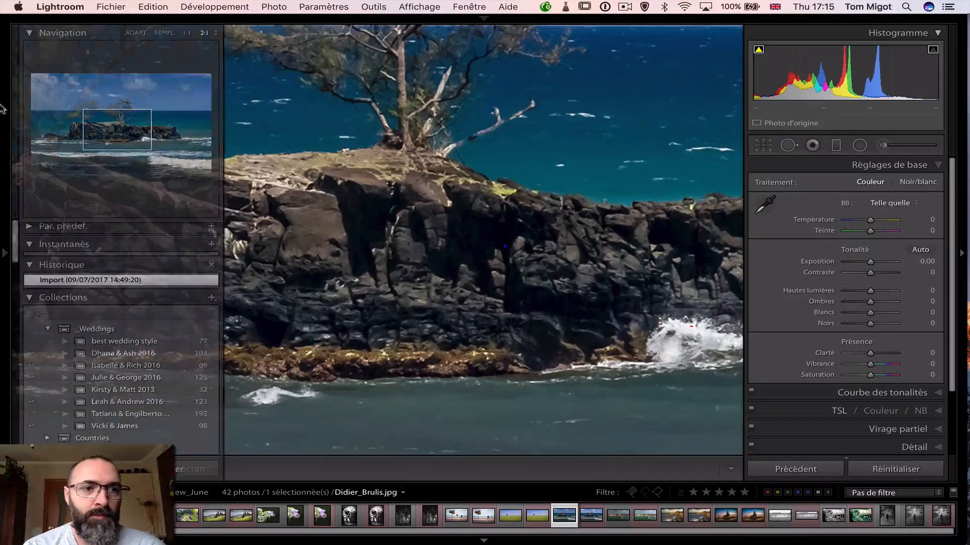
pyautogui.click(185, 33)
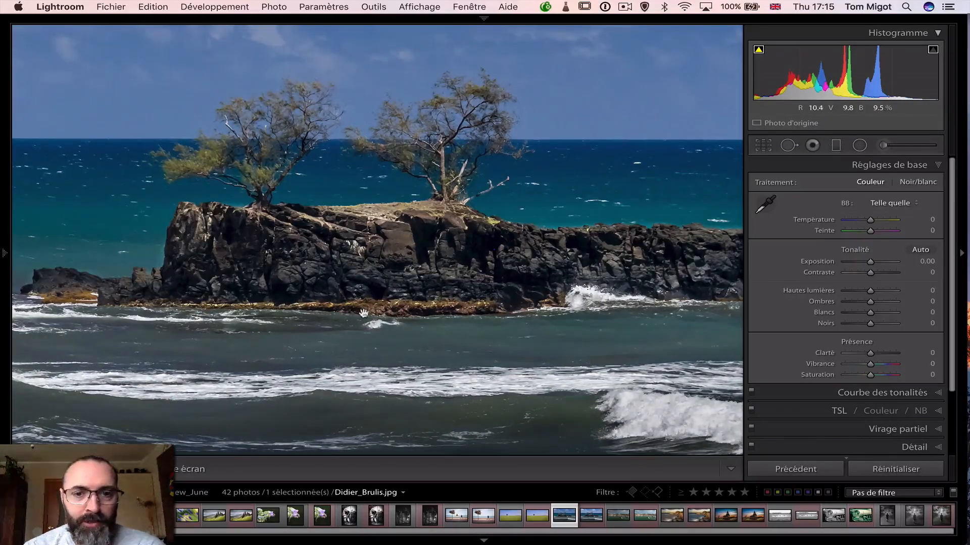
pyautogui.click(442, 308)
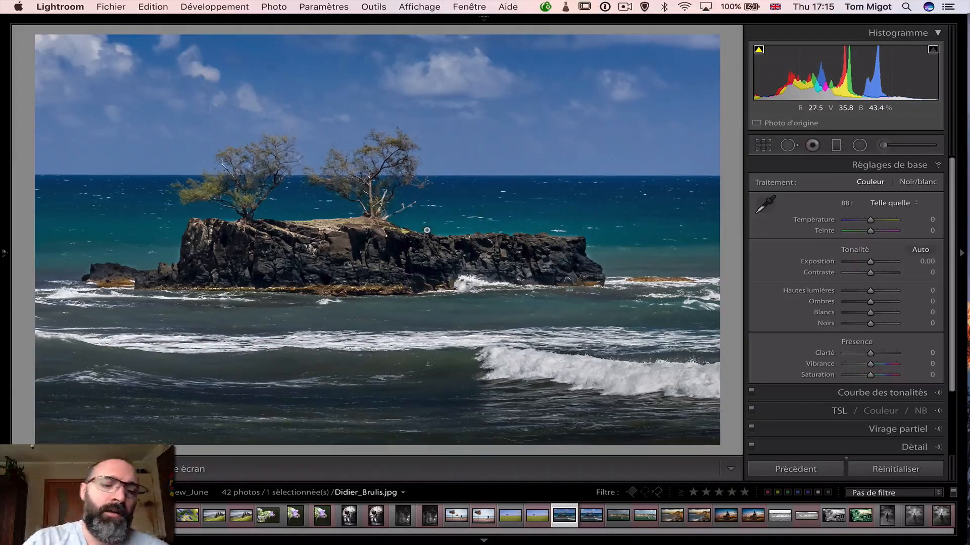
# Switch to Photoshop and bring up the rocky island PSD from the open documents
pyautogui.press('super+Tab')
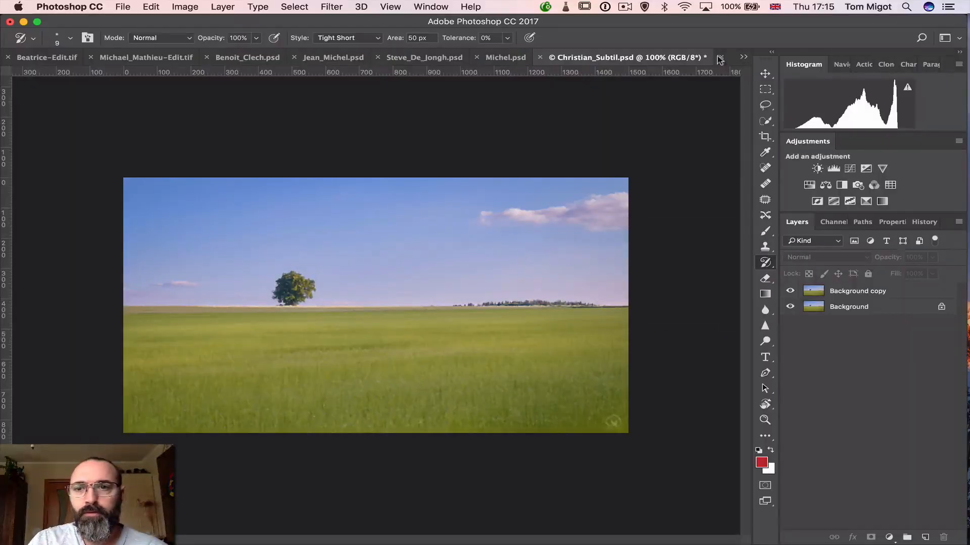
pyautogui.click(743, 56)
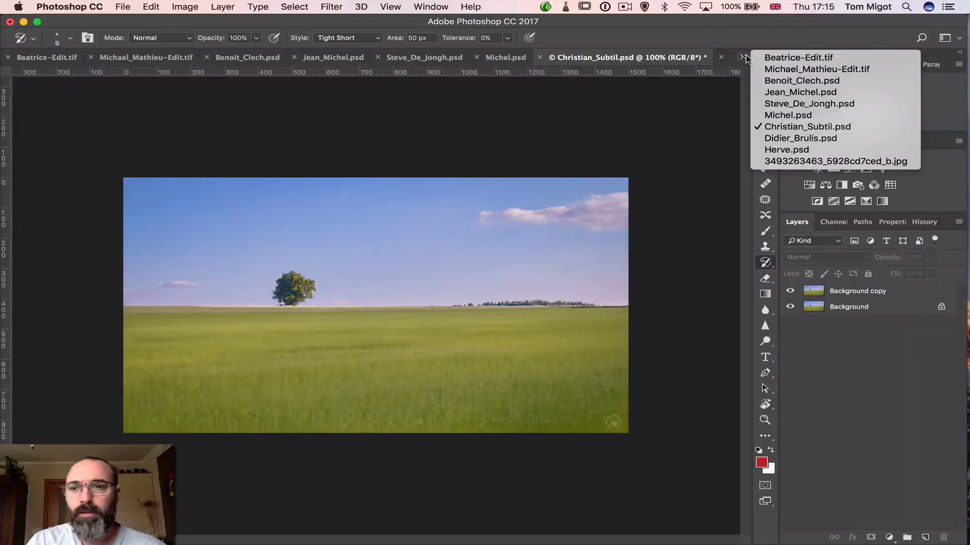
pyautogui.click(777, 139)
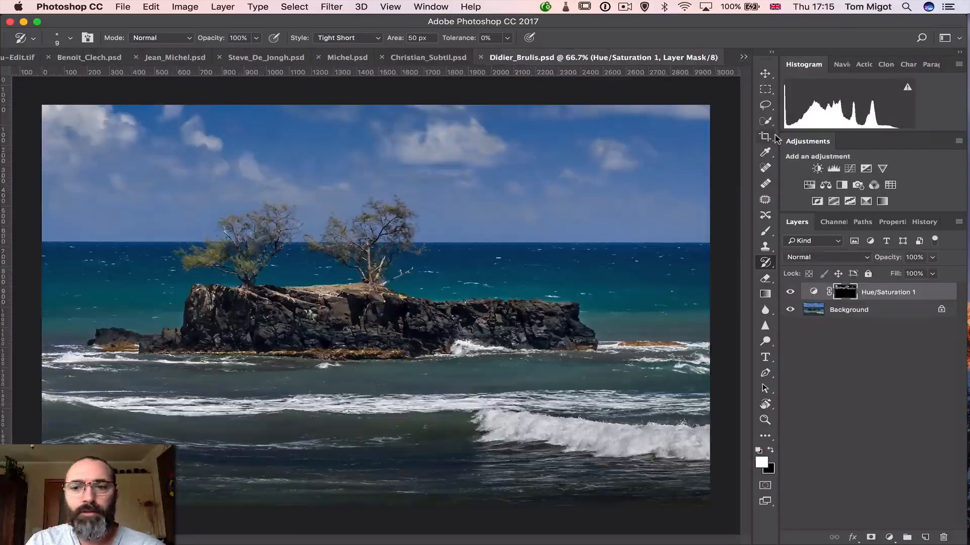
# Toggle the Hue/Saturation 1 layer's visibility repeatedly to compare the island photo with and without the adjustment
pyautogui.click(791, 293)
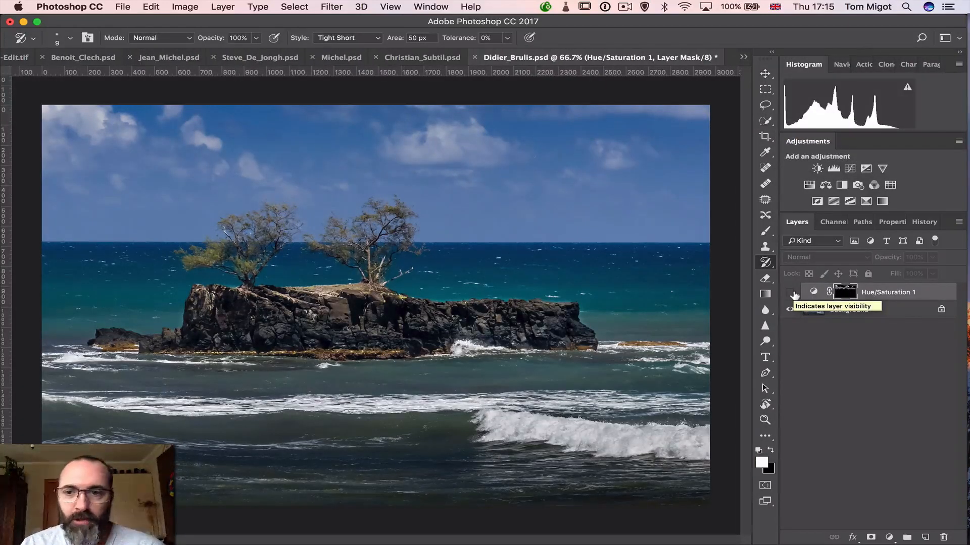
pyautogui.click(791, 292)
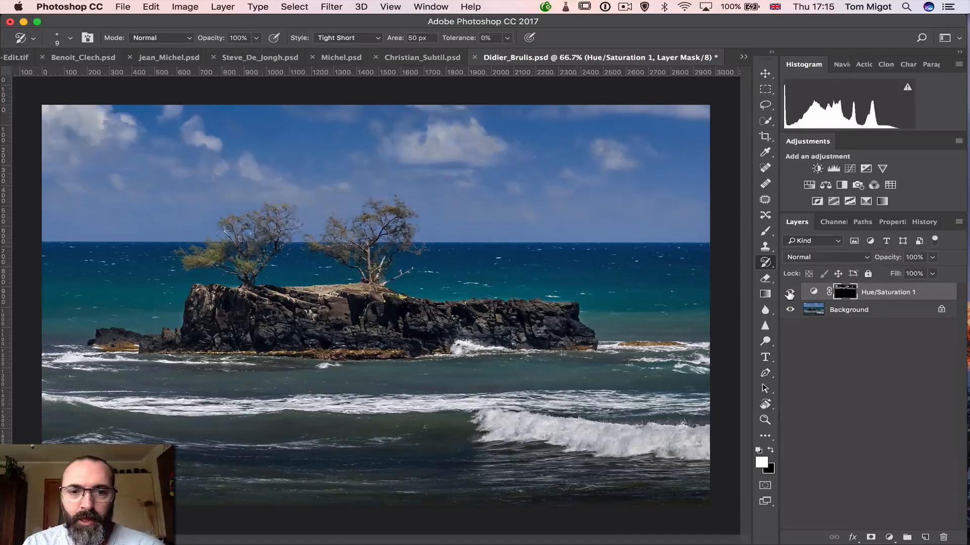
pyautogui.click(790, 294)
pyautogui.click(790, 293)
pyautogui.click(790, 294)
pyautogui.click(789, 293)
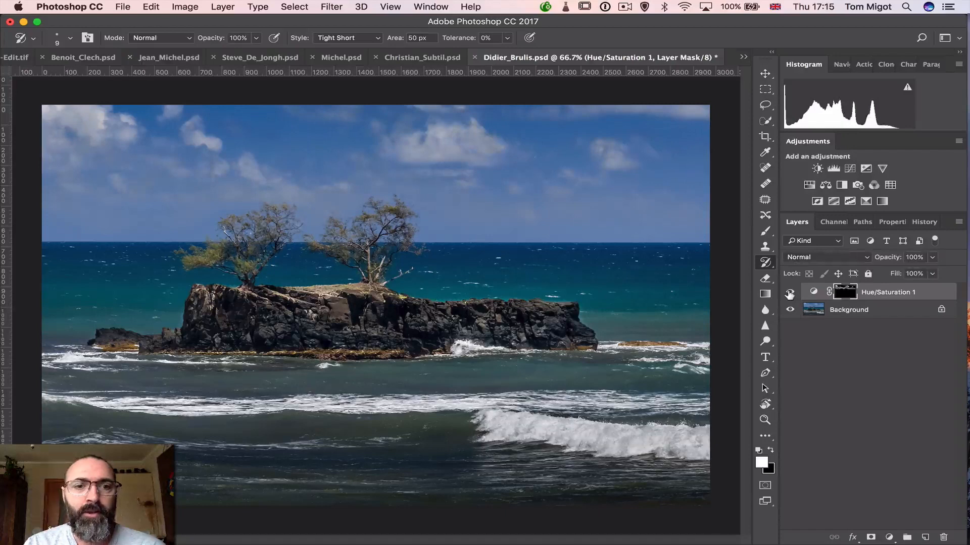
pyautogui.click(790, 294)
pyautogui.click(790, 294)
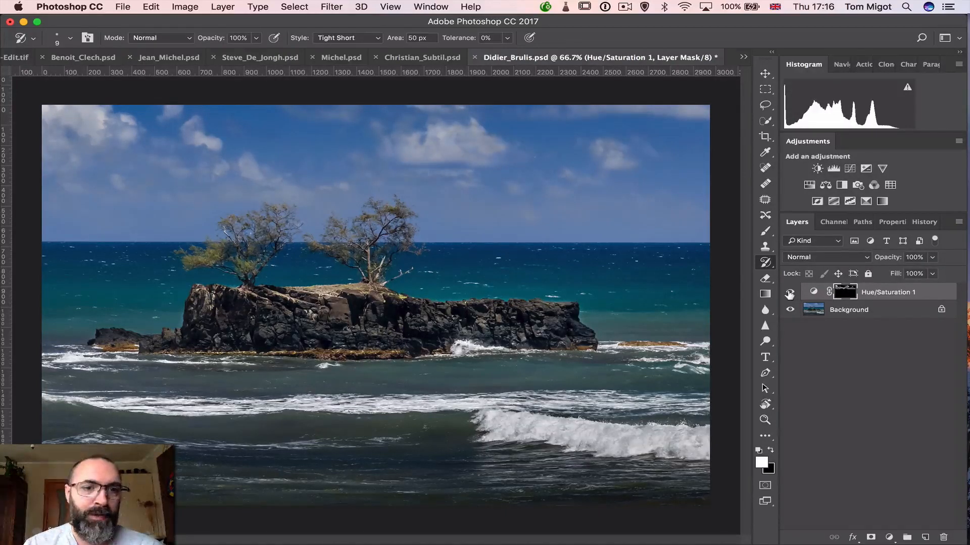
pyautogui.click(790, 293)
pyautogui.click(789, 293)
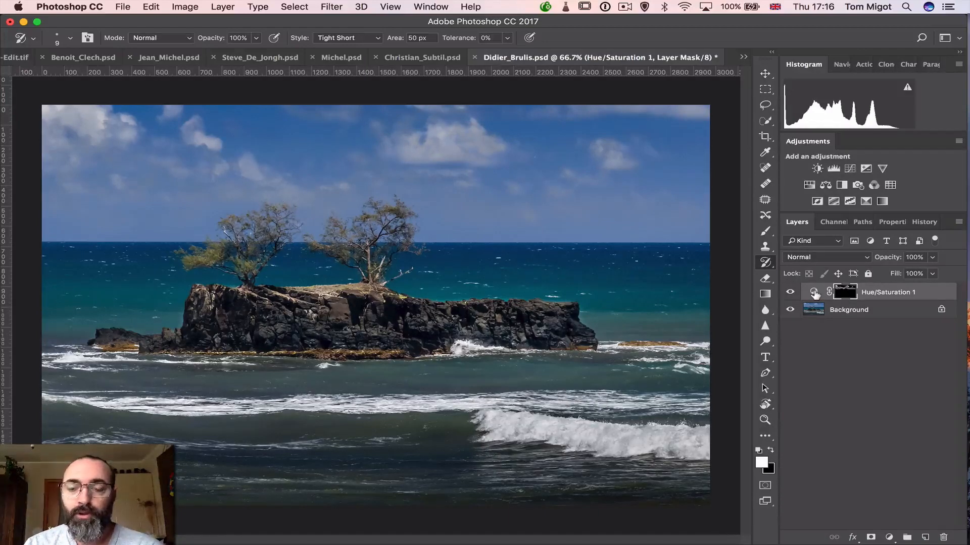
# Examine the Hue/Saturation 1 adjustment's Master and Blues settings, toggling the layer's visibility, and return to the layer list
pyautogui.doubleClick(814, 293)
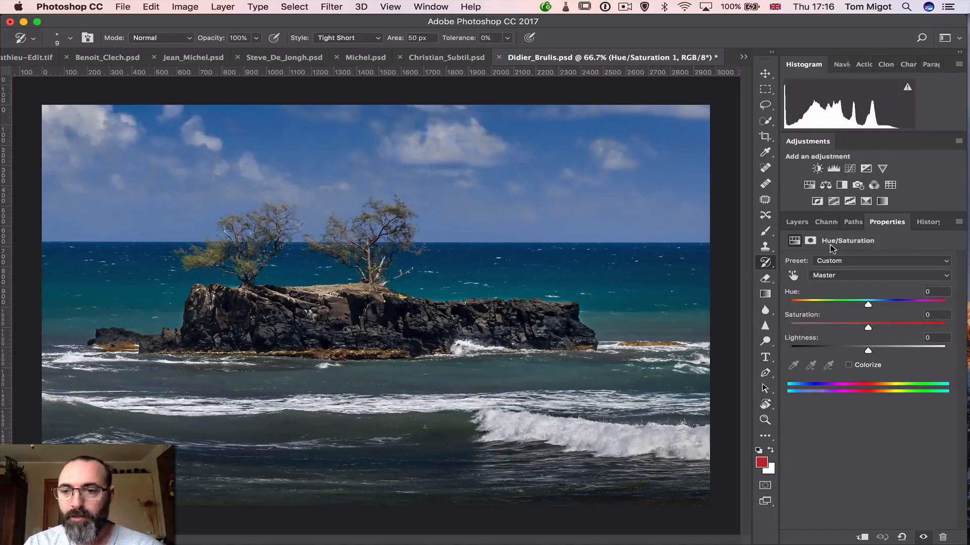
pyautogui.click(798, 222)
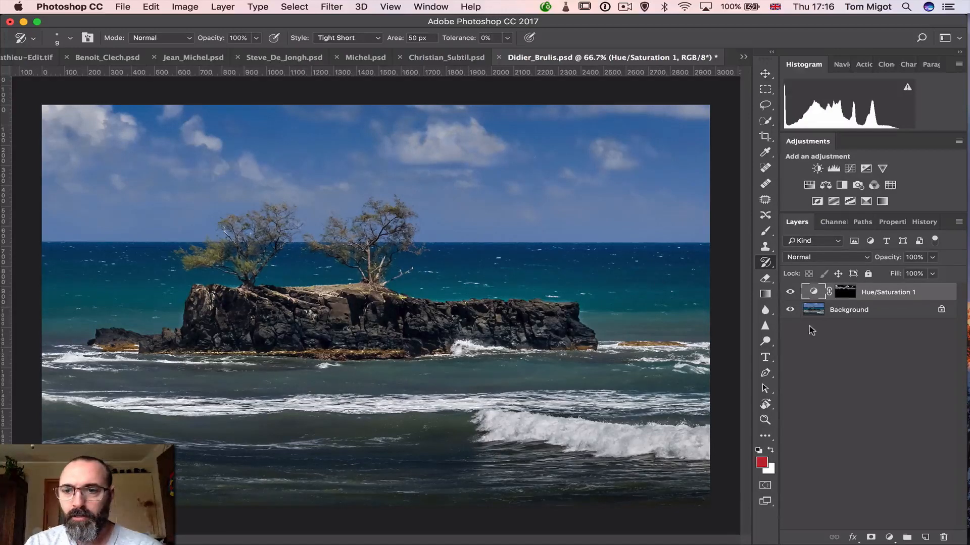
pyautogui.click(790, 292)
pyautogui.click(790, 293)
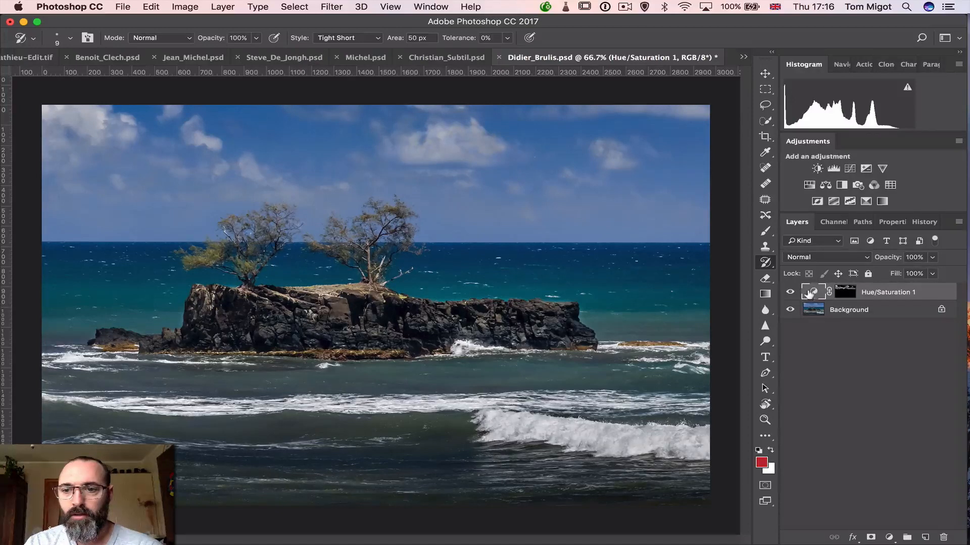
pyautogui.doubleClick(813, 292)
pyautogui.click(816, 276)
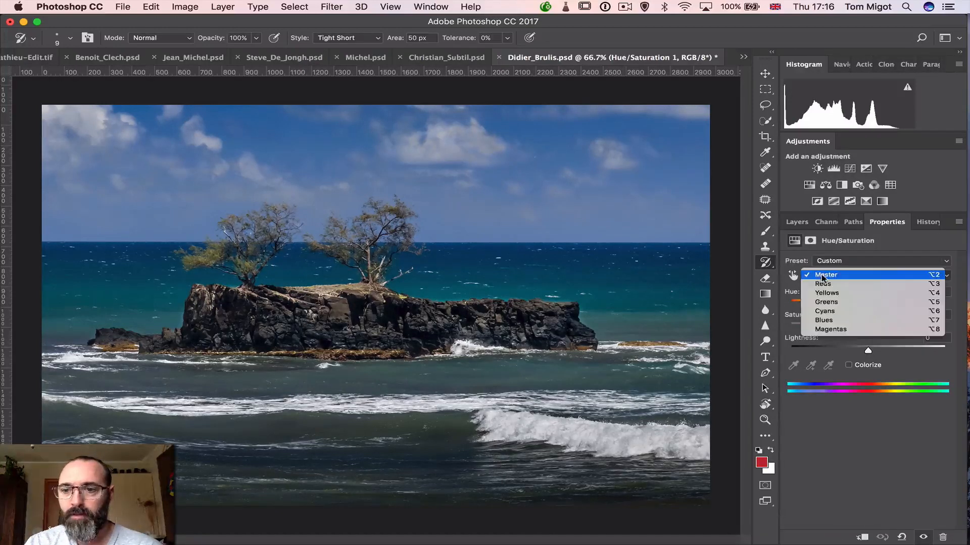
pyautogui.click(826, 321)
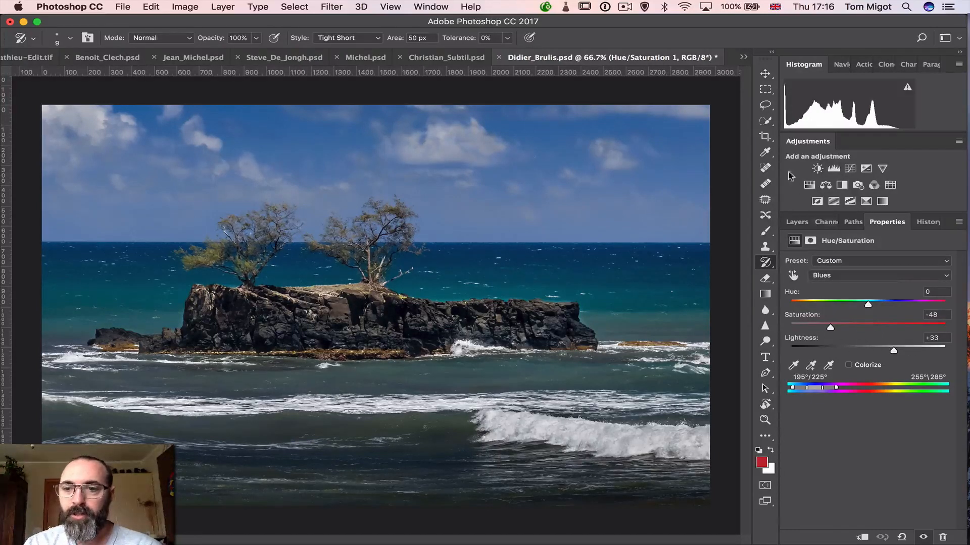
pyautogui.click(797, 222)
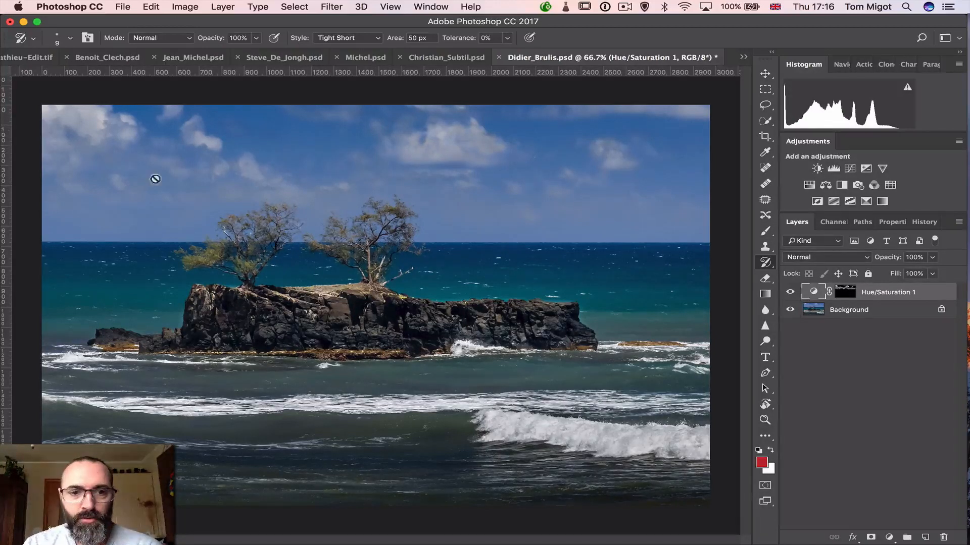
pyautogui.click(846, 291)
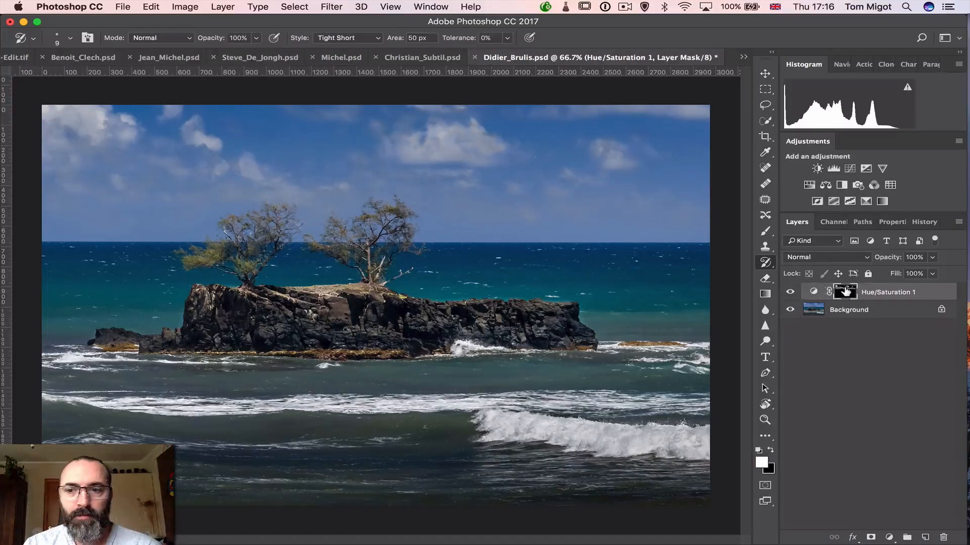
pyautogui.doubleClick(845, 291)
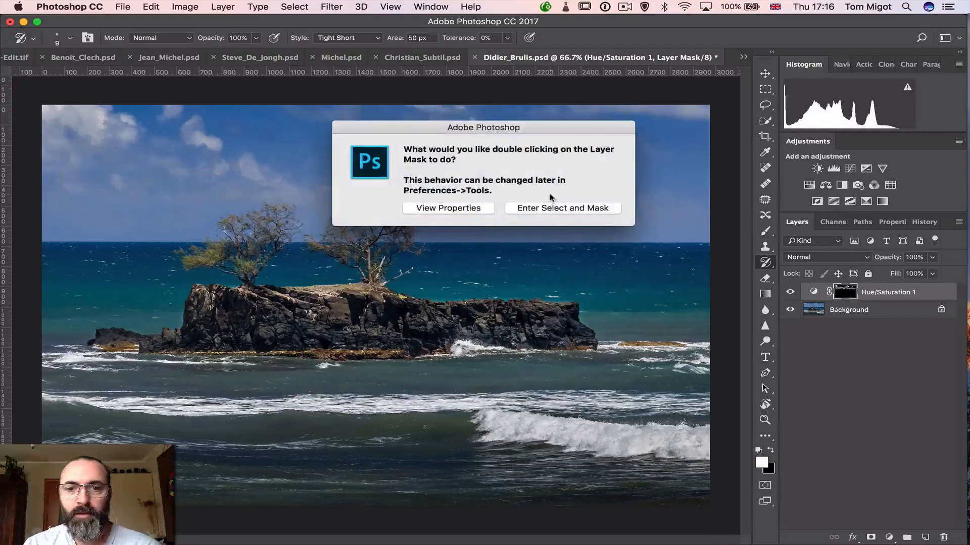
pyautogui.click(536, 208)
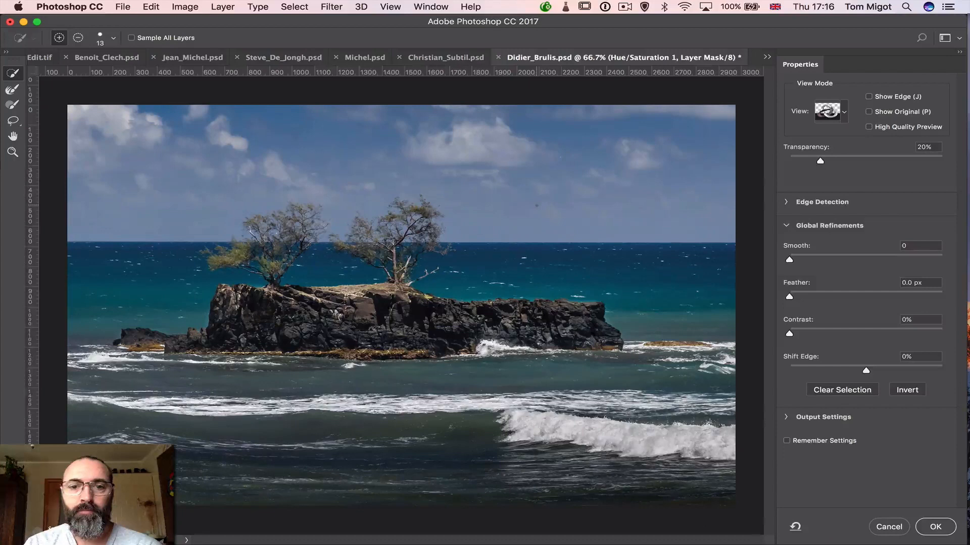
pyautogui.click(885, 529)
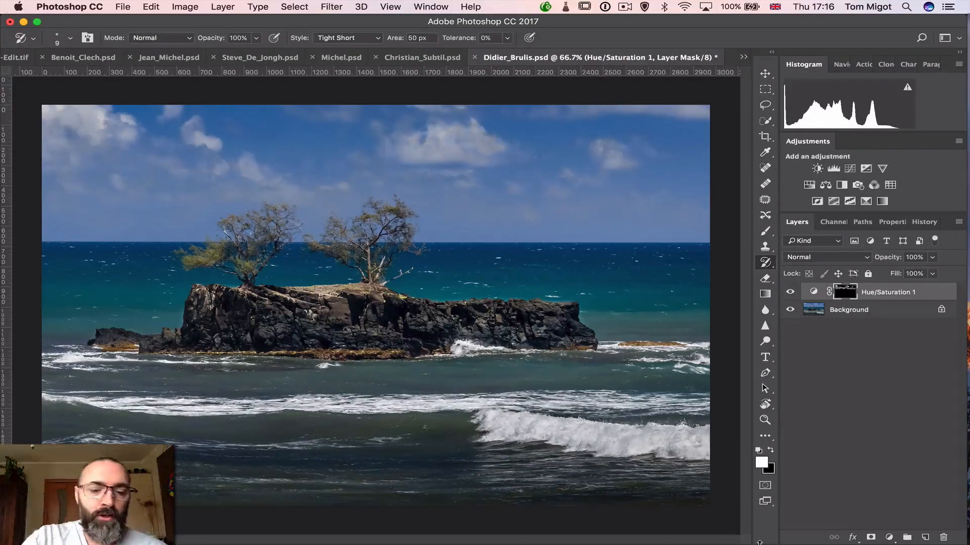
# Switch to Lightroom, open the rocky island PSD and select its graduated filter over the sky to examine its settings
pyautogui.press('super+Tab')
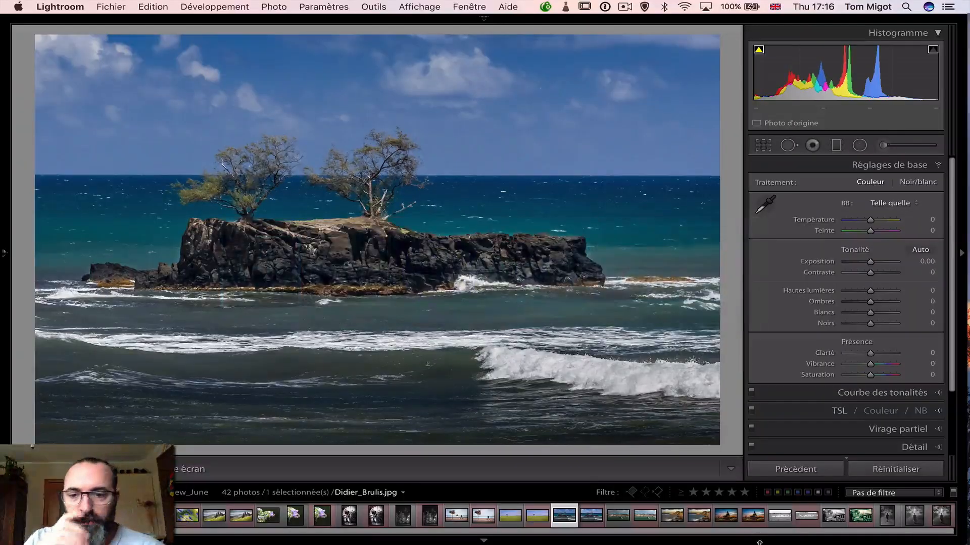
pyautogui.click(592, 518)
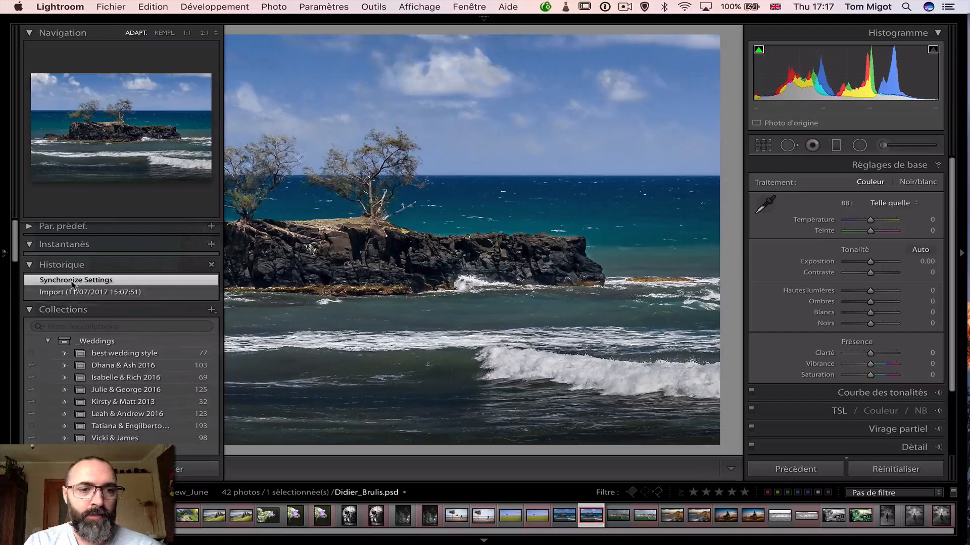
pyautogui.click(836, 146)
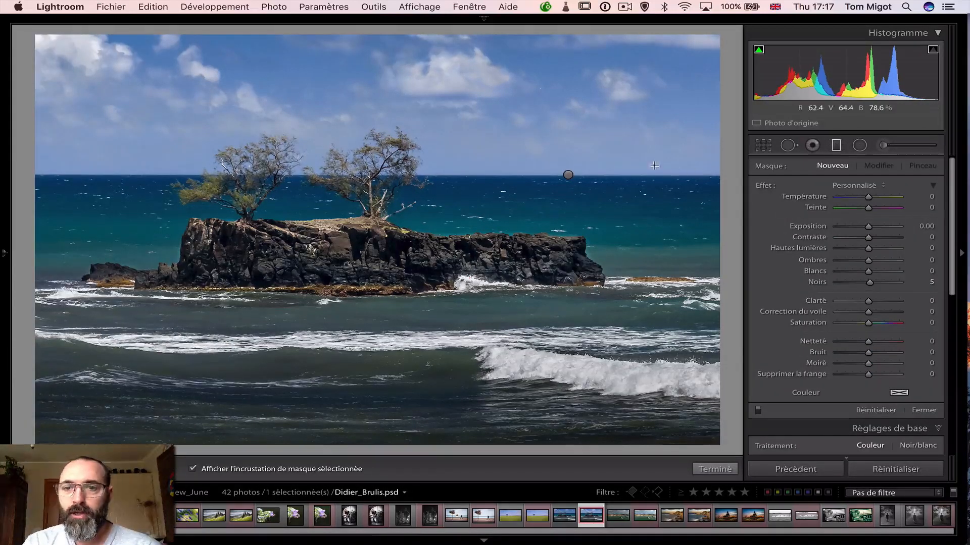
pyautogui.click(568, 174)
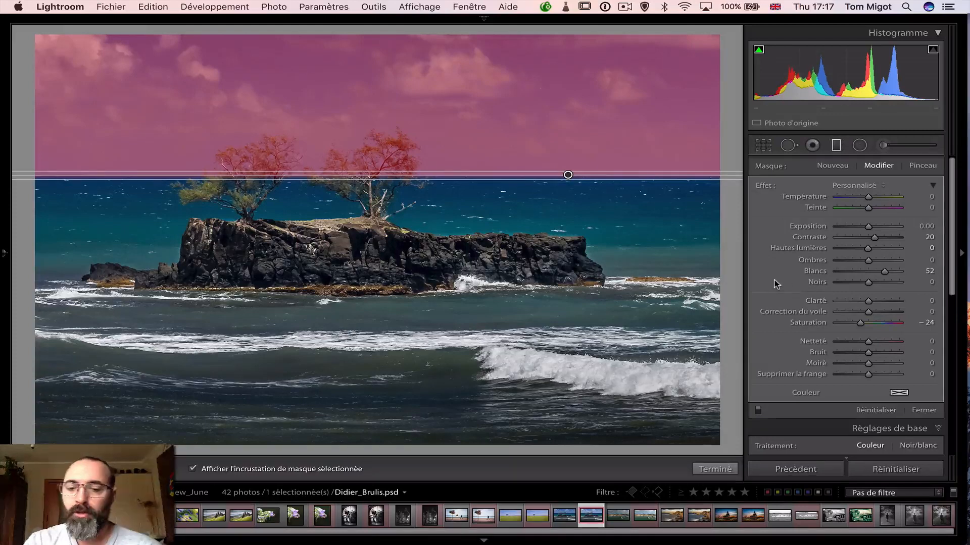
# Hide the mask overlay, compare the sky with the graduated filter off and on, and close the filter tool
pyautogui.press('o')
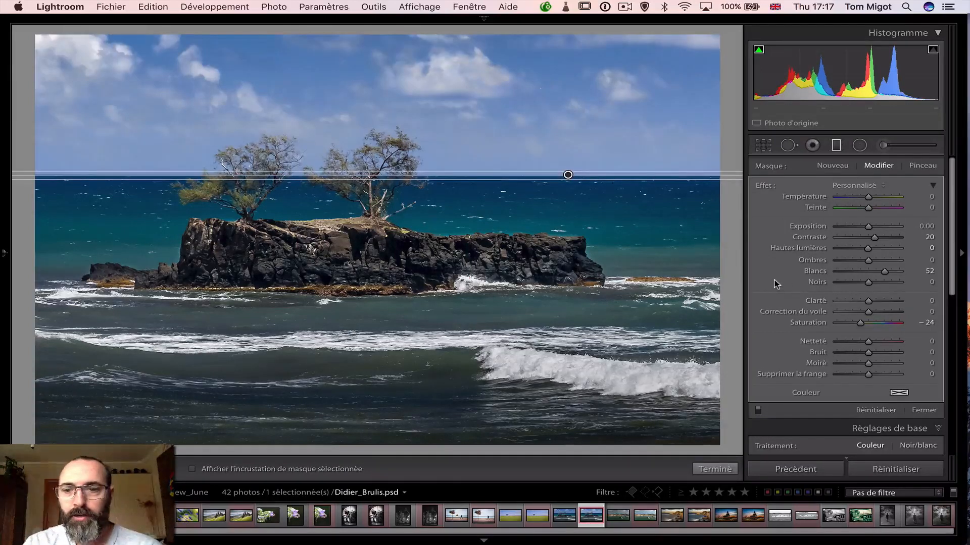
pyautogui.click(758, 411)
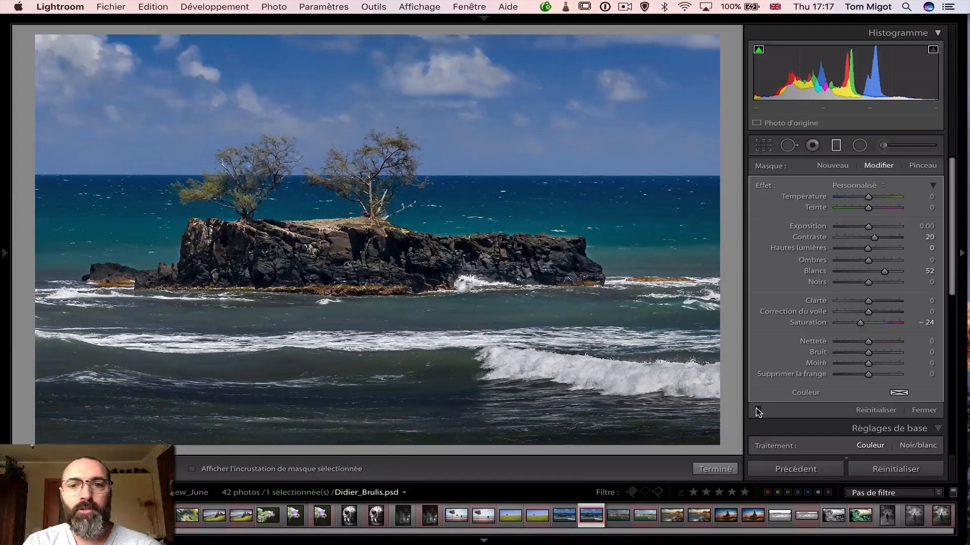
pyautogui.click(757, 410)
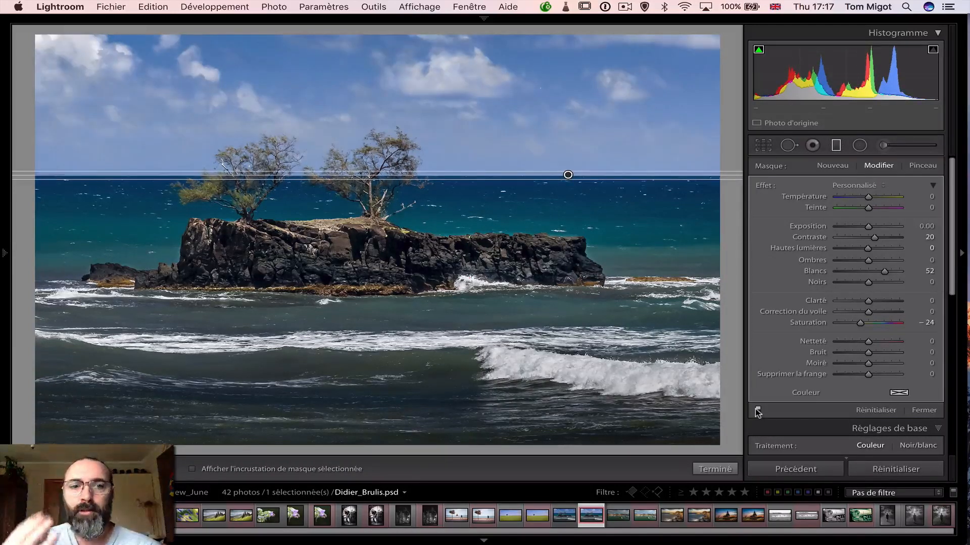
pyautogui.click(839, 147)
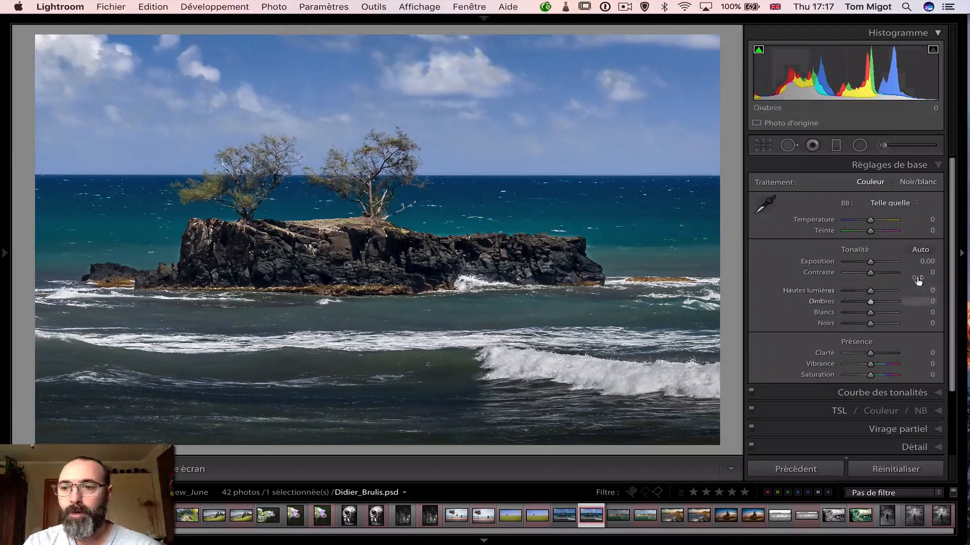
# Set the rocky island PSD's sharpening masking to 77 while previewing the mask, and collapse the Detail settings
pyautogui.scroll(-3, 954, 237)
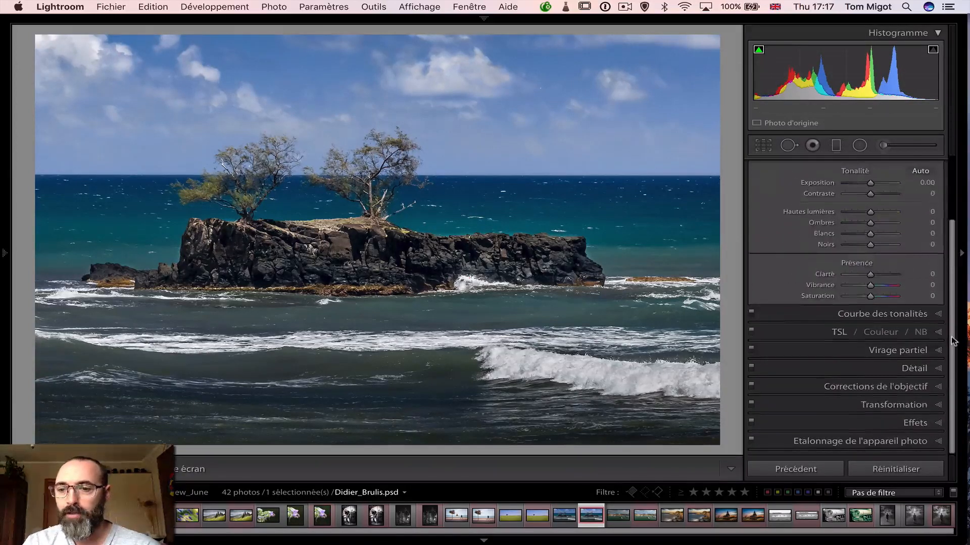
pyautogui.click(935, 368)
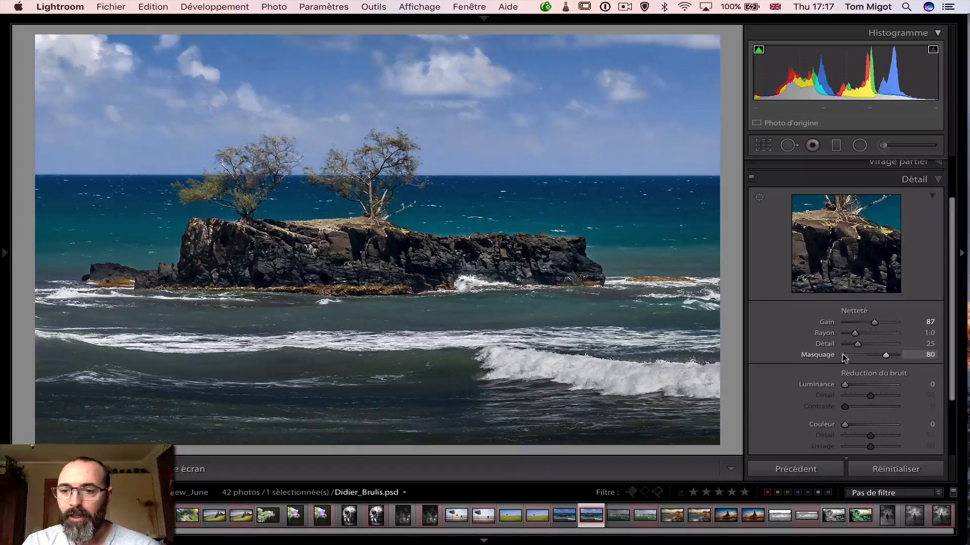
pyautogui.moveTo(887, 356); pyautogui.dragTo(885, 356)
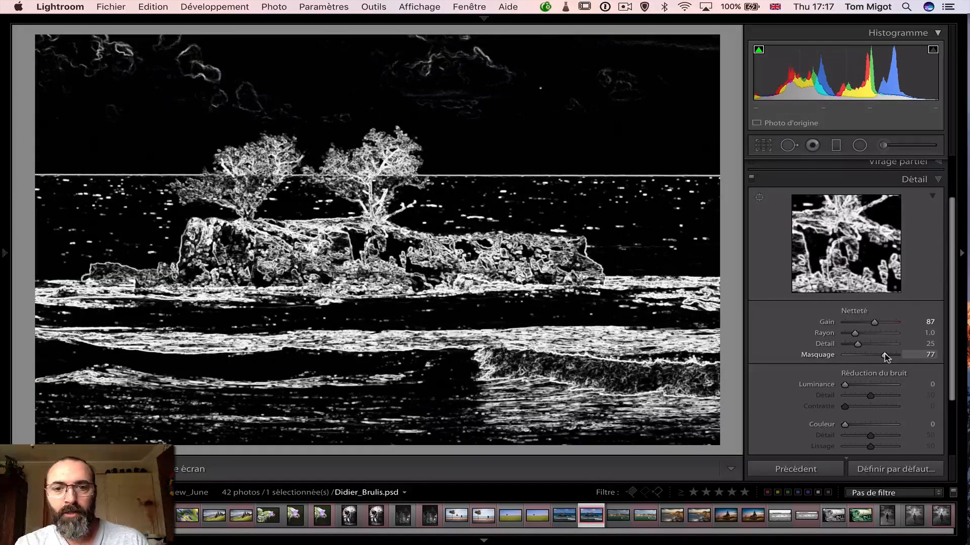
pyautogui.moveTo(885, 355); pyautogui.dragTo(884, 354)
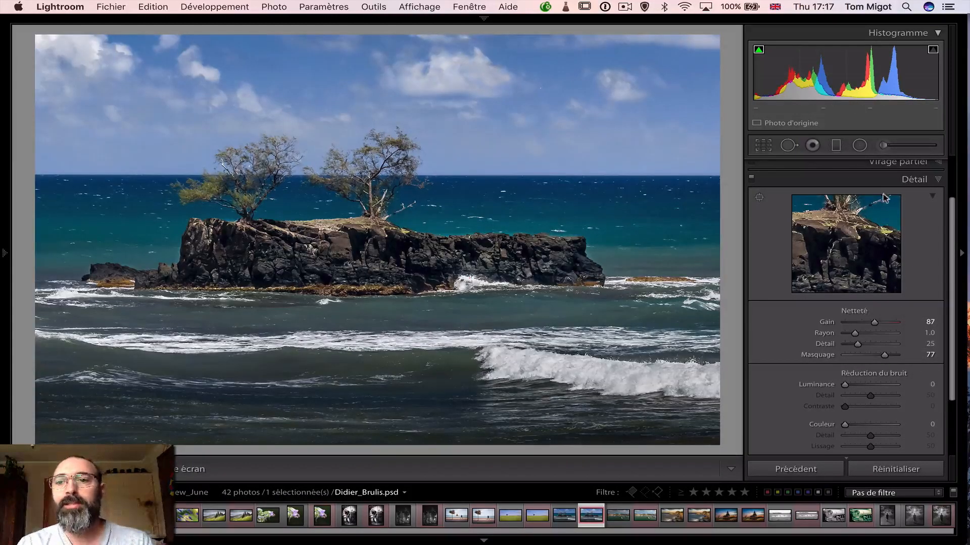
pyautogui.click(936, 180)
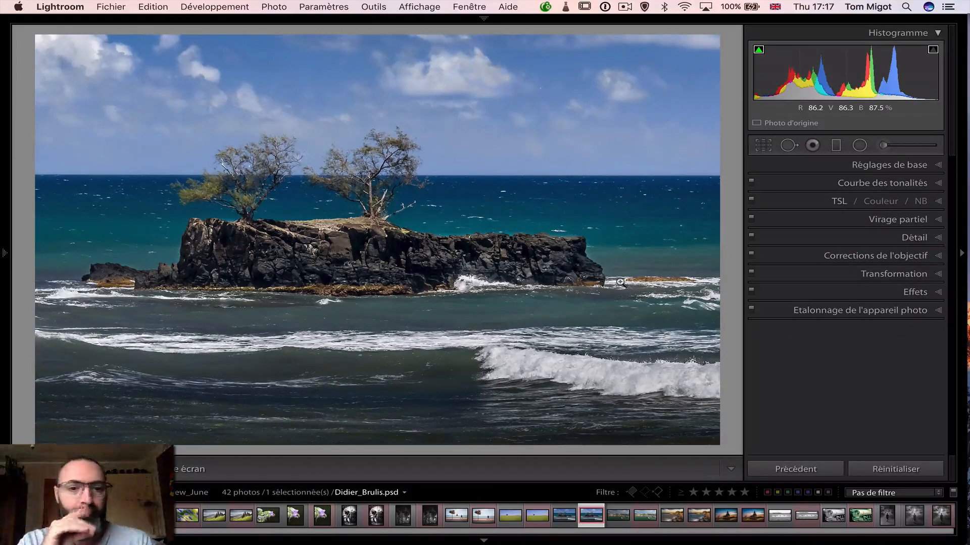
# Compare the rocky island JPG and PSD side by side with dimmed lights, examining the rocks at 1:1 before fitting the view
pyautogui.keyDown('super'); pyautogui.click(561, 516); pyautogui.keyUp('super')
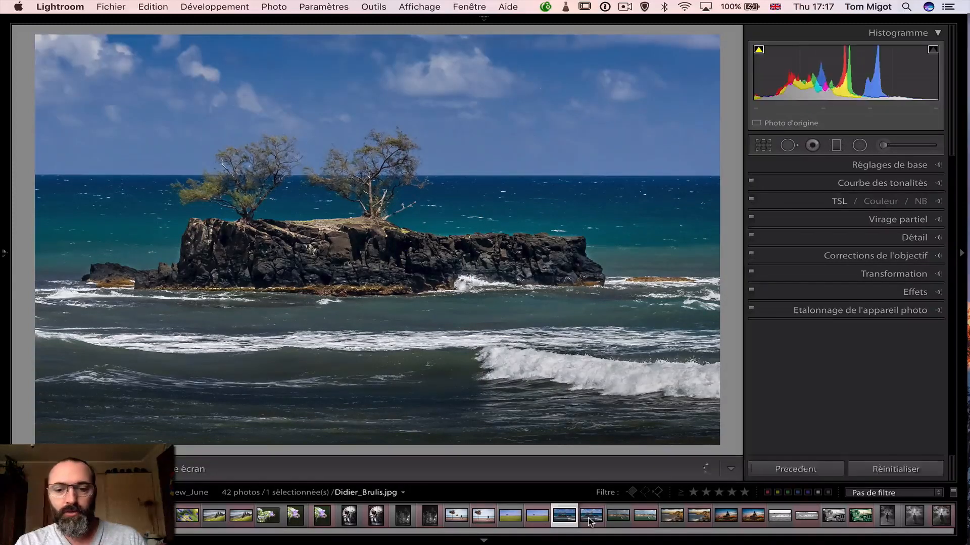
pyautogui.press('c')
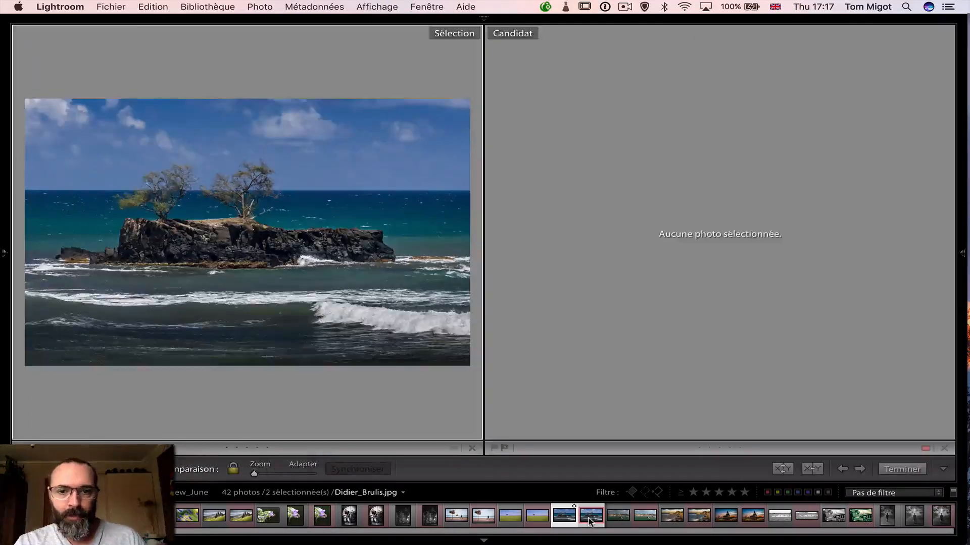
pyautogui.press('l')
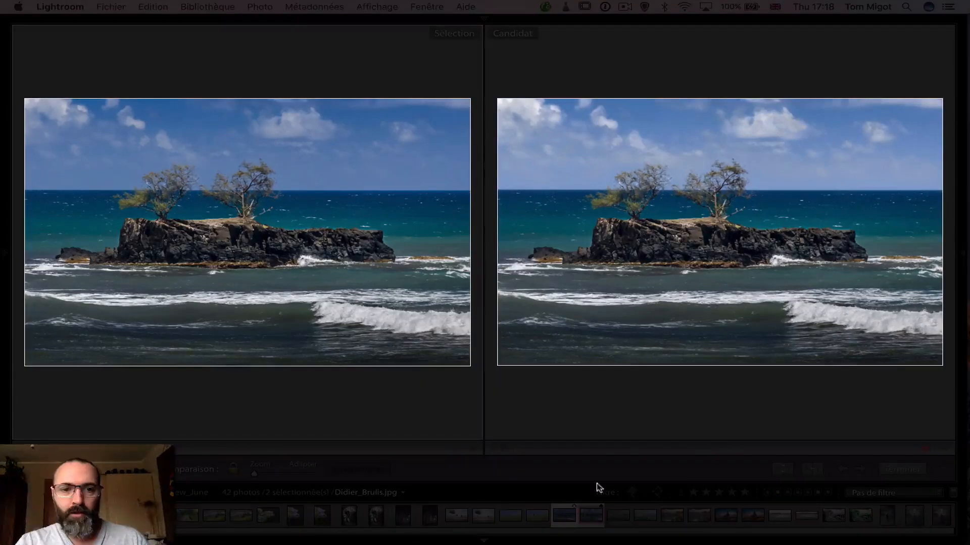
pyautogui.click(664, 244)
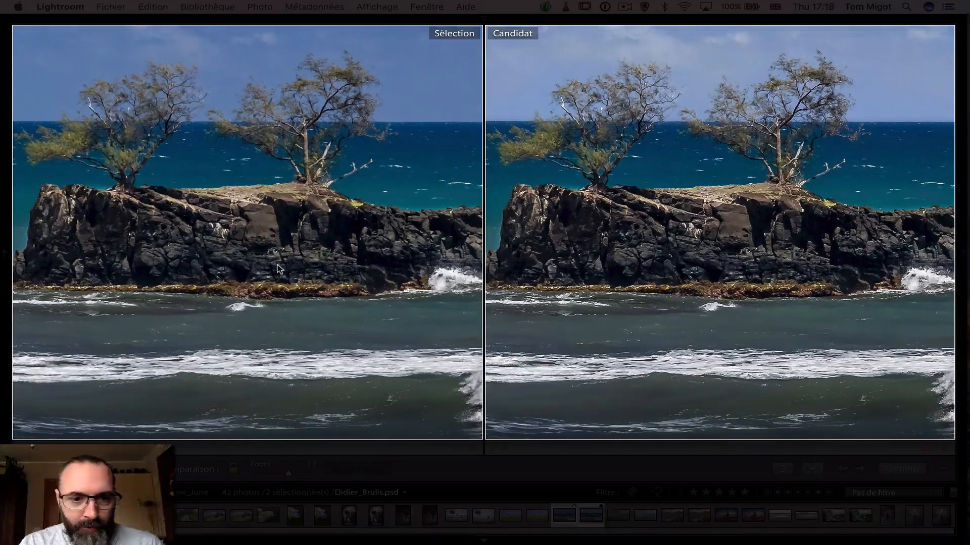
pyautogui.click(415, 232)
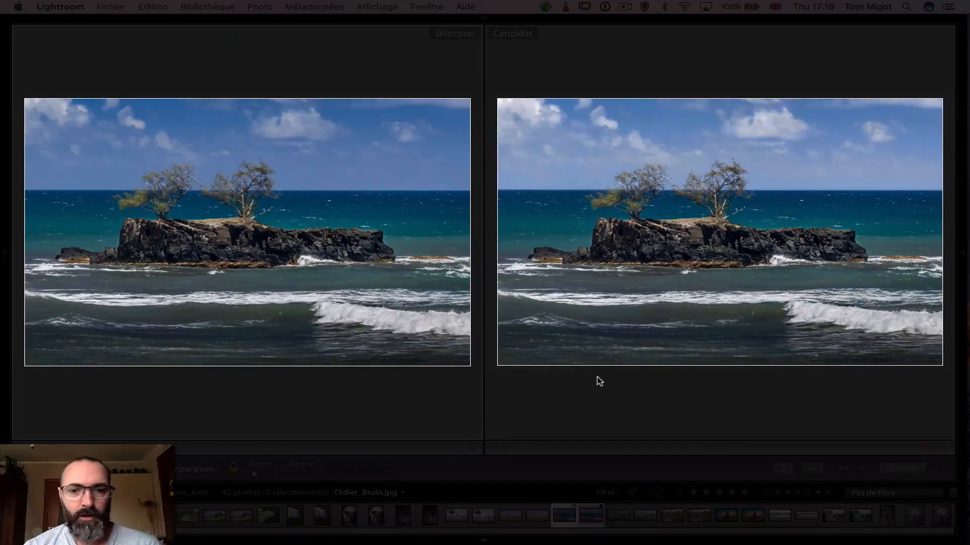
# View the two island versions with lights fully out, and restore the normal lighting
pyautogui.press('l')
pyautogui.press('l')
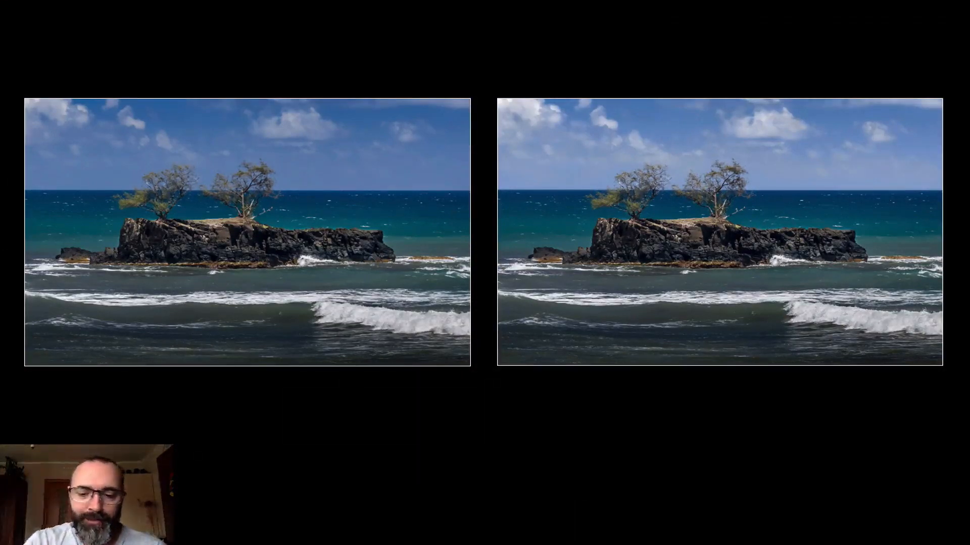
pyautogui.press('l')
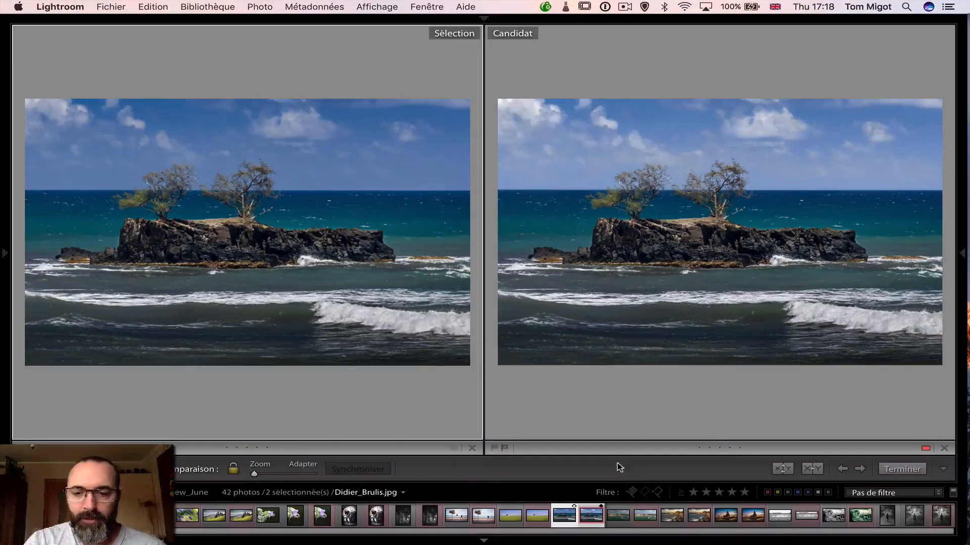
# Open the original harbour boats JPG in the Develop module as the only selected photo
pyautogui.click(618, 518)
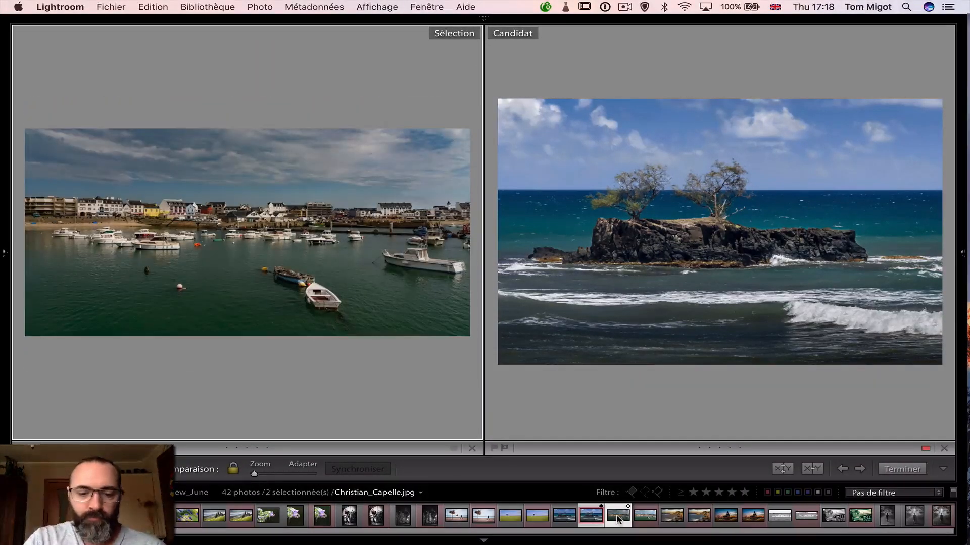
pyautogui.press('d')
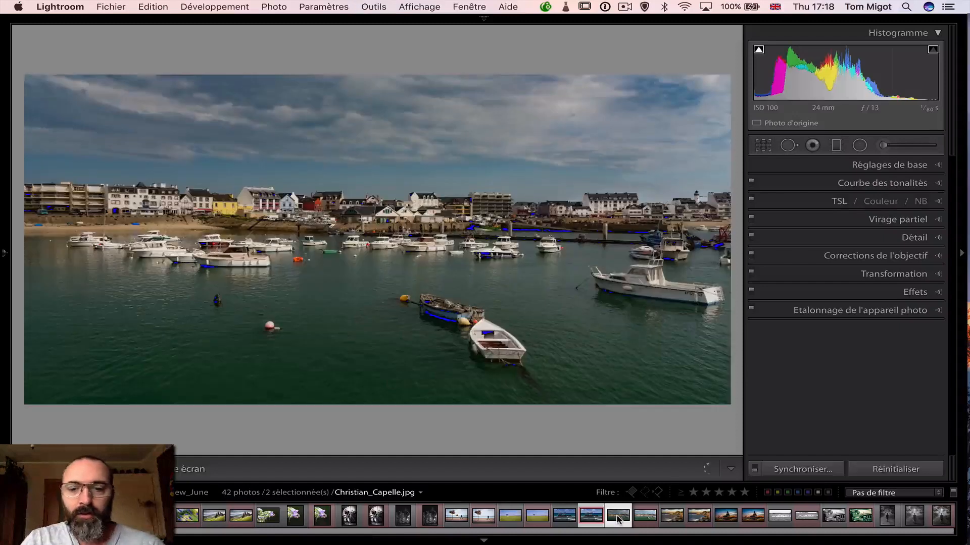
pyautogui.click(618, 518)
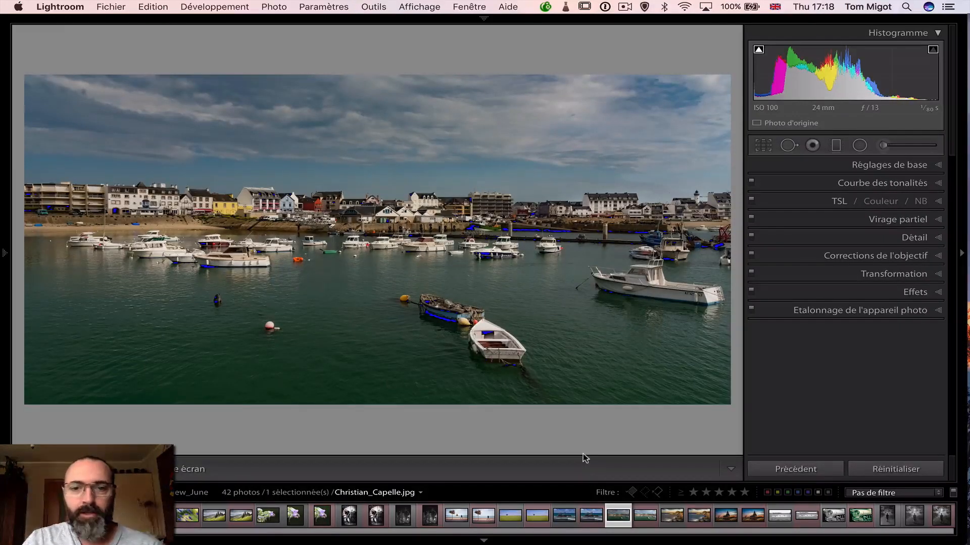
pyautogui.press('i')
pyautogui.press('i')
pyautogui.press('i')
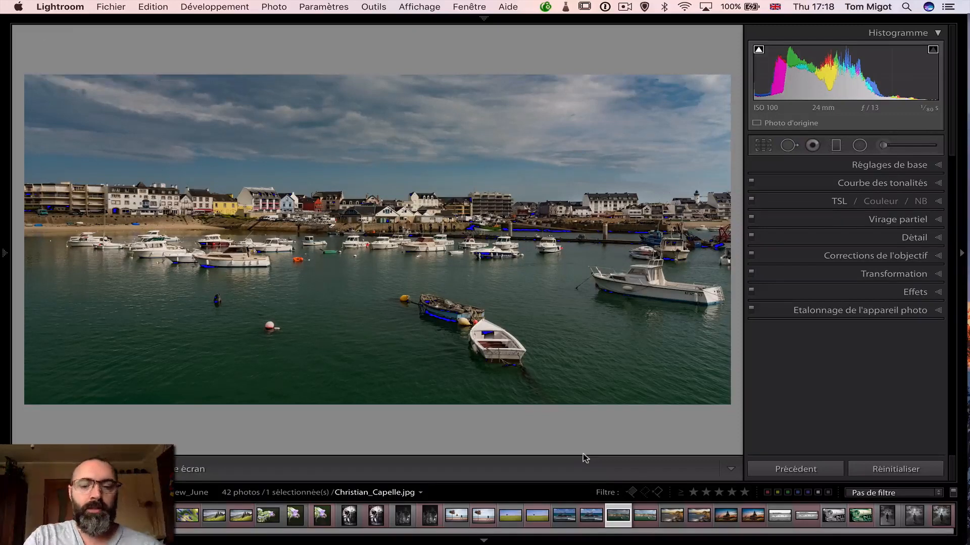
pyautogui.press('i')
pyautogui.press('i')
pyautogui.press('i')
pyautogui.press('i')
pyautogui.press('i')
pyautogui.press('i')
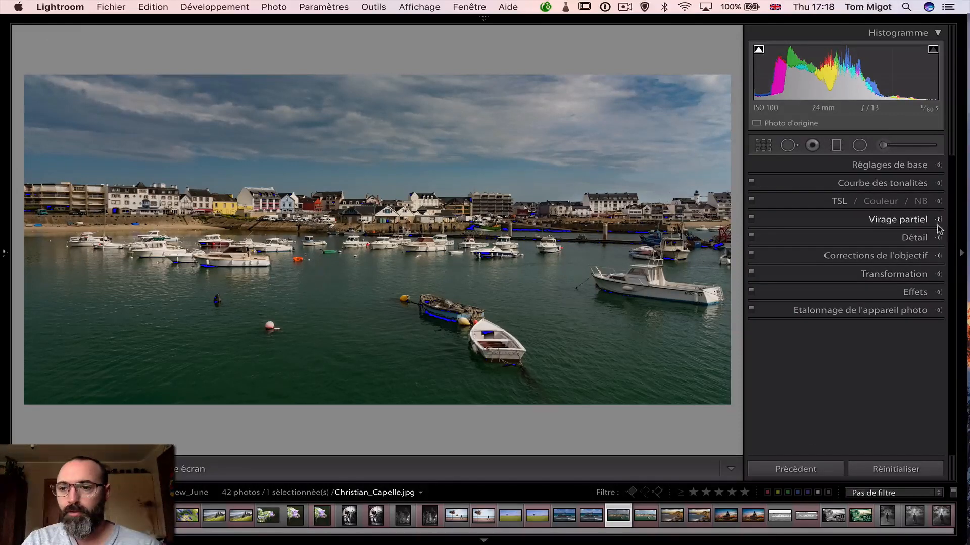
# View the harbour photo in the Library loupe without side panels, and compare it with its virtual copy
pyautogui.press('e')
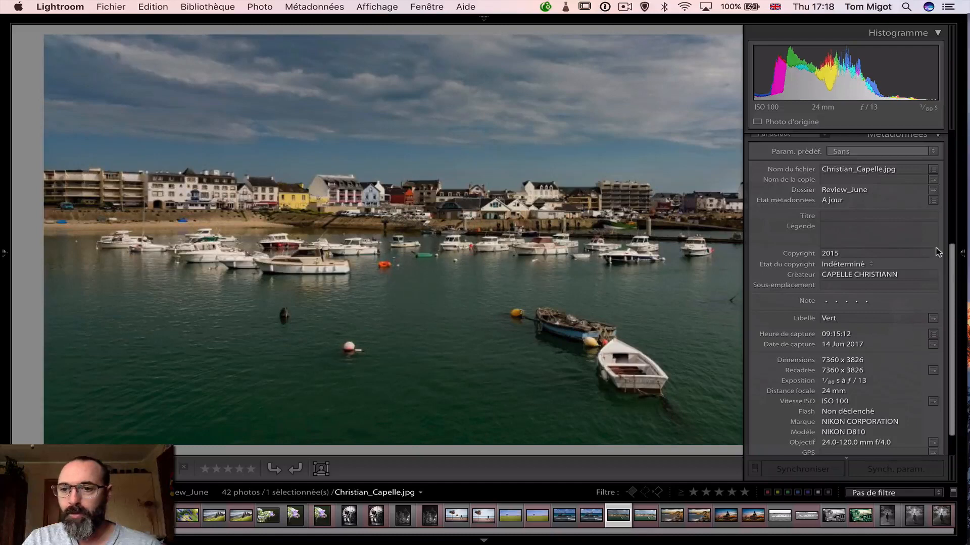
pyautogui.press('Tab')
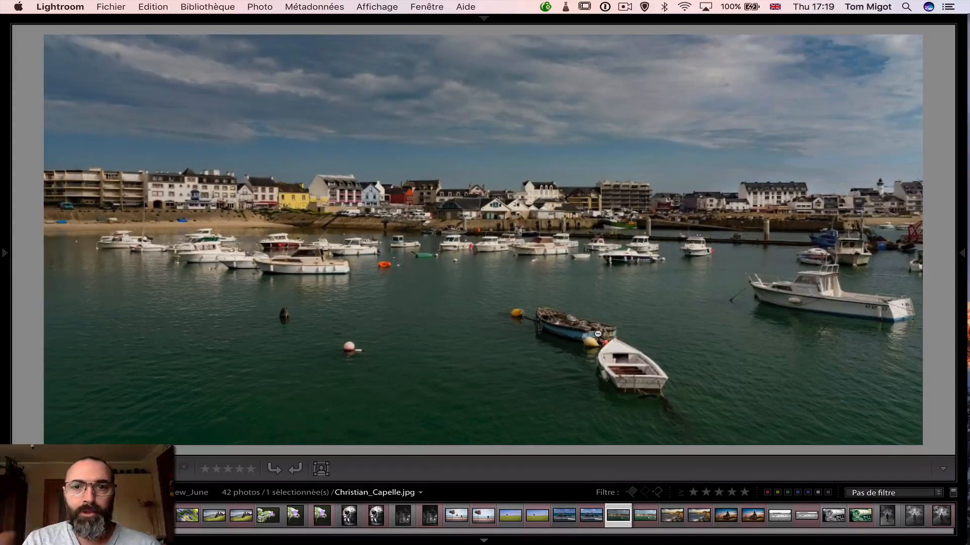
pyautogui.click(549, 314)
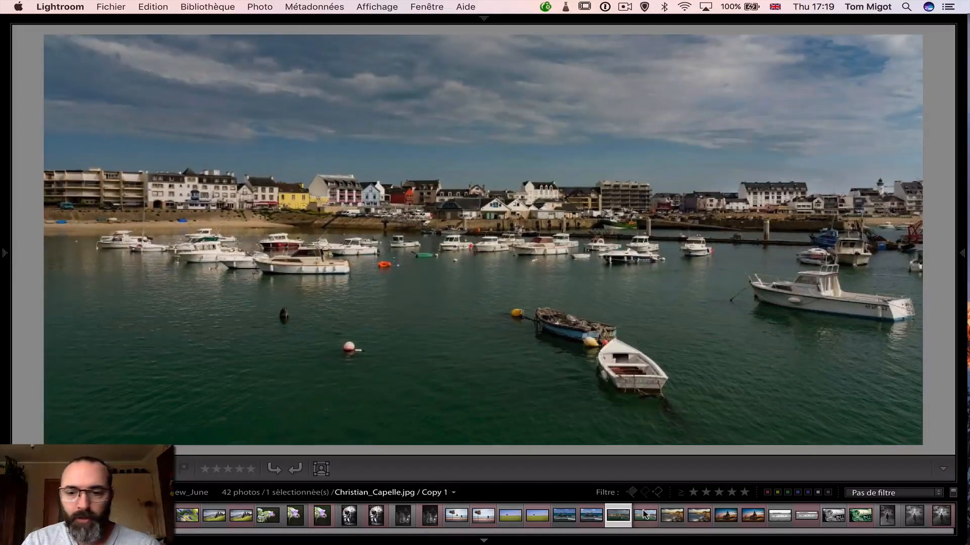
pyautogui.click(645, 514)
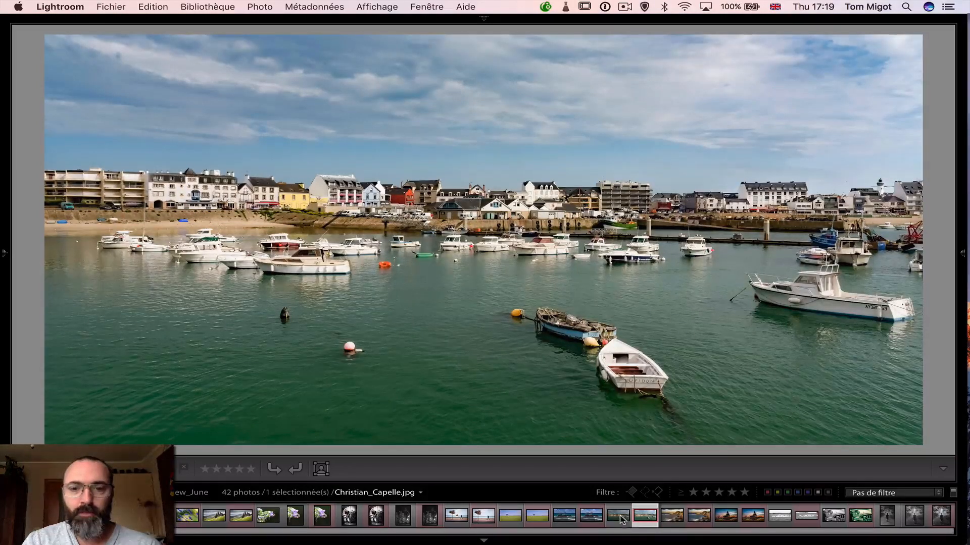
pyautogui.click(622, 520)
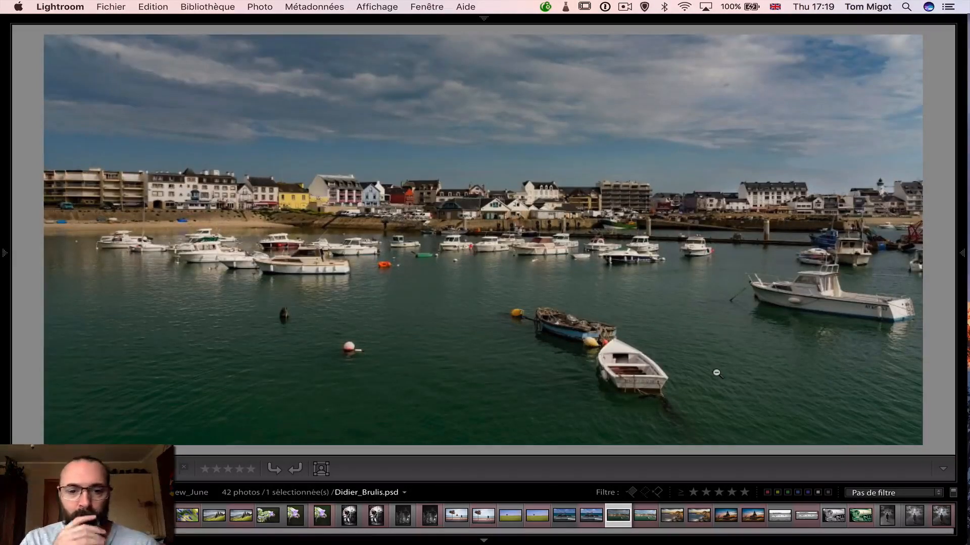
# Synchronize the Review_June folder with the scan for metadata updates enabled
pyautogui.moveTo(3, 255)
pyautogui.rightClick(112, 321)
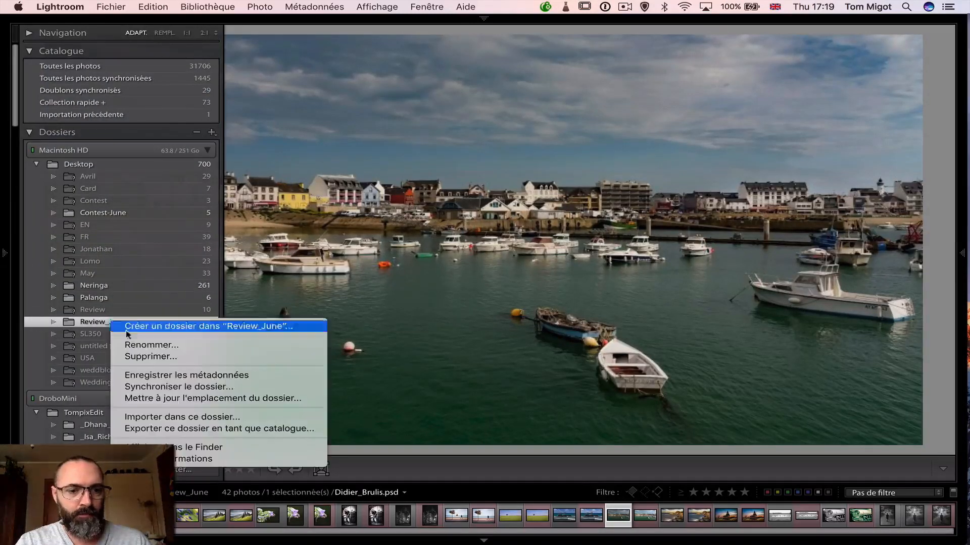
pyautogui.click(161, 387)
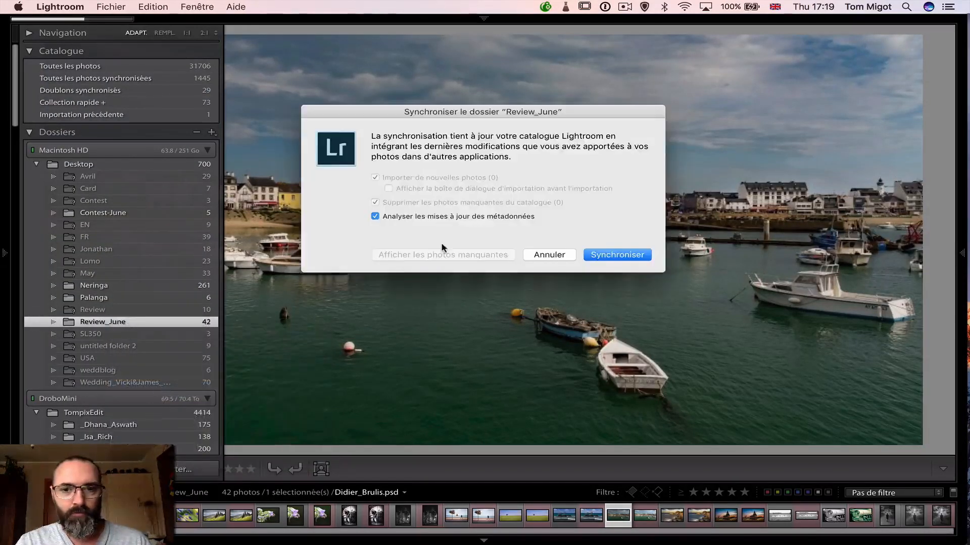
pyautogui.click(604, 260)
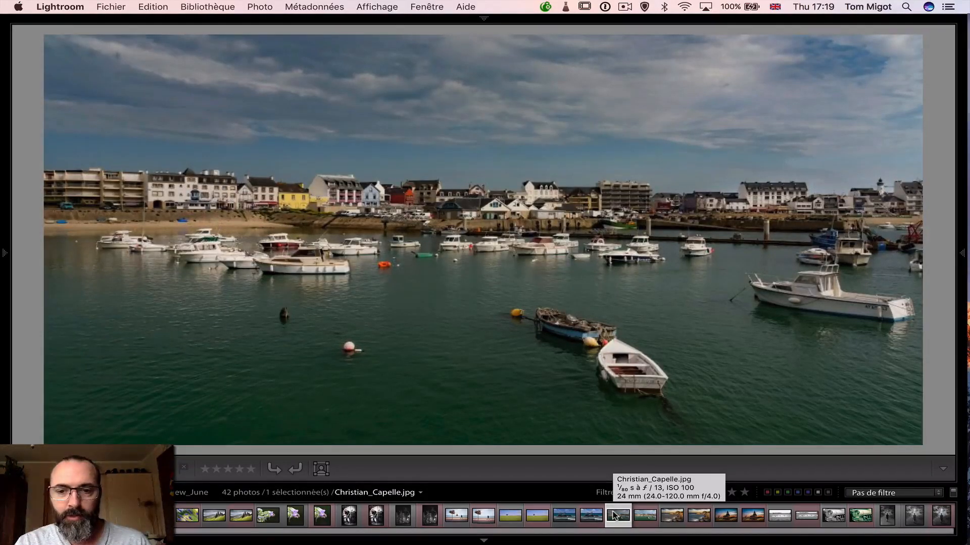
# Build a 1:1 preview for the selected harbour photo only, and dismiss the resulting notice
pyautogui.click(198, 8)
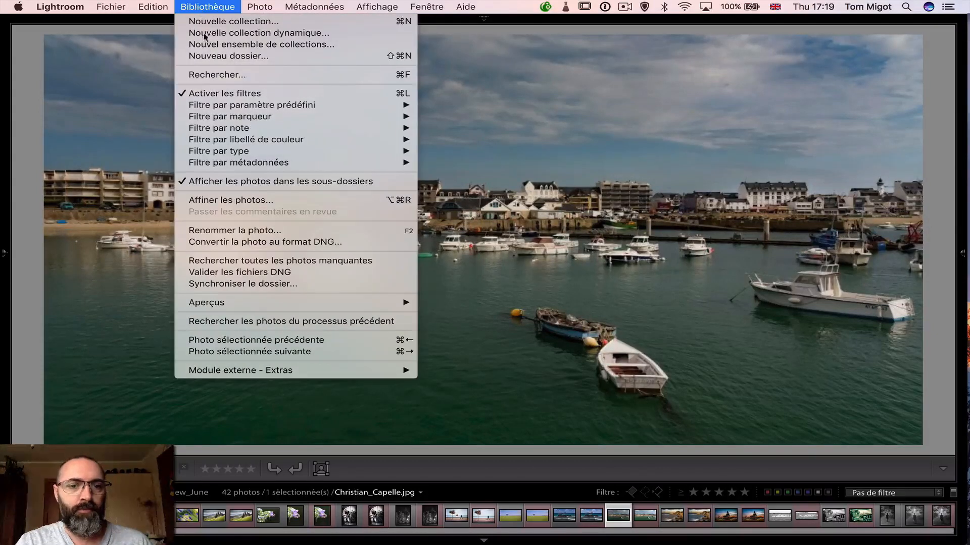
pyautogui.moveTo(406, 302)
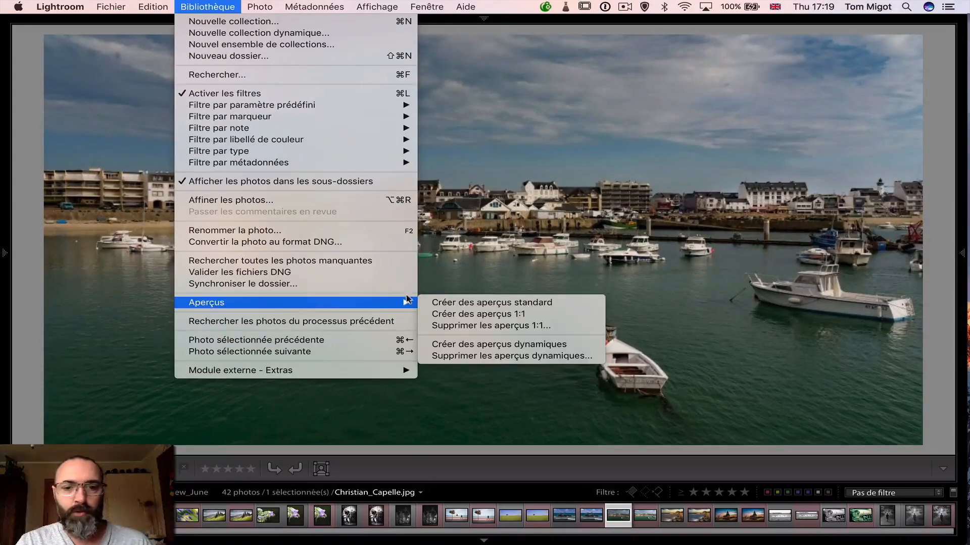
pyautogui.click(459, 314)
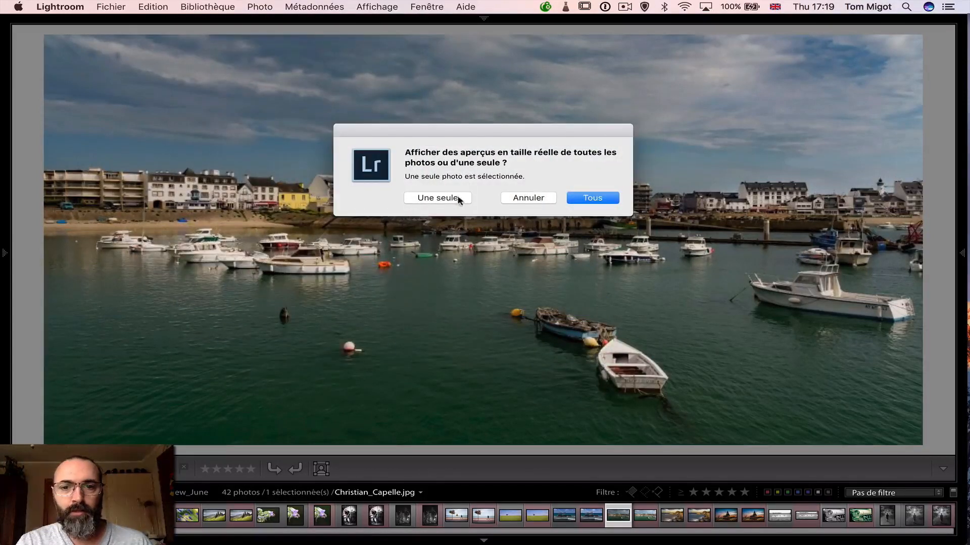
pyautogui.click(445, 198)
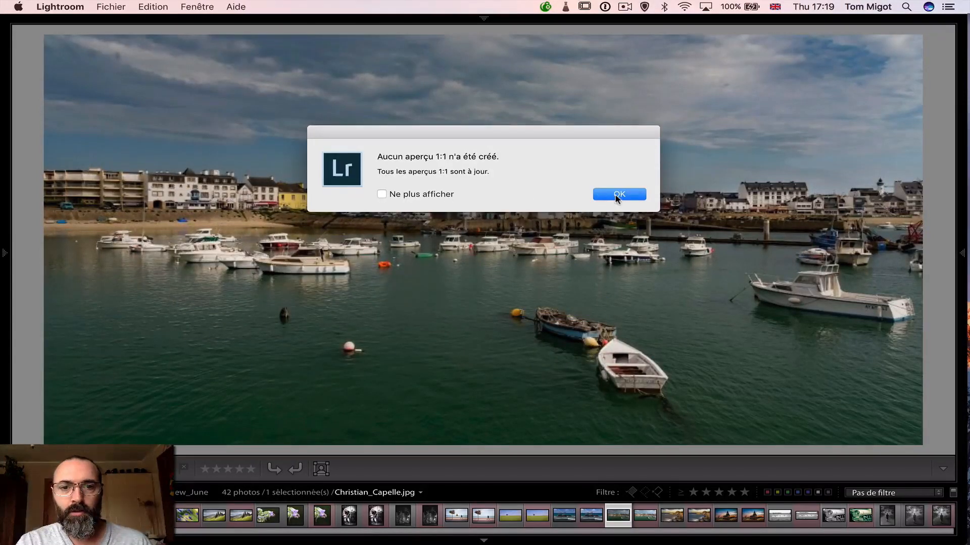
pyautogui.click(620, 195)
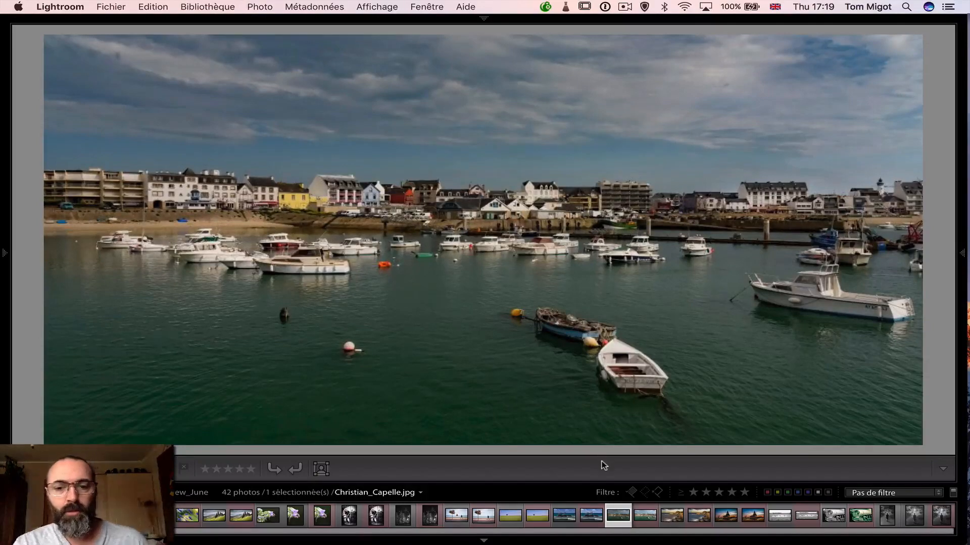
# Show the original harbour JPG's file in Finder, and return to Lightroom
pyautogui.rightClick(581, 297)
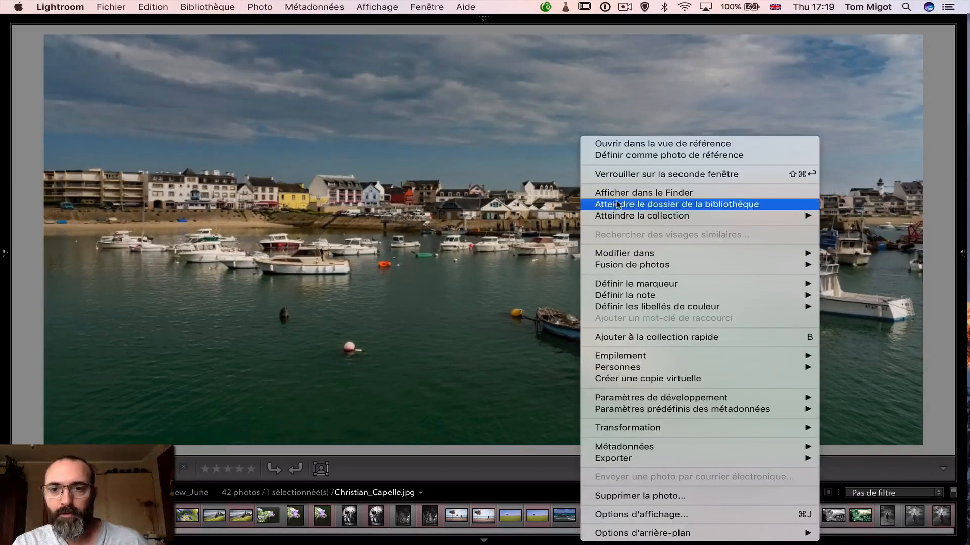
pyautogui.click(617, 197)
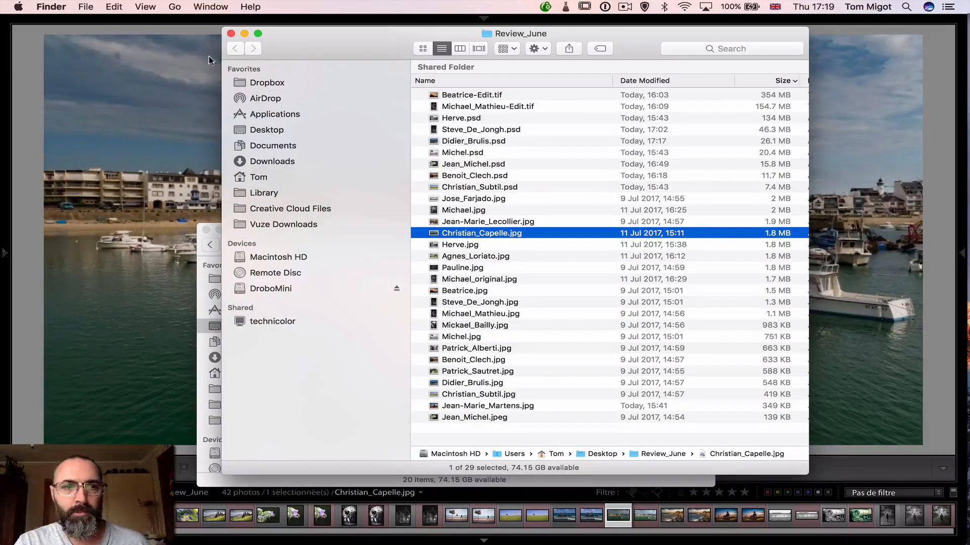
pyautogui.click(27, 139)
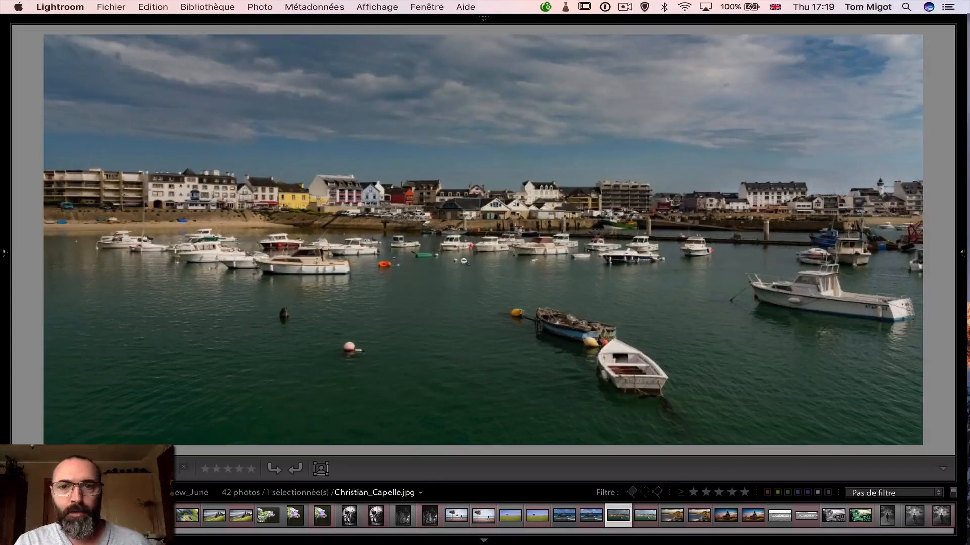
# View the original harbour photo at a reduced zoom, and restore the enlarged view
pyautogui.click(532, 271)
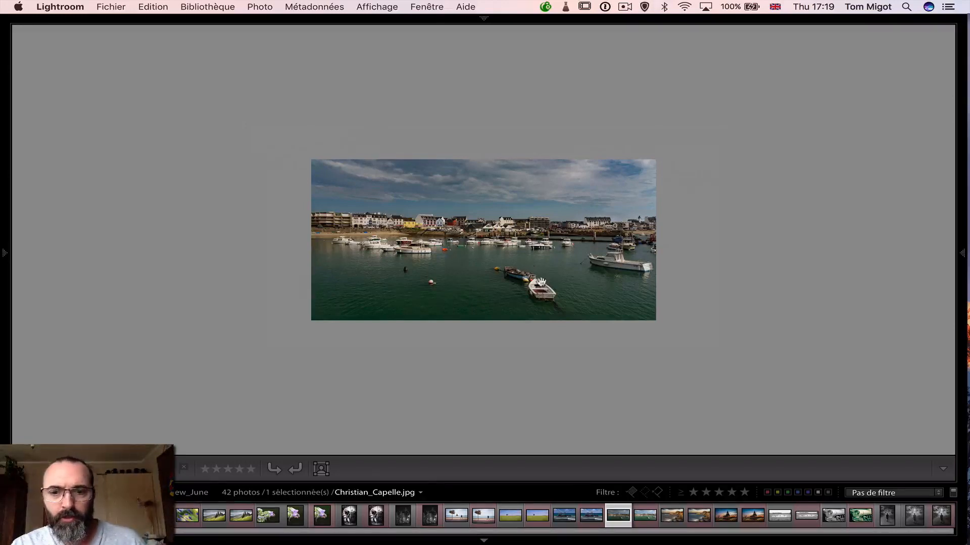
pyautogui.click(567, 325)
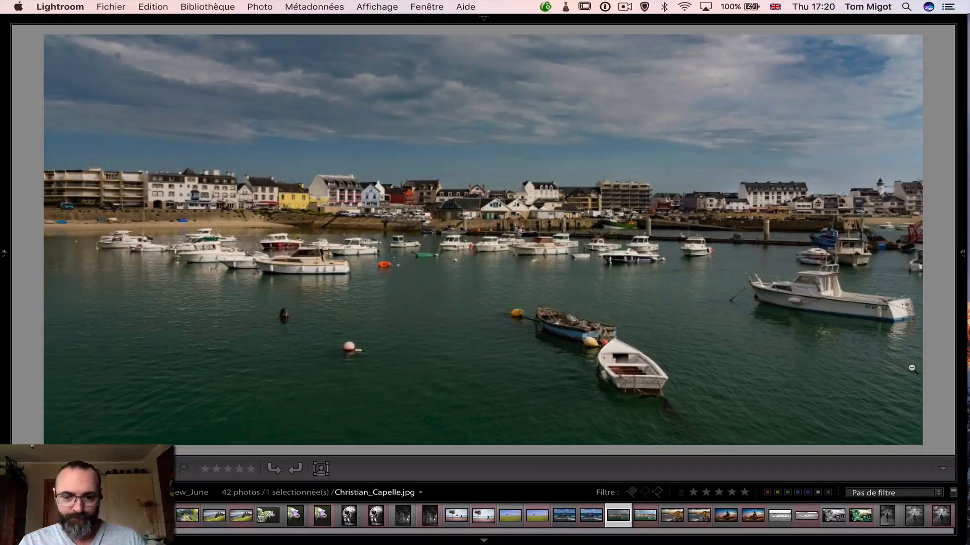
pyautogui.moveTo(963, 250)
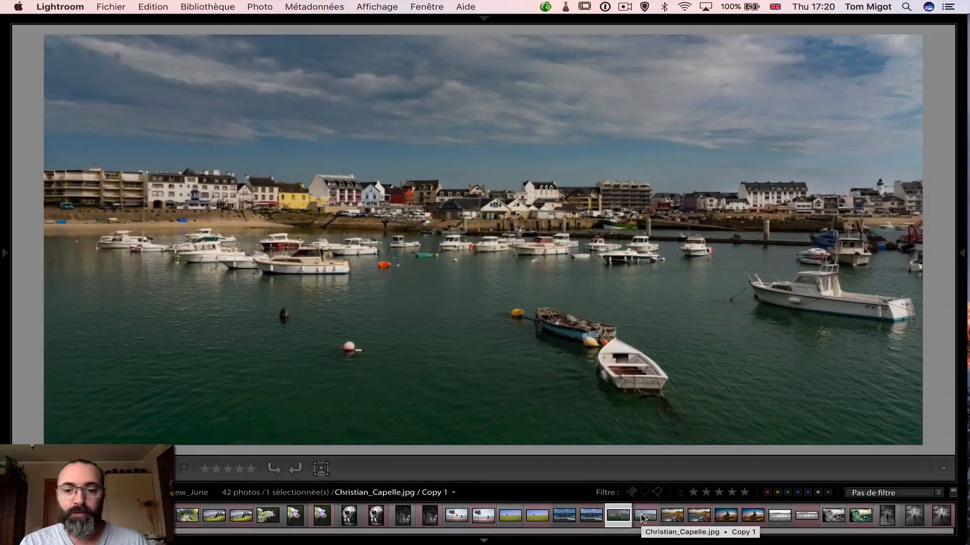
# Open the harbour photo's virtual copy in the Develop module, and view its earliest history state
pyautogui.click(642, 519)
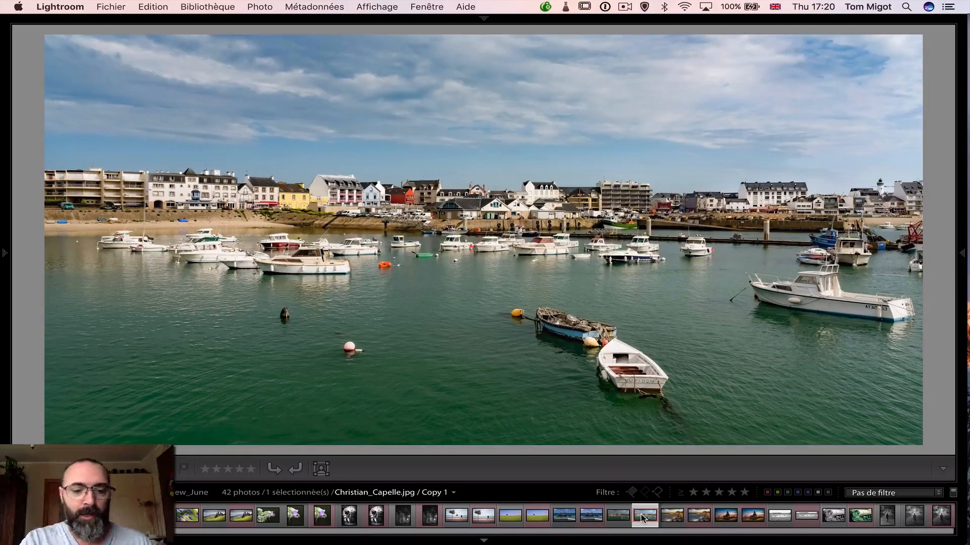
pyautogui.press('d')
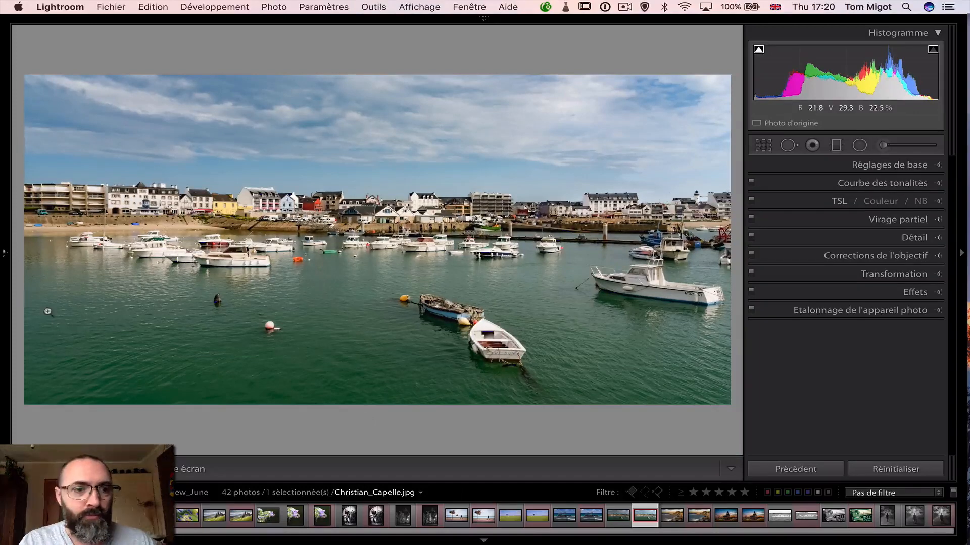
pyautogui.moveTo(3, 263)
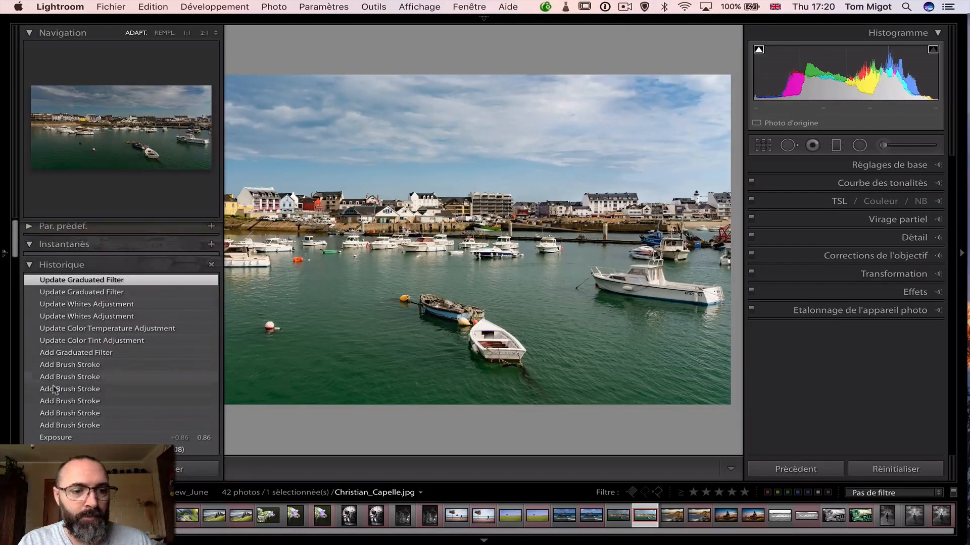
pyautogui.click(81, 449)
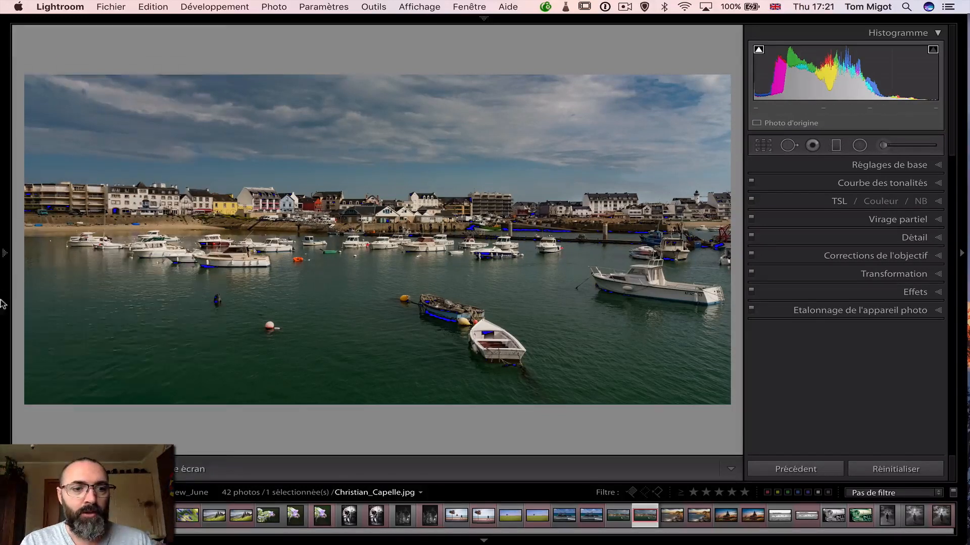
# Step the harbour copy's history through Exposure and Add Graduated Filter, ending on the most recent Add Brush Stroke state
pyautogui.moveTo(3, 296)
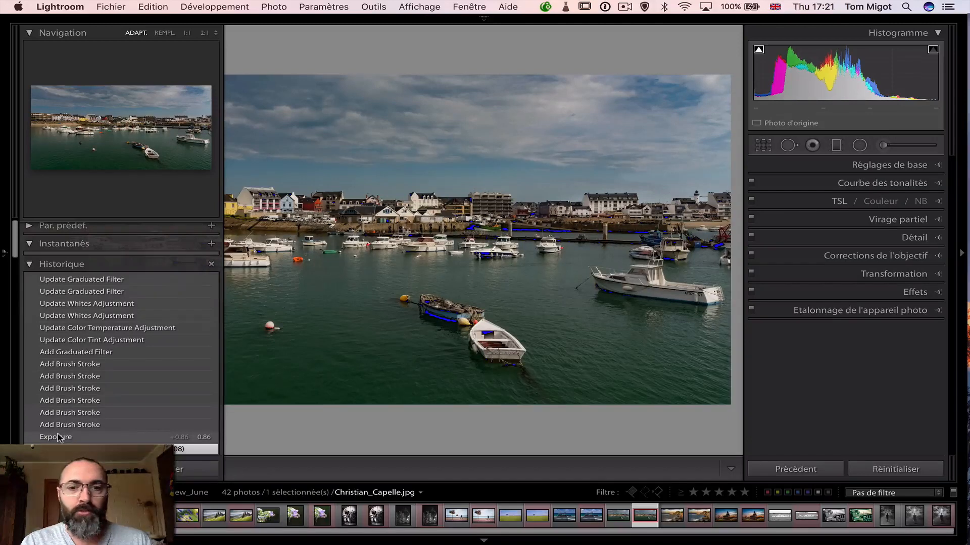
pyautogui.click(58, 438)
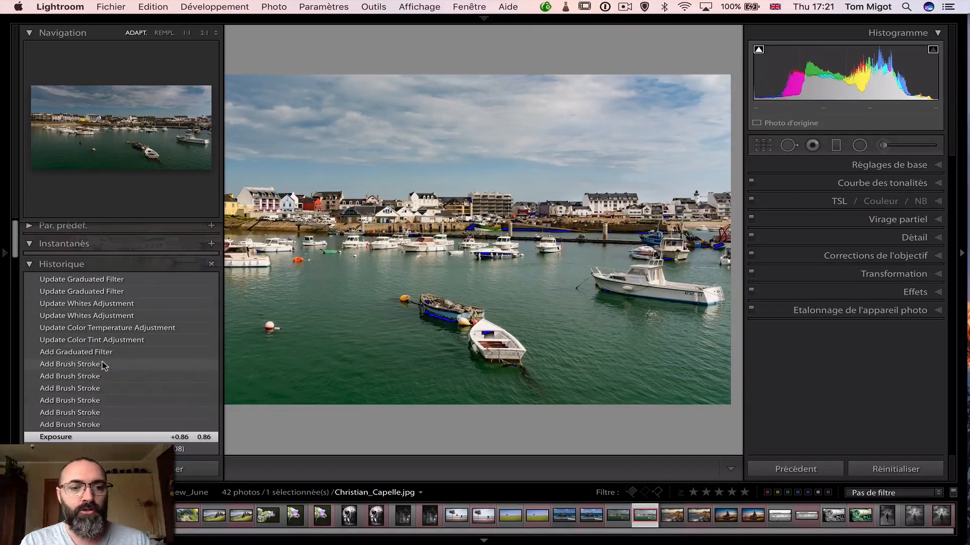
pyautogui.click(94, 353)
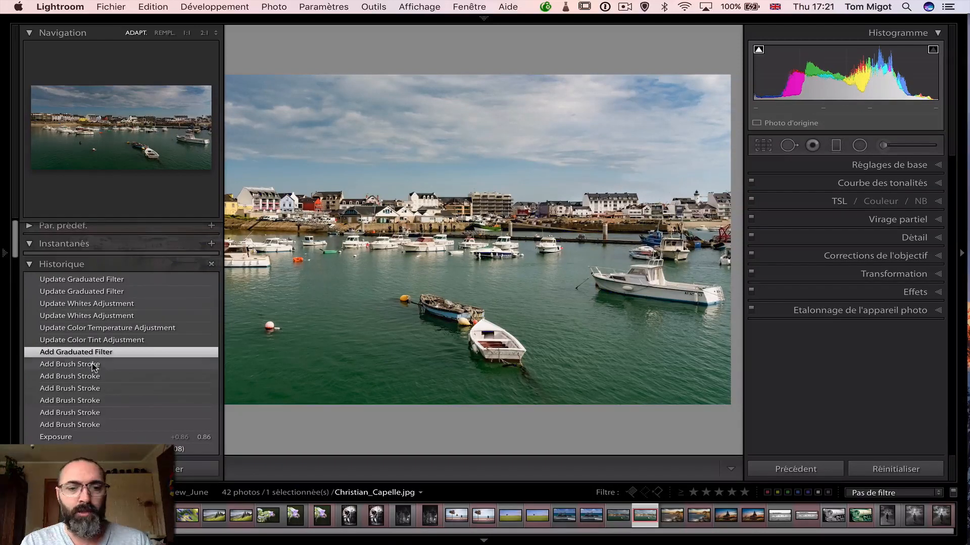
pyautogui.click(94, 365)
pyautogui.press('F7')
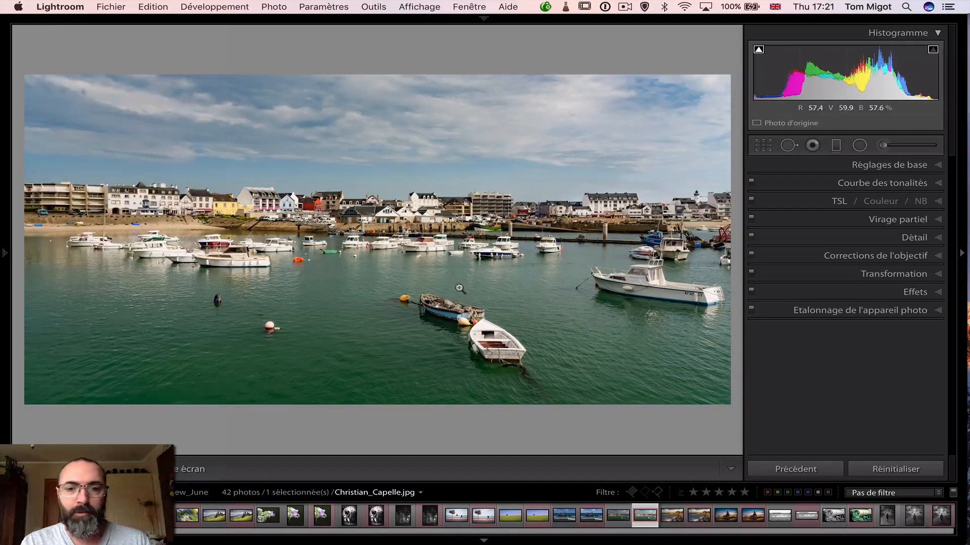
# Inspect the harbour copy's basic settings, and select the Adjustment Brush pin over the blue boats by the pier
pyautogui.click(904, 165)
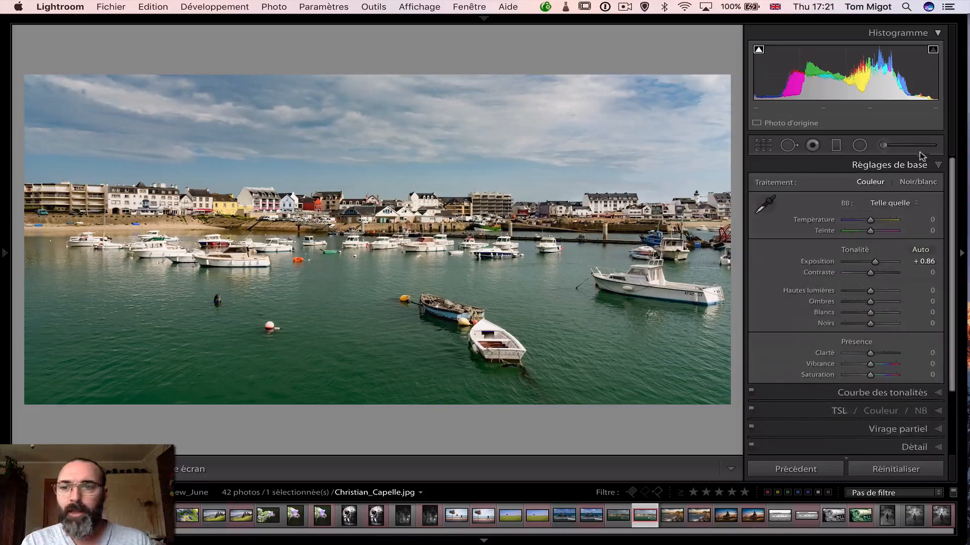
pyautogui.click(882, 146)
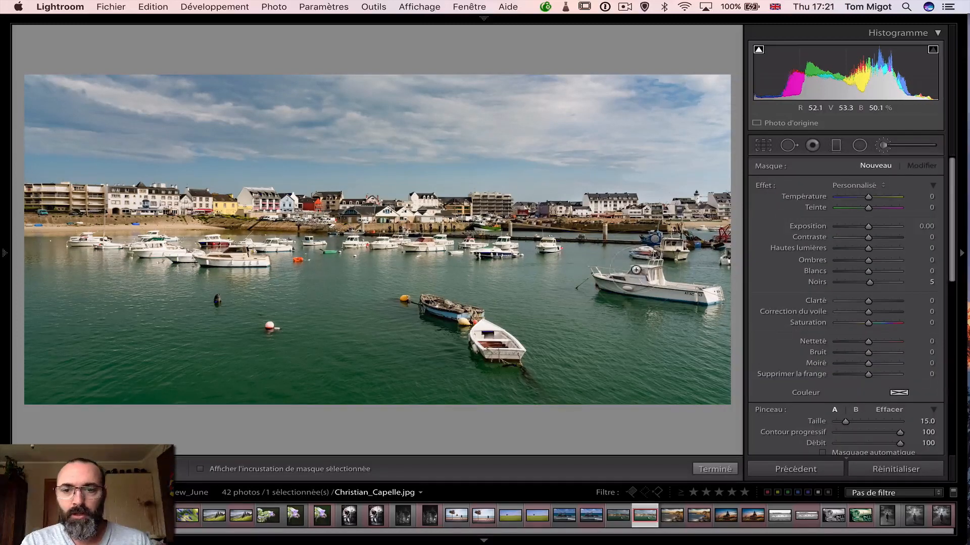
pyautogui.click(654, 239)
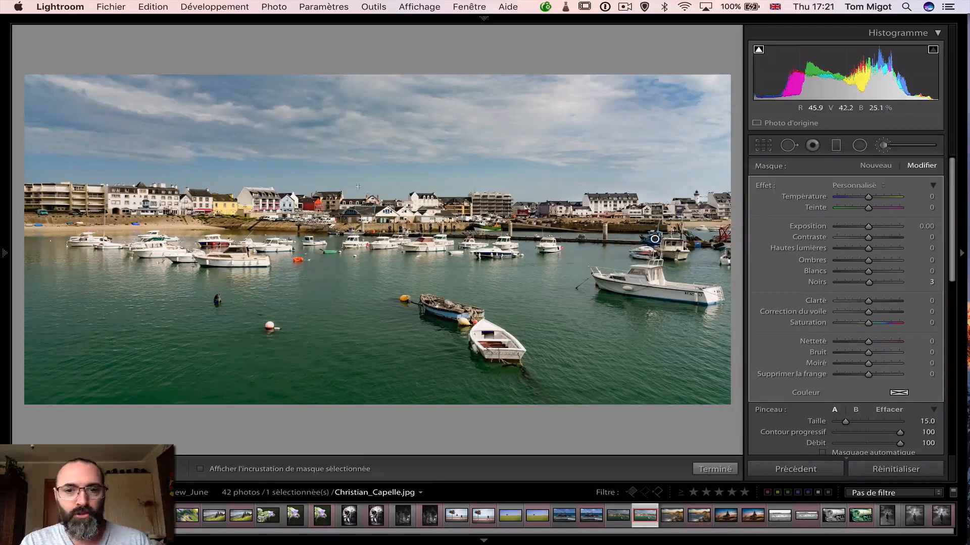
# Inspect the harbour copy's graduated filter over the waterfront houses, comparing the photo with the filter off and on
pyautogui.click(836, 146)
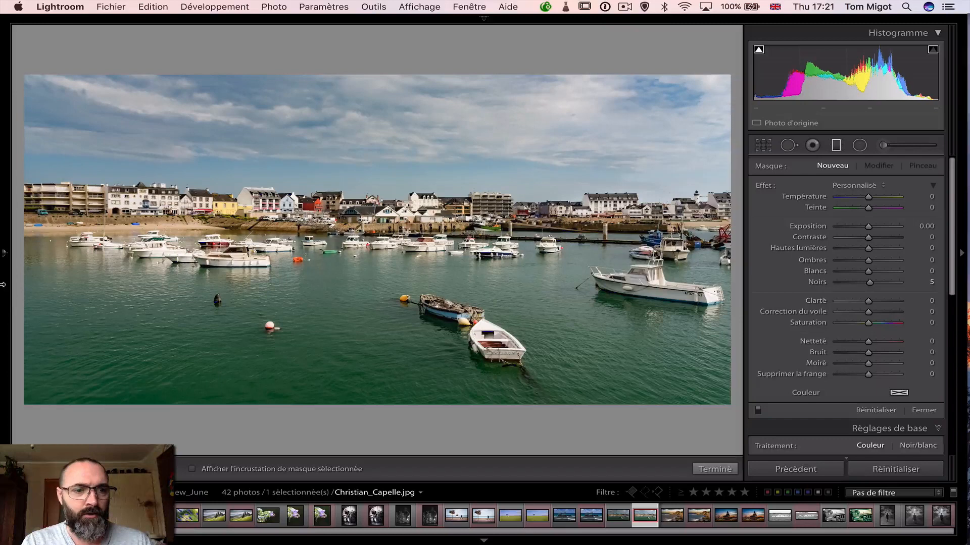
pyautogui.click(101, 279)
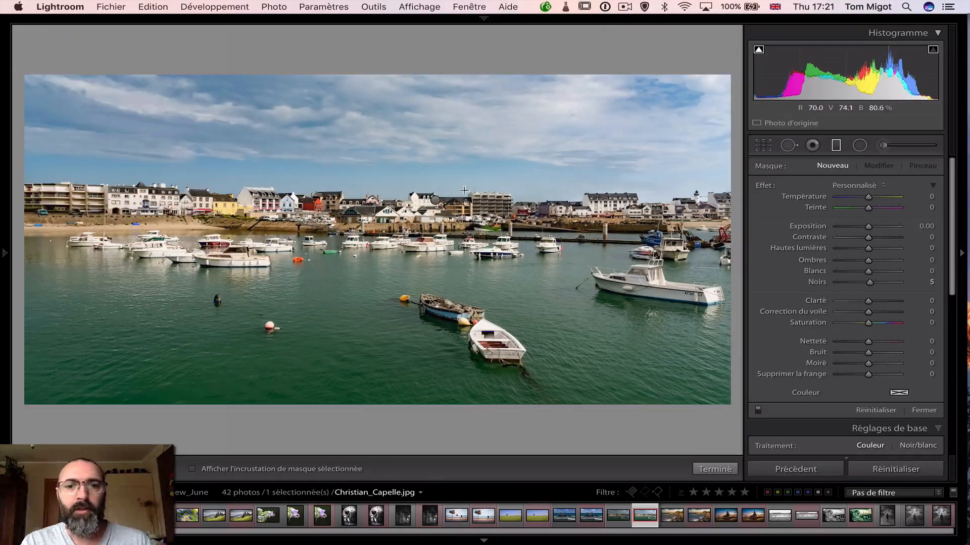
pyautogui.click(436, 201)
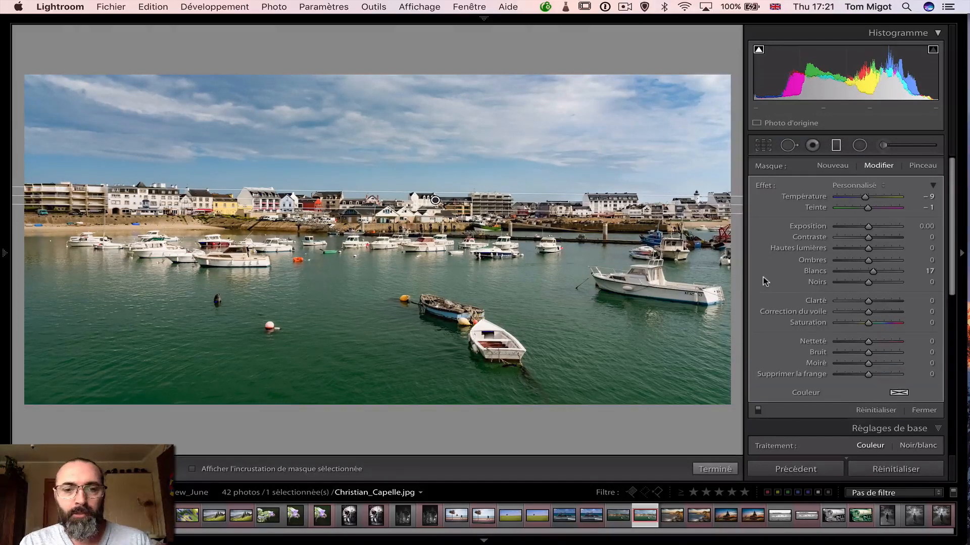
pyautogui.click(758, 410)
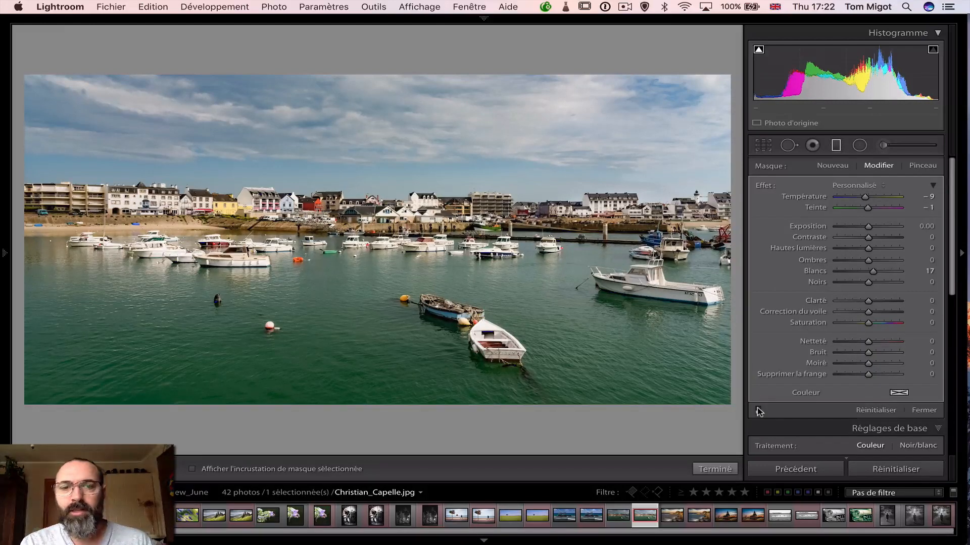
pyautogui.click(757, 411)
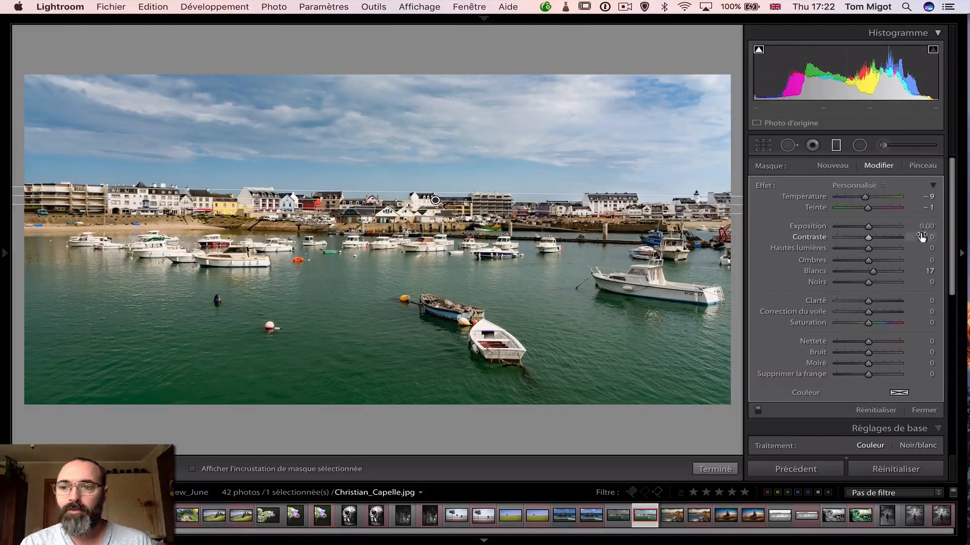
pyautogui.click(835, 146)
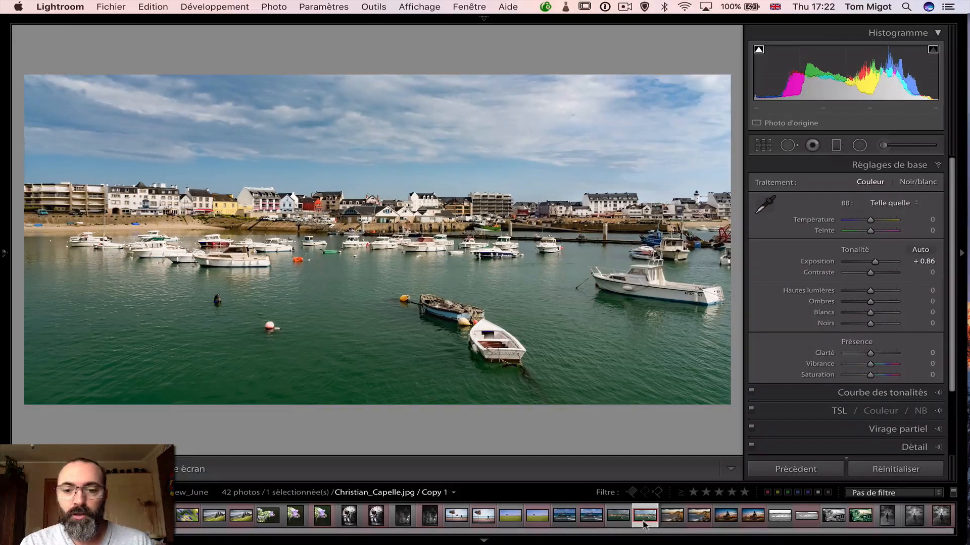
# Create a virtual copy of the edited harbour photo
pyautogui.moveTo(2, 407)
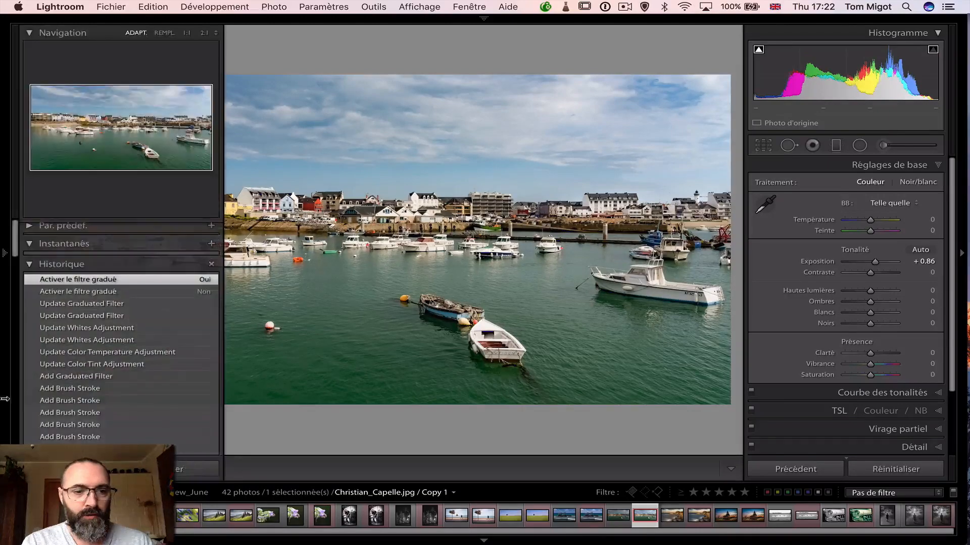
pyautogui.rightClick(326, 360)
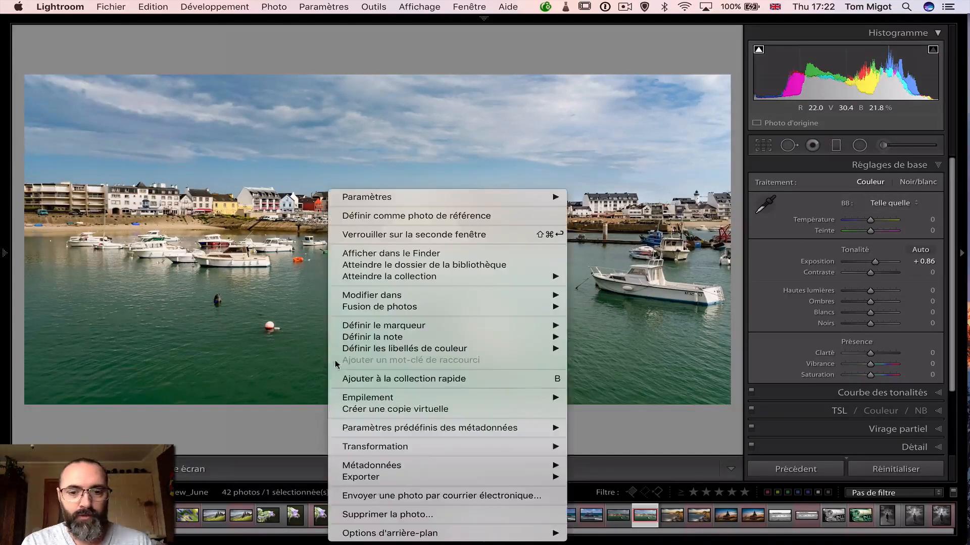
pyautogui.click(408, 410)
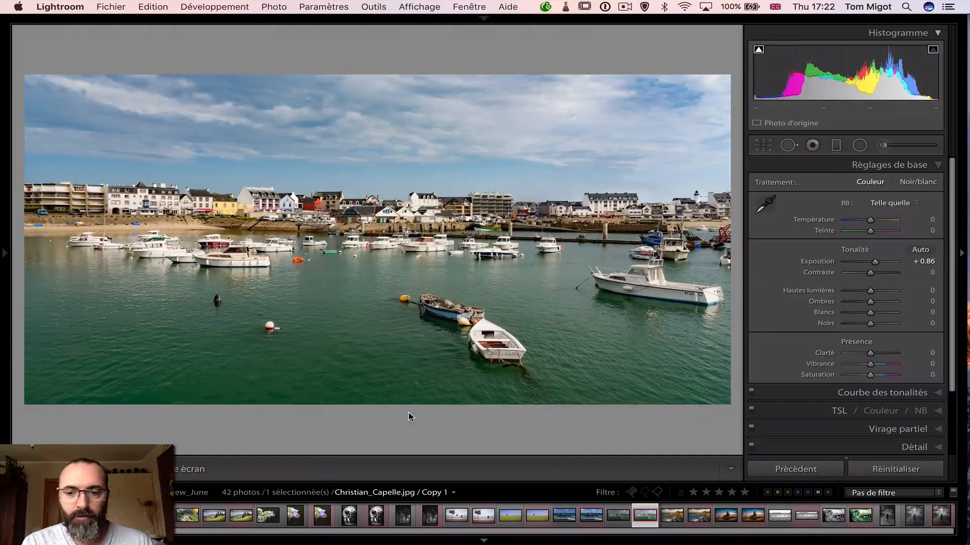
pyautogui.click(617, 515)
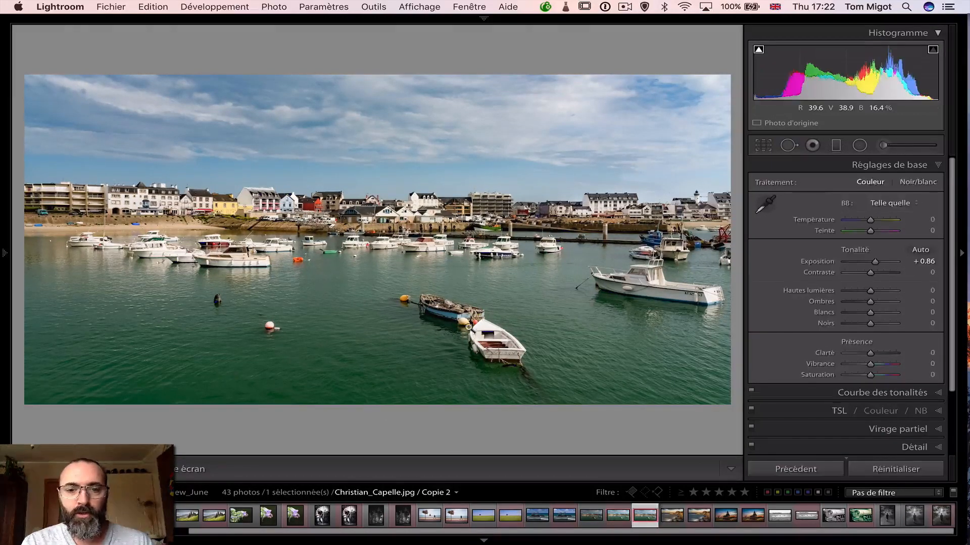
# Reset the develop settings of the new harbour virtual copy, Copie 2
pyautogui.rightClick(465, 329)
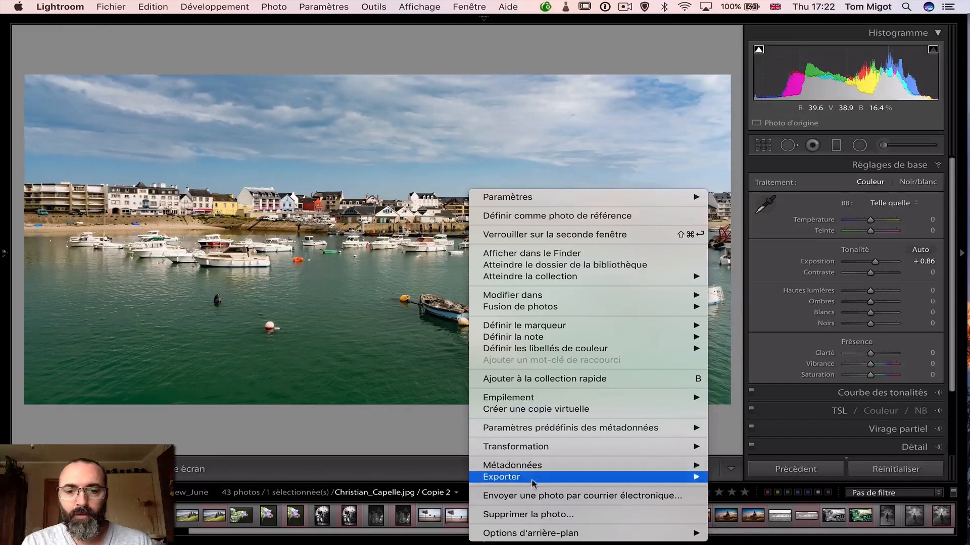
pyautogui.moveTo(532, 432)
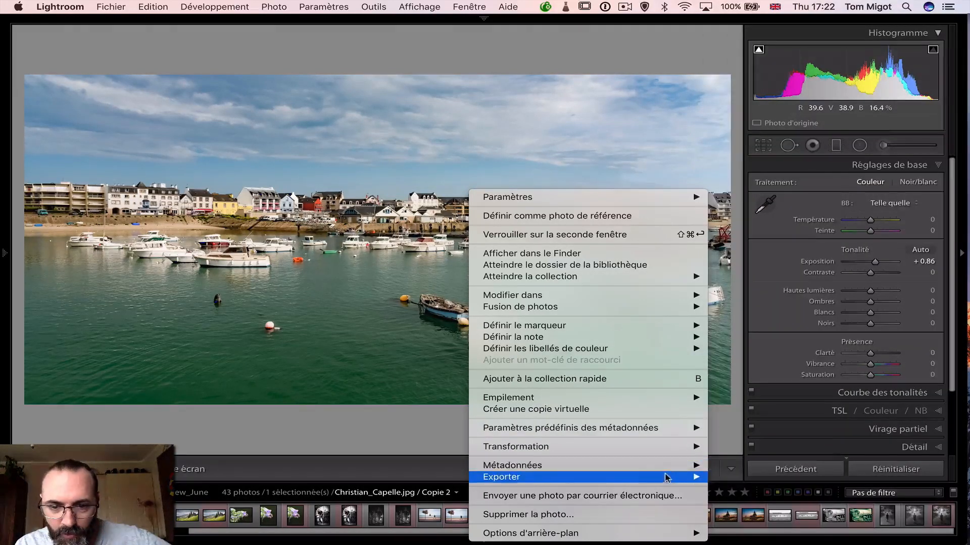
pyautogui.moveTo(666, 476)
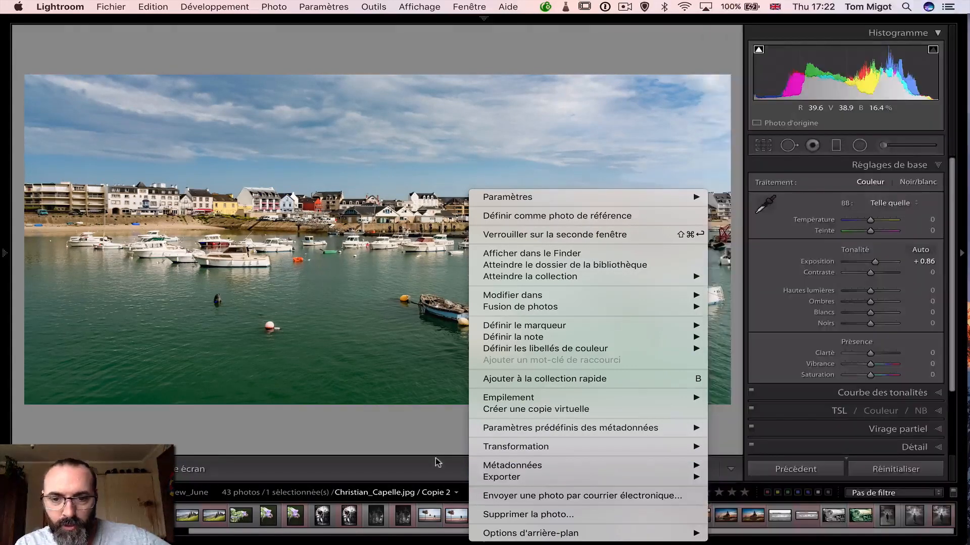
pyautogui.click(420, 470)
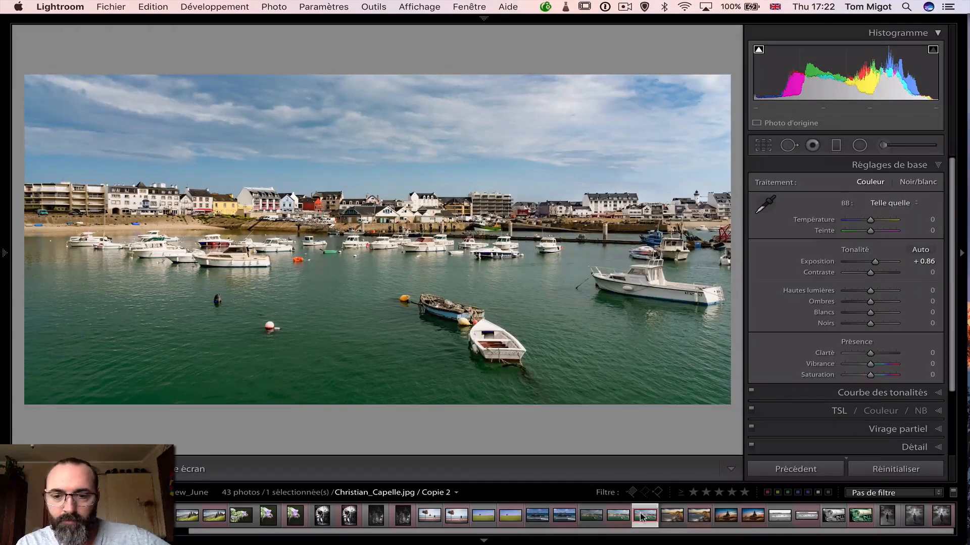
pyautogui.rightClick(640, 512)
pyautogui.moveTo(695, 409)
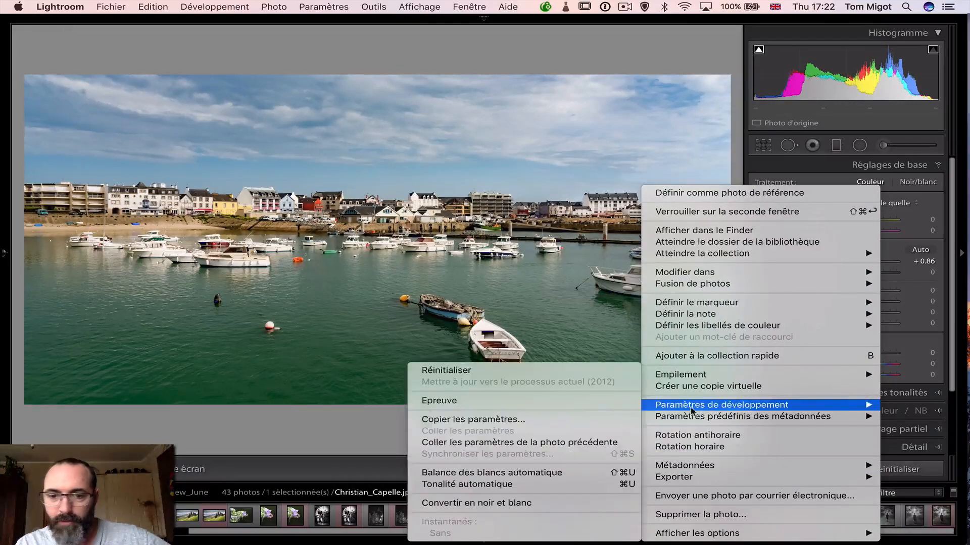
pyautogui.click(526, 374)
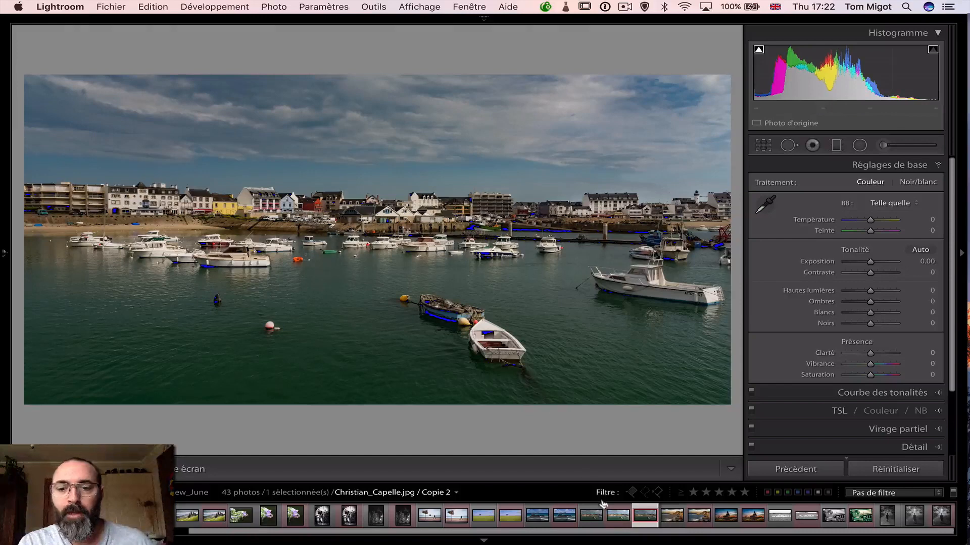
# Compare the reset and edited harbour copies side by side with the lights out, and return to the Develop module
pyautogui.press('Left')
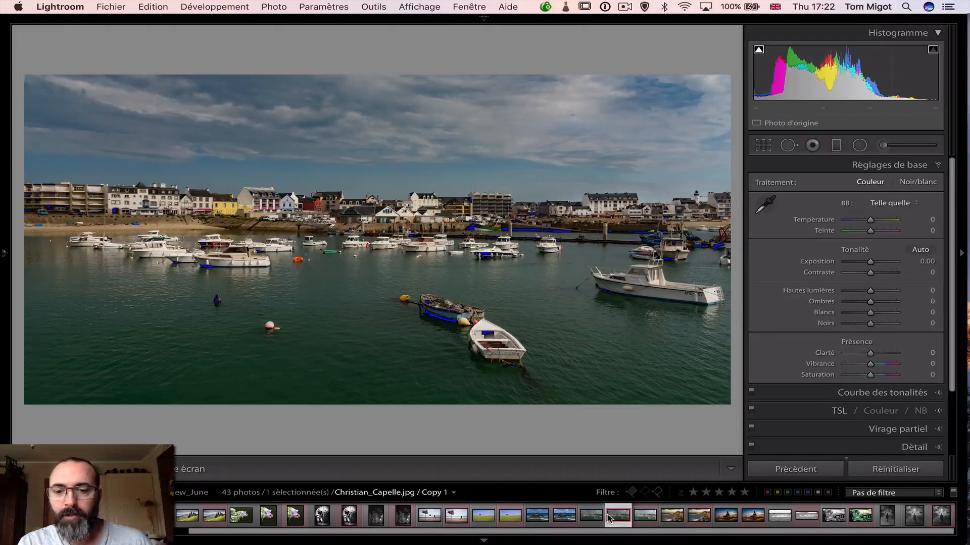
pyautogui.keyDown('super'); pyautogui.click(646, 520); pyautogui.keyUp('super')
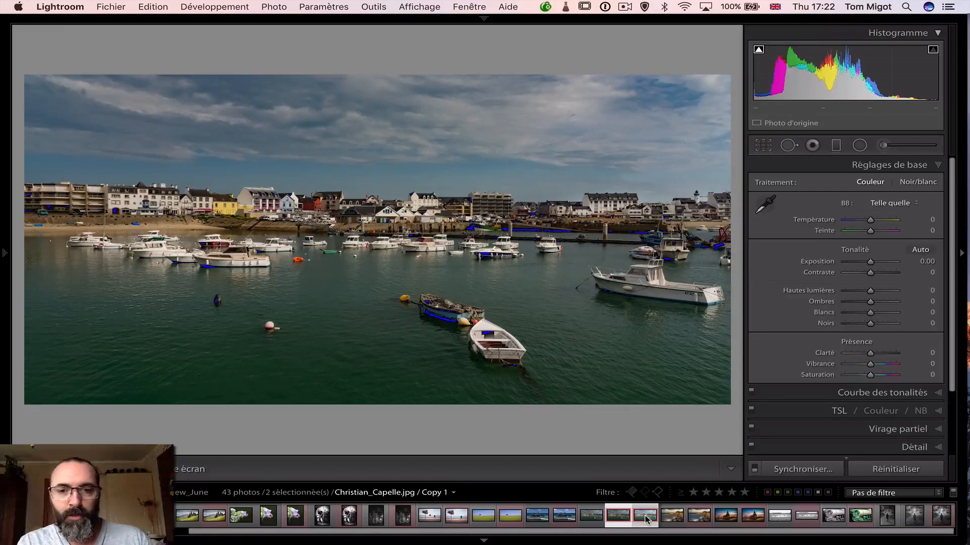
pyautogui.press('c')
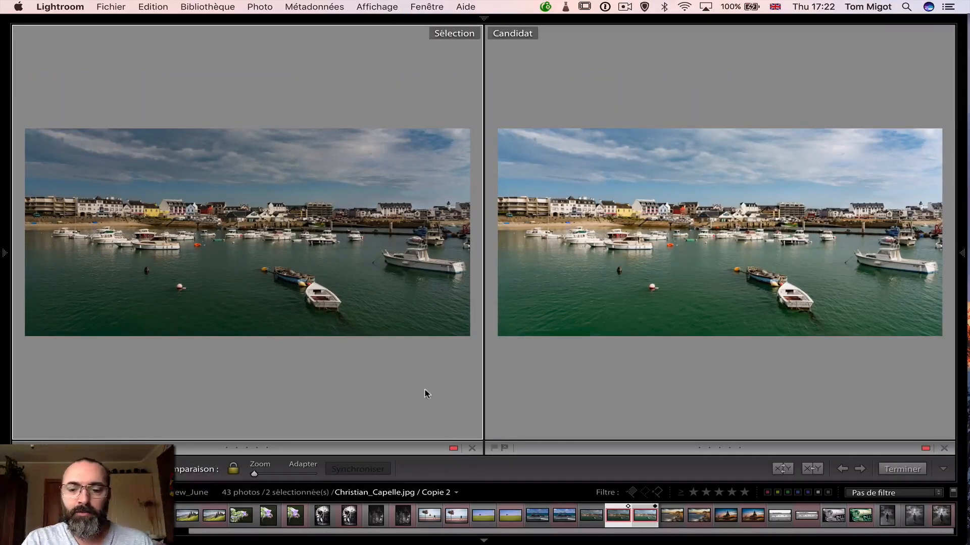
pyautogui.press('l')
pyautogui.press('l')
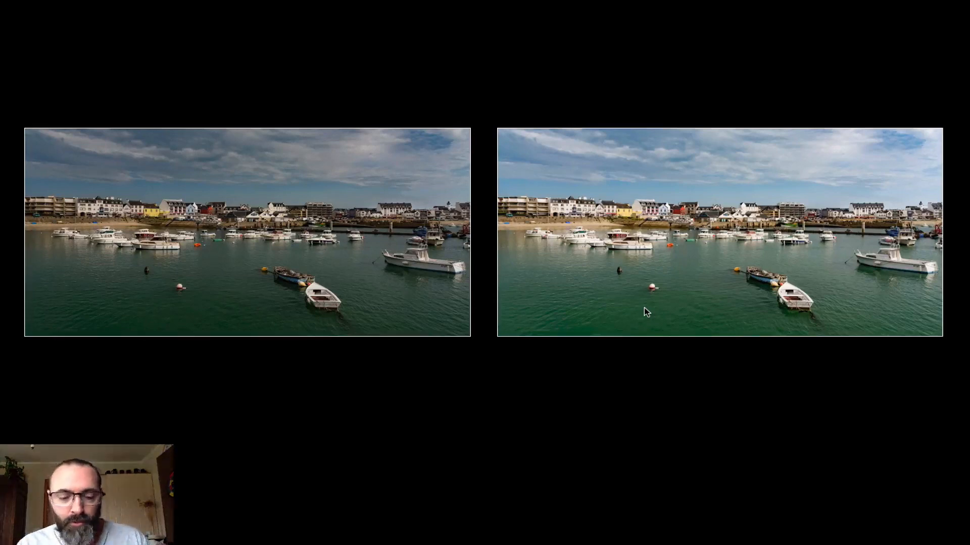
pyautogui.press('d')
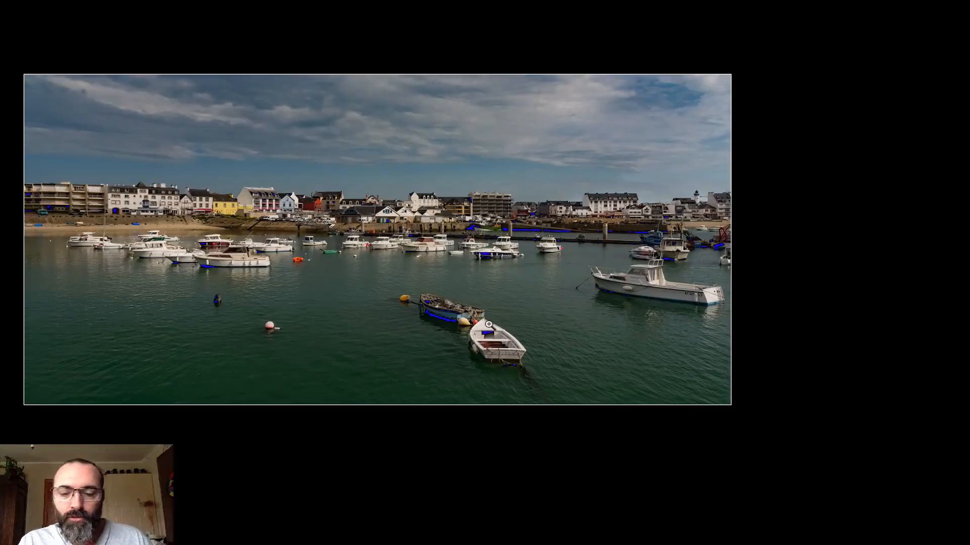
pyautogui.press('l')
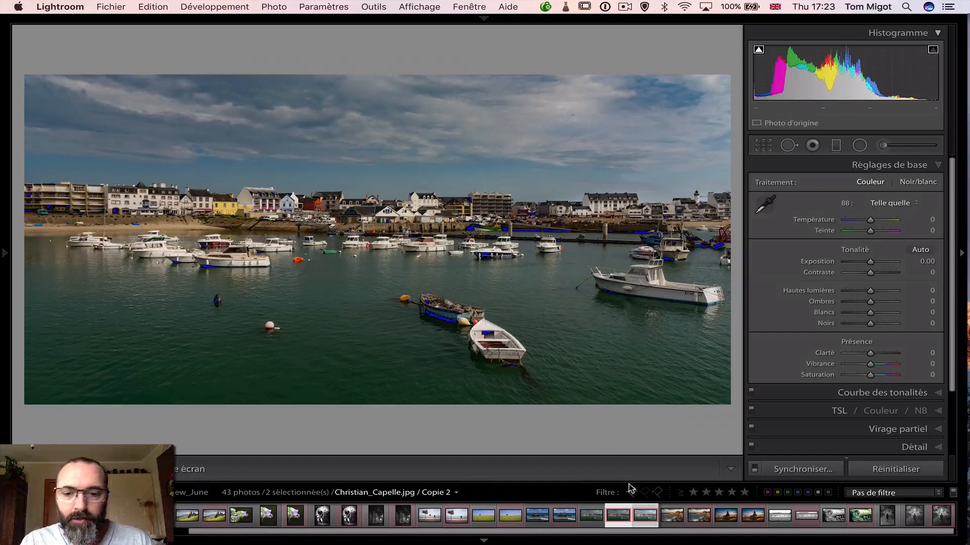
# Examine the water around the buoys in the edited harbour copy at an enlarged view, and restore the full view
pyautogui.click(645, 515)
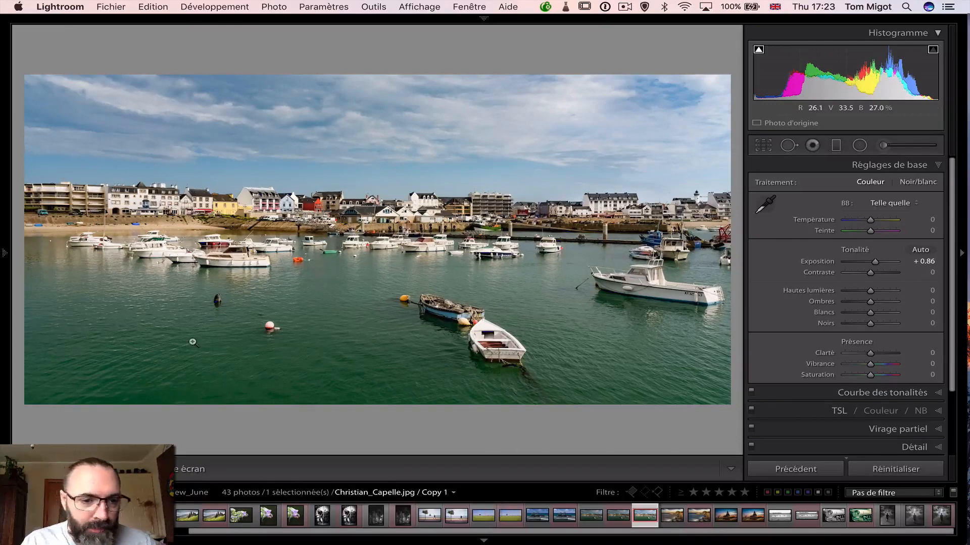
pyautogui.click(131, 361)
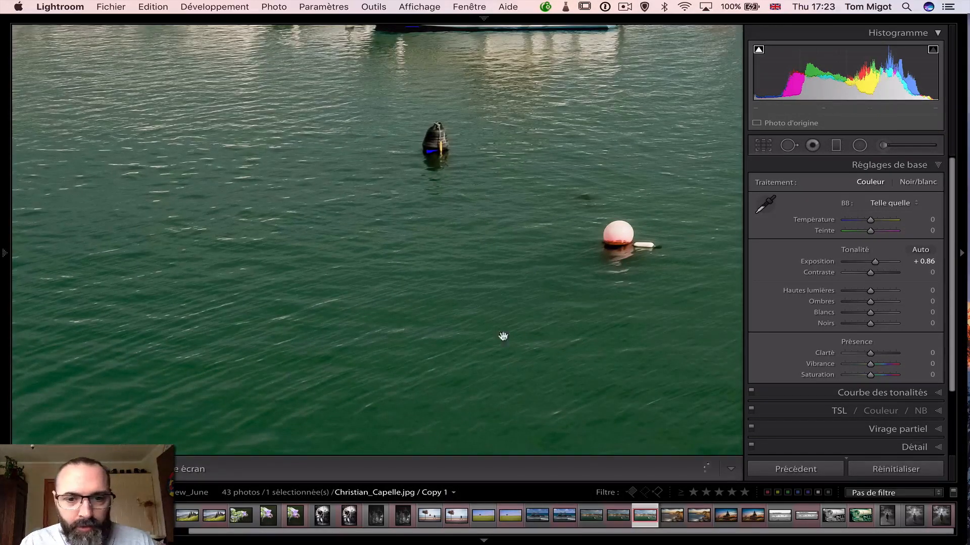
pyautogui.click(484, 351)
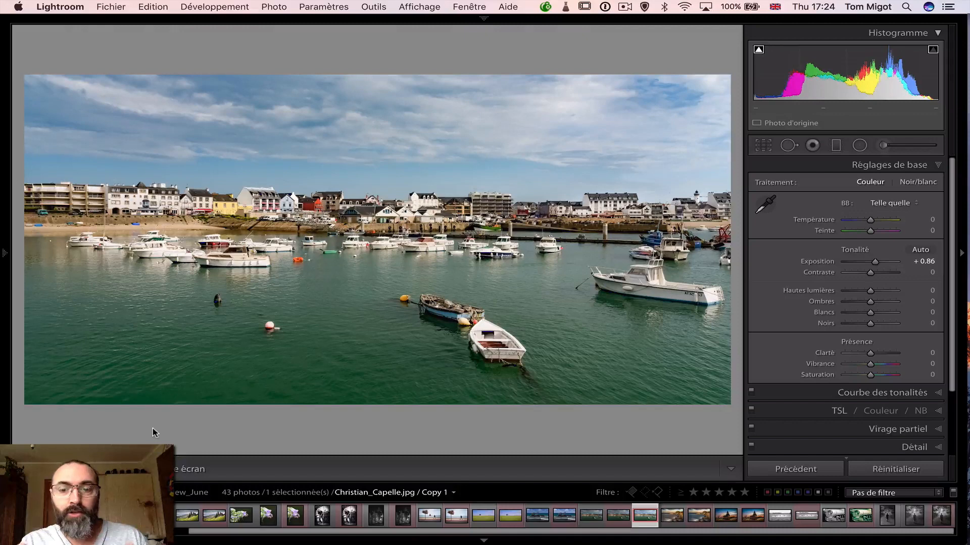
# View the photo collection in the Library grid, and return to the edited harbour copy in Develop
pyautogui.press('g')
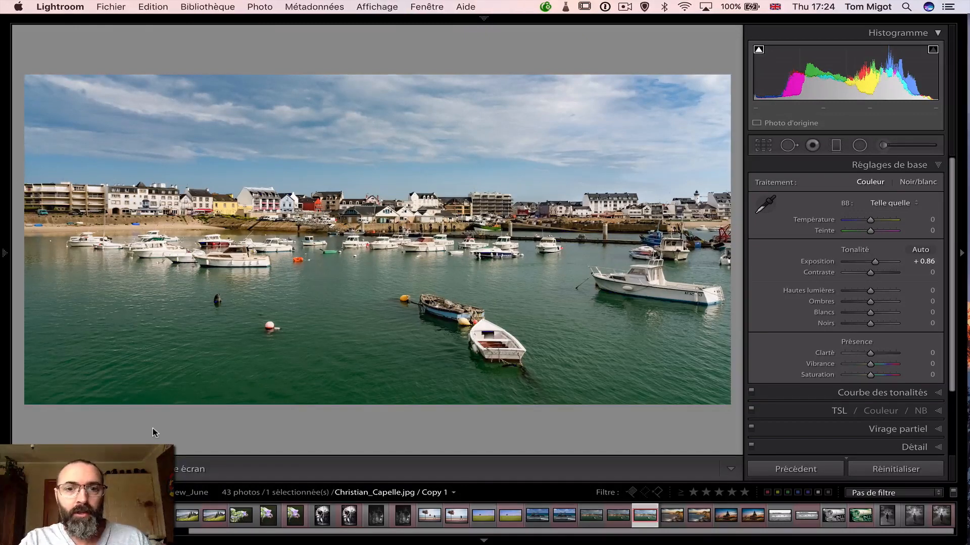
pyautogui.press('j')
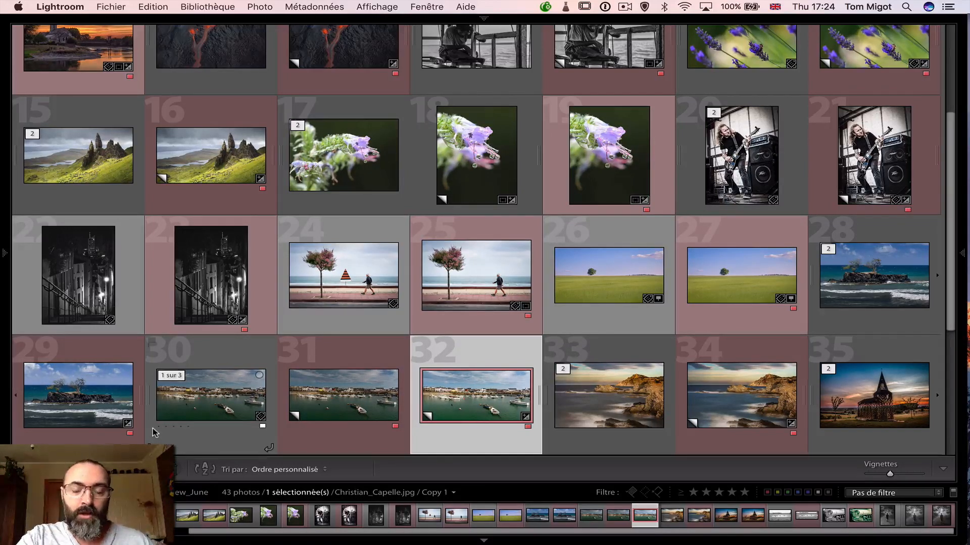
pyautogui.press('d')
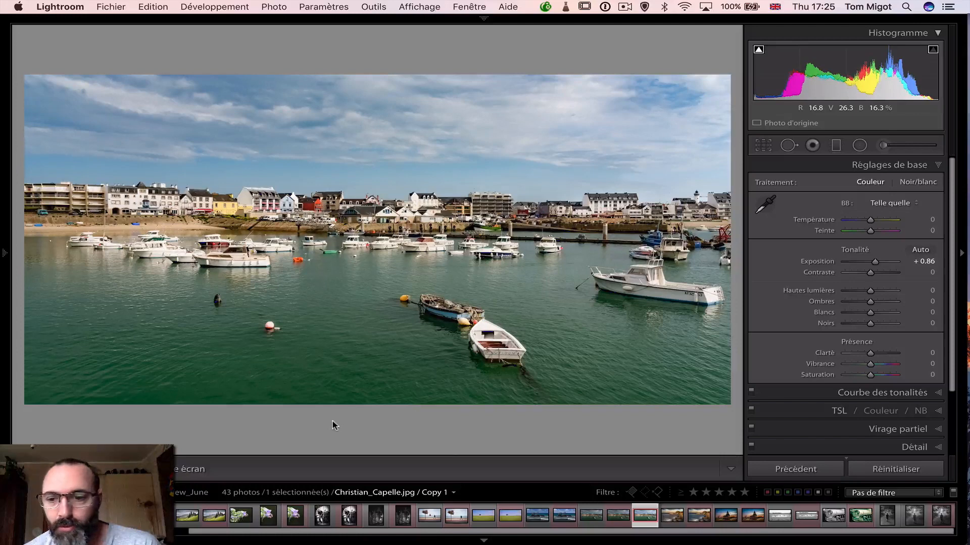
# Examine the edited harbour copy's history and its sharpening and noise reduction settings
pyautogui.click(2, 308)
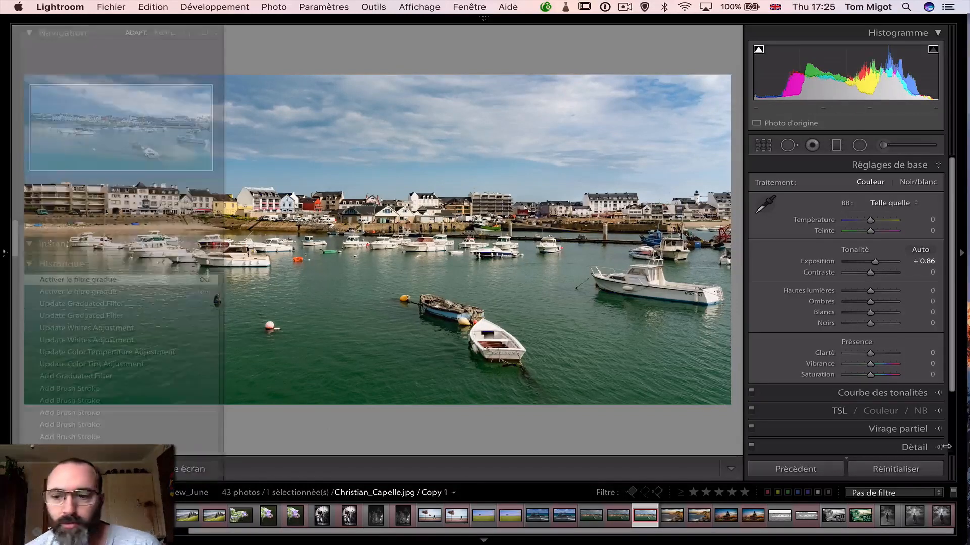
pyautogui.click(929, 448)
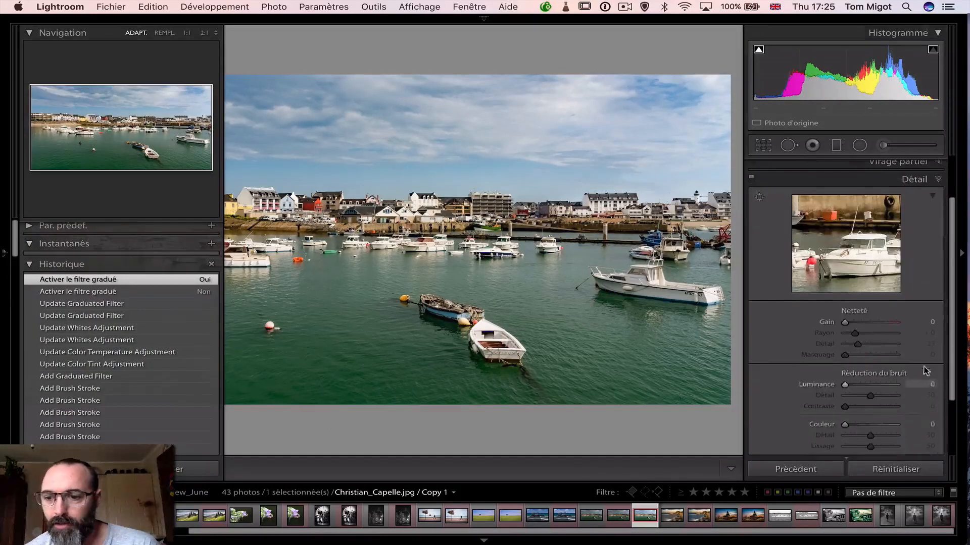
pyautogui.scroll(-2, 927, 376)
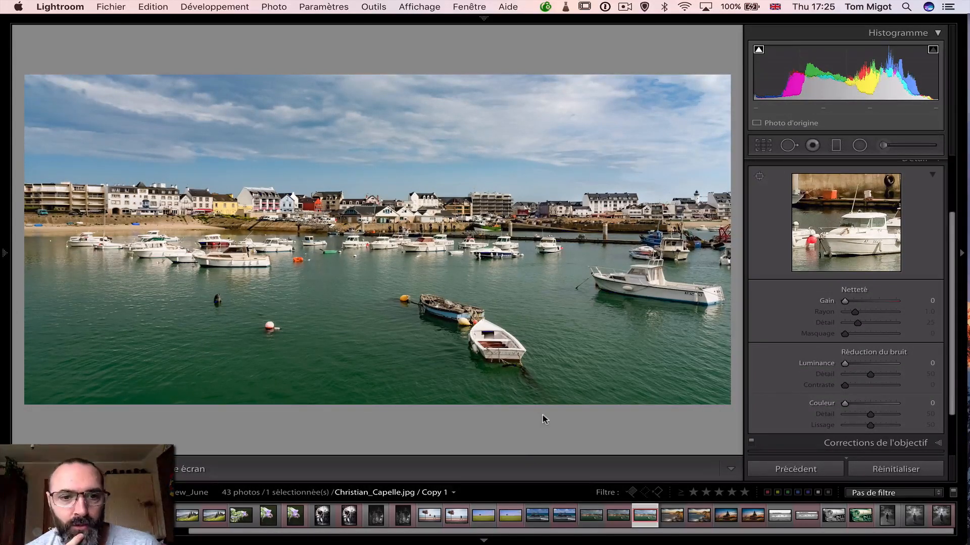
# Open the original golden rocky coastline photo, collapse the Detail settings, and switch the photo's information overlay
pyautogui.click(668, 518)
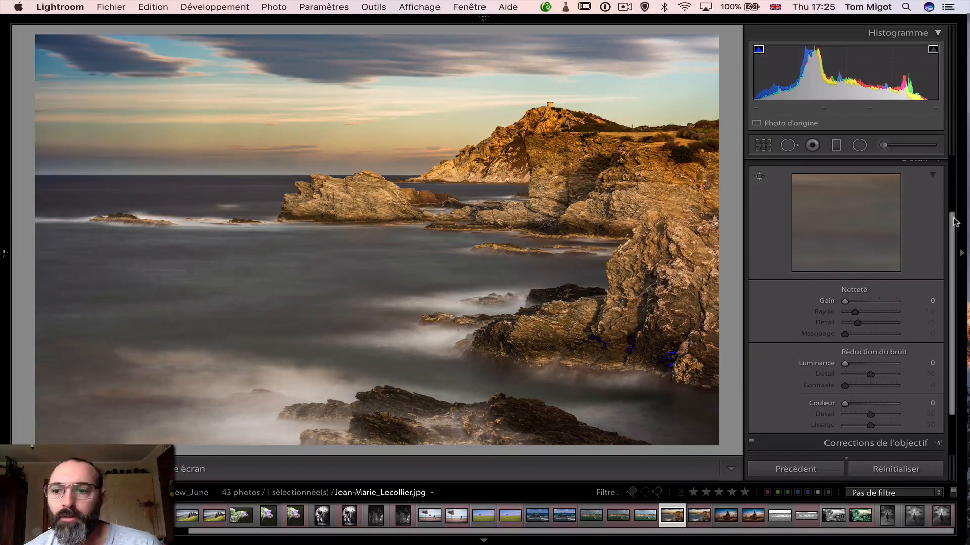
pyautogui.scroll(4, 950, 222)
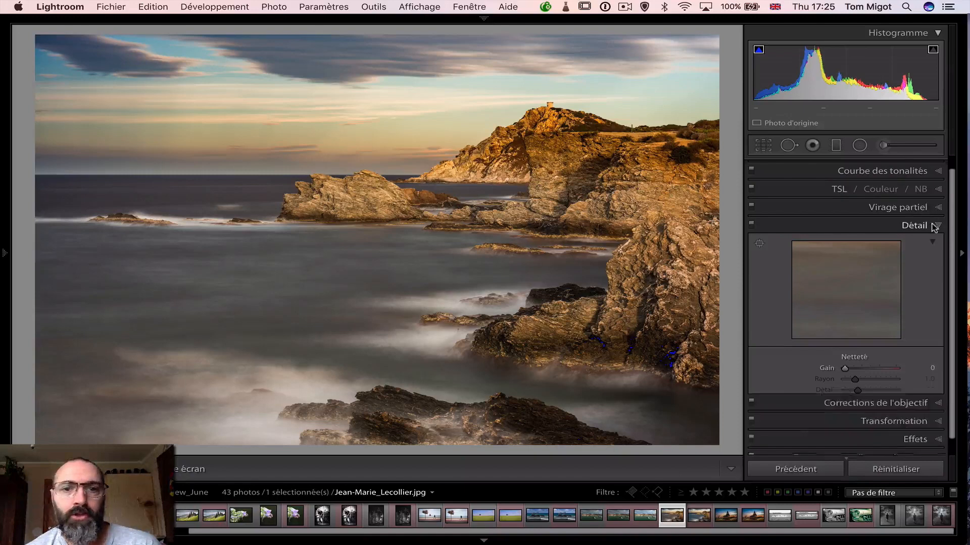
pyautogui.click(933, 226)
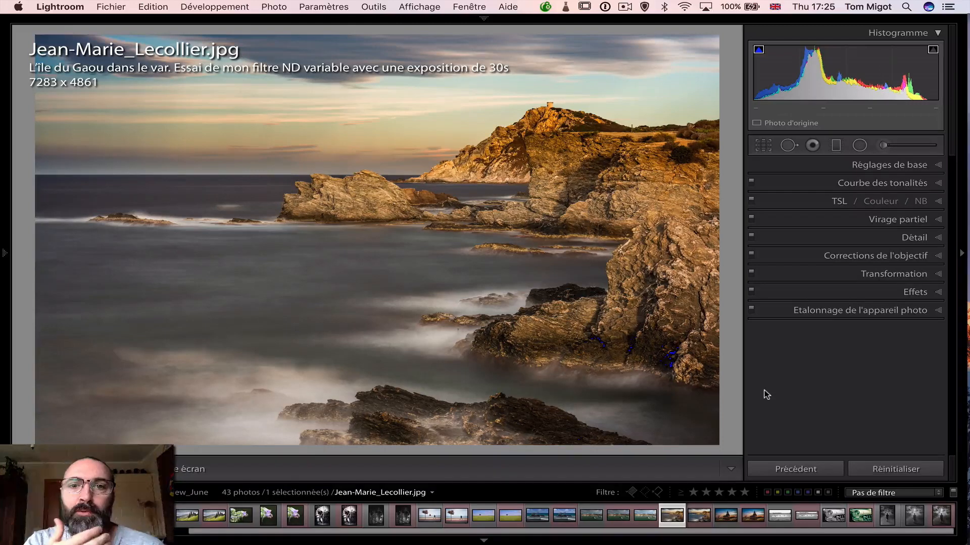
pyautogui.press('i')
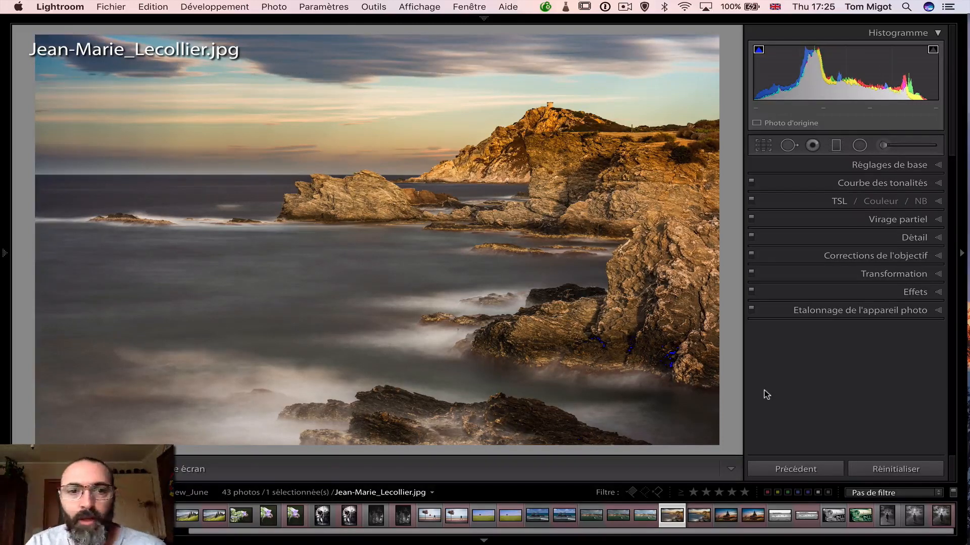
# Hide the photo information overlay and check the graduated filter settings on the original golden rocky coastline photo
pyautogui.press('i')
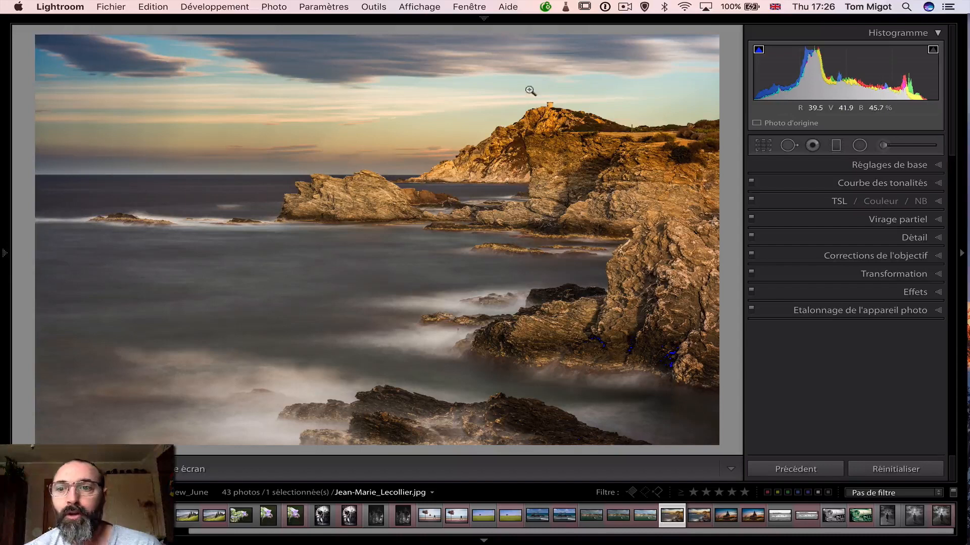
pyautogui.click(835, 148)
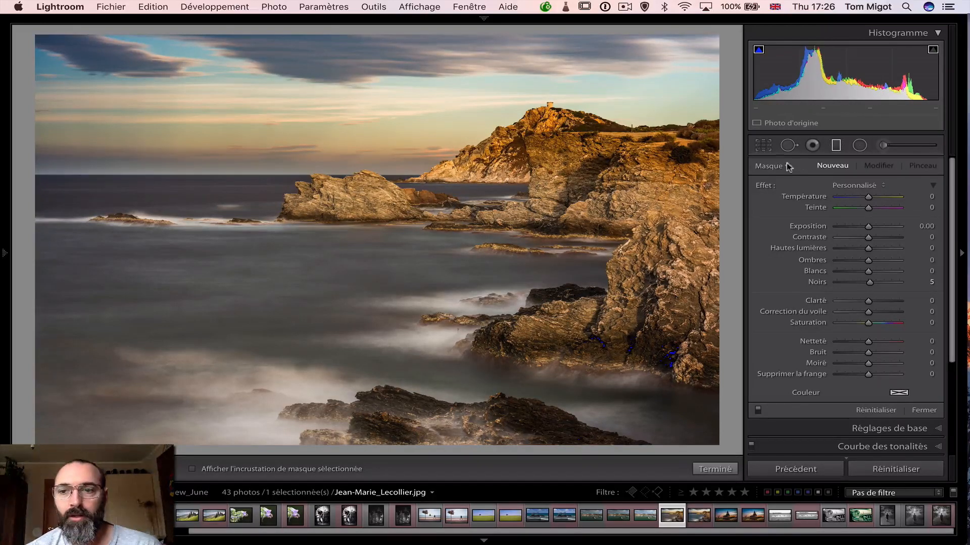
pyautogui.click(836, 147)
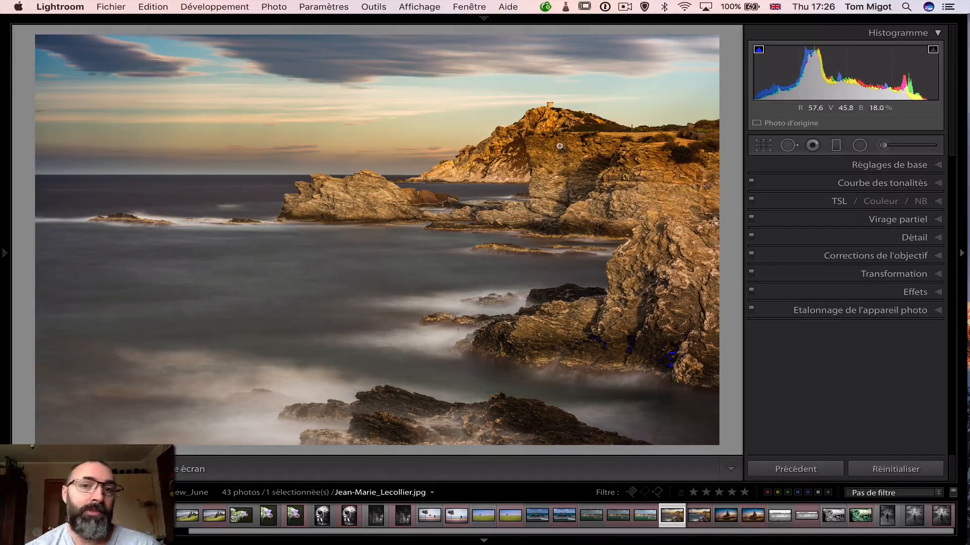
# Examine the cliff and nearby rocks in the original coastline photo at an enlarged view, and restore the full view
pyautogui.click(500, 174)
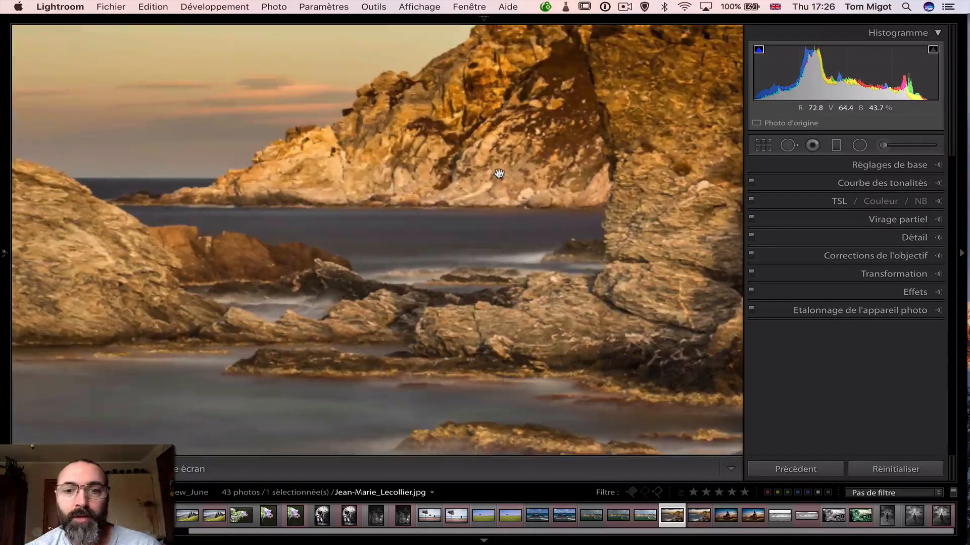
pyautogui.moveTo(500, 173); pyautogui.dragTo(397, 234)
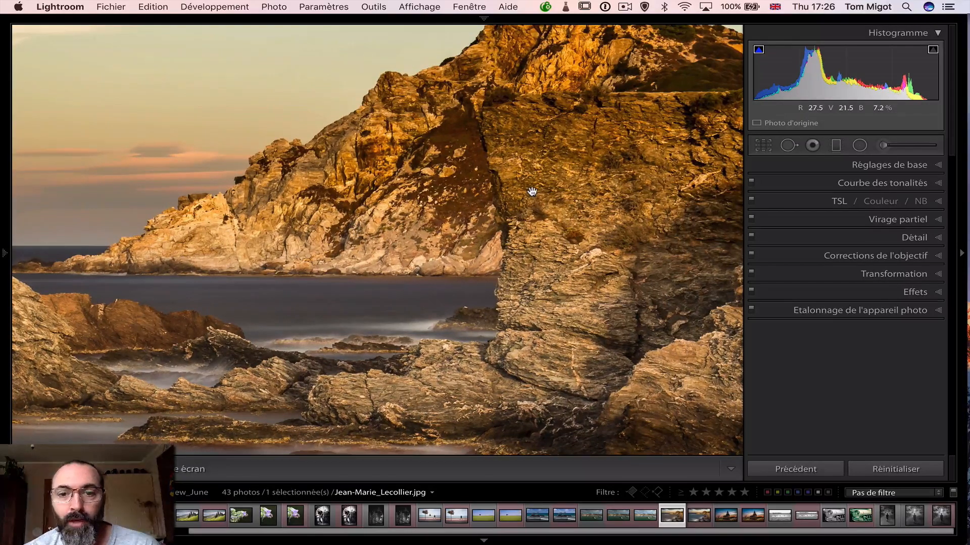
pyautogui.click(378, 200)
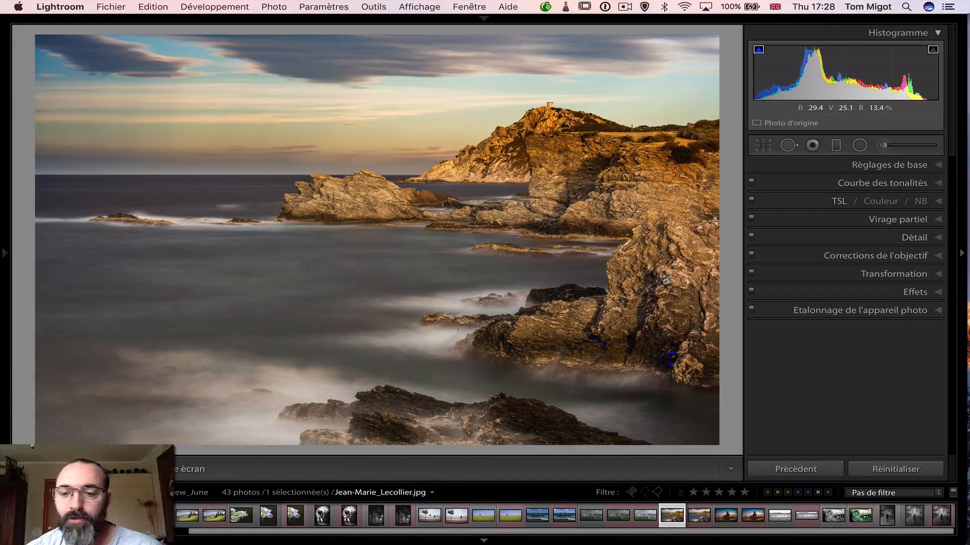
# Select the original coastline photo and its edited copy, and show them side by side in Compare view with lights out
pyautogui.click(702, 520)
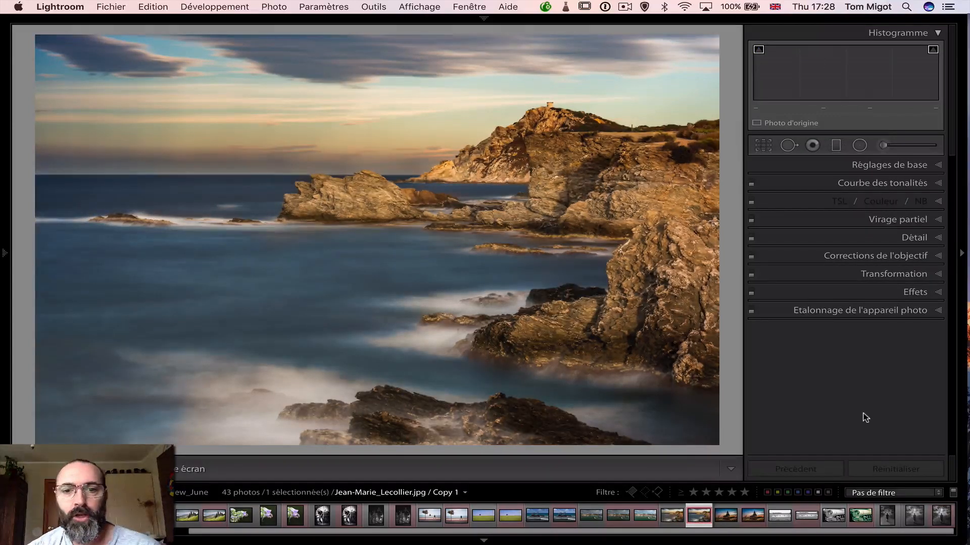
pyautogui.click(669, 520)
pyautogui.keyDown('super'); pyautogui.click(666, 517); pyautogui.keyUp('super')
pyautogui.click(665, 508)
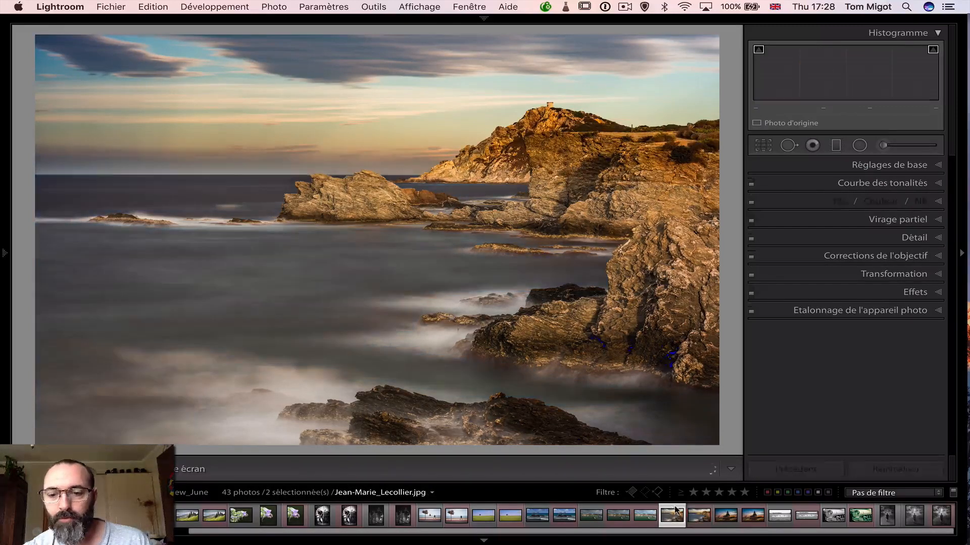
pyautogui.keyDown('super'); pyautogui.click(697, 519); pyautogui.keyUp('super')
pyautogui.press('c')
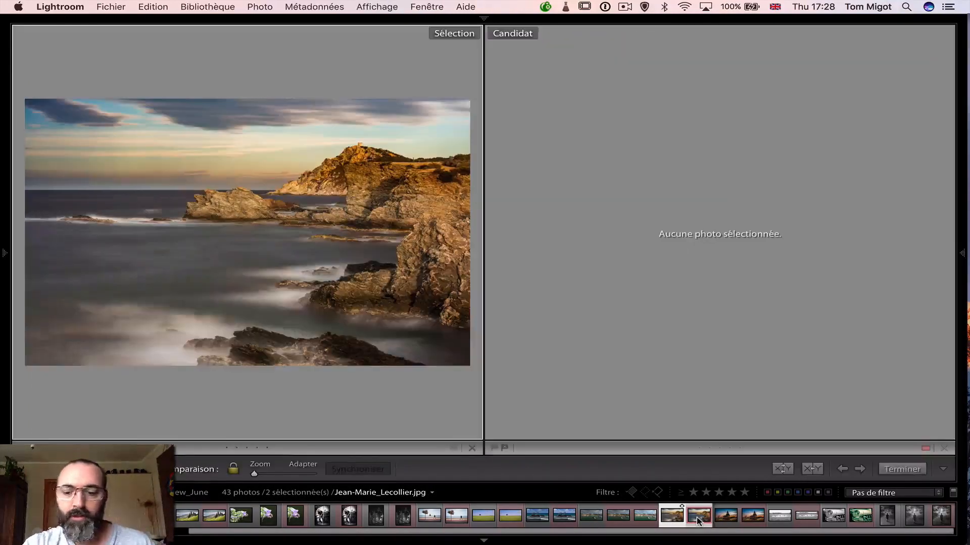
pyautogui.press('l')
pyautogui.press('l')
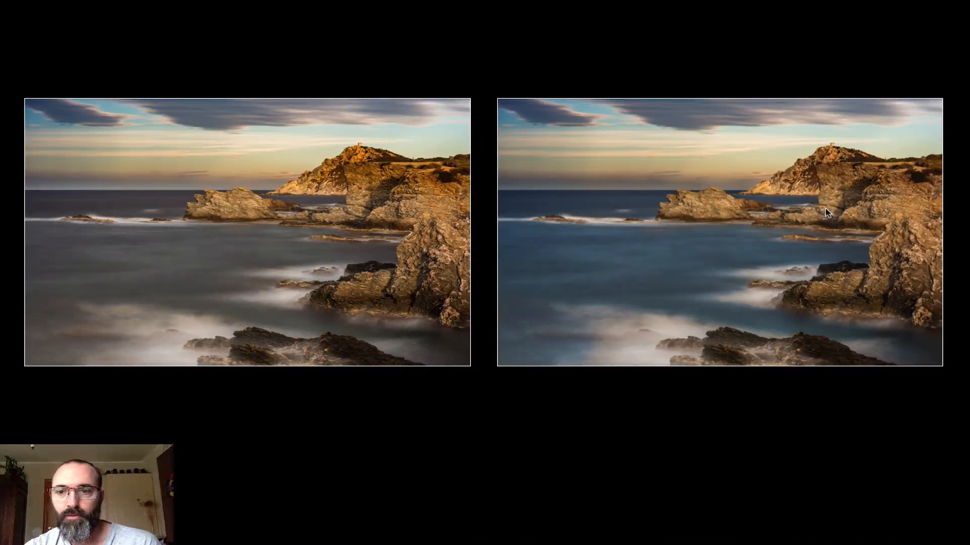
# Examine the rocks and water in both coastline versions at an enlarged view, and restore the full view
pyautogui.click(802, 227)
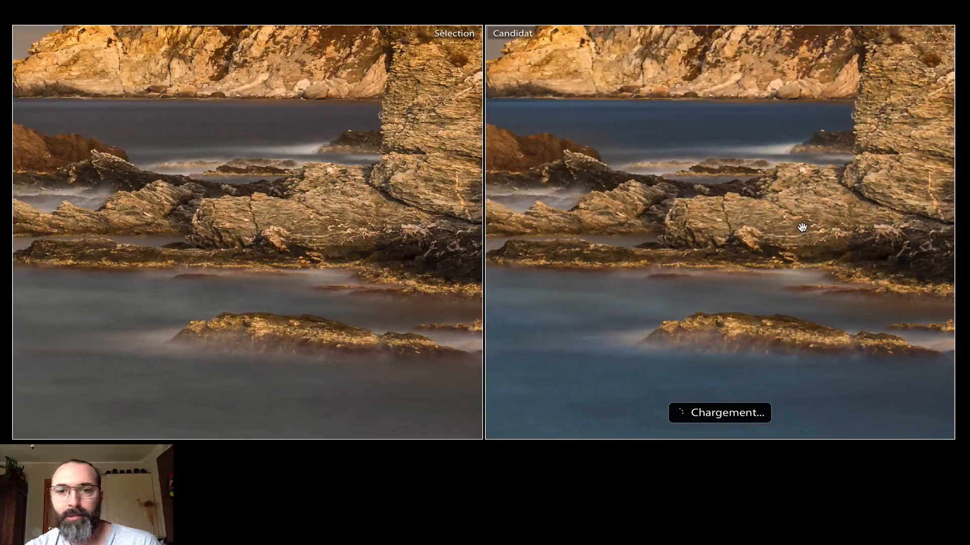
pyautogui.click(802, 227)
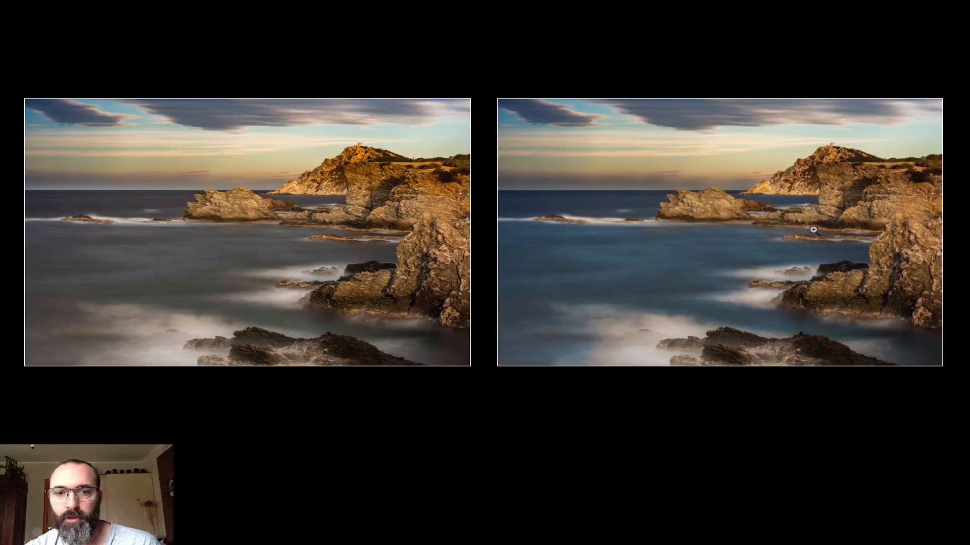
pyautogui.click(813, 230)
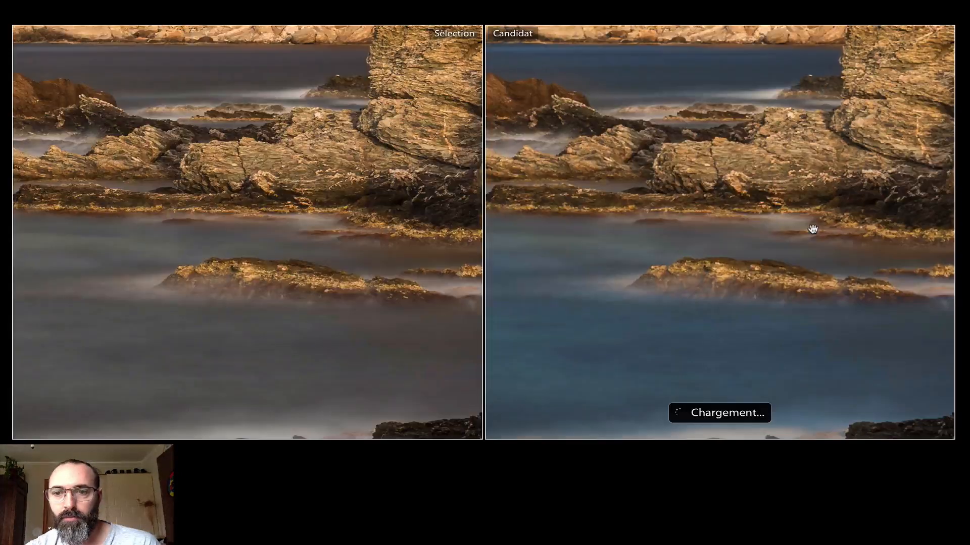
pyautogui.click(813, 230)
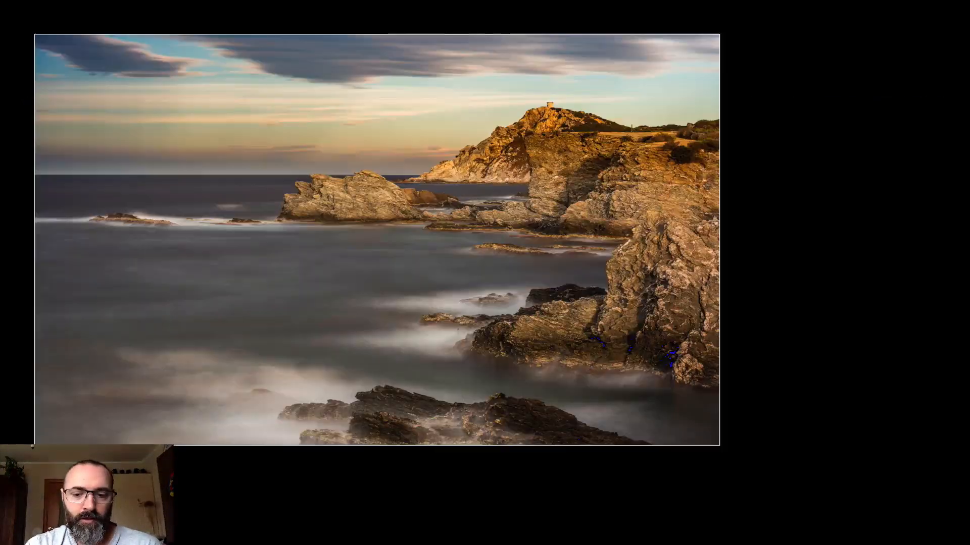
# Leave the comparison, restore the interface lighting, and open the edited coastline copy in Develop
pyautogui.press('l')
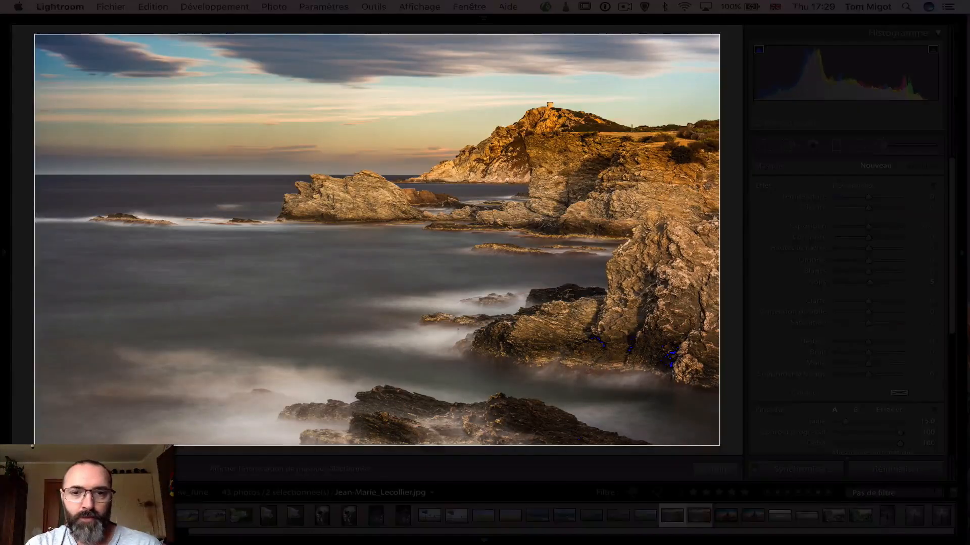
pyautogui.press('l')
pyautogui.press('l')
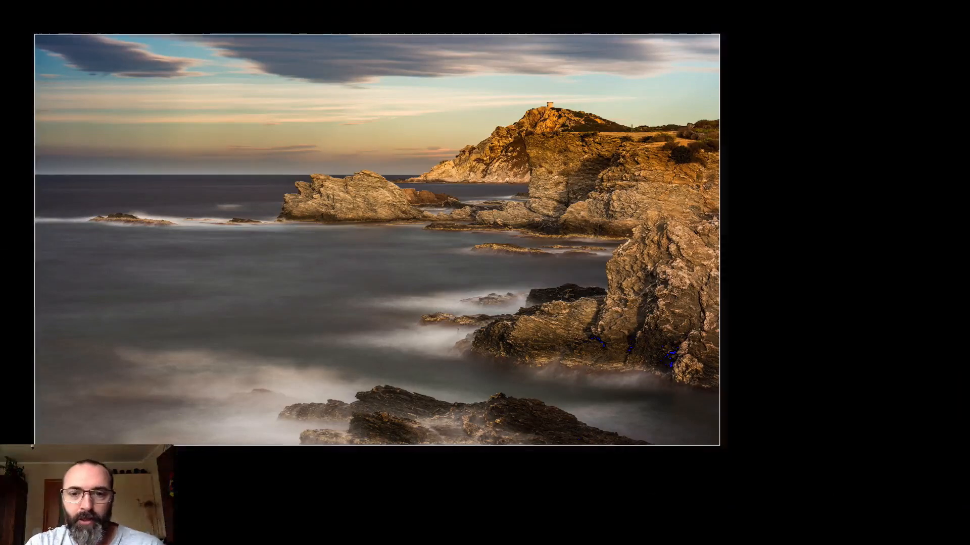
pyautogui.click(697, 512)
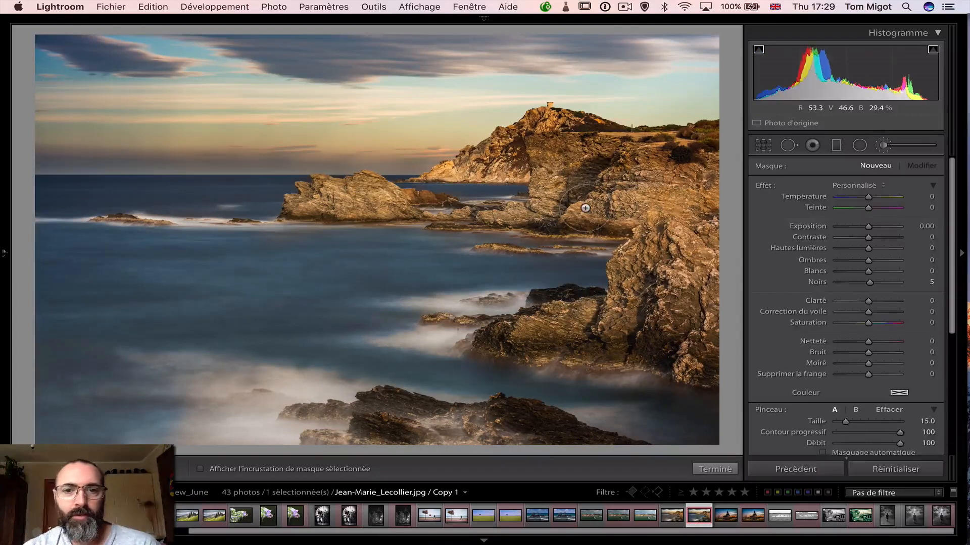
# Inspect the edited copy's brush adjustments on the cliff, the lower rocks, the horizon and the water, and close the adjustment brush
pyautogui.click(657, 176)
pyautogui.moveTo(657, 176)
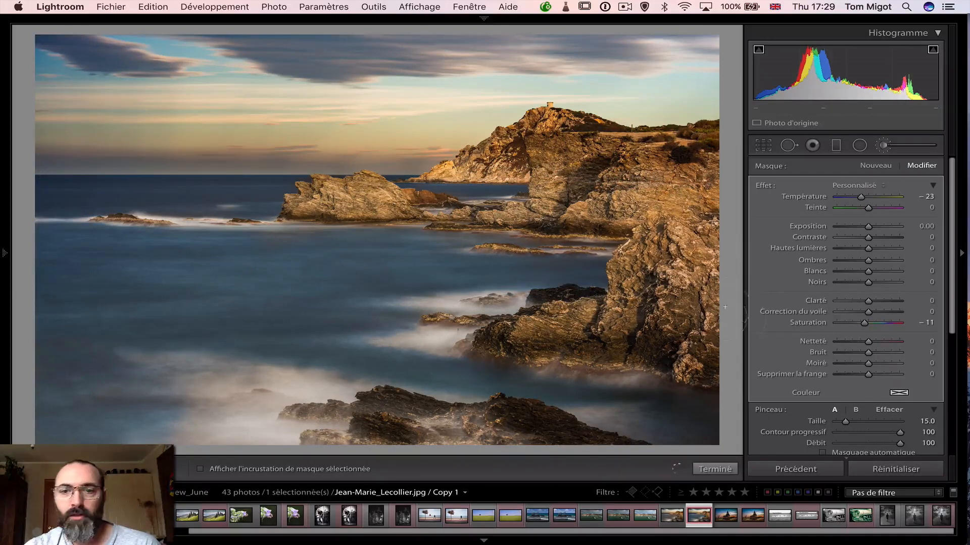
pyautogui.click(666, 352)
pyautogui.moveTo(666, 352)
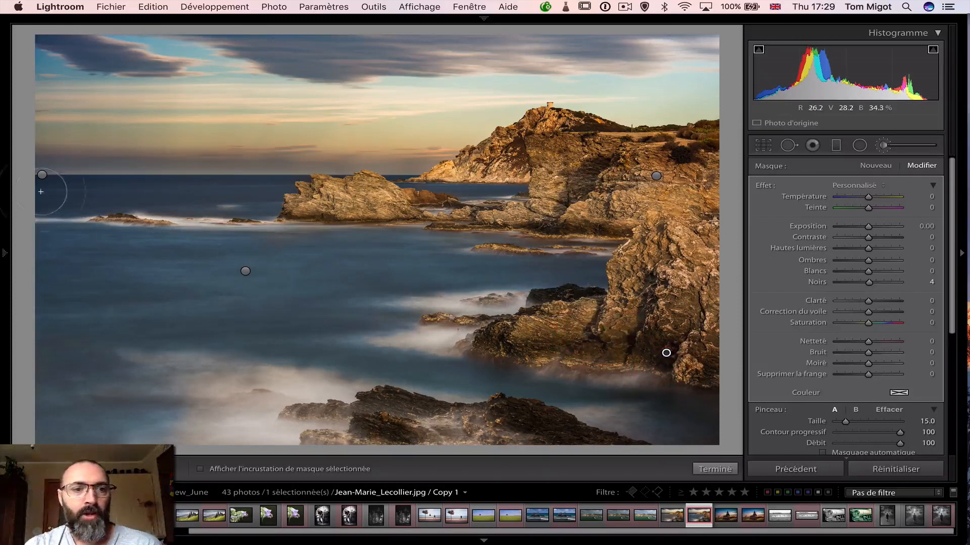
pyautogui.click(42, 176)
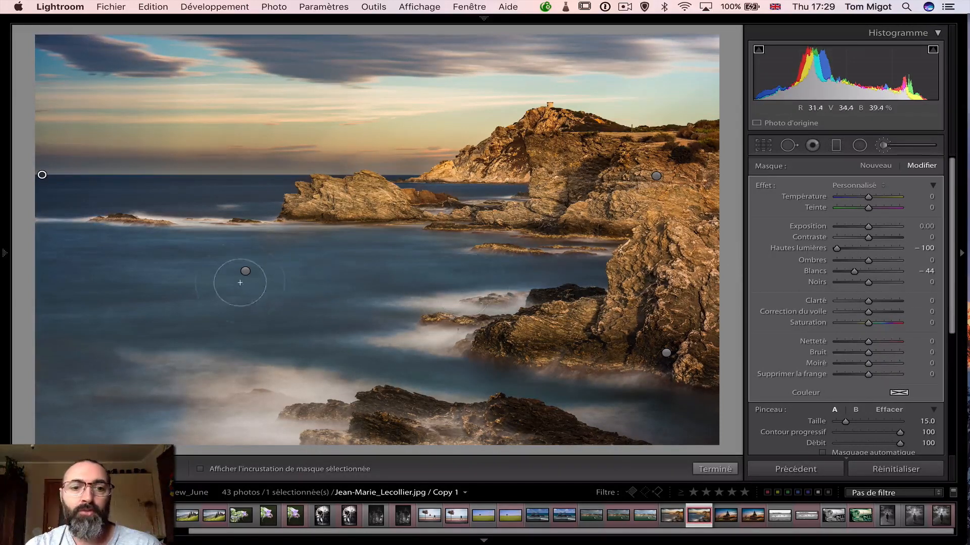
pyautogui.click(245, 273)
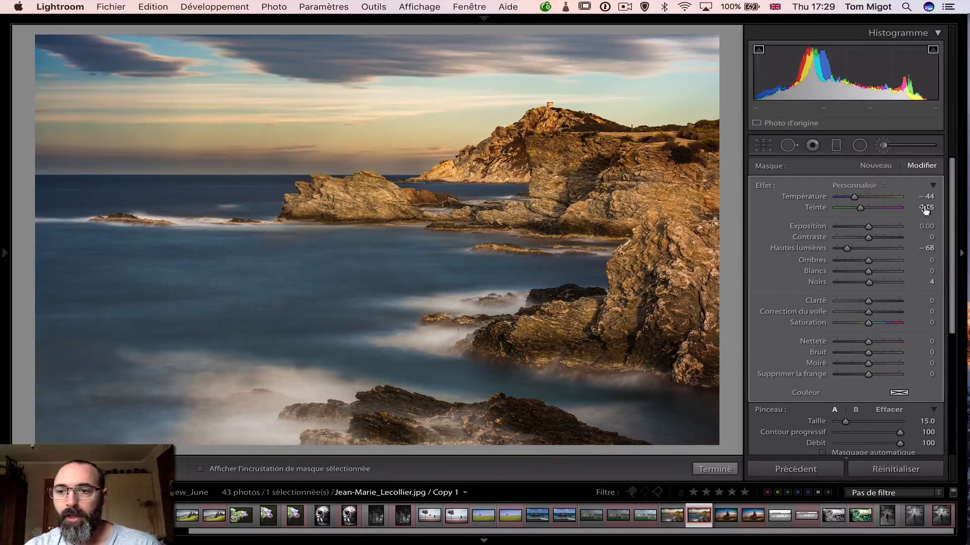
pyautogui.click(883, 145)
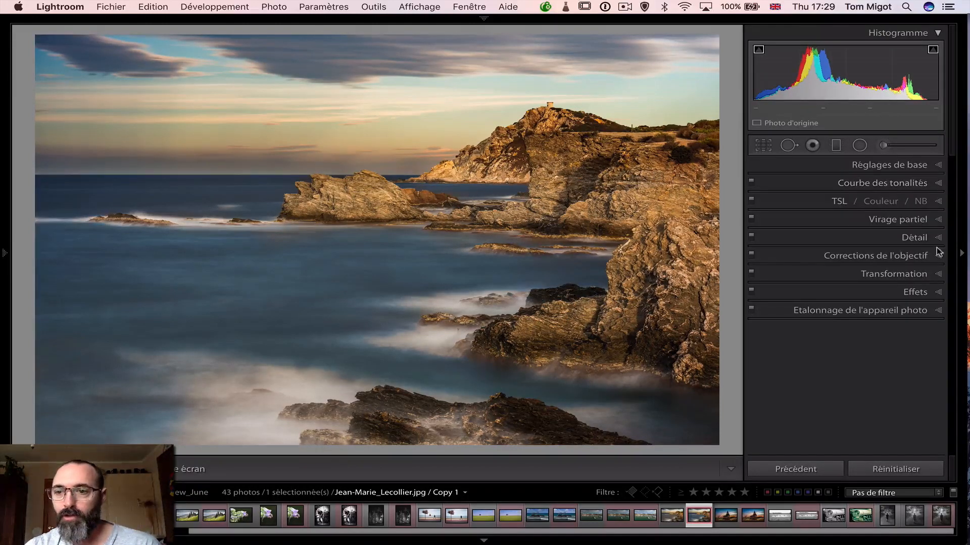
# Examine the edited coastline copy's sharpening and noise reduction settings, and show its split toning settings
pyautogui.click(943, 239)
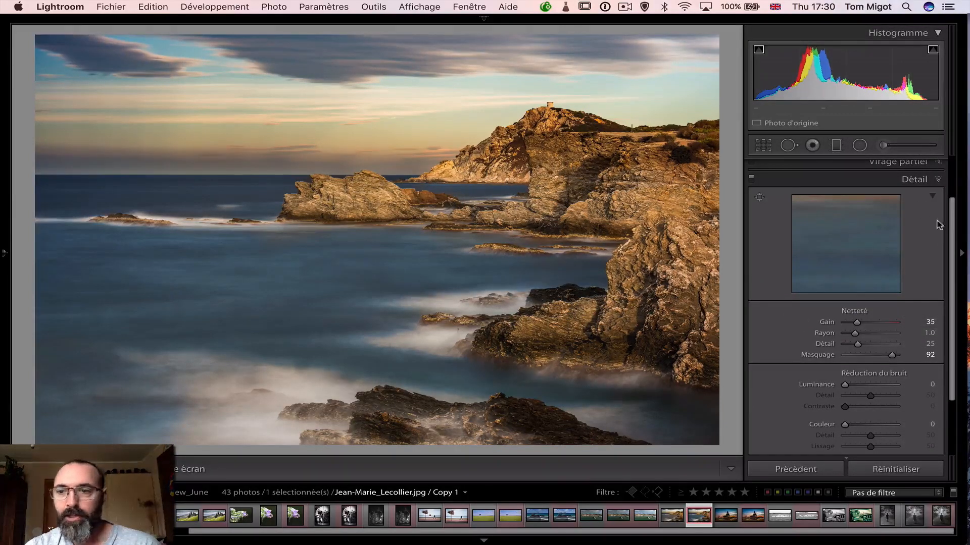
pyautogui.moveTo(954, 230); pyautogui.dragTo(952, 204)
pyautogui.click(932, 199)
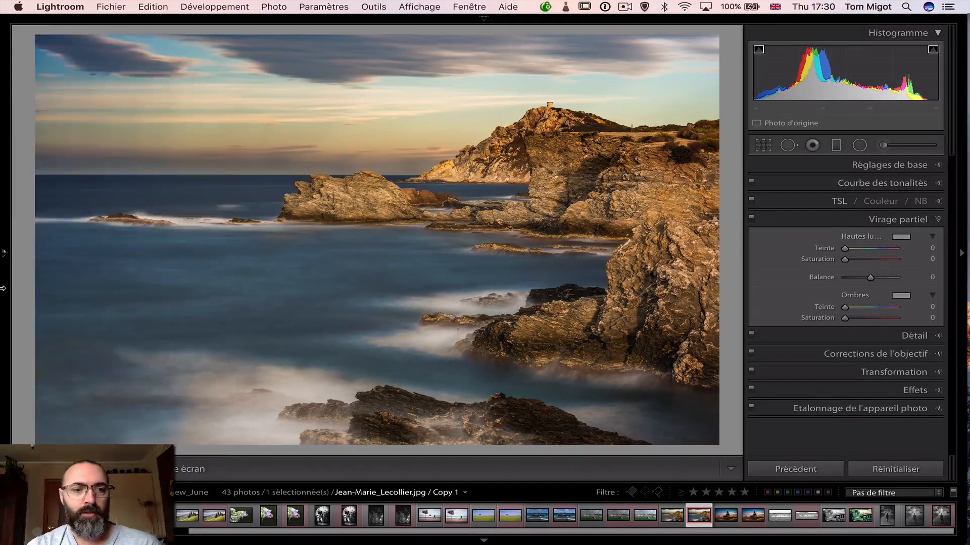
# Review the edited coastline copy's history back to the virtual copy's creation, restore the latest brush stroke state, and hide the history
pyautogui.moveTo(18, 341)
pyautogui.scroll(-6, 47, 420)
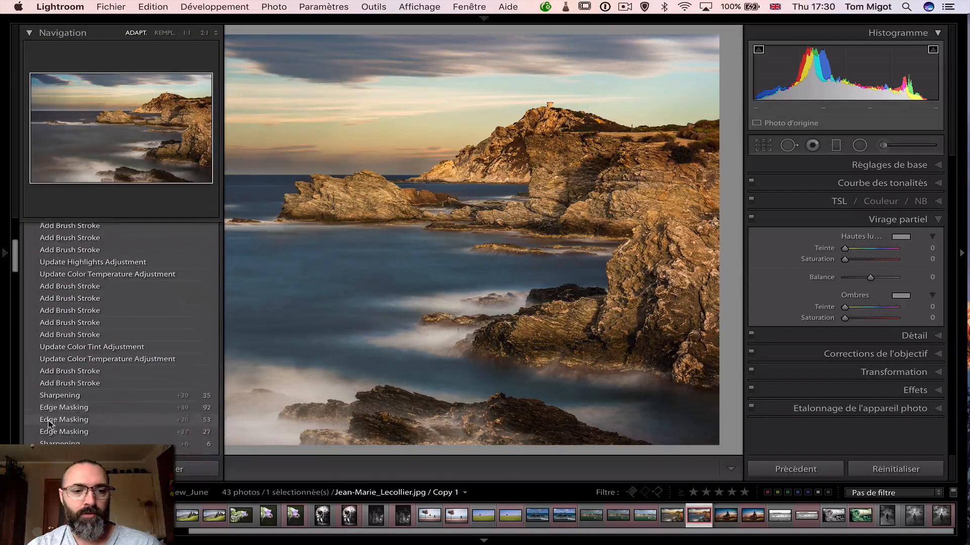
pyautogui.scroll(-2, 48, 420)
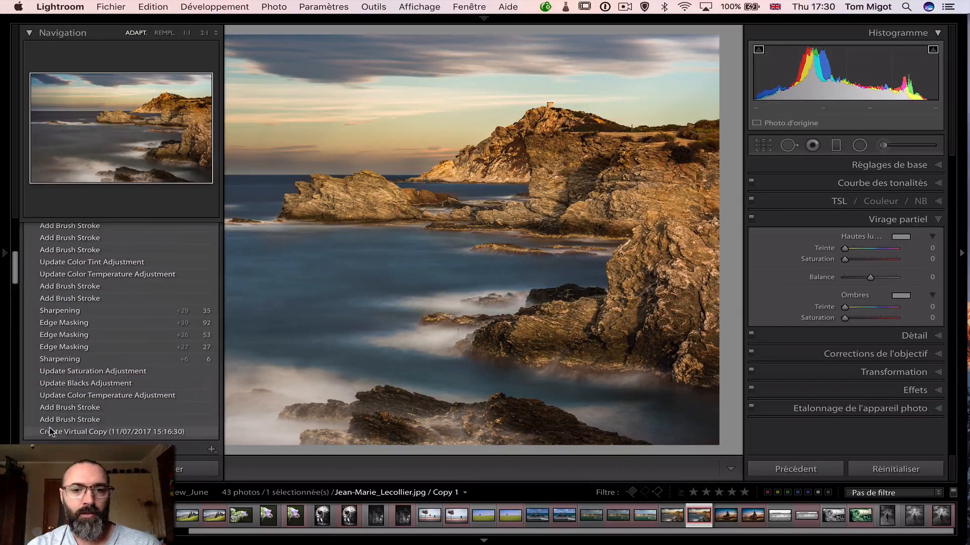
pyautogui.click(50, 431)
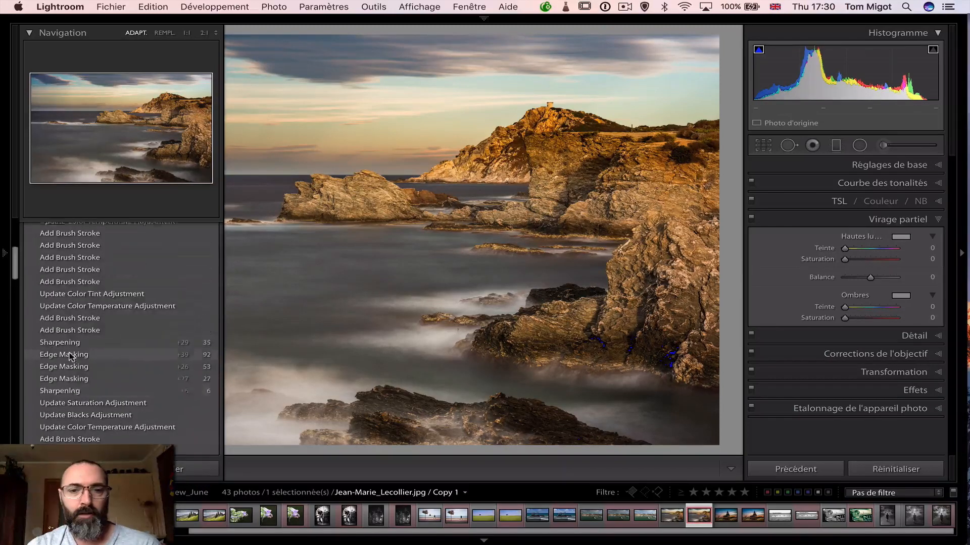
pyautogui.scroll(8, 69, 356)
pyautogui.click(59, 280)
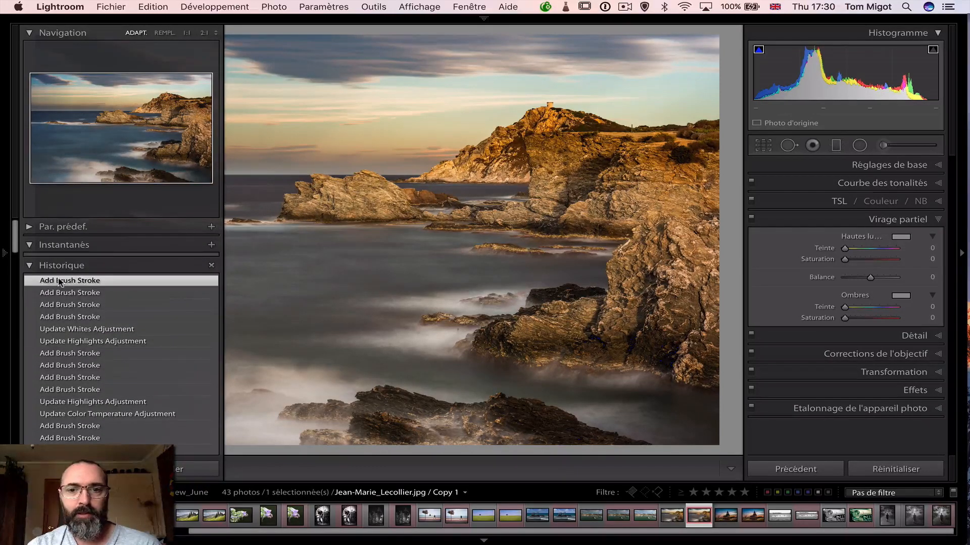
pyautogui.press('F7')
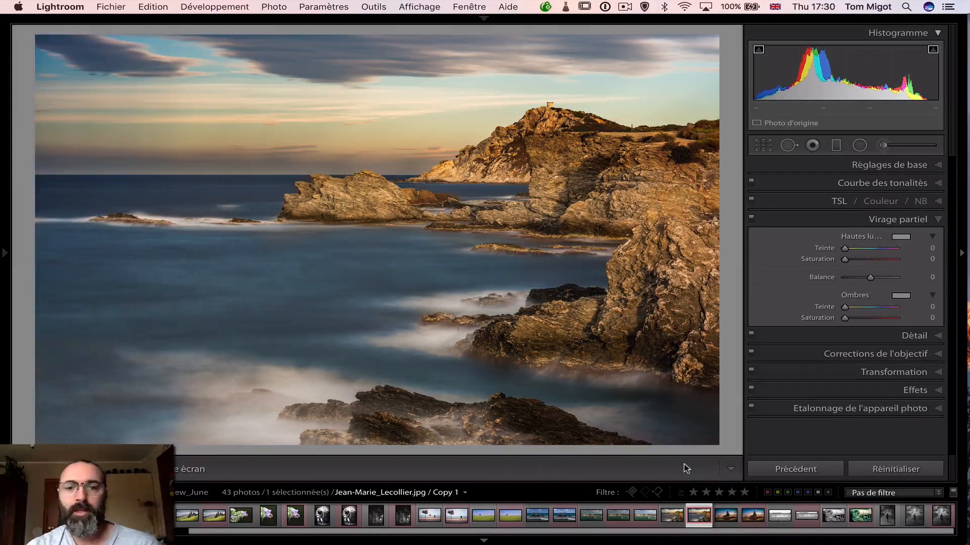
# Select both coastline versions again and compare them side by side against a blacked-out interface
pyautogui.click(673, 511)
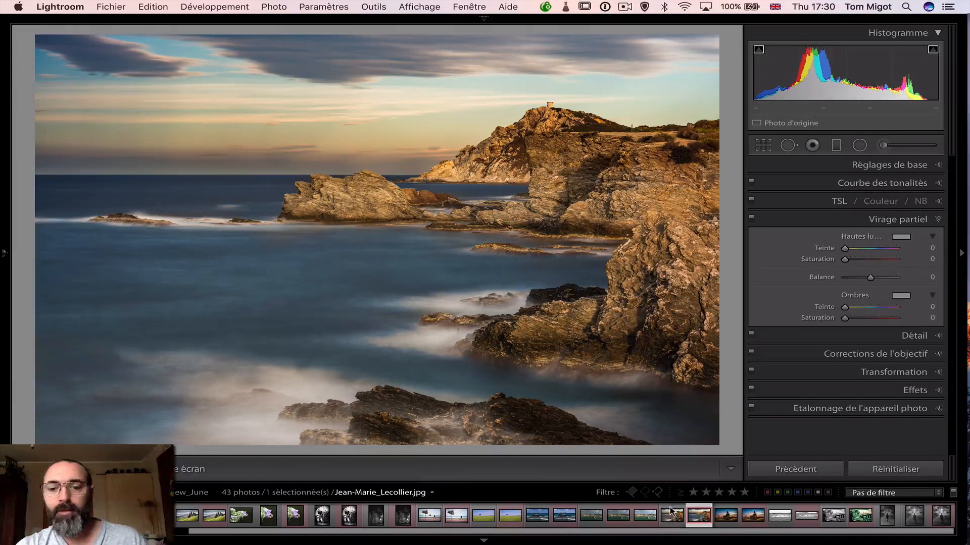
pyautogui.keyDown('shift'); pyautogui.click(700, 515); pyautogui.keyUp('shift')
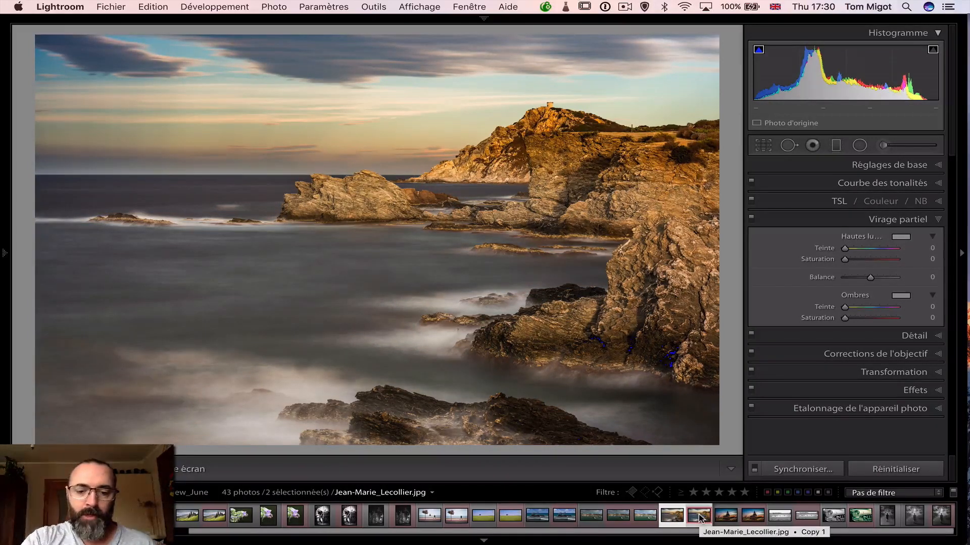
pyautogui.press('c')
pyautogui.press('l')
pyautogui.press('l')
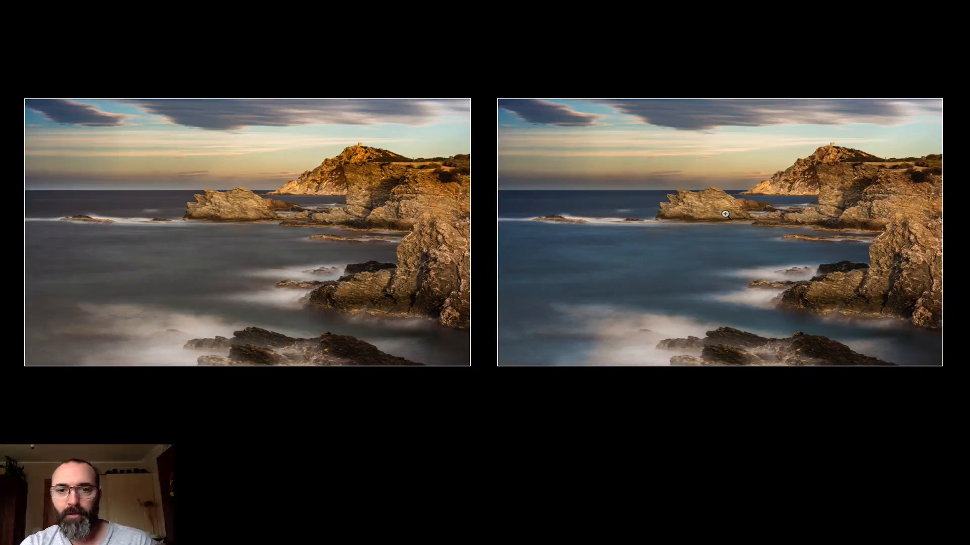
# Restore the lighting, display both coastline versions in Survey view, and dim the surrounding interface
pyautogui.press('l')
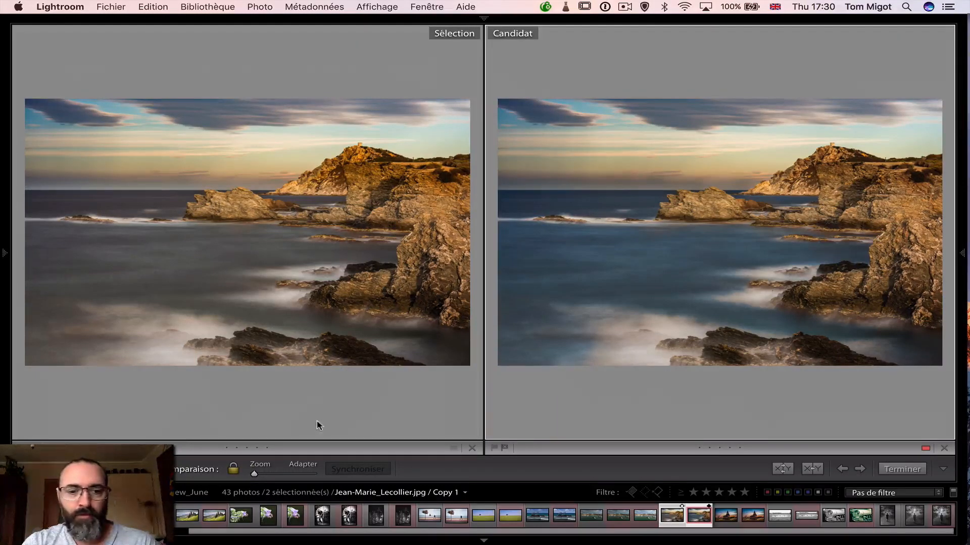
pyautogui.press('n')
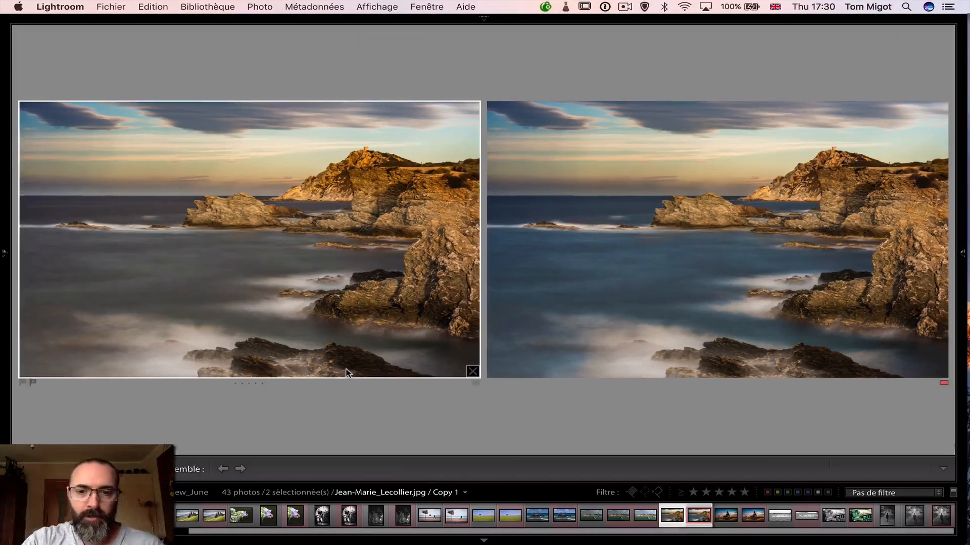
pyautogui.press('l')
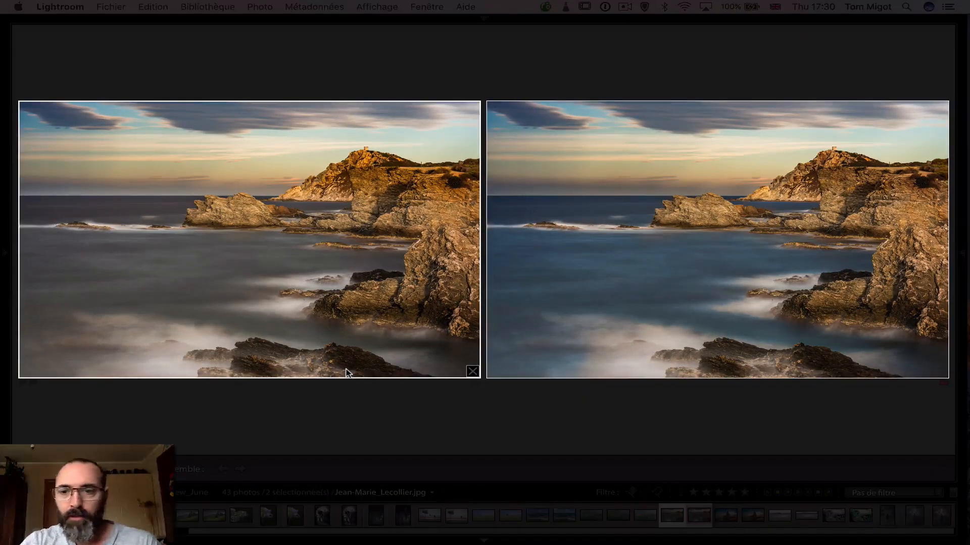
# Compare both coastline versions against a blacked-out interface, and open the unedited one in the Develop module with normal lighting
pyautogui.press('l')
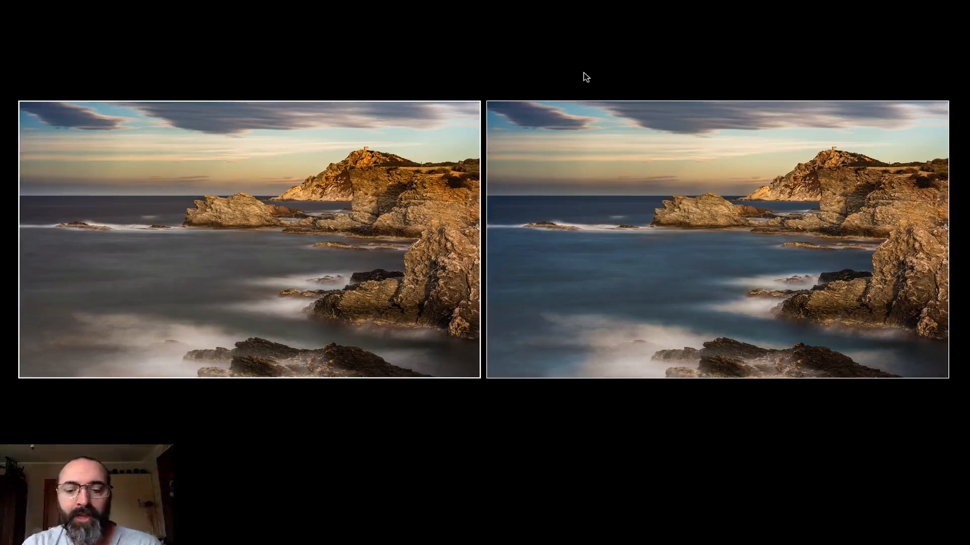
pyautogui.press('d')
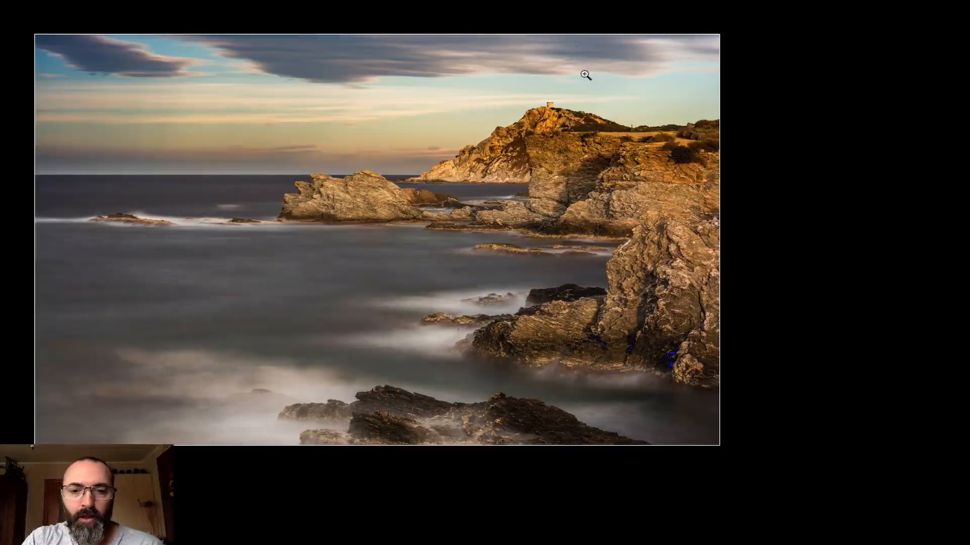
pyautogui.press('l')
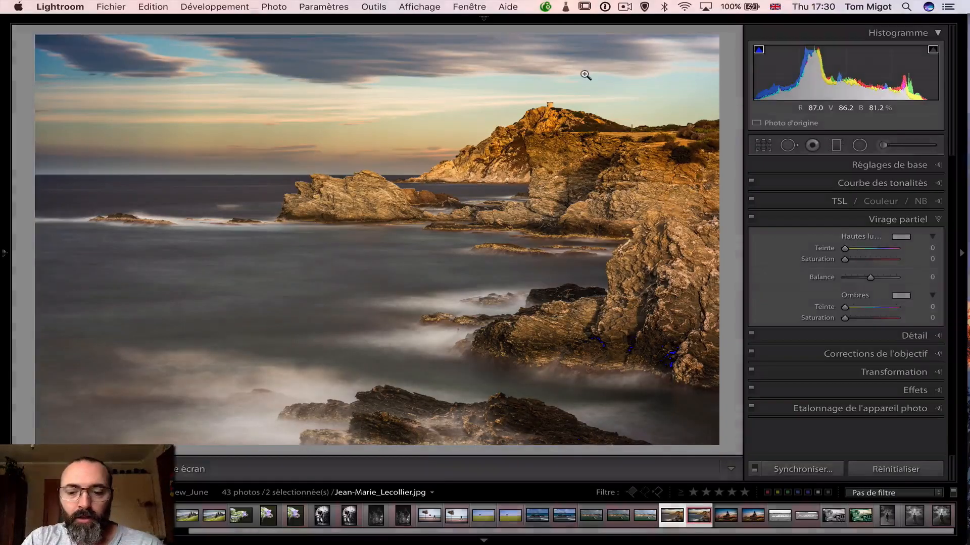
# Open the original see-through church photo at sunset, read its caption and dimensions in the info overlay, and hide the overlay
pyautogui.click(726, 521)
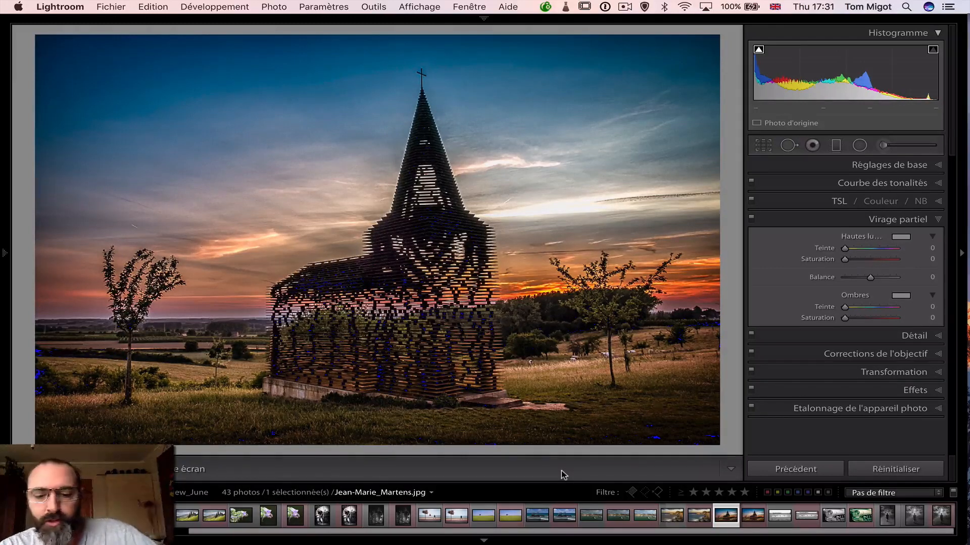
pyautogui.press('i')
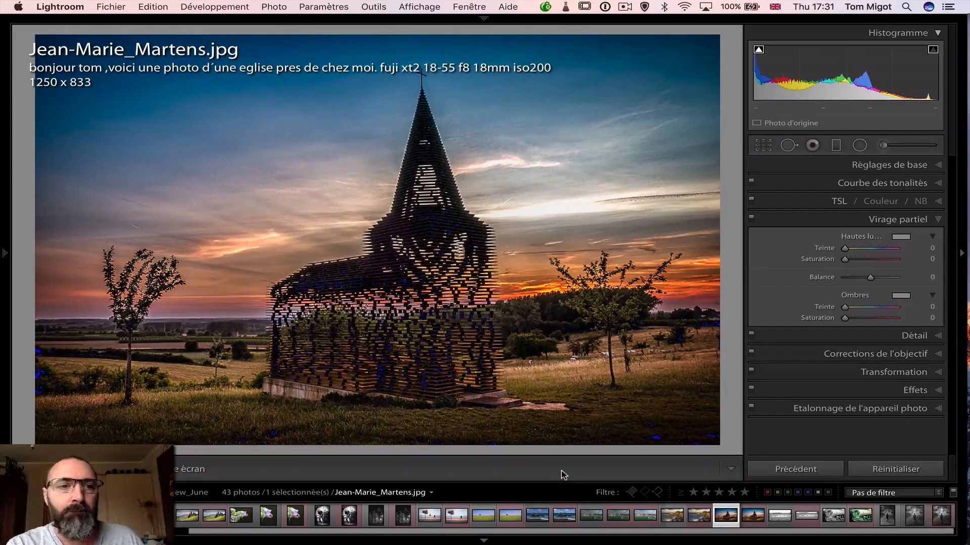
pyautogui.press('i')
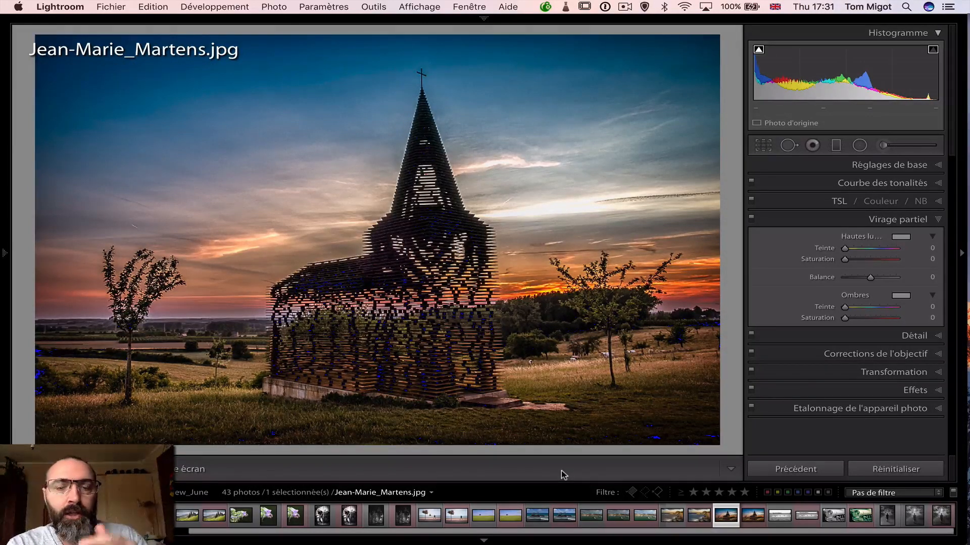
pyautogui.press('i')
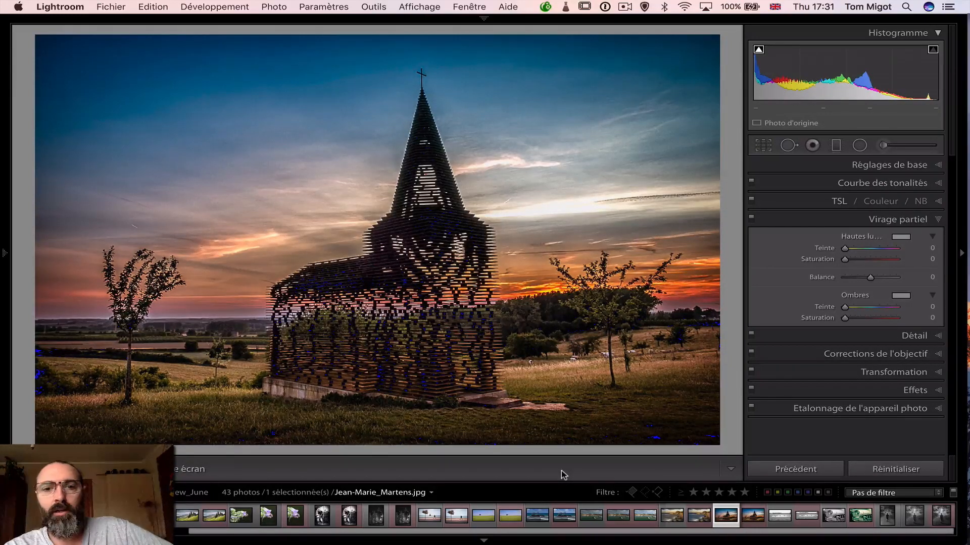
# Switch to Safari and search Google Images for "eglise belgique bois" in a new window
pyautogui.press('super+Tab')
pyautogui.press('super+Tab')
pyautogui.press('super+Tab')
pyautogui.press('super+Tab')
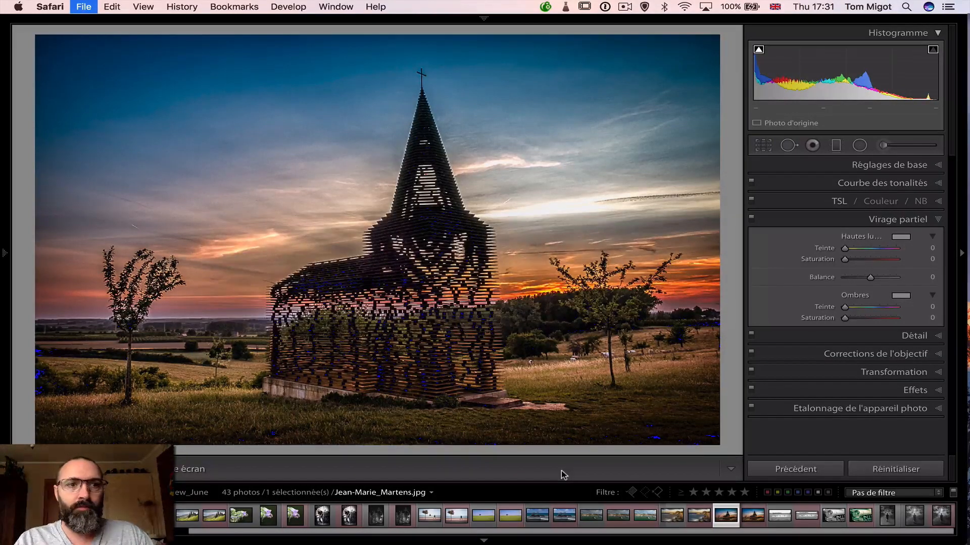
pyautogui.press('super+n')
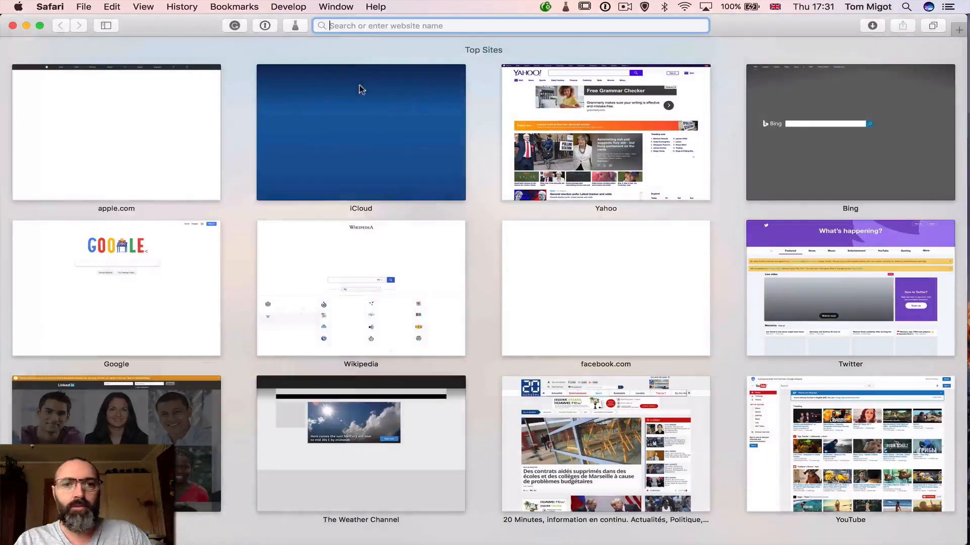
pyautogui.write('e')
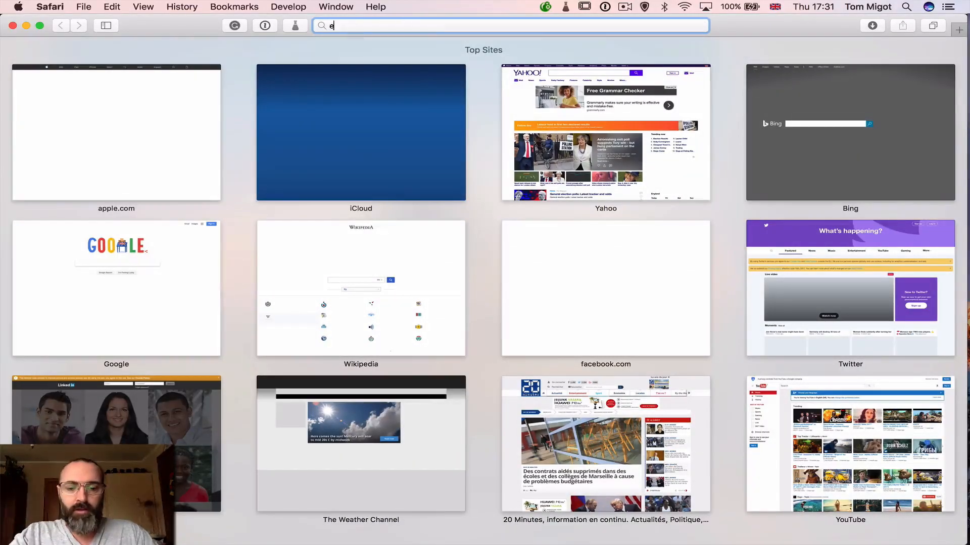
pyautogui.write('glise belgique b')
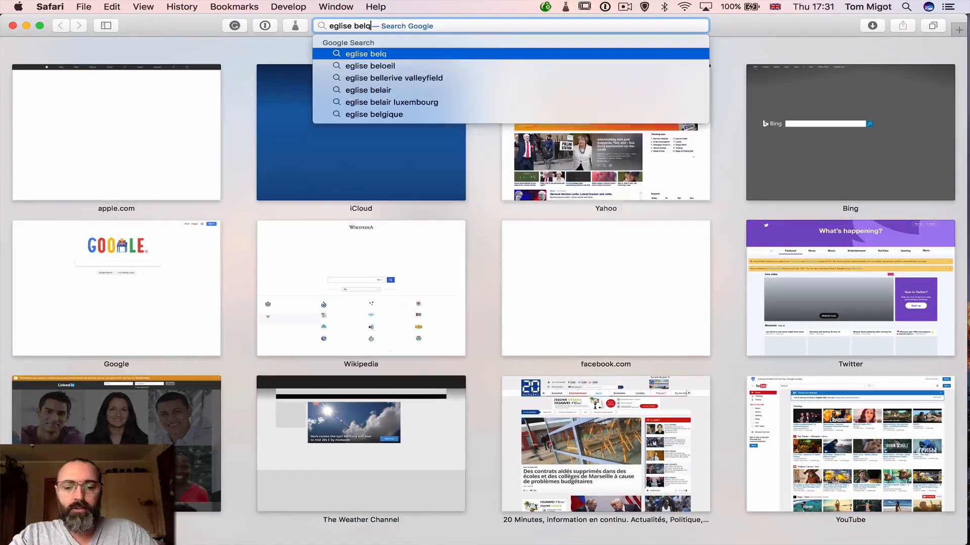
pyautogui.write('ois')
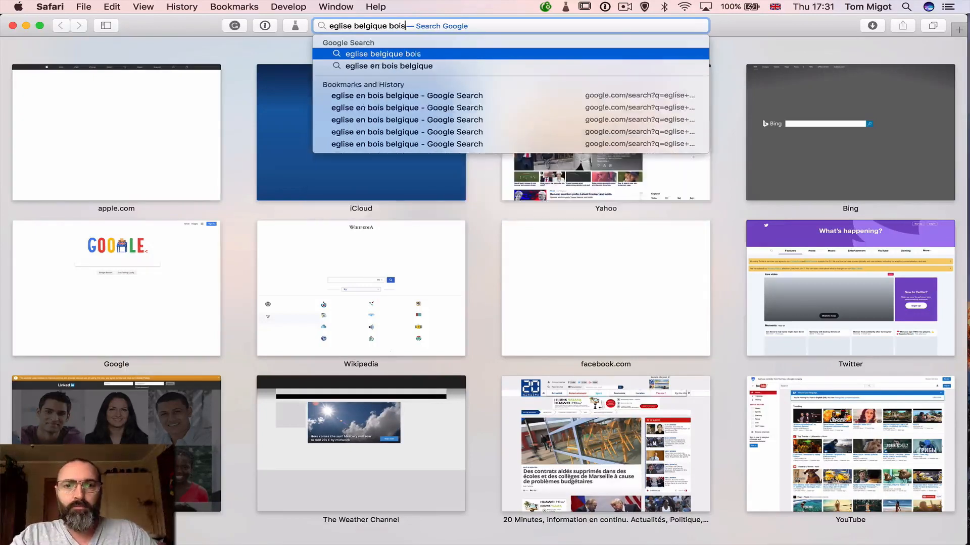
pyautogui.press('Return')
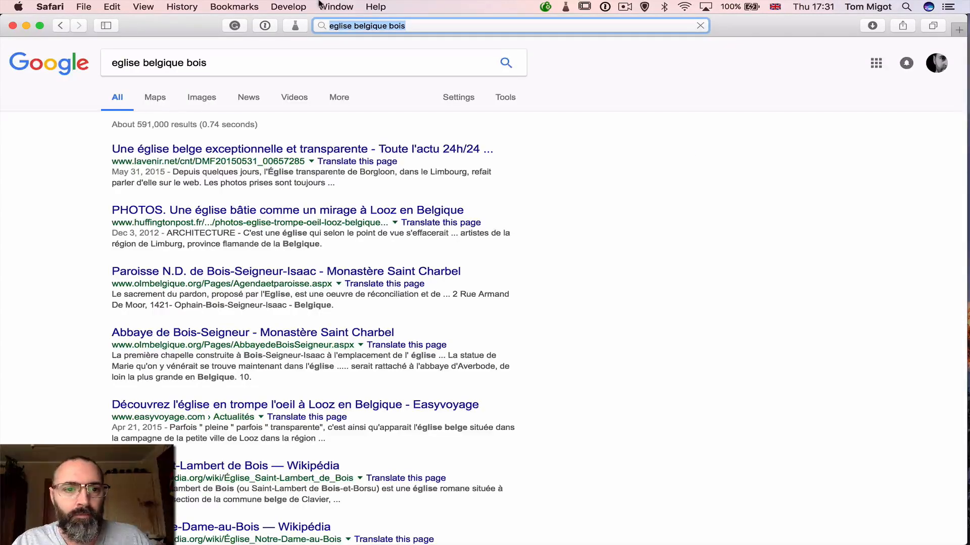
pyautogui.click(200, 97)
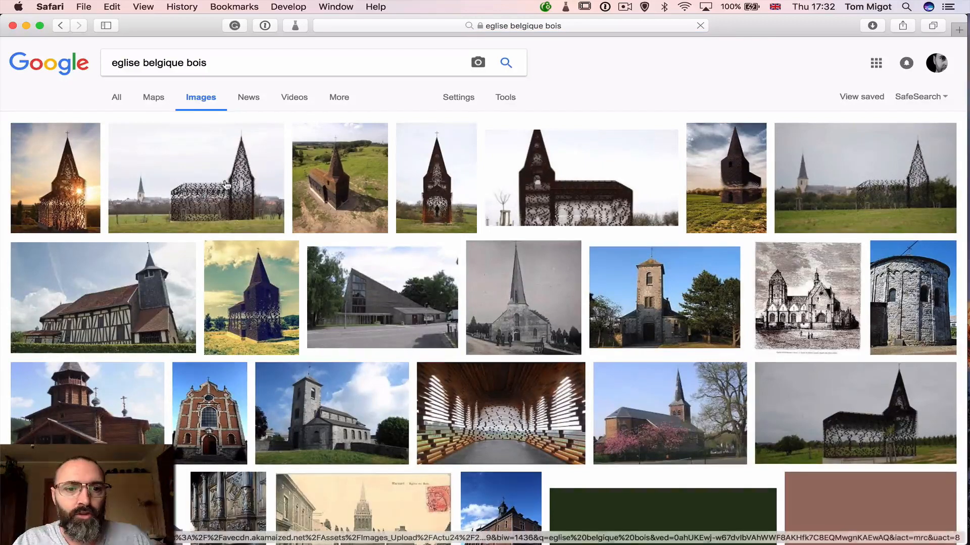
# Enlarge several church photos from the image results and related images, ending with the blogcente autumn view
pyautogui.click(226, 184)
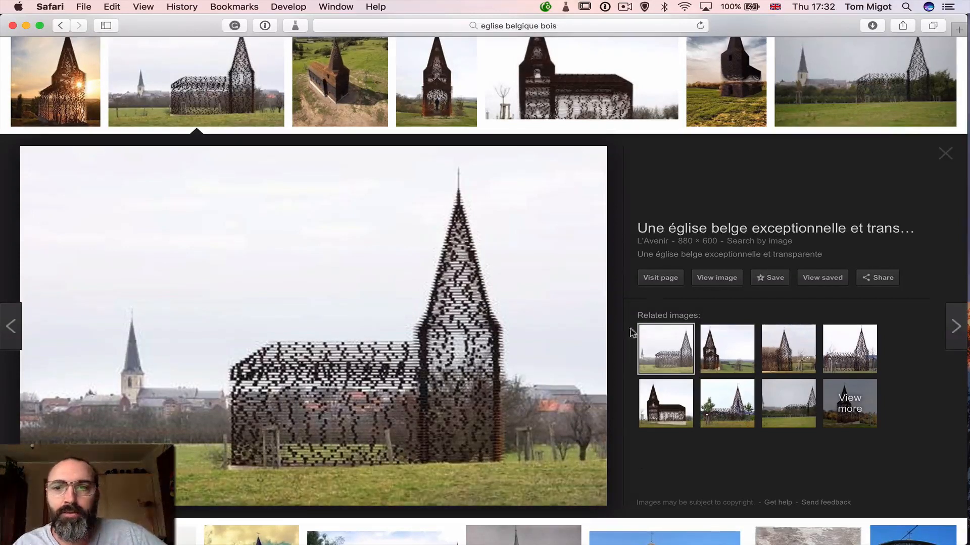
pyautogui.click(727, 91)
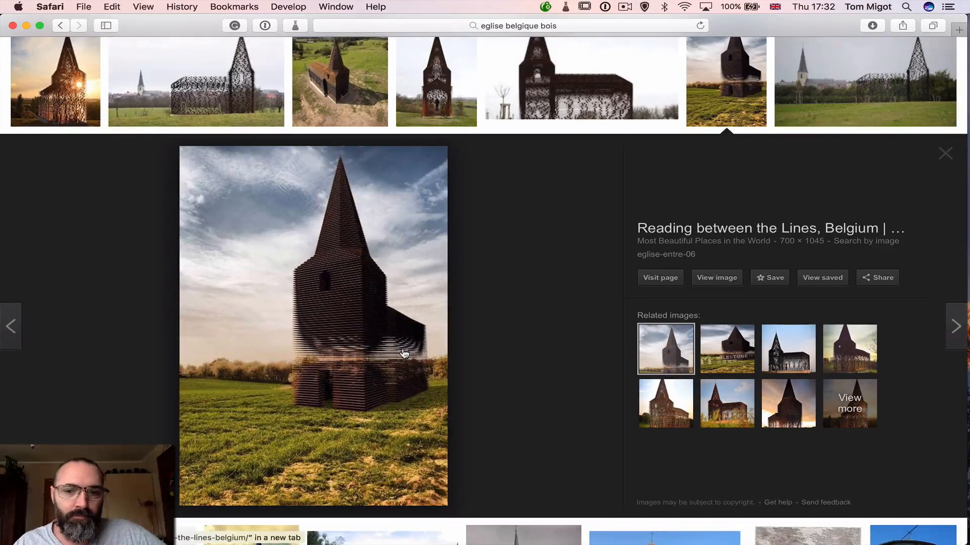
pyautogui.click(796, 350)
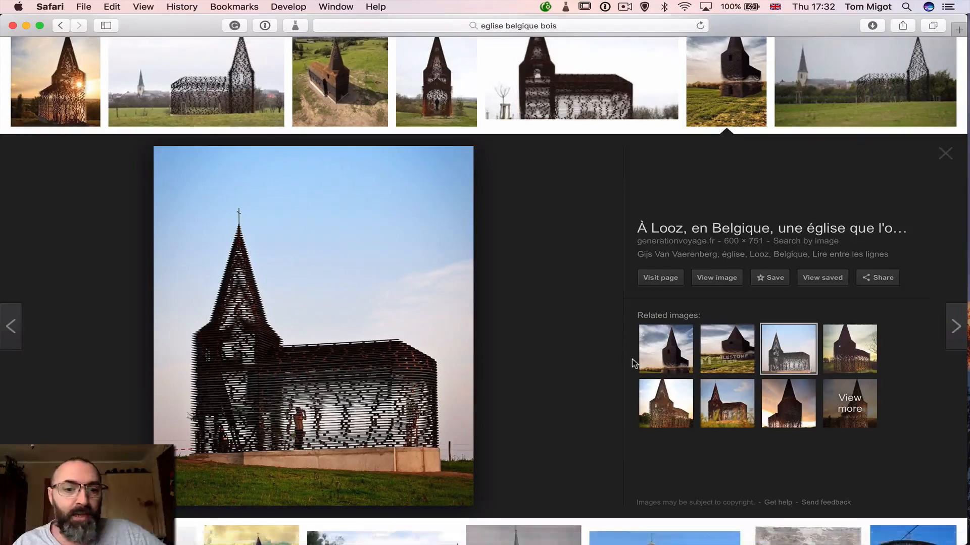
pyautogui.click(70, 106)
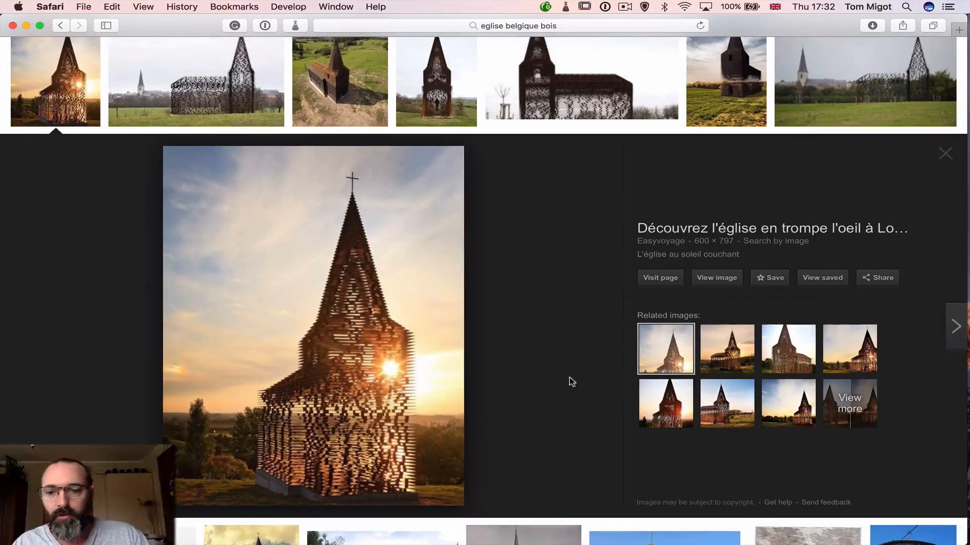
pyautogui.click(727, 403)
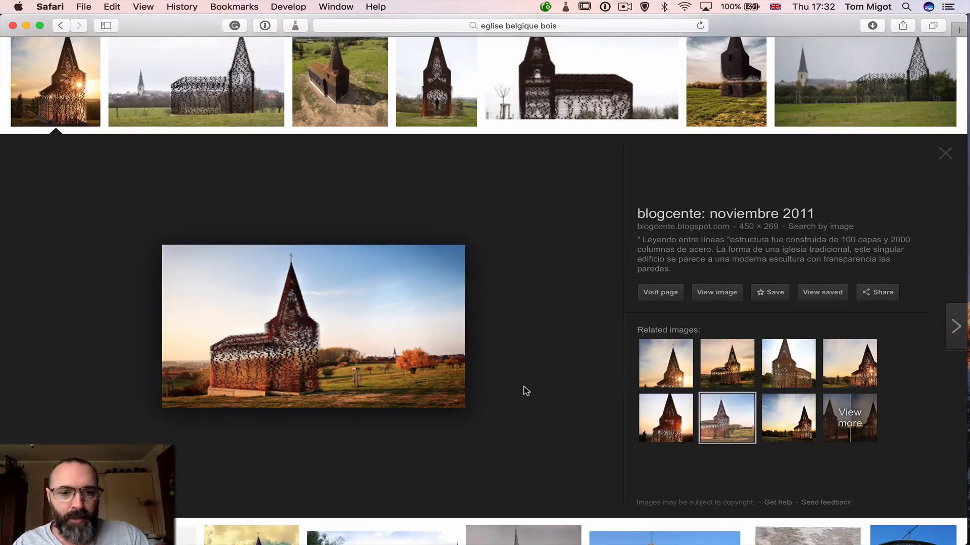
# Switch back to Lightroom, turn off the shadow clipping overlay, and compare the church photo with the enlarged reference image in Safari
pyautogui.press('super+Tab')
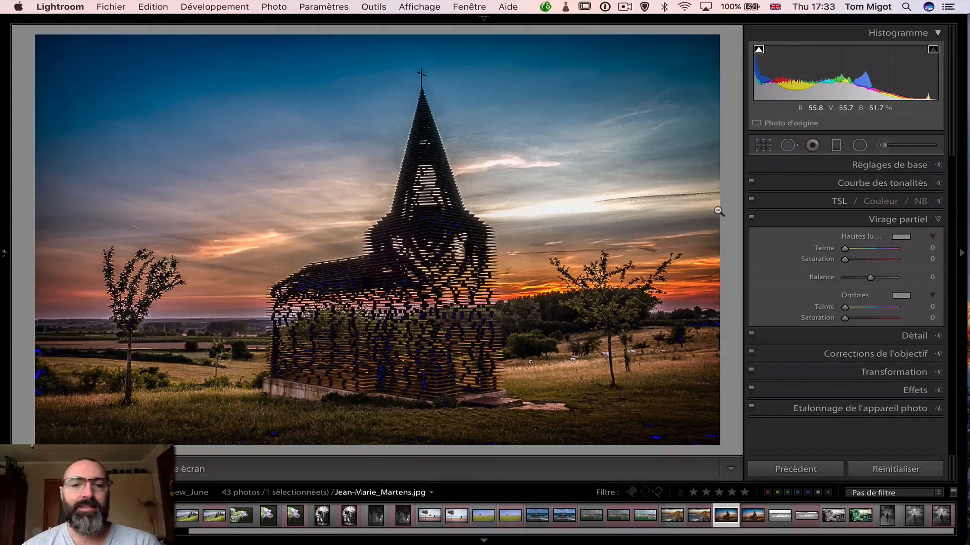
pyautogui.click(759, 50)
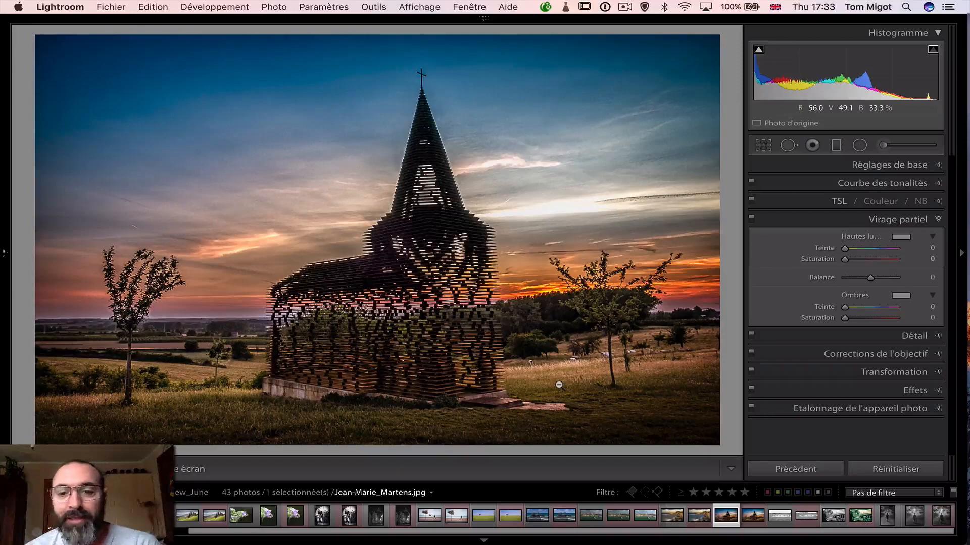
pyautogui.press('super+Tab')
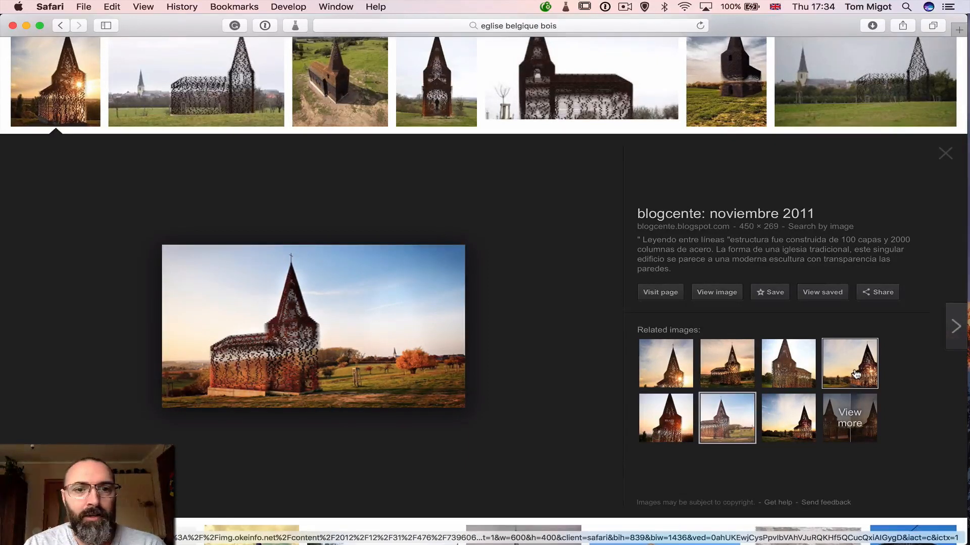
pyautogui.press('super+Tab')
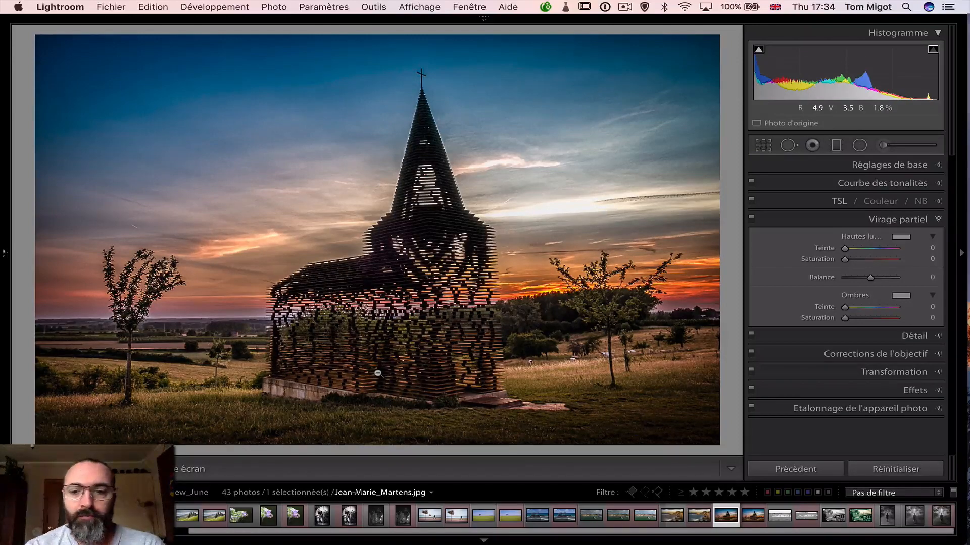
# Compare the original church photo repeatedly with its edited Copy 1, first at full size and again at a reduced zoom
pyautogui.press('super+apostrophe')
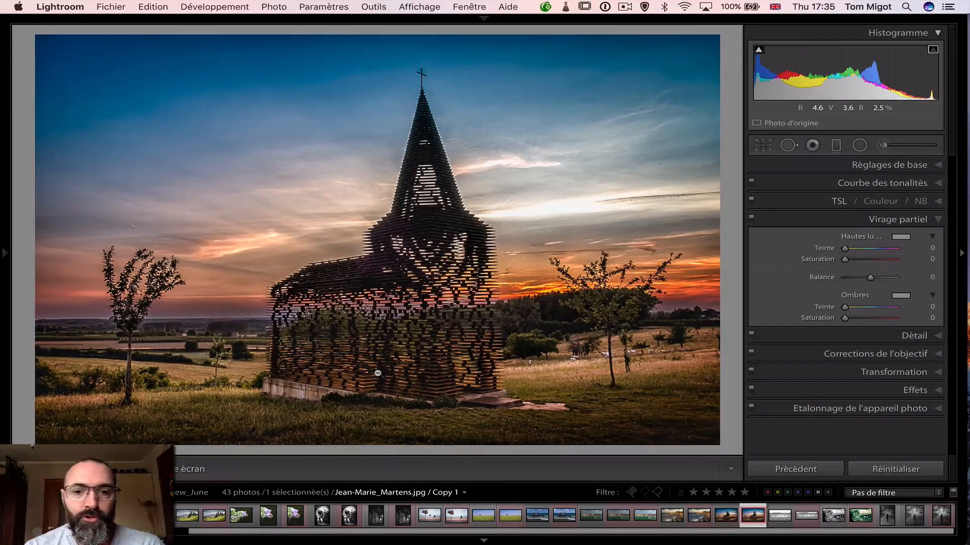
pyautogui.press('Left')
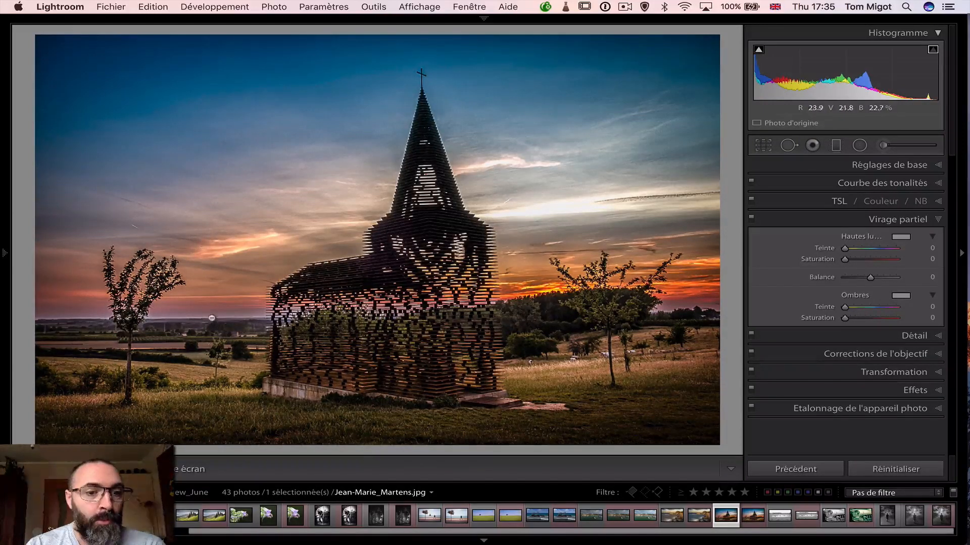
pyautogui.click(128, 314)
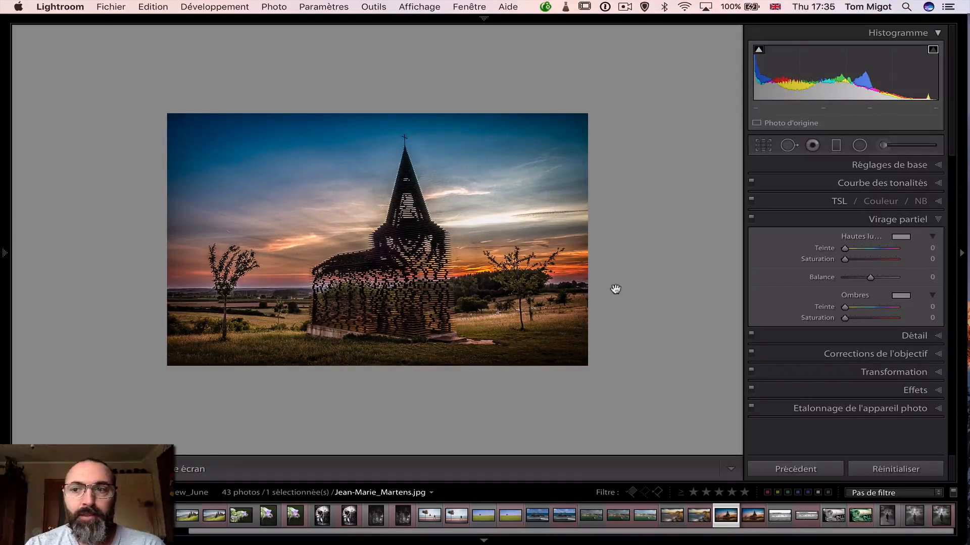
pyautogui.press('super+apostrophe')
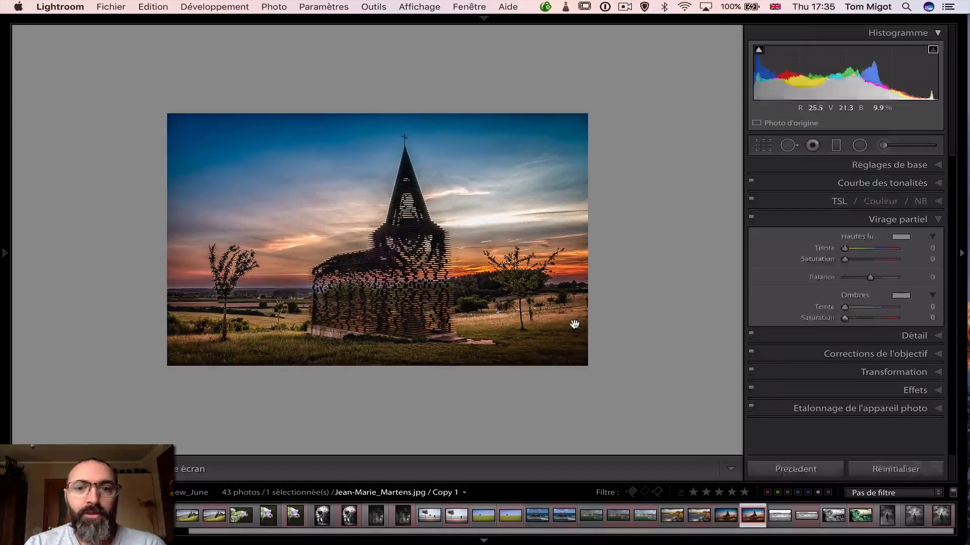
pyautogui.press('Left')
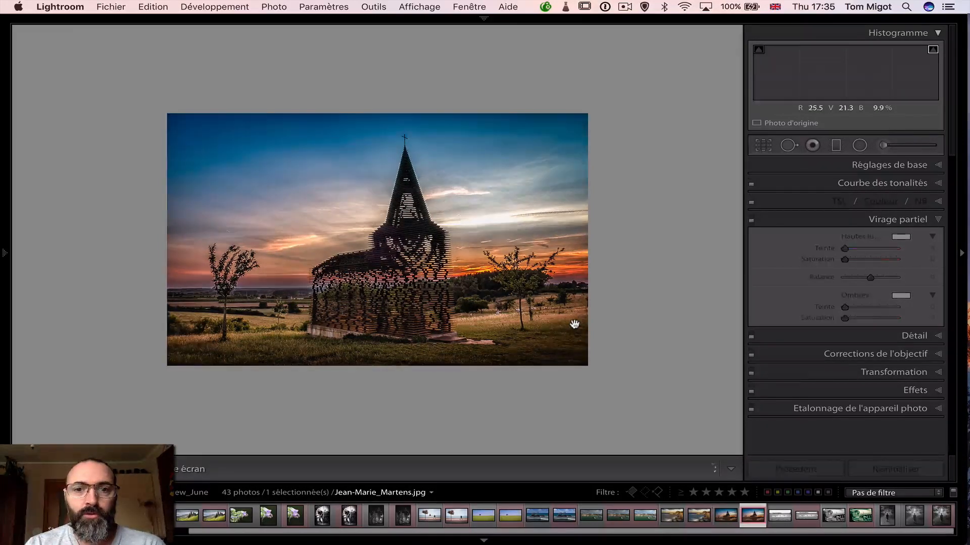
pyautogui.press('Right')
pyautogui.press('Left')
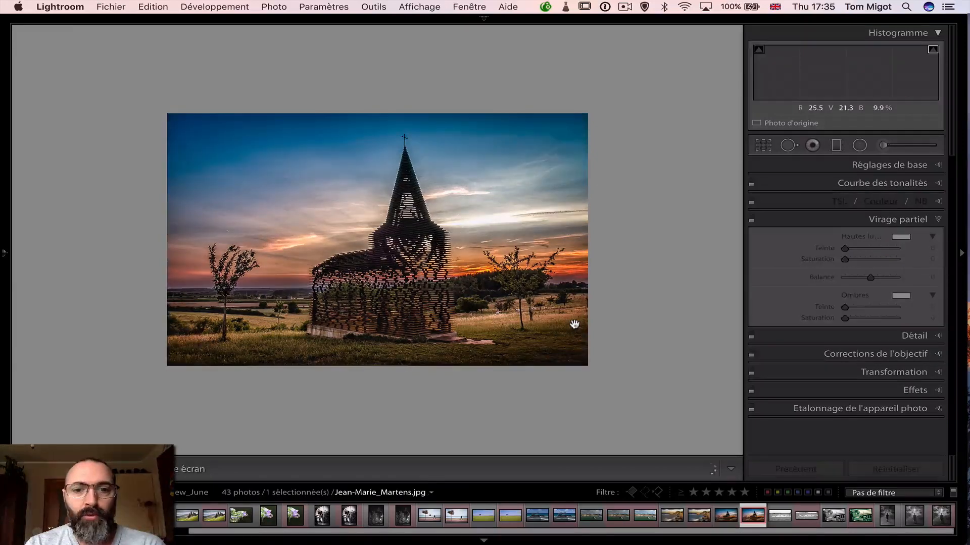
pyautogui.press('Right')
pyautogui.press('Left')
pyautogui.press('Right')
pyautogui.press('Left')
pyautogui.press('Right')
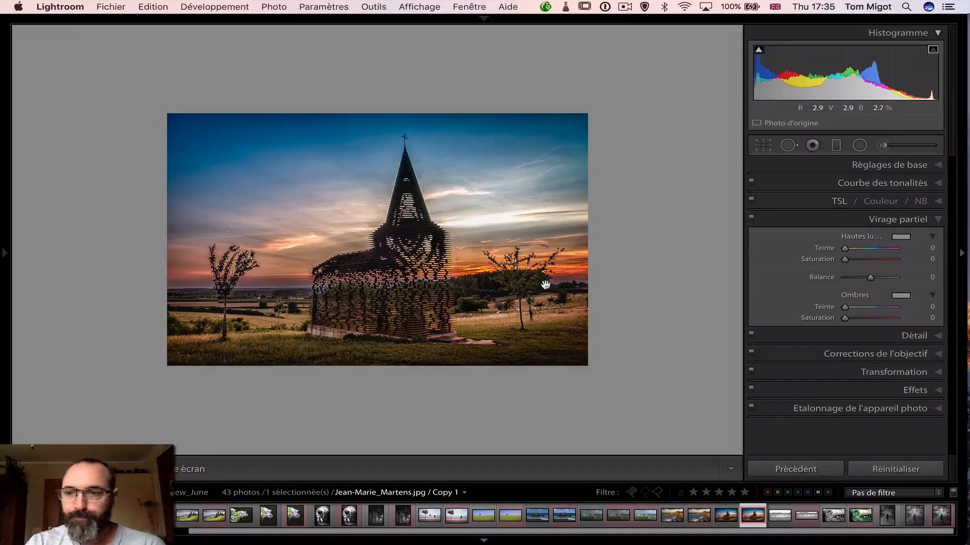
# Examine the edited church copy's basic settings and the two adjustment brush masks on the horizon and the church
pyautogui.moveTo(3, 252)
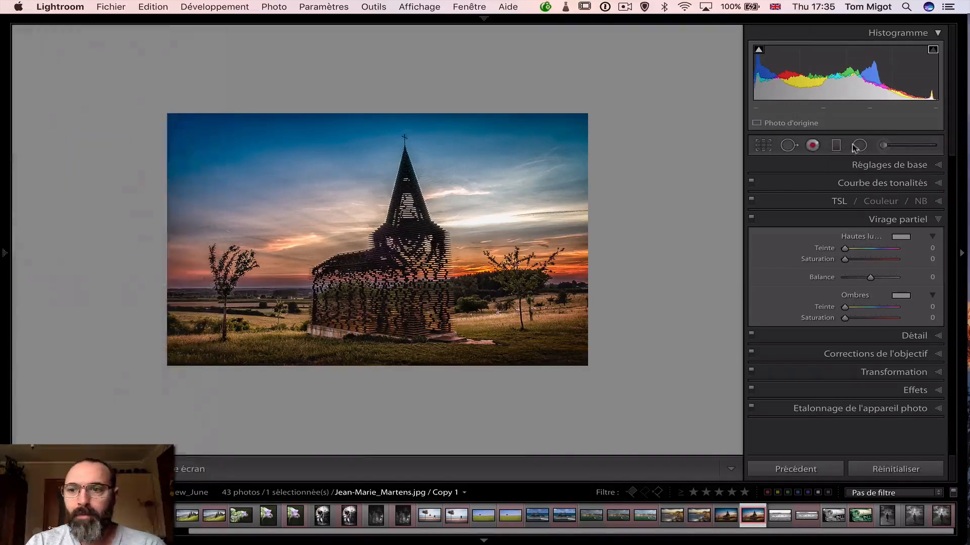
pyautogui.click(929, 163)
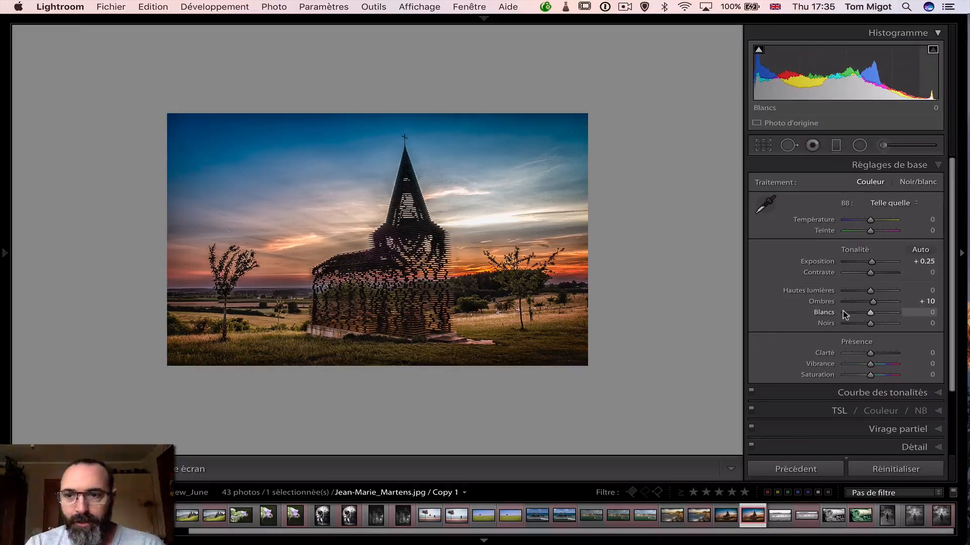
pyautogui.click(881, 145)
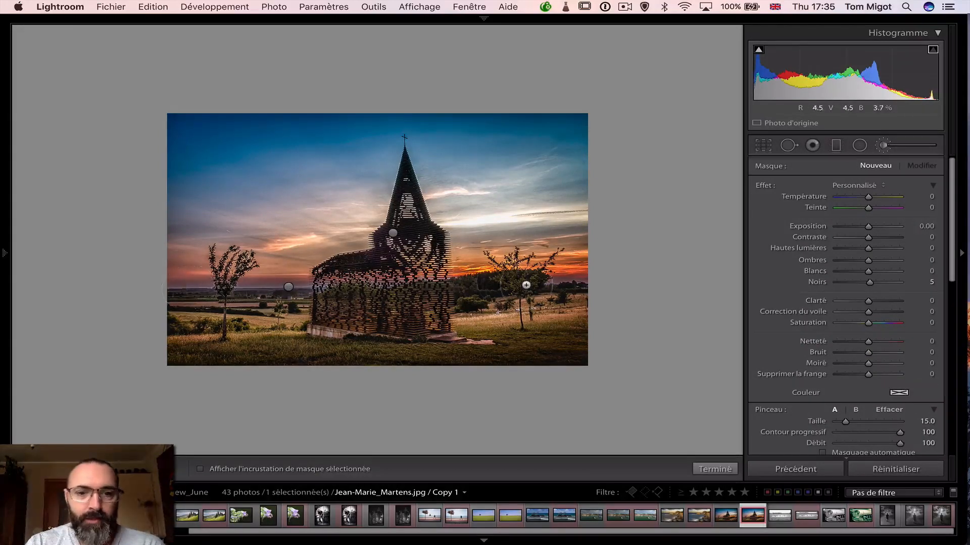
pyautogui.click(289, 287)
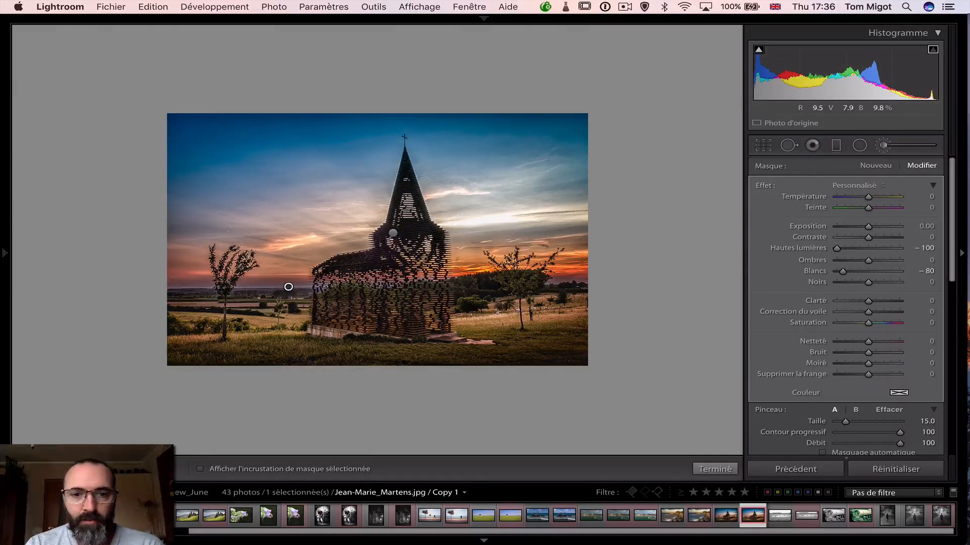
pyautogui.click(393, 233)
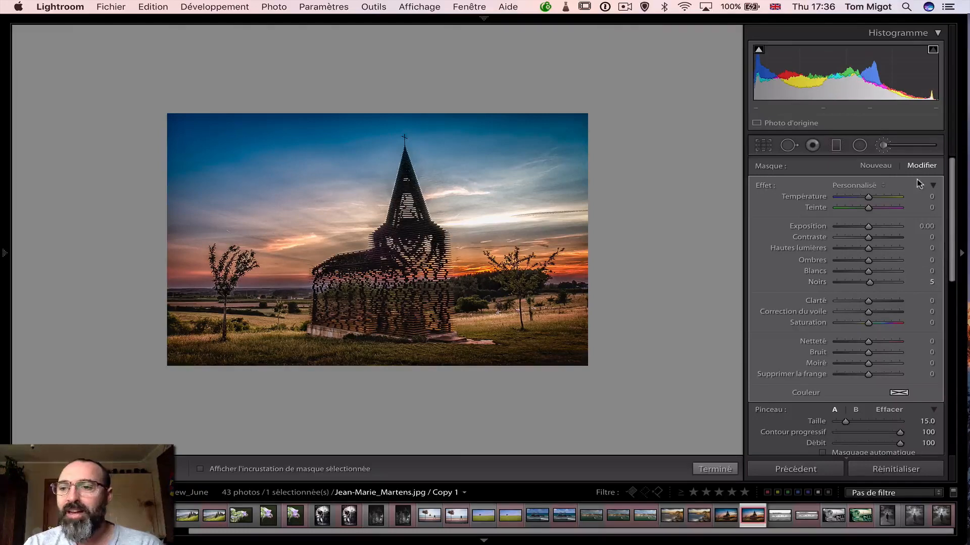
# Close the adjustment brush on the edited church copy and examine its manual lens vignetting and post-crop vignette settings
pyautogui.click(886, 146)
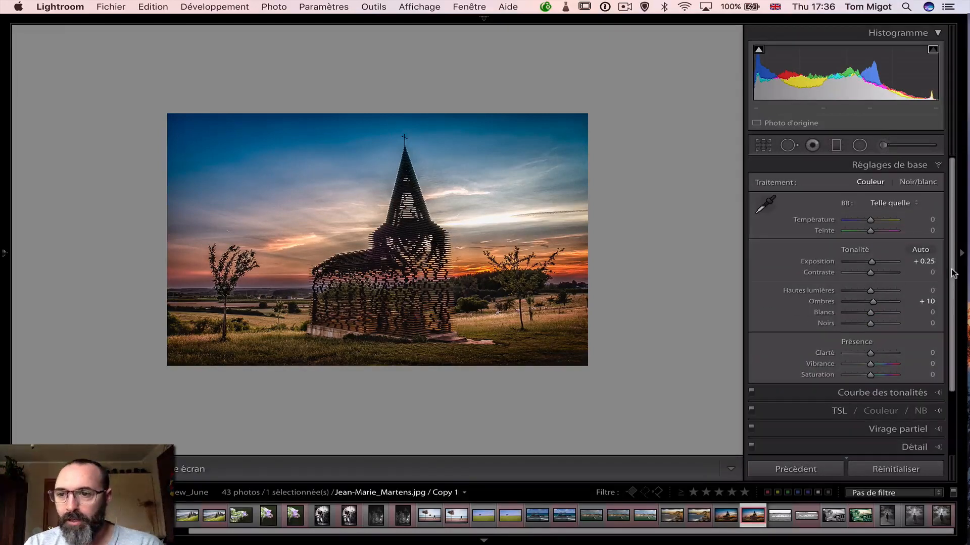
pyautogui.moveTo(953, 277); pyautogui.dragTo(953, 357)
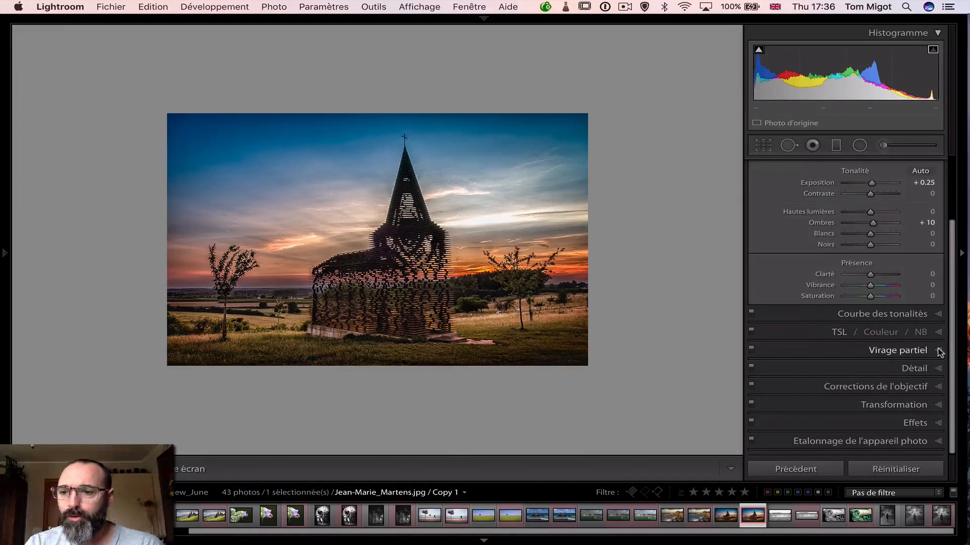
pyautogui.click(933, 387)
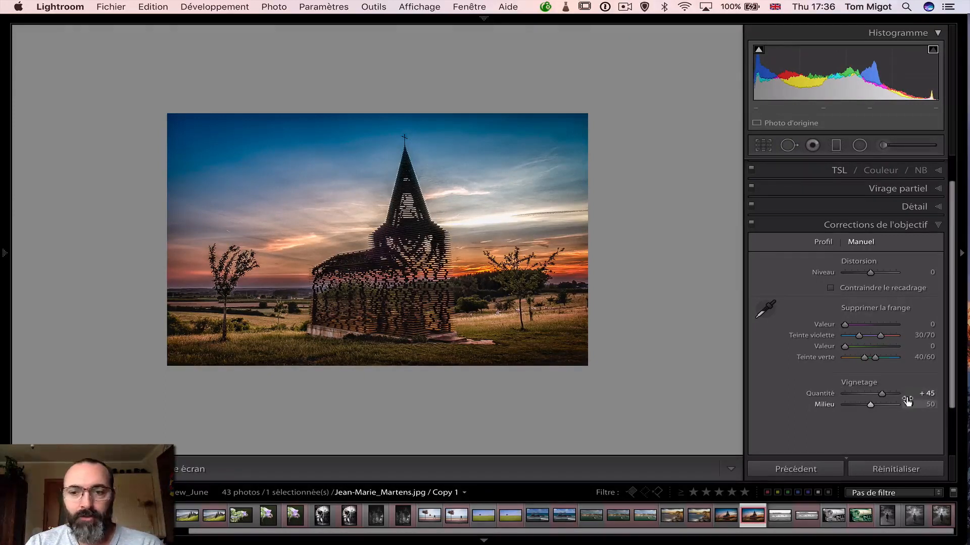
pyautogui.scroll(-3, 951, 435)
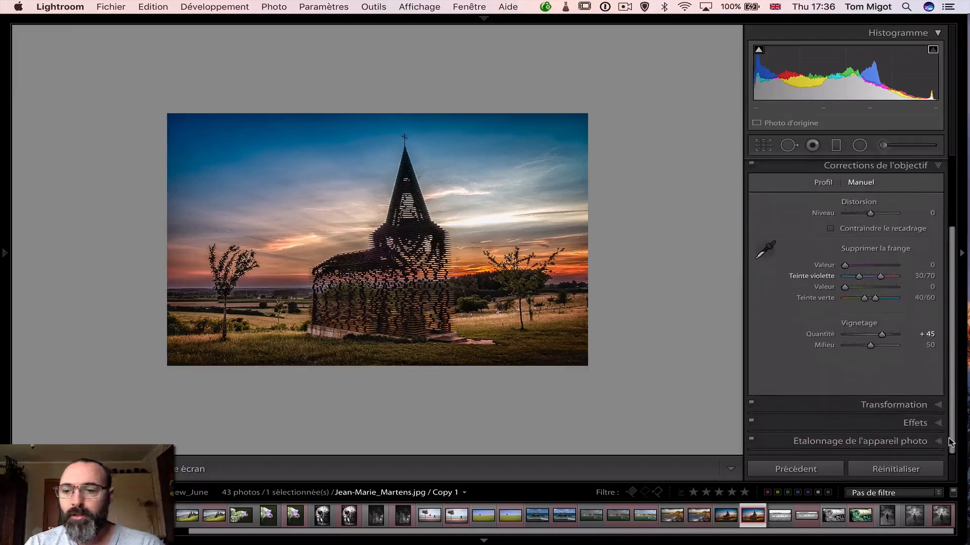
pyautogui.click(935, 423)
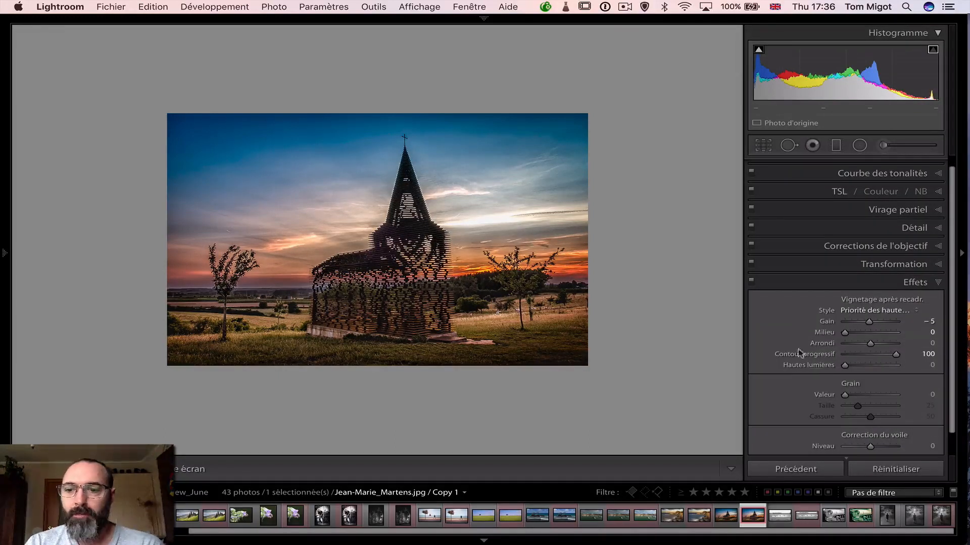
pyautogui.scroll(-1, 781, 341)
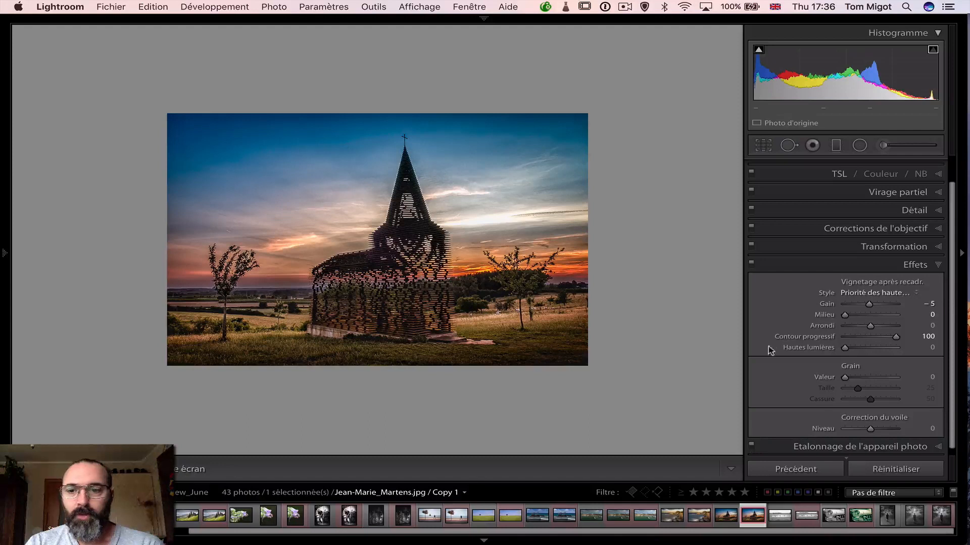
# Toggle the Effects adjustments off and on repeatedly to compare the church copy with and without the post-crop vignette, leaving them enabled
pyautogui.click(752, 264)
pyautogui.click(752, 264)
pyautogui.click(752, 265)
pyautogui.click(752, 264)
pyautogui.click(751, 264)
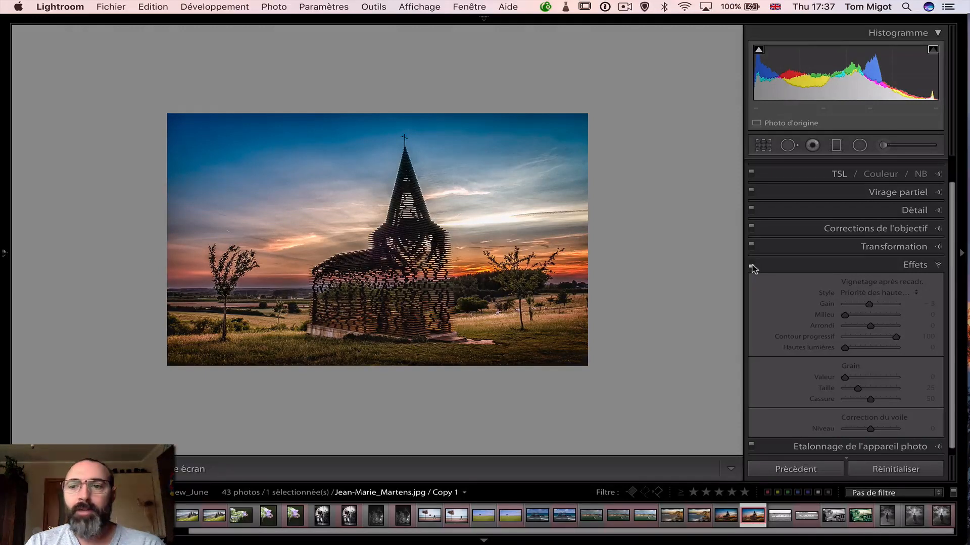
pyautogui.click(751, 265)
pyautogui.click(751, 264)
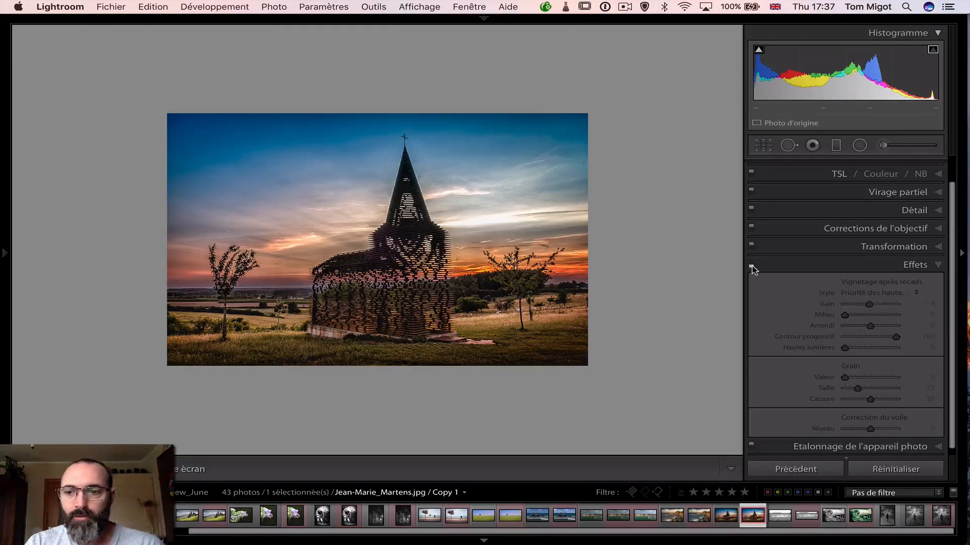
pyautogui.click(751, 265)
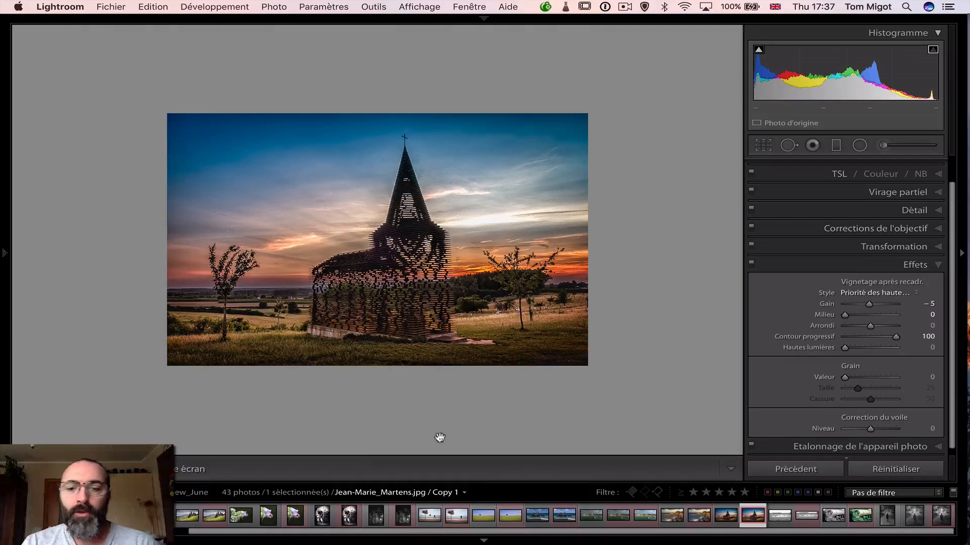
# Compare the original church photo side by side with its edited Copy 1 against a fully blacked-out interface
pyautogui.keyDown('super'); pyautogui.click(722, 518); pyautogui.keyUp('super')
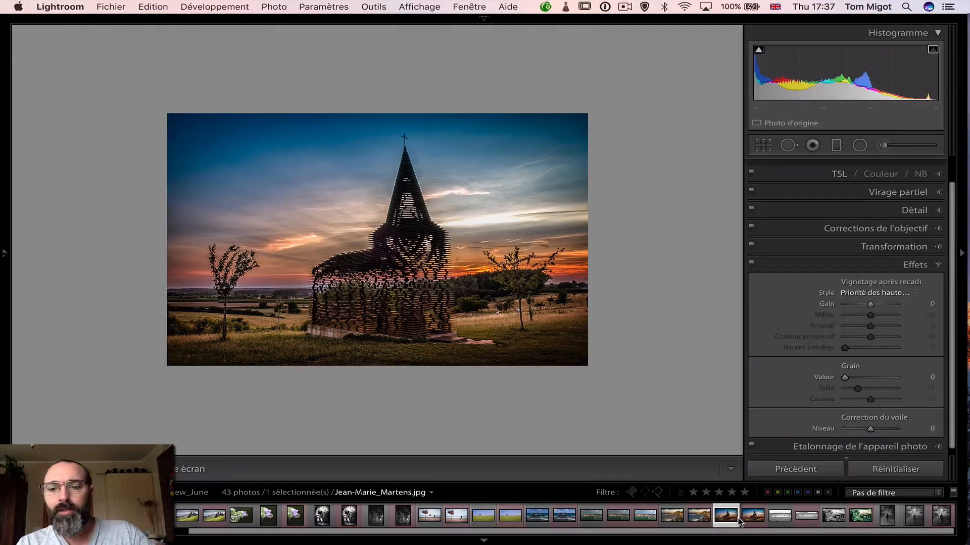
pyautogui.press('c')
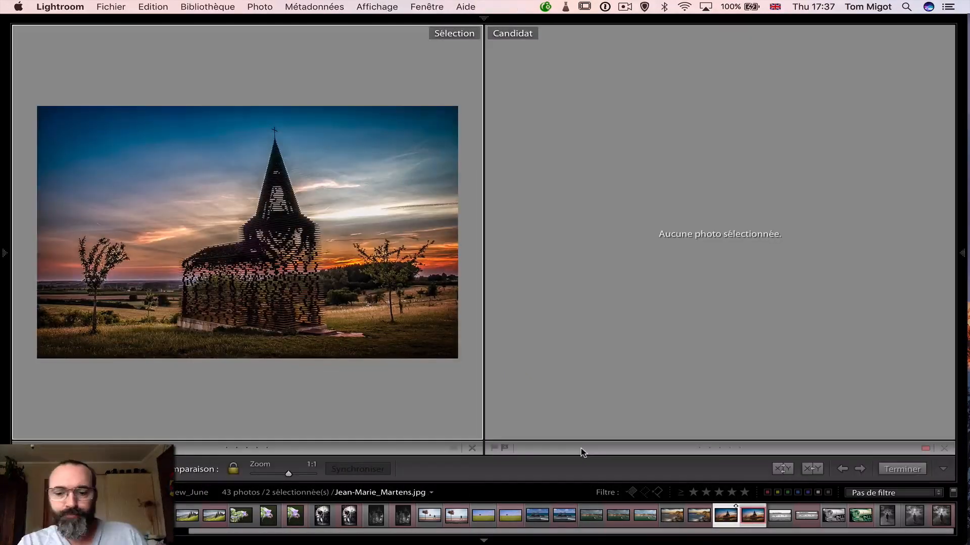
pyautogui.press('l')
pyautogui.press('l')
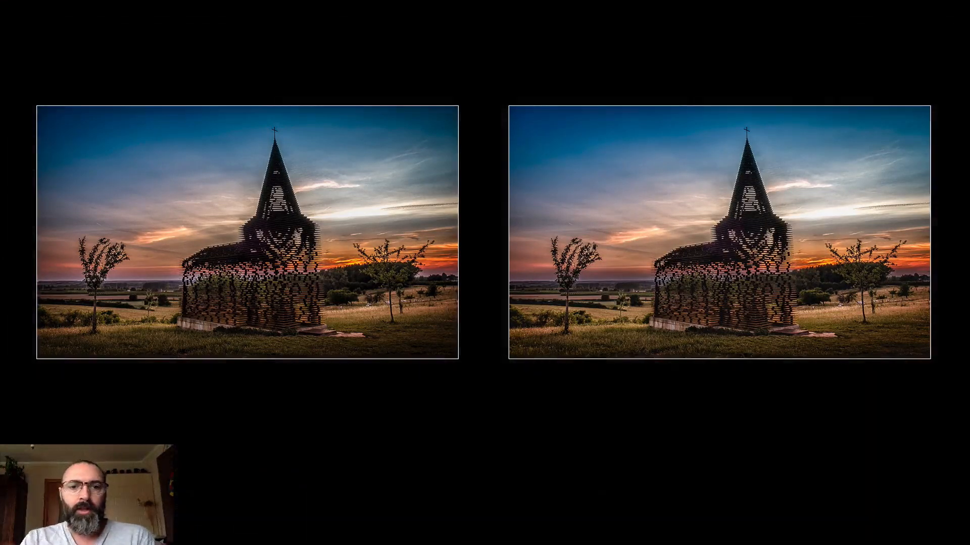
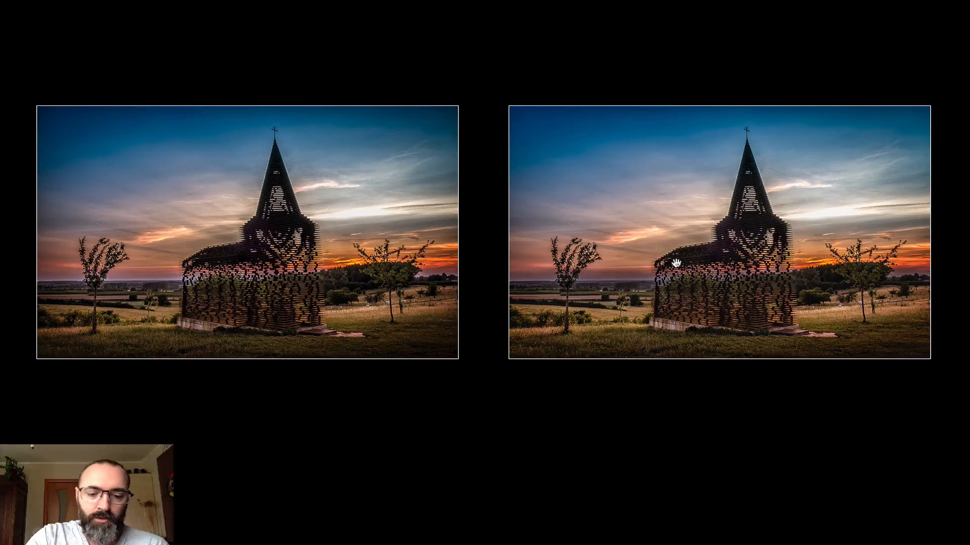
# Leave the blacked-out comparison and send the original church photo to Photoshop CC 2017, choosing to edit the original file
pyautogui.press('d')
pyautogui.press('l')
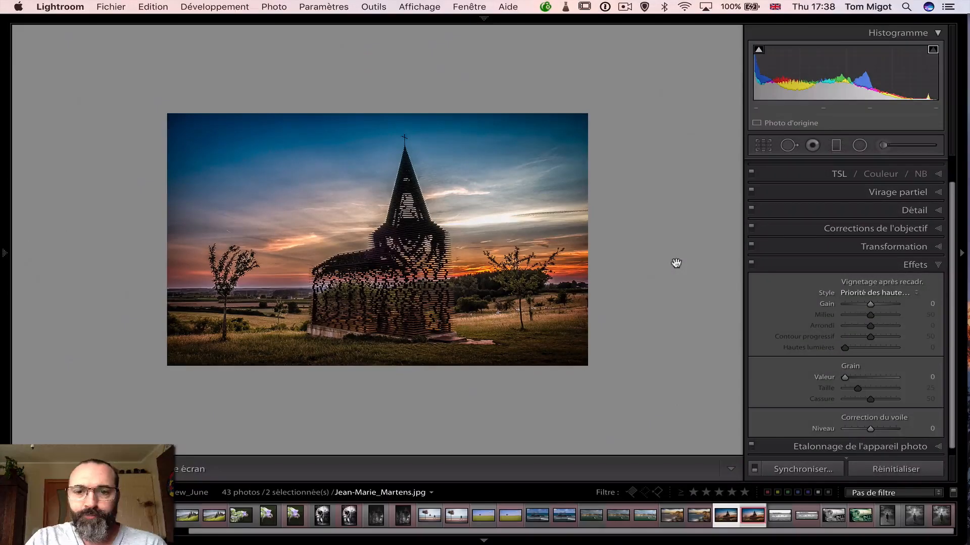
pyautogui.rightClick(449, 248)
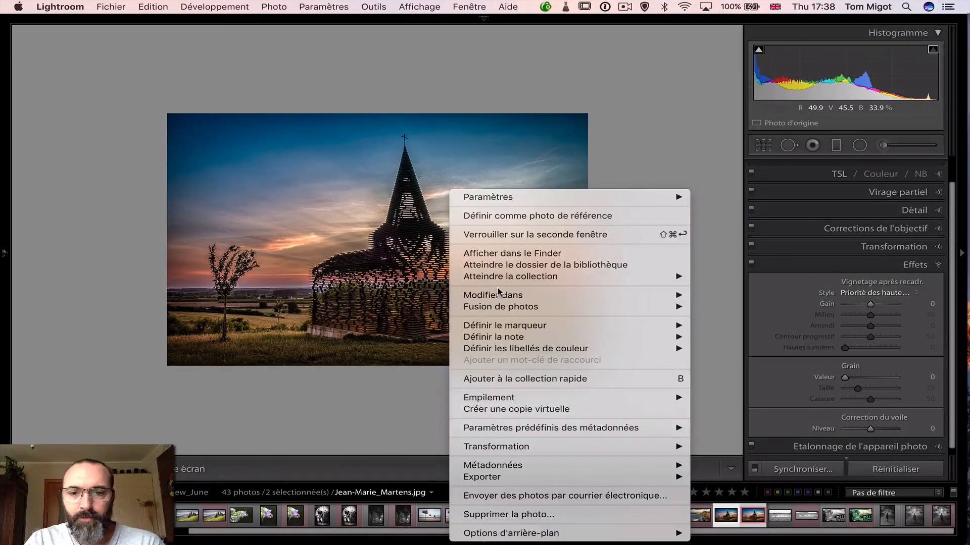
pyautogui.moveTo(497, 295)
pyautogui.click(720, 297)
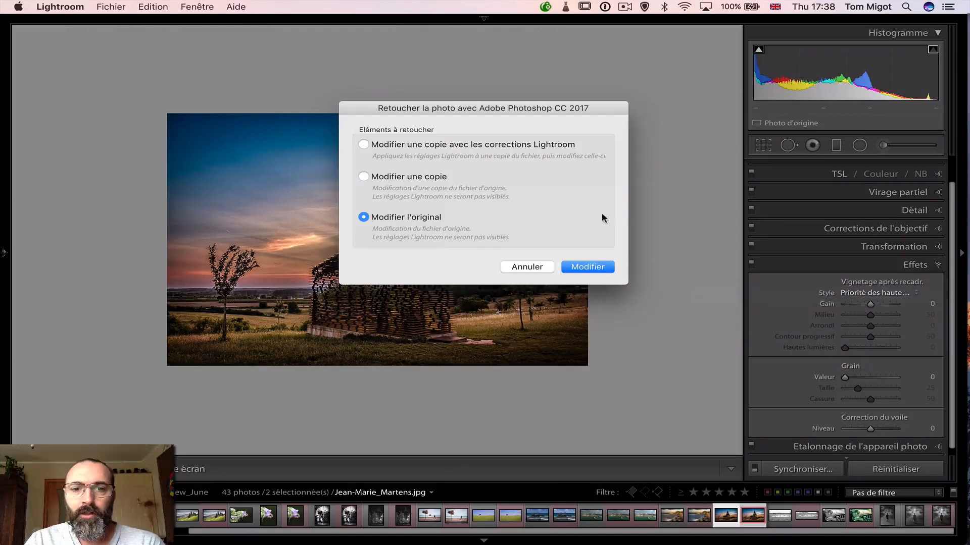
pyautogui.click(589, 268)
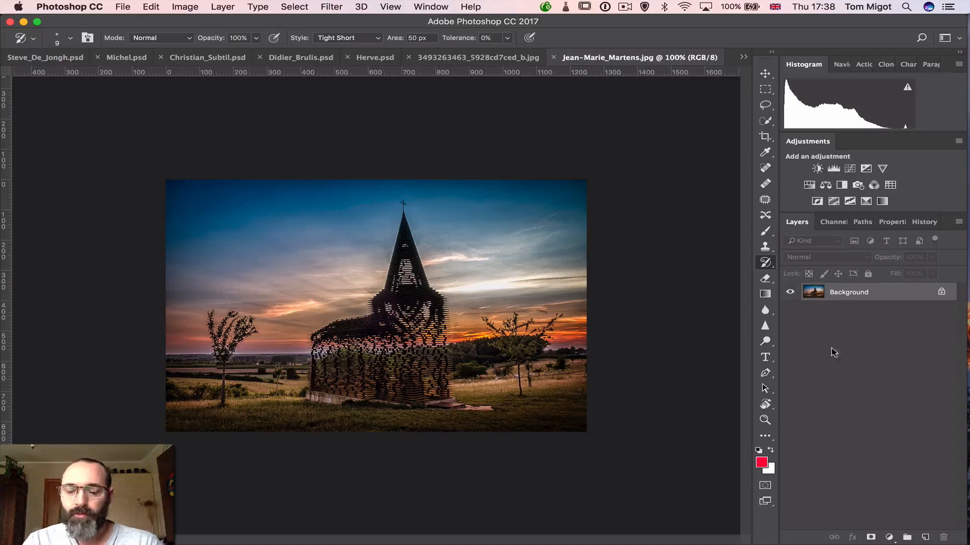
# Duplicate the Background layer and outline the bright cloud streak beside the steeple with the Patch tool, extending the selection to the image edge
pyautogui.moveTo(859, 292); pyautogui.dragTo(925, 538)
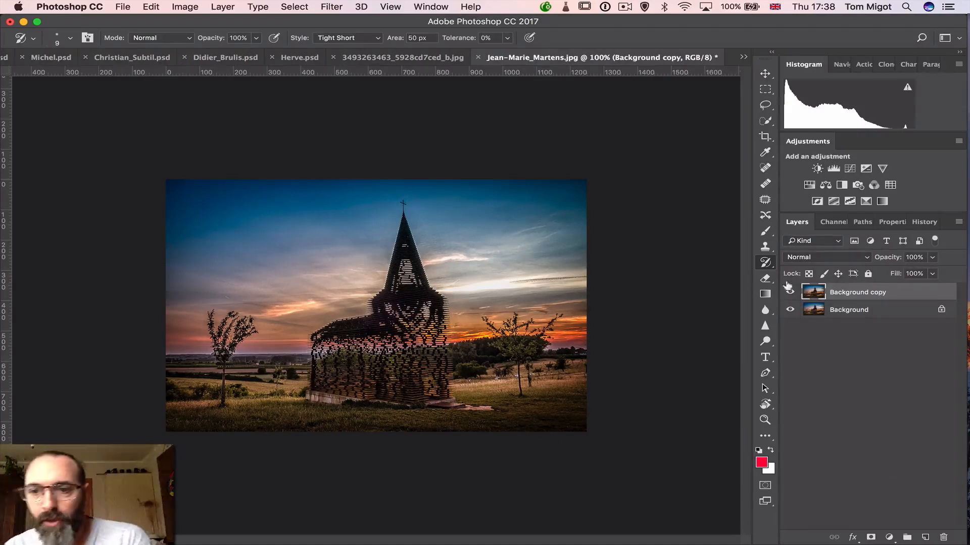
pyautogui.click(765, 200)
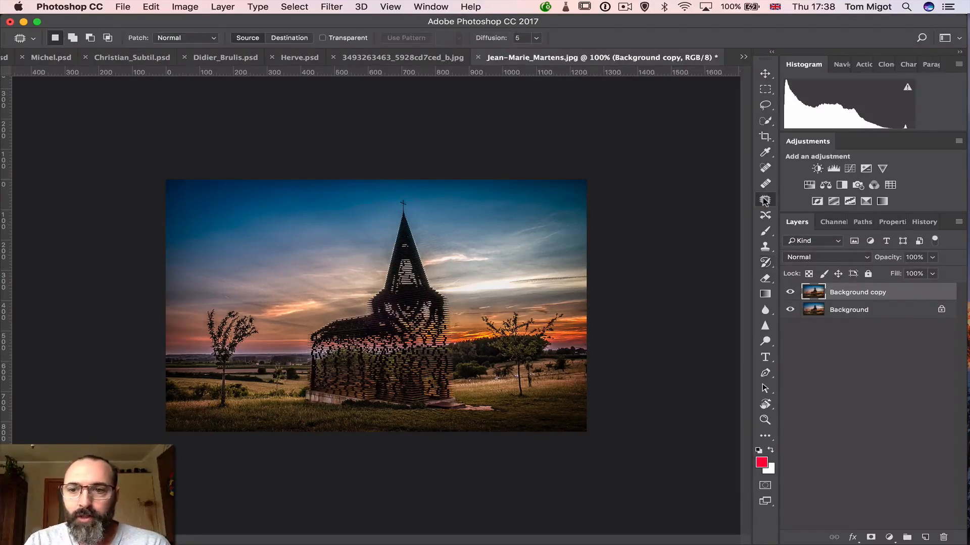
pyautogui.moveTo(457, 282)
pyautogui.mouseDown()
pyautogui.moveTo(444, 296)
pyautogui.moveTo(543, 288)
pyautogui.moveTo(573, 271)
pyautogui.moveTo(456, 282)
pyautogui.mouseUp()
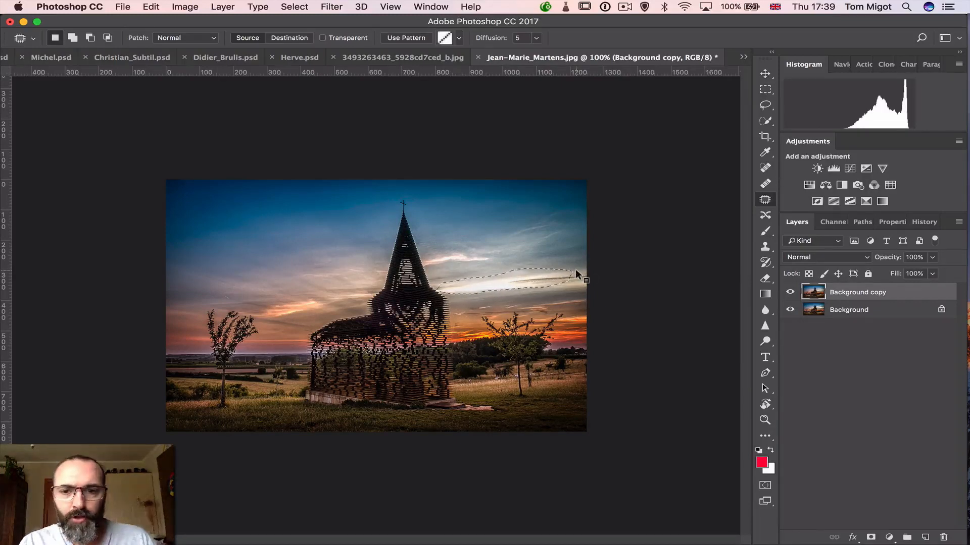
pyautogui.press('alt')
pyautogui.press('shift')
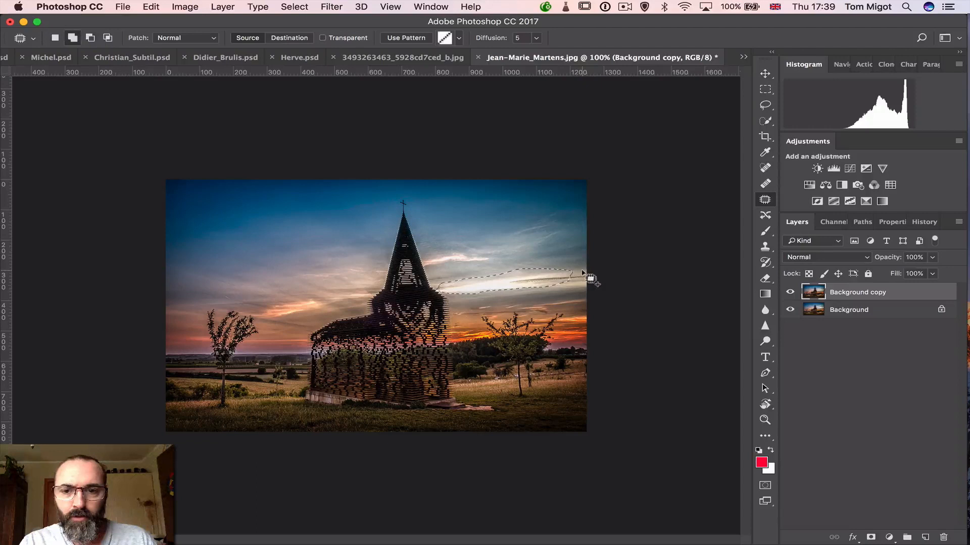
pyautogui.moveTo(560, 276); pyautogui.dragTo(587, 277)
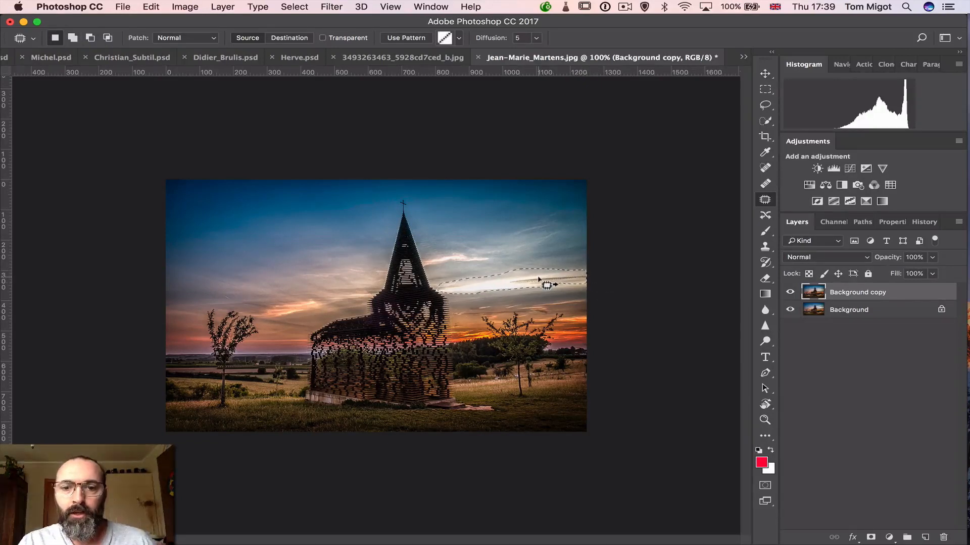
# Patch the selected bright cloud streak with the darker sky just above it and clear the selection
pyautogui.moveTo(538, 279); pyautogui.dragTo(540, 276)
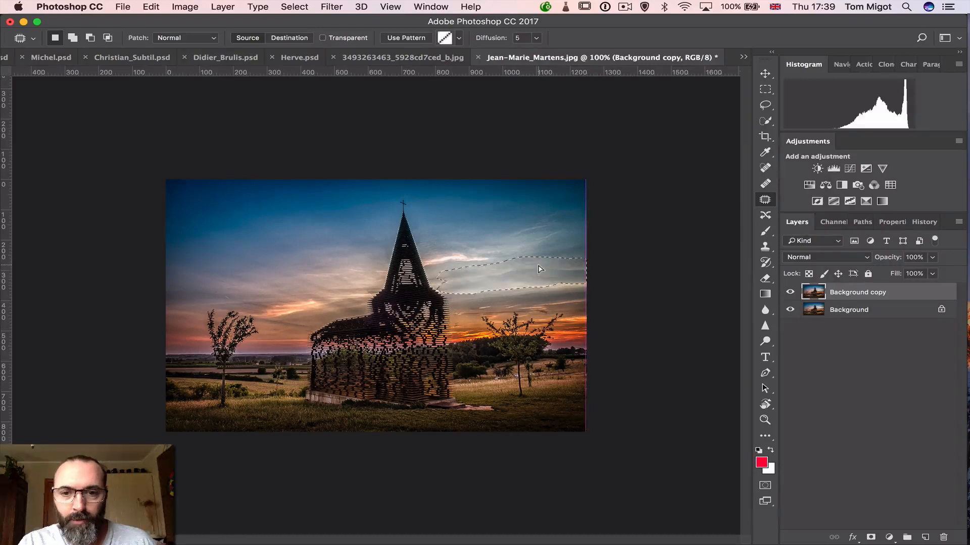
pyautogui.moveTo(536, 254); pyautogui.dragTo(543, 285)
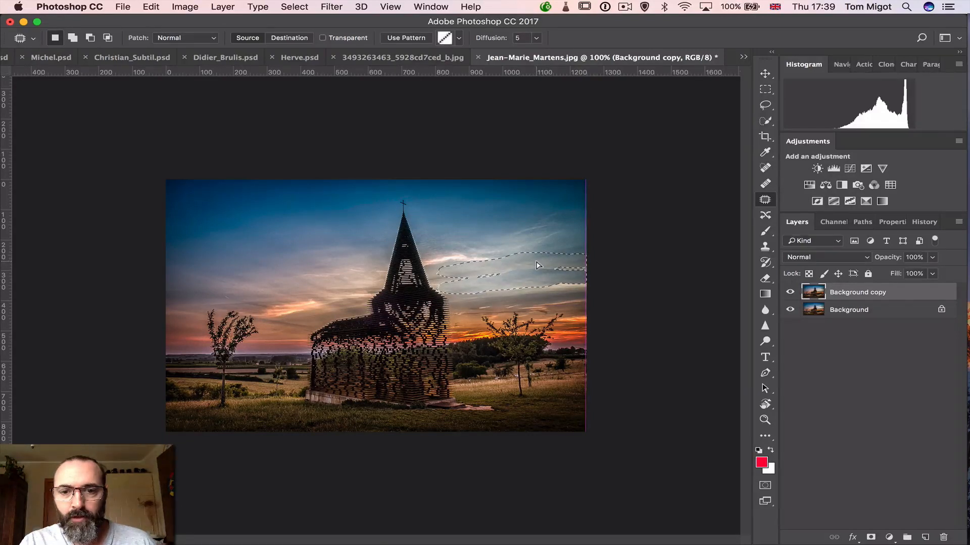
pyautogui.press('super+d')
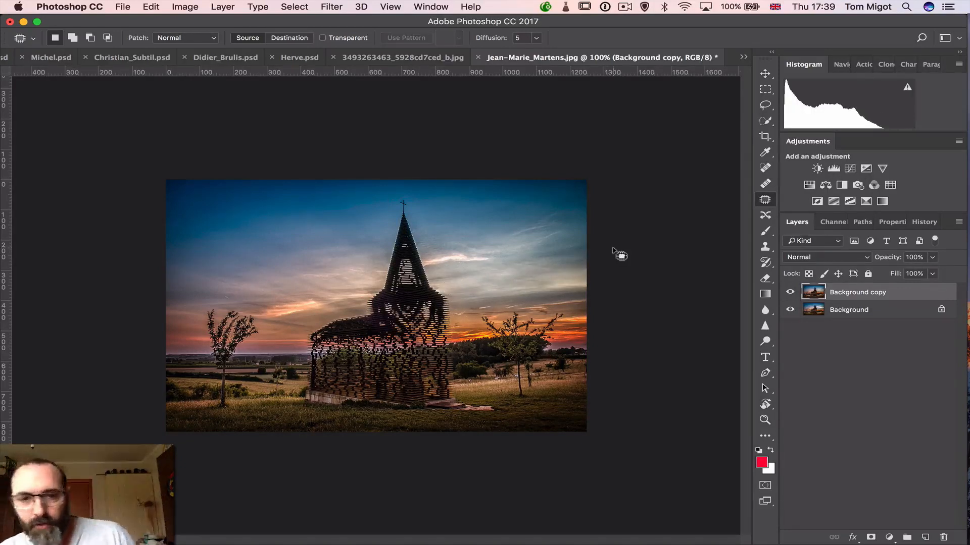
# Toggle the Background copy layer's visibility off and on to compare the sky before and after patching, leaving it visible
pyautogui.click(790, 292)
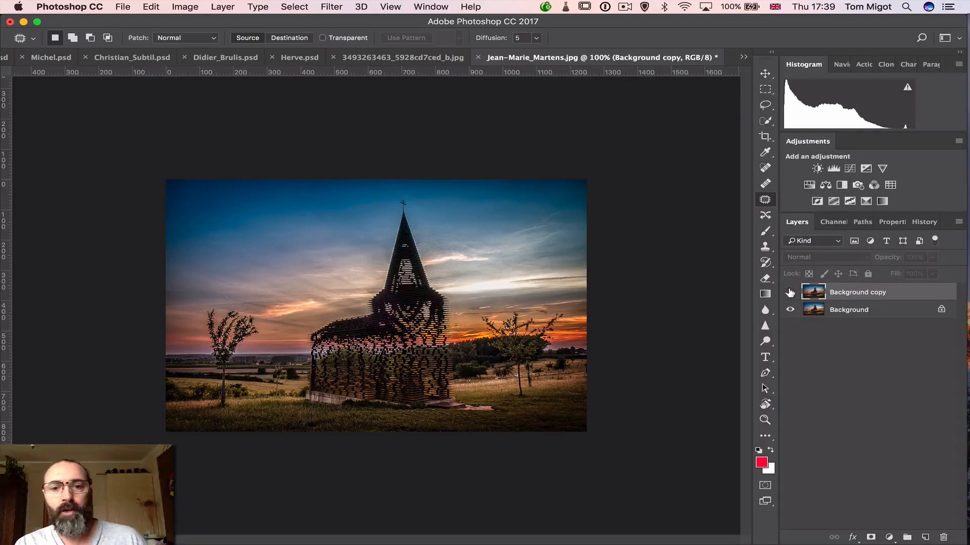
pyautogui.click(790, 292)
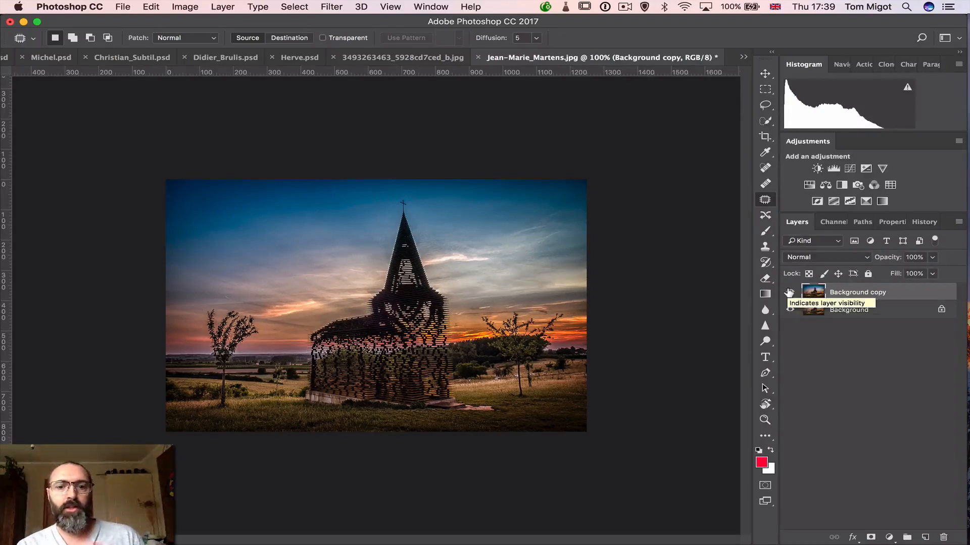
pyautogui.click(790, 292)
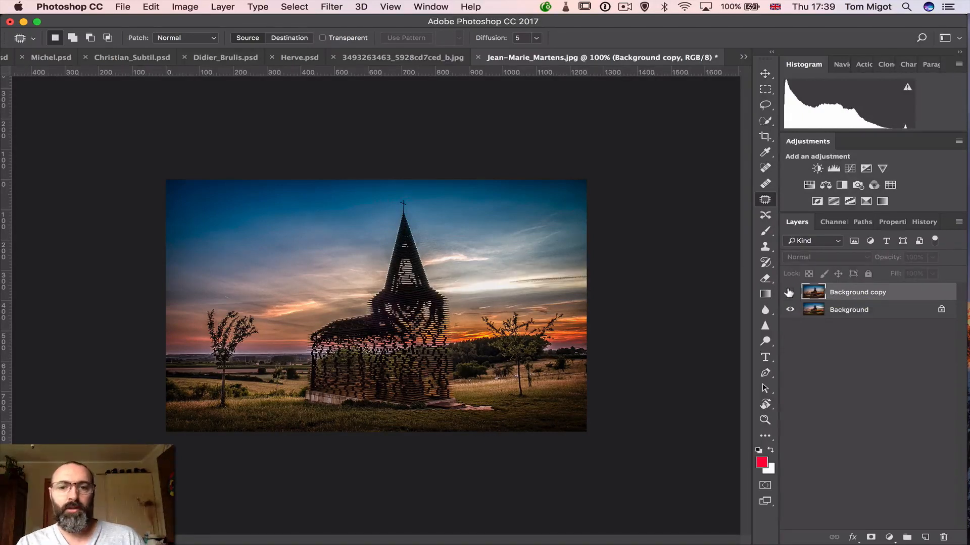
pyautogui.click(789, 292)
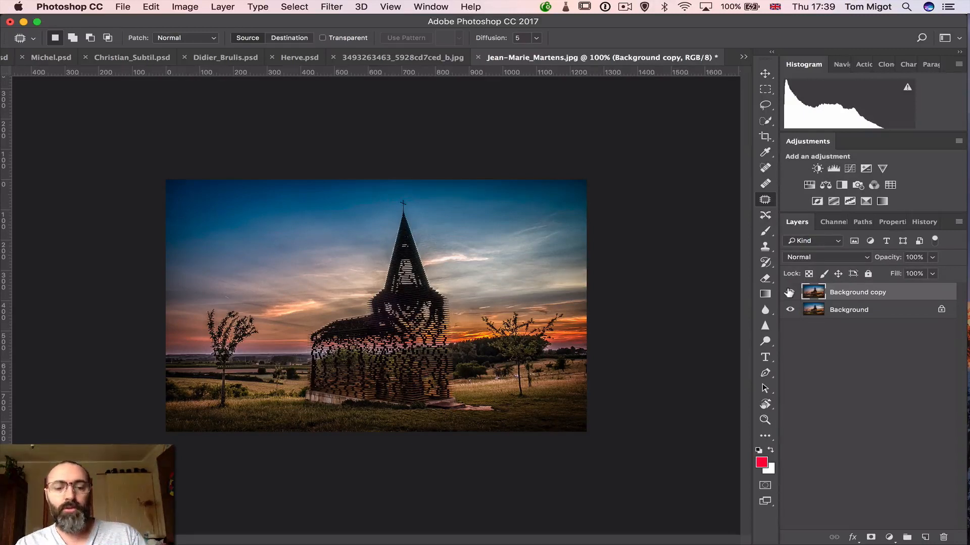
# Save the patched church image as a layered Photoshop PSD in the Review_June folder with its colour profile embedded
pyautogui.press('super+shift+s')
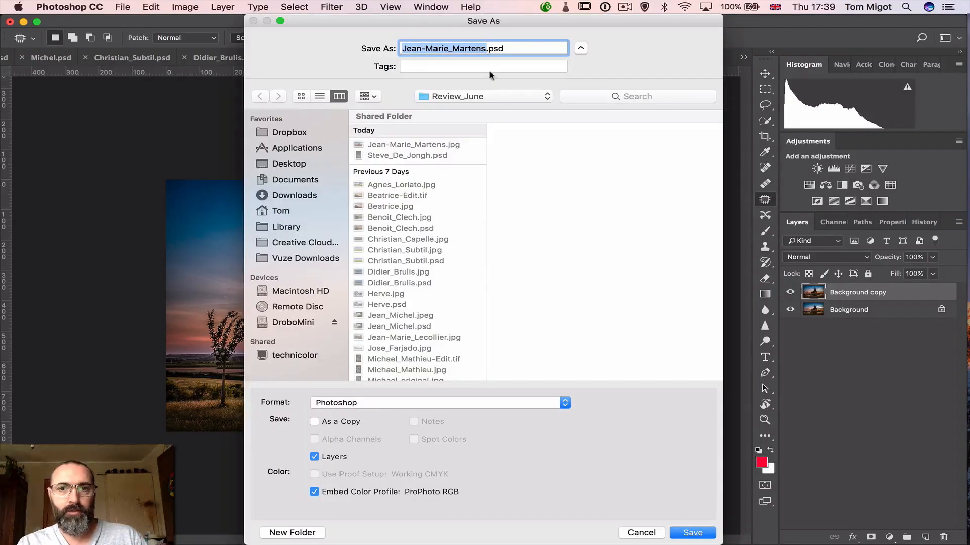
pyautogui.click(678, 537)
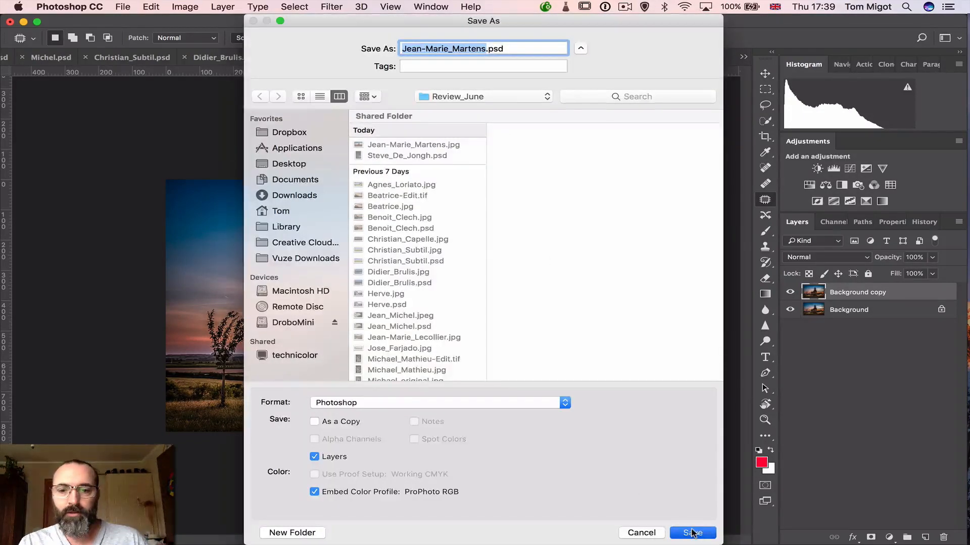
pyautogui.click(663, 226)
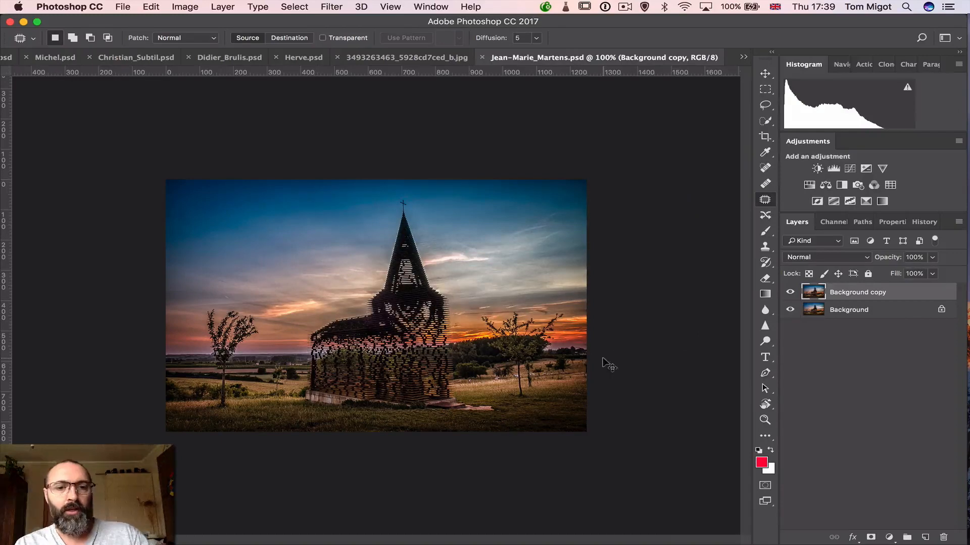
# Switch to Lightroom and synchronize the Review_June folder to import the newly saved church PSD
pyautogui.press('super+Tab')
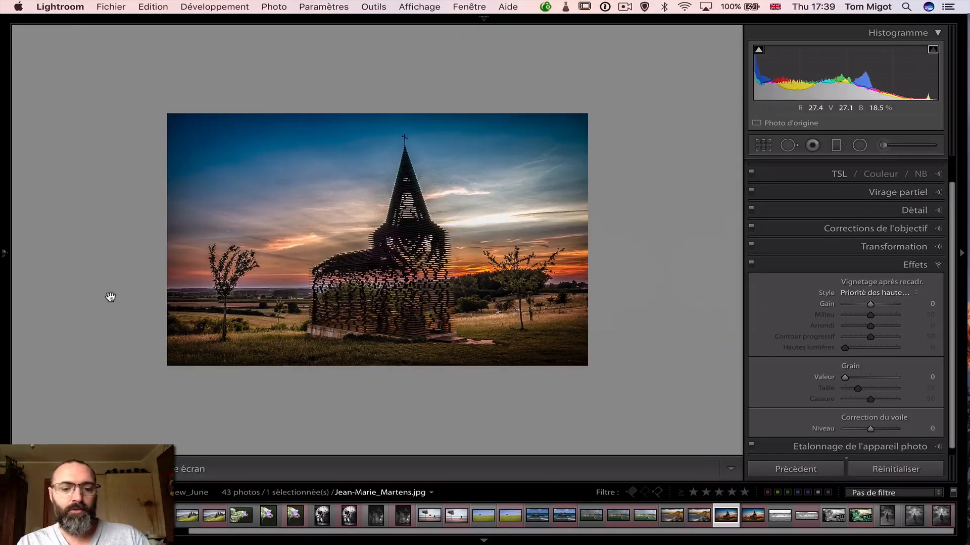
pyautogui.press('e')
pyautogui.moveTo(4, 252)
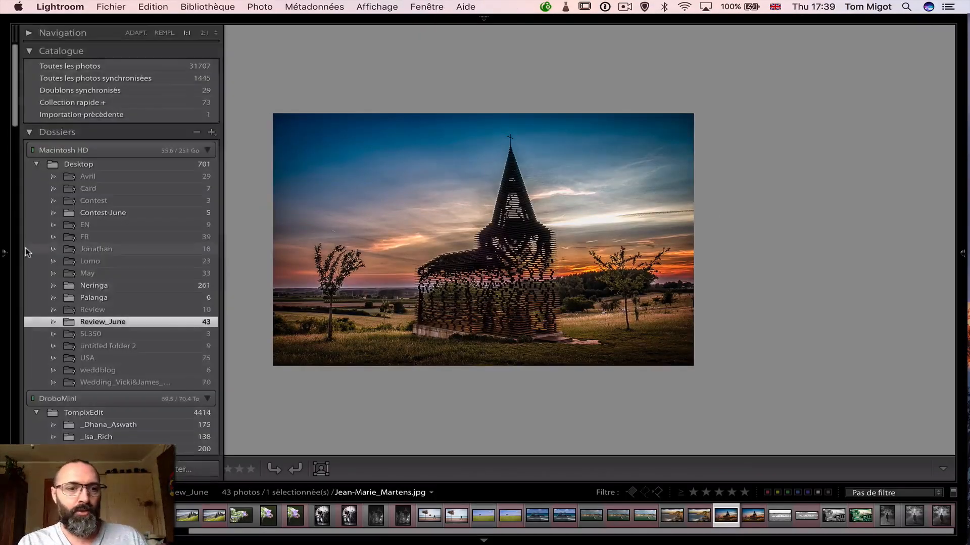
pyautogui.rightClick(90, 324)
pyautogui.click(133, 388)
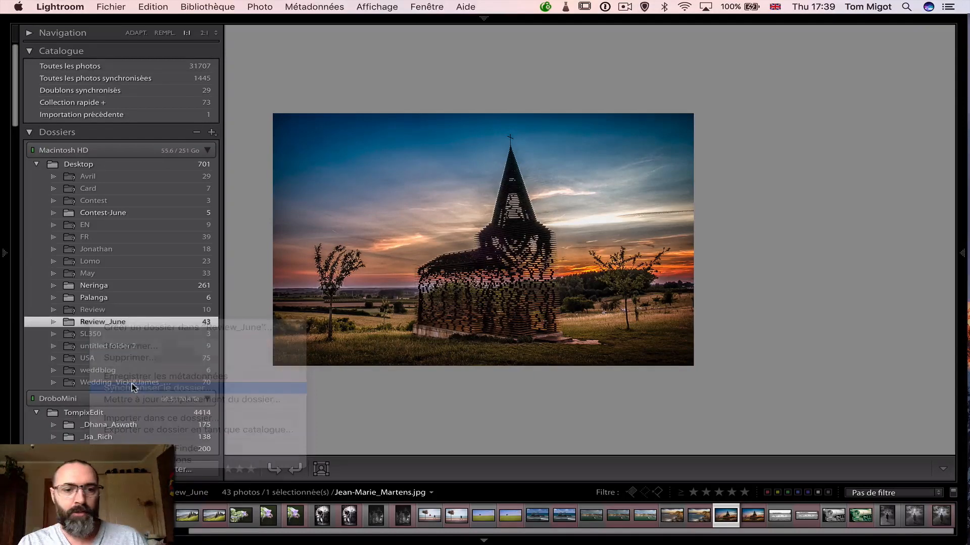
pyautogui.click(602, 255)
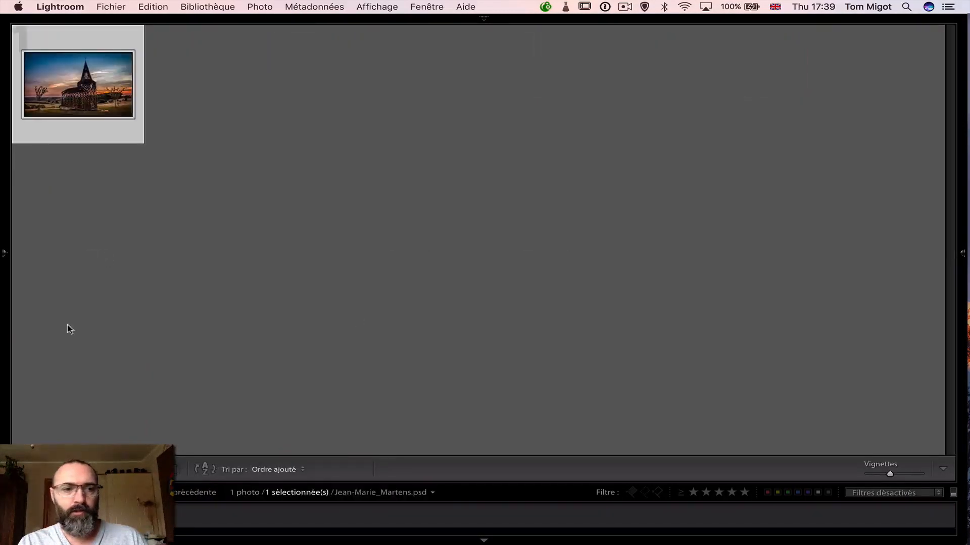
# Show the Review_June folder's photos and move the imported church PSD directly after the edited church copy
pyautogui.moveTo(3, 285)
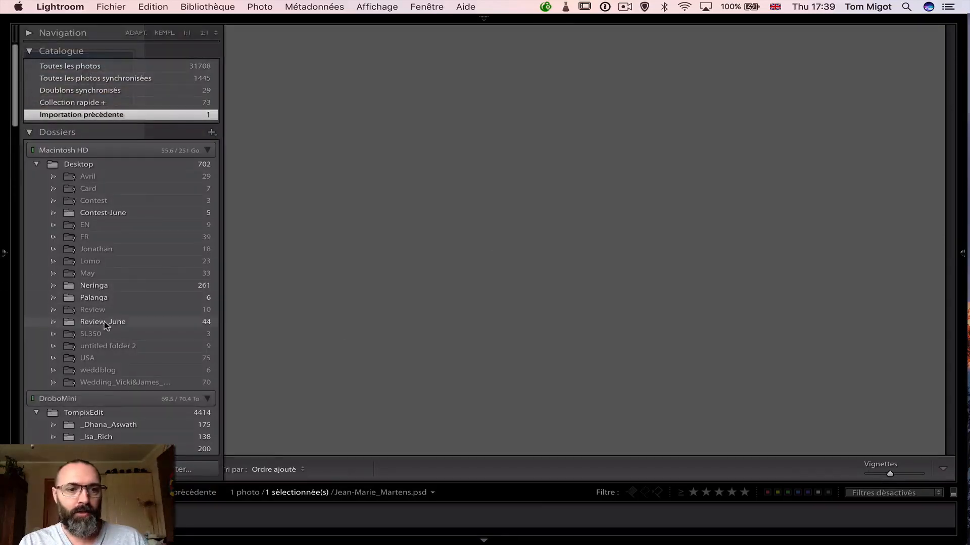
pyautogui.click(104, 322)
pyautogui.moveTo(210, 417); pyautogui.dragTo(172, 310)
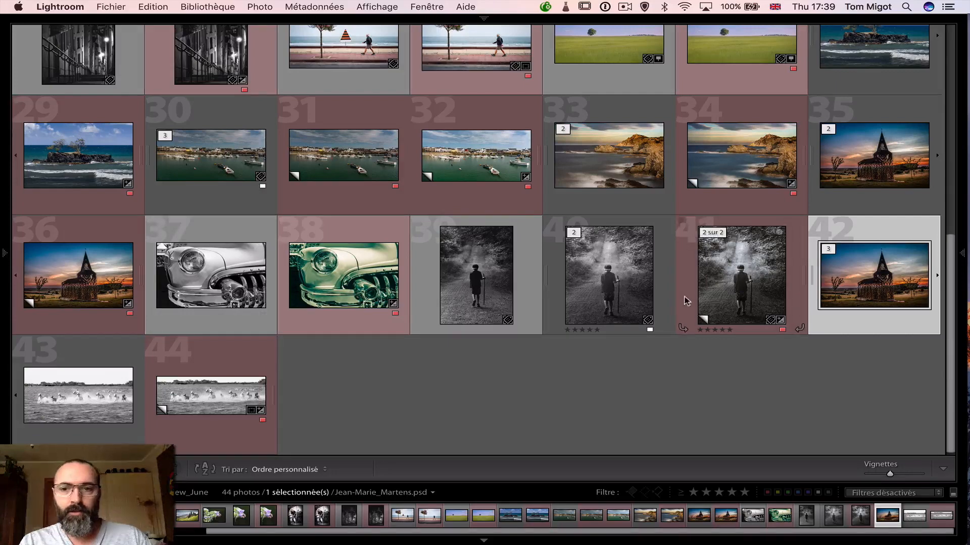
pyautogui.moveTo(872, 292); pyautogui.dragTo(147, 301)
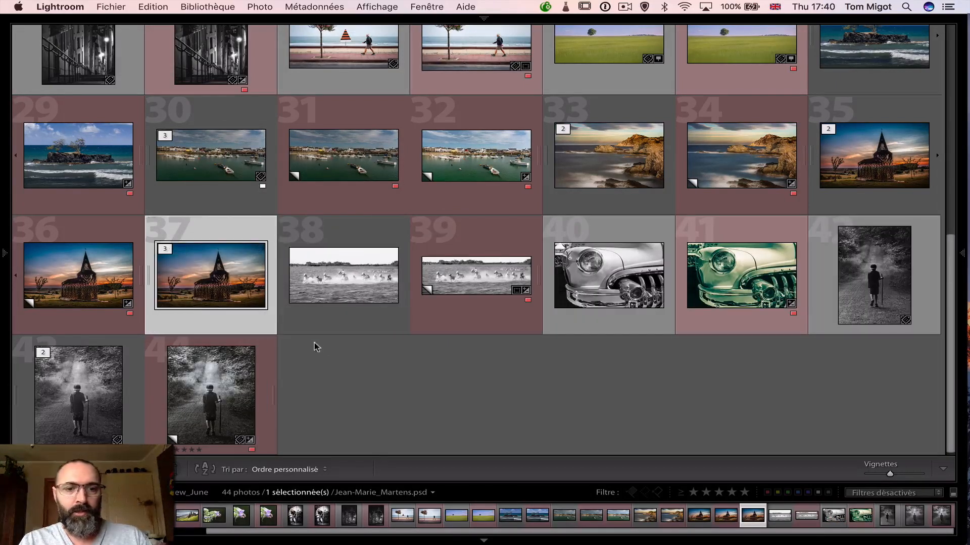
# Synchronize all develop settings from the church photo's Copy 1 to the patched church PSD
pyautogui.press('d')
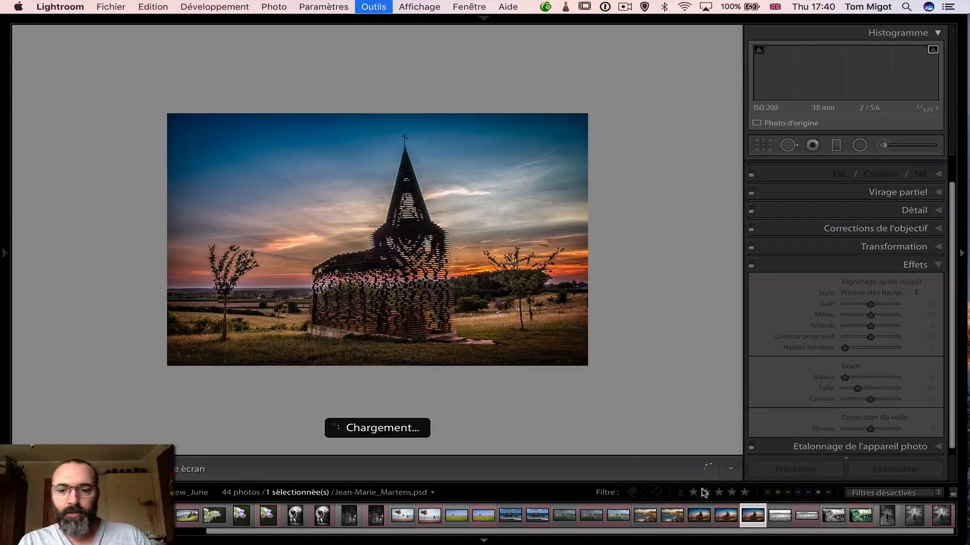
pyautogui.click(725, 516)
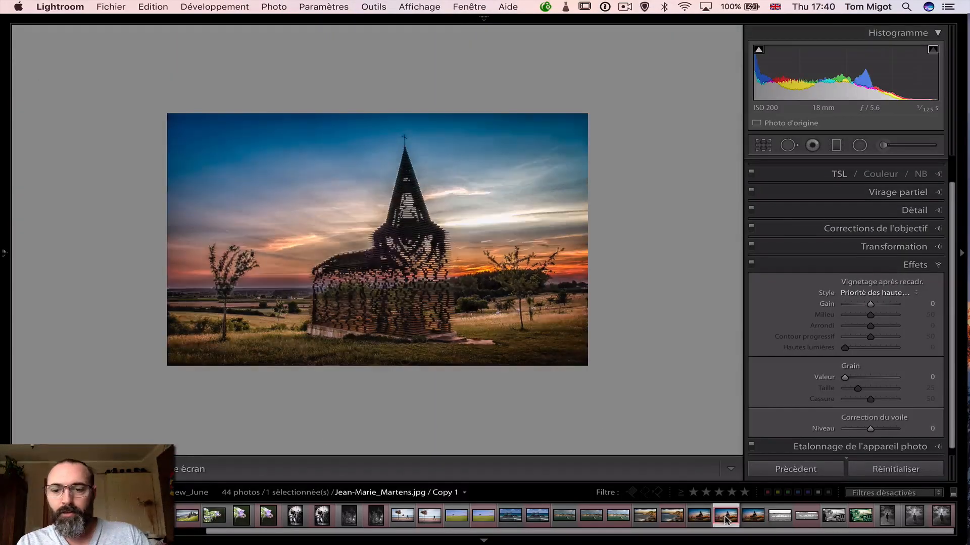
pyautogui.keyDown('super'); pyautogui.click(751, 518); pyautogui.keyUp('super')
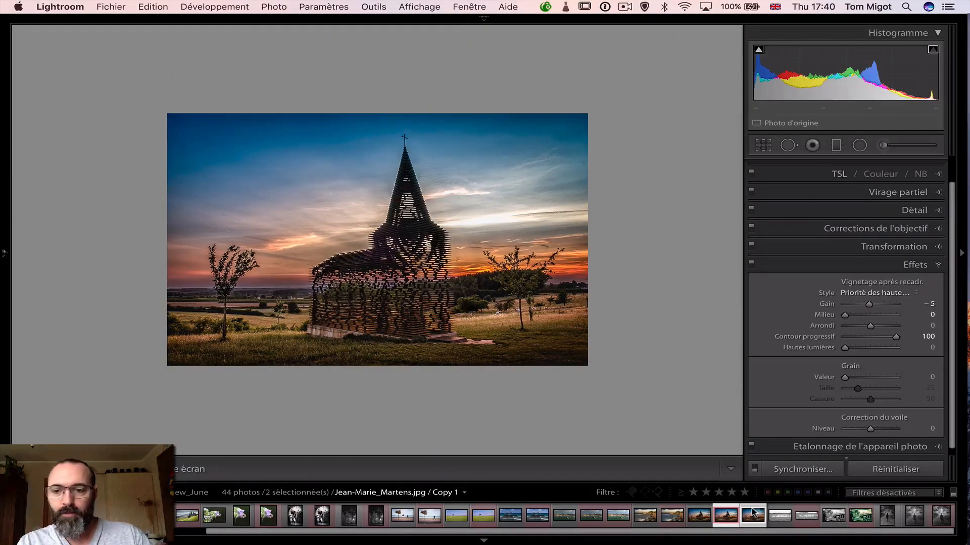
pyautogui.click(781, 471)
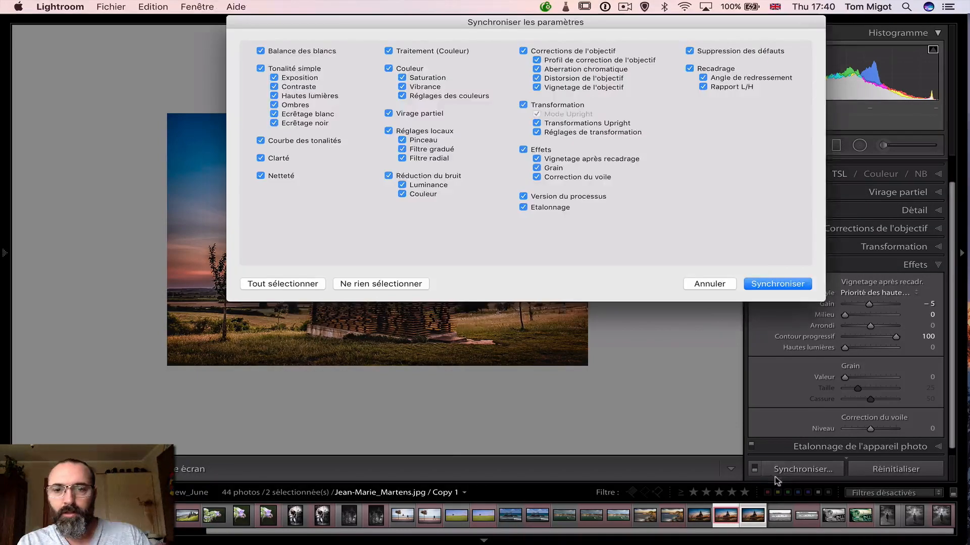
pyautogui.click(765, 290)
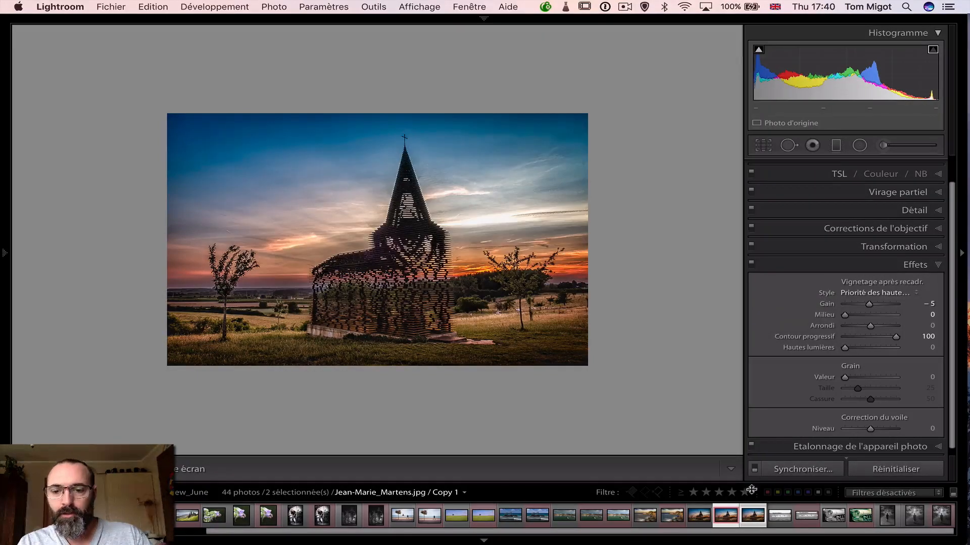
# Compare the original church photo side by side with the synchronized, patched PSD against a fully blacked-out interface
pyautogui.click(753, 511)
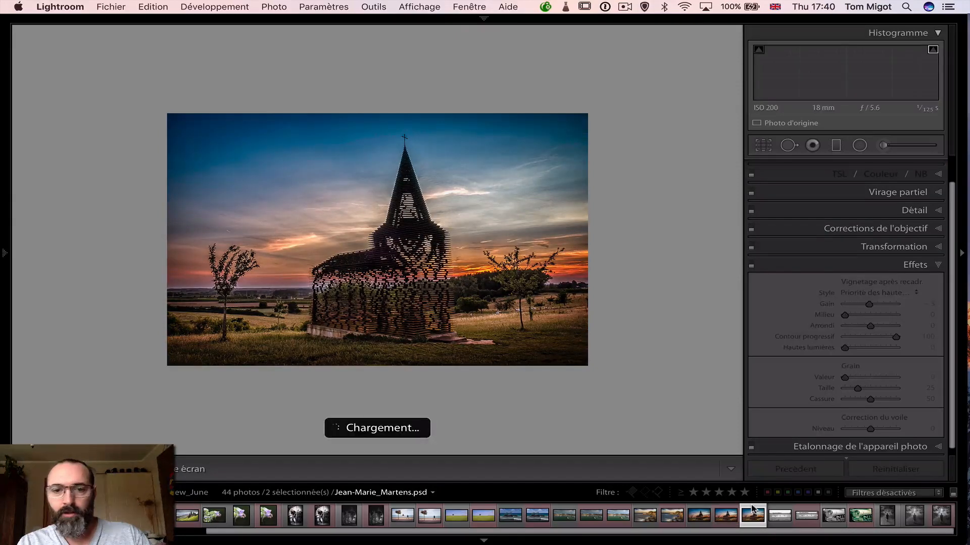
pyautogui.keyDown('super'); pyautogui.click(701, 520); pyautogui.keyUp('super')
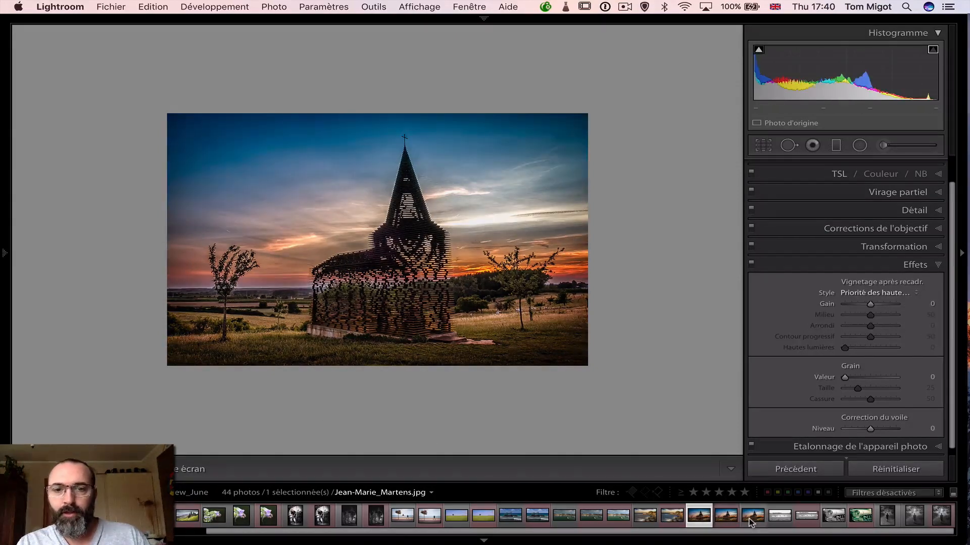
pyautogui.press('c')
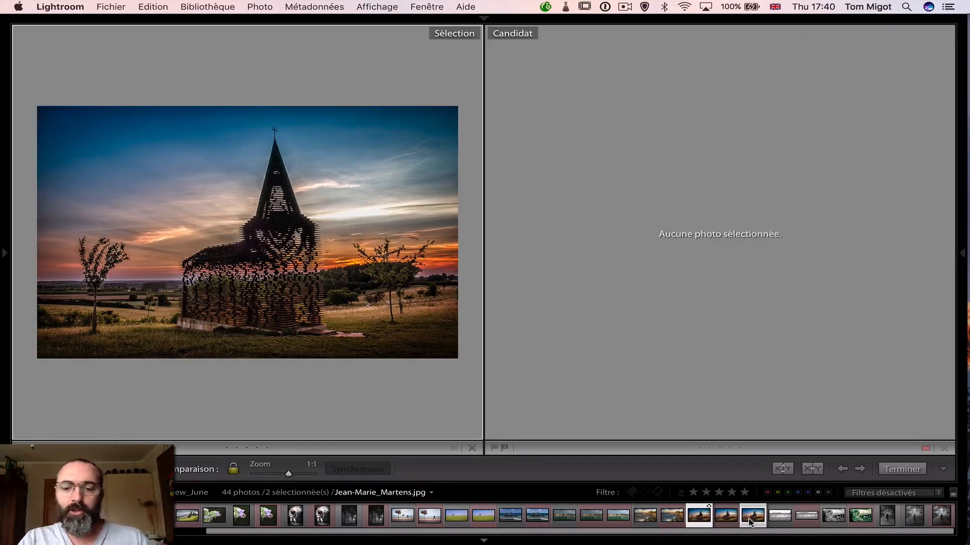
pyautogui.press('l')
pyautogui.press('l')
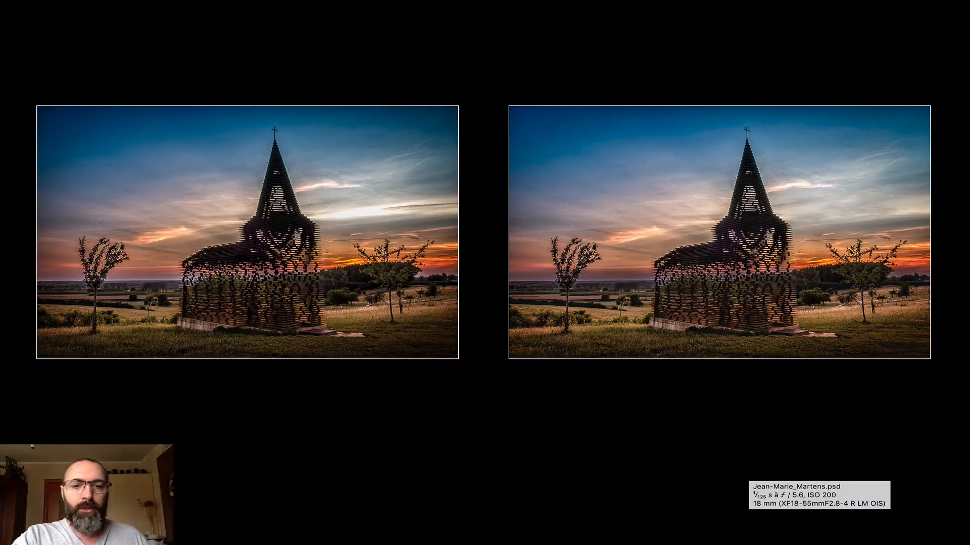
# Leave the church comparison, restore normal lighting, and open the original black-and-white running horses photo in Develop with its file name overlay
pyautogui.press('d')
pyautogui.press('l')
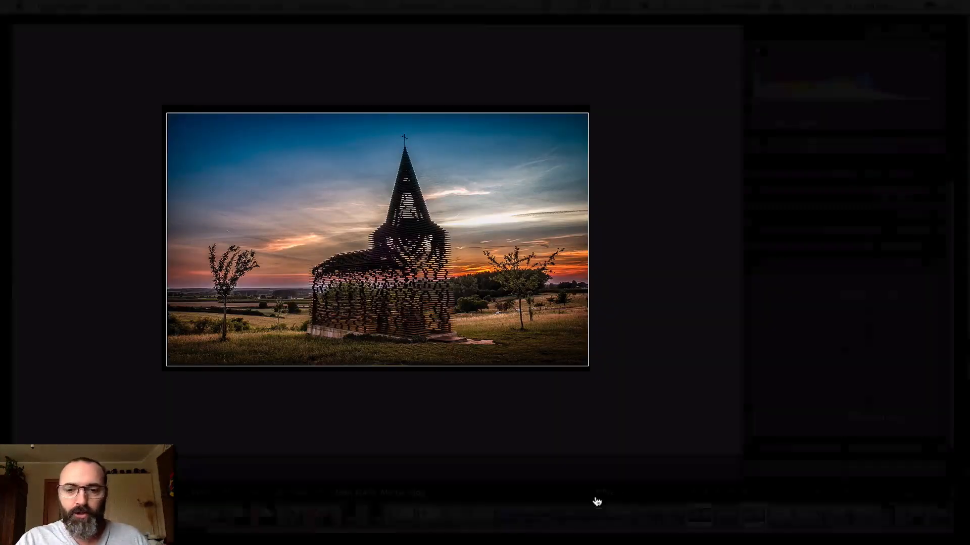
pyautogui.click(780, 515)
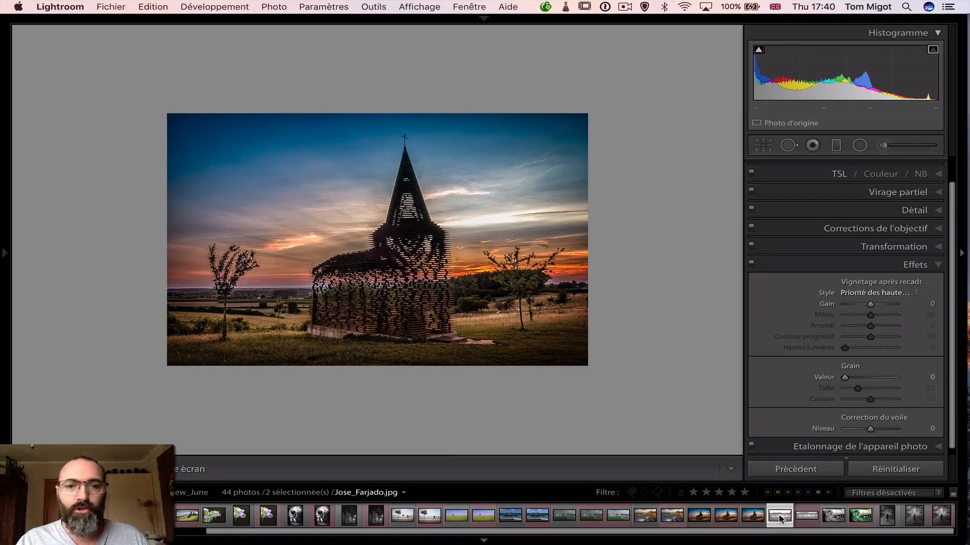
pyautogui.click(505, 286)
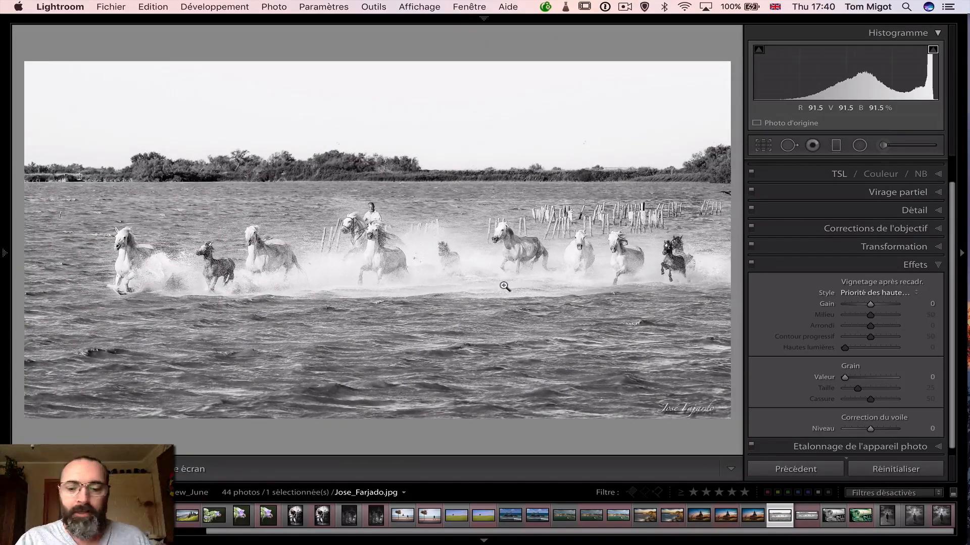
pyautogui.press('i')
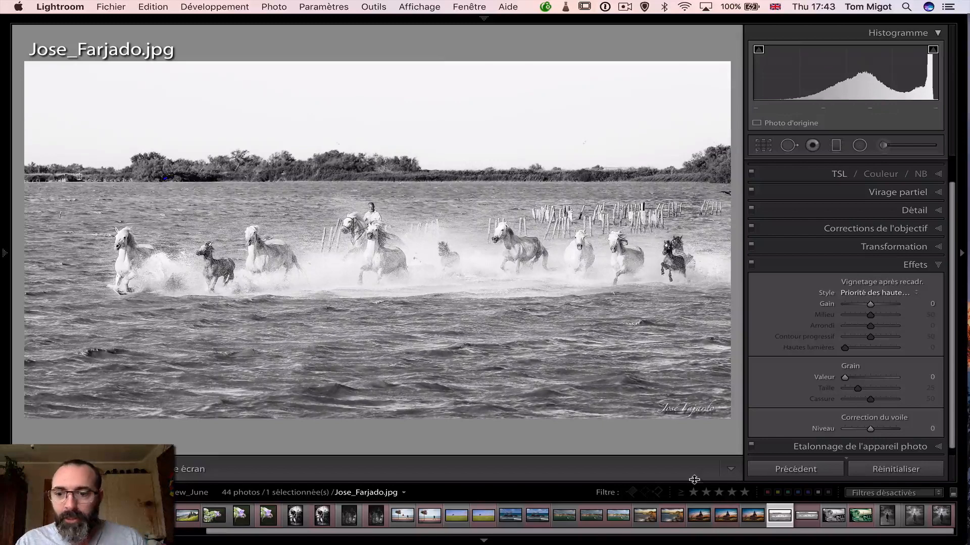
# Survey the original horses photo side by side with its edited Copy 1 against a fully blacked-out interface
pyautogui.click(806, 516)
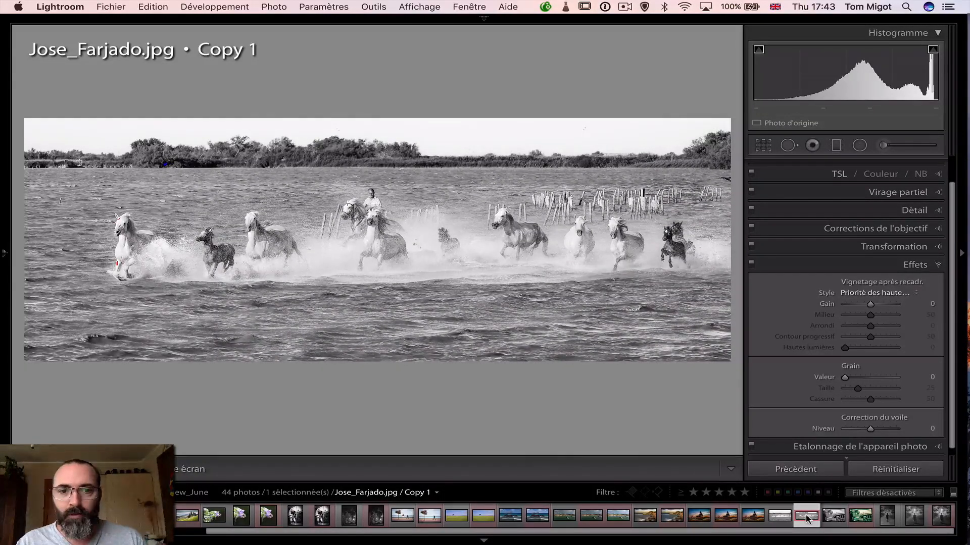
pyautogui.click(778, 517)
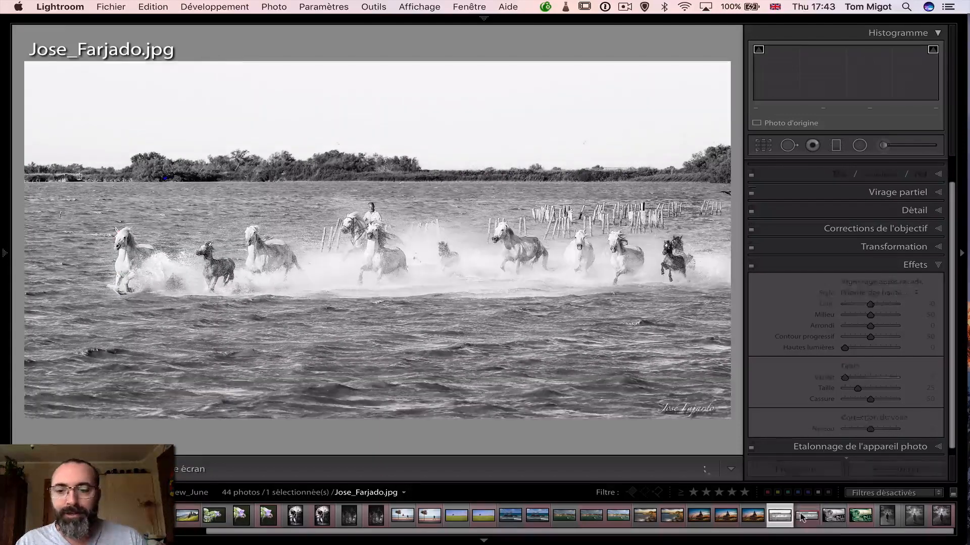
pyautogui.keyDown('super'); pyautogui.click(802, 516); pyautogui.keyUp('super')
pyautogui.press('c')
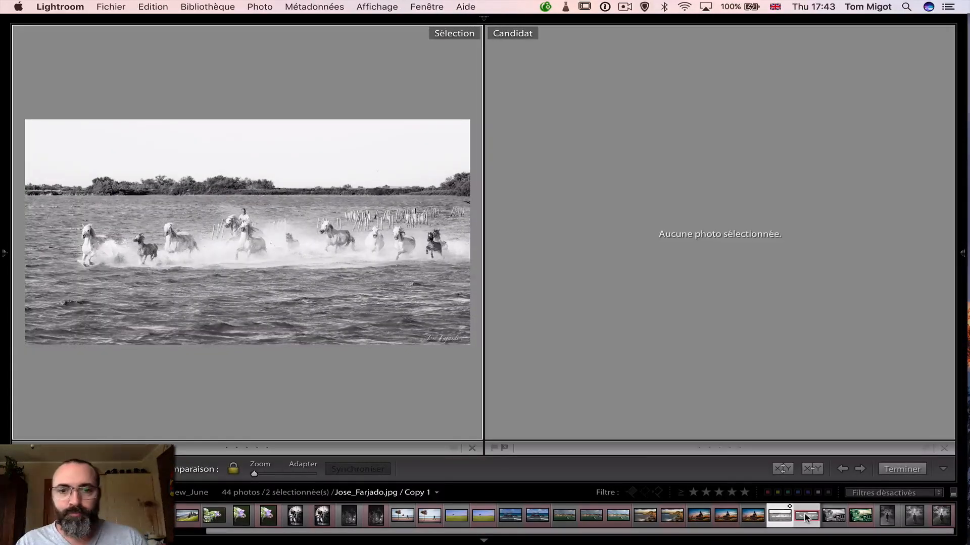
pyautogui.press('n')
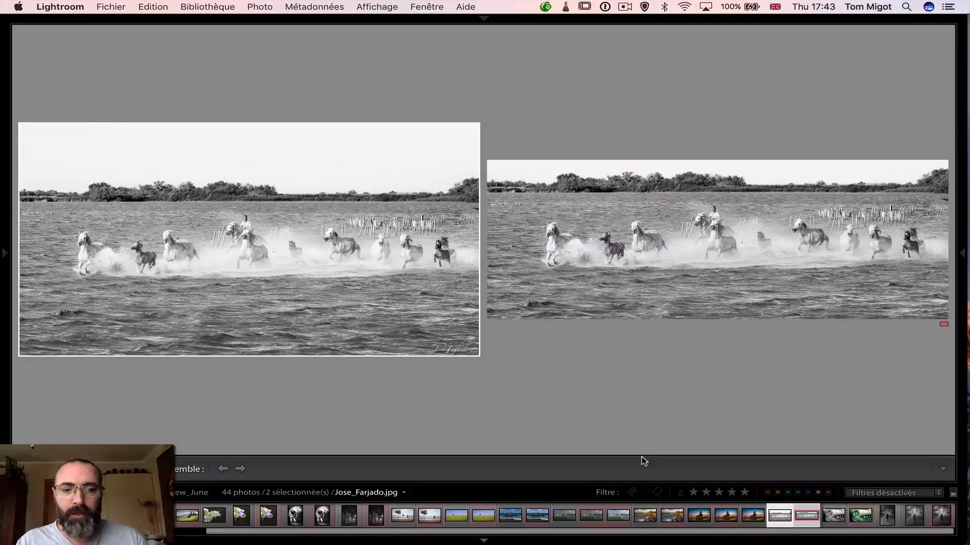
pyautogui.press('l')
pyautogui.press('l')
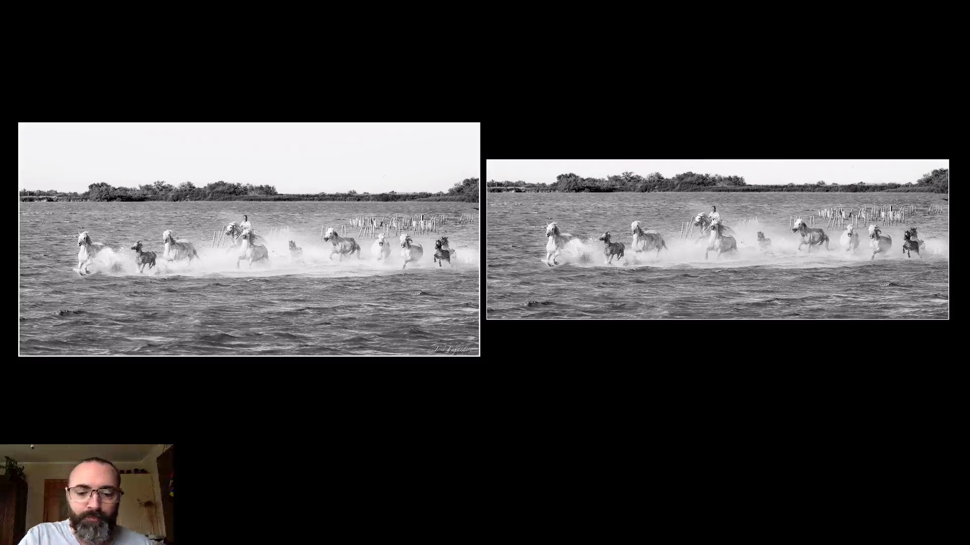
# Return to Develop with normal lighting, open the horses photo's Copy 1, and inspect the radial filter placed over the horses
pyautogui.press('Right')
pyautogui.press('l')
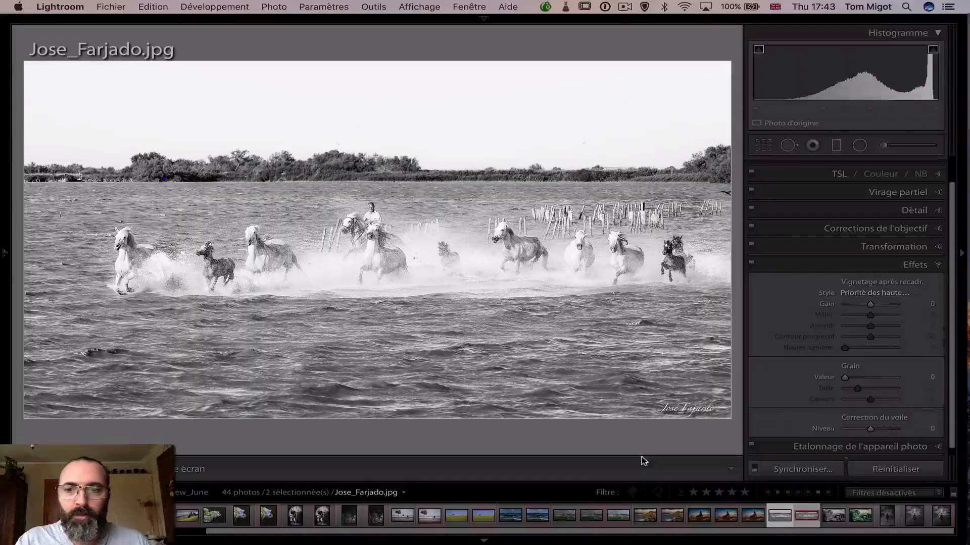
pyautogui.click(809, 509)
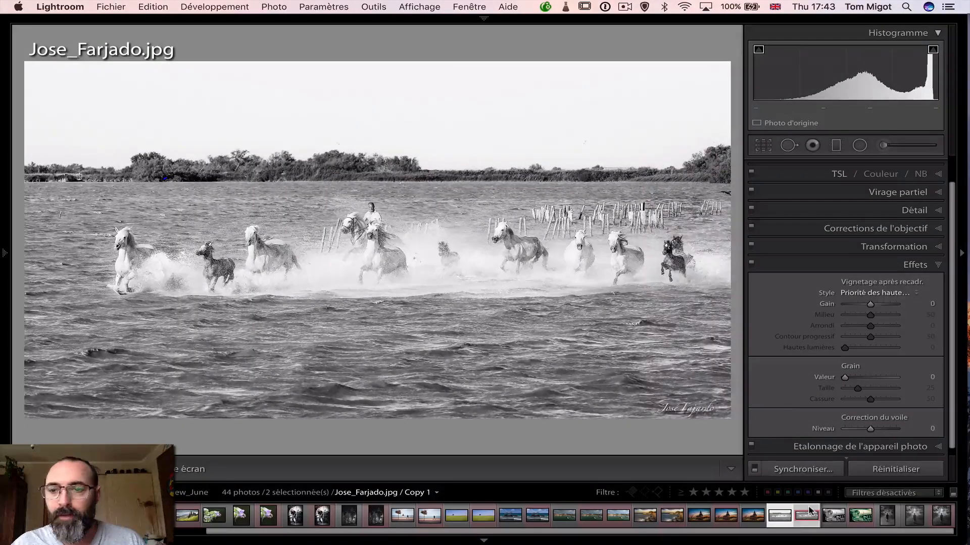
pyautogui.click(863, 145)
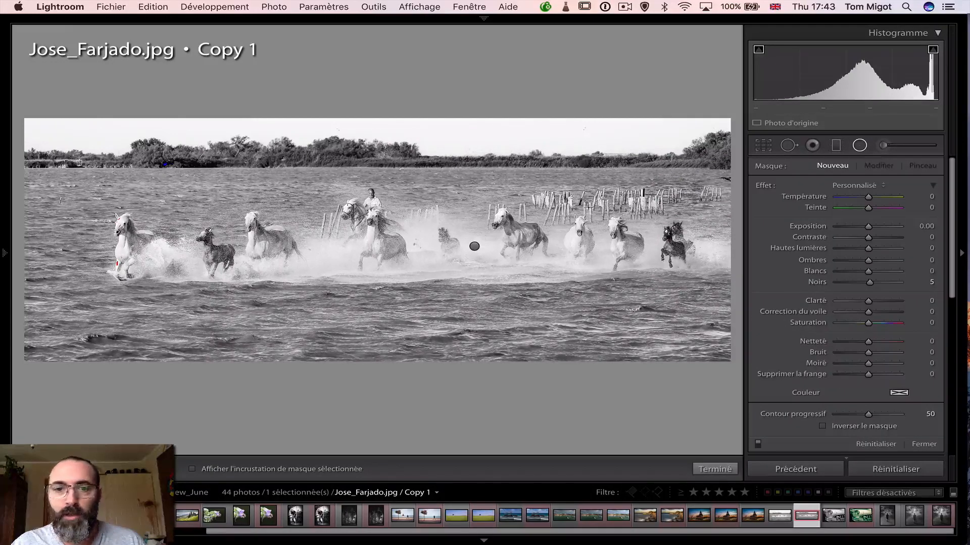
pyautogui.click(474, 246)
pyautogui.moveTo(474, 246)
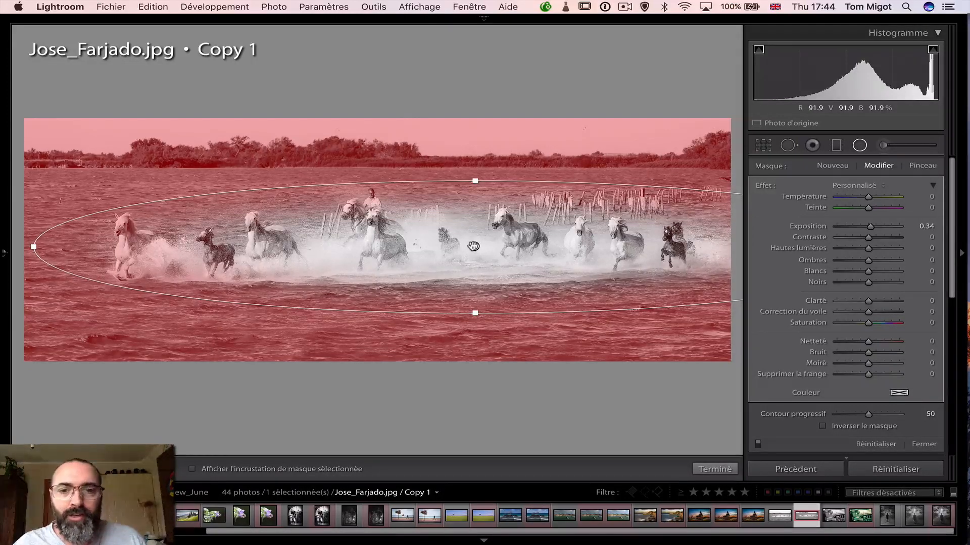
# Check Copy 1 for adjustment brush edits, close the brush, and display the basic tone settings
pyautogui.click(883, 145)
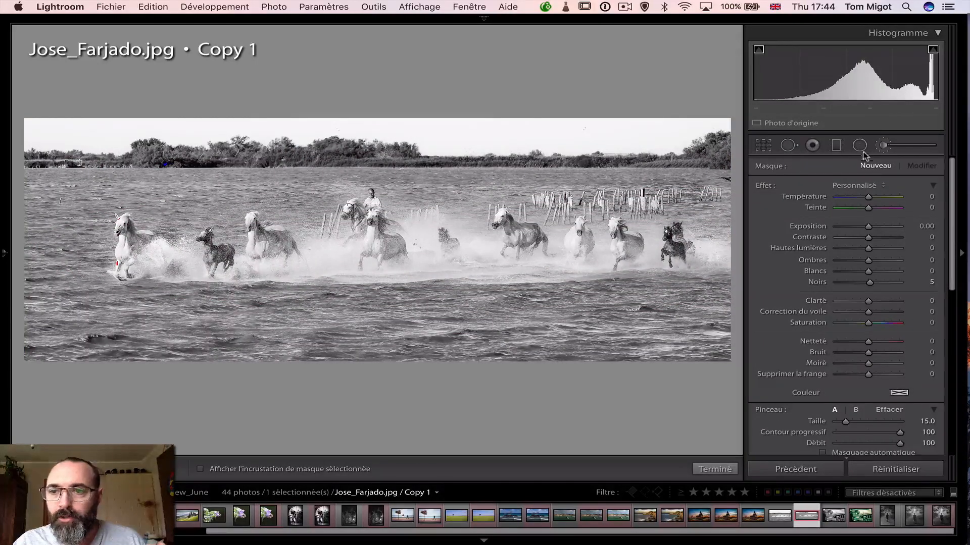
pyautogui.click(883, 146)
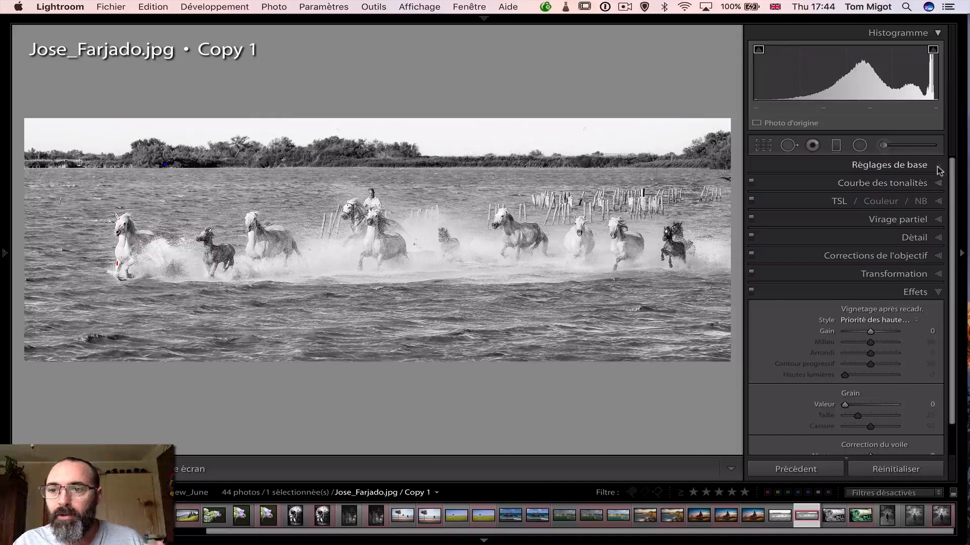
pyautogui.click(930, 165)
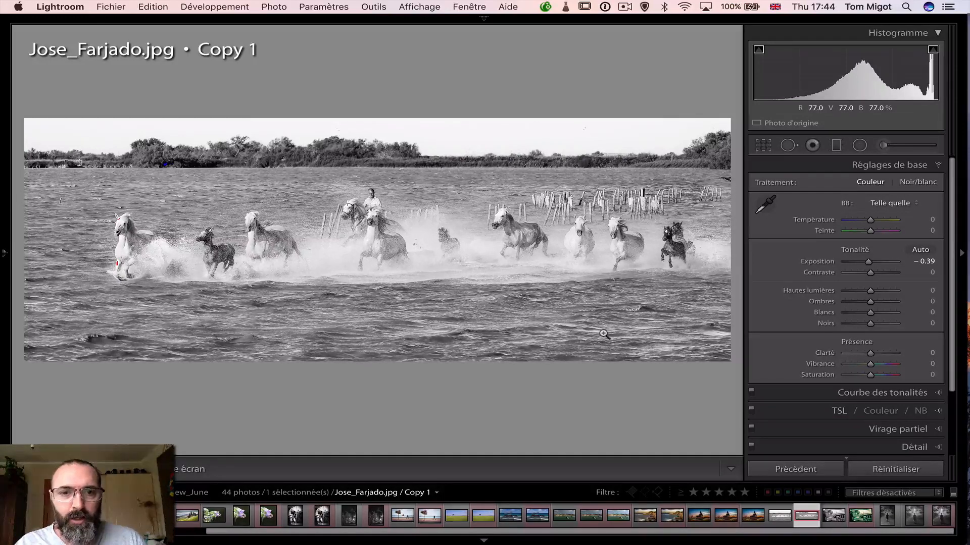
pyautogui.moveTo(6, 306)
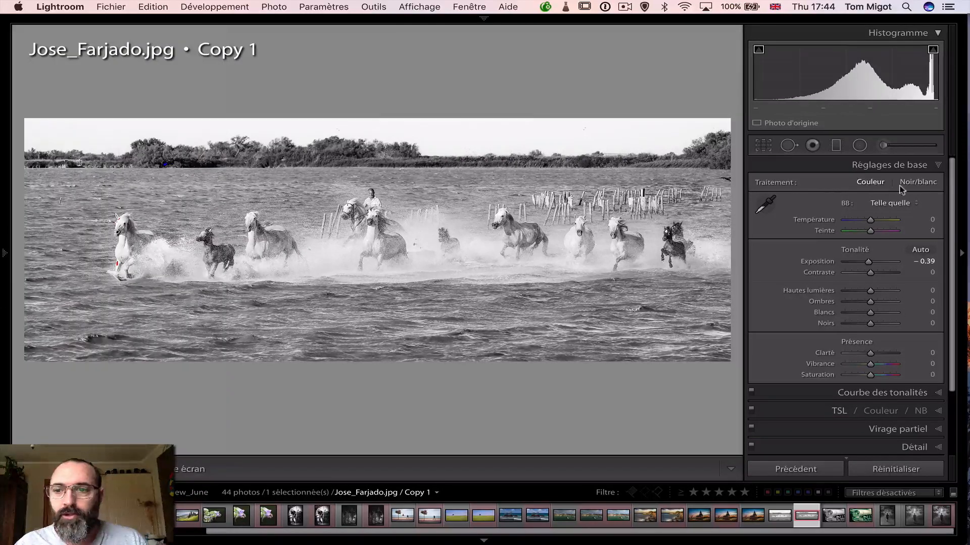
# Check the graduated and radial filters on Copy 1, toggling the radial filter's effect off and on repeatedly to judge its contribution
pyautogui.click(836, 144)
pyautogui.click(859, 146)
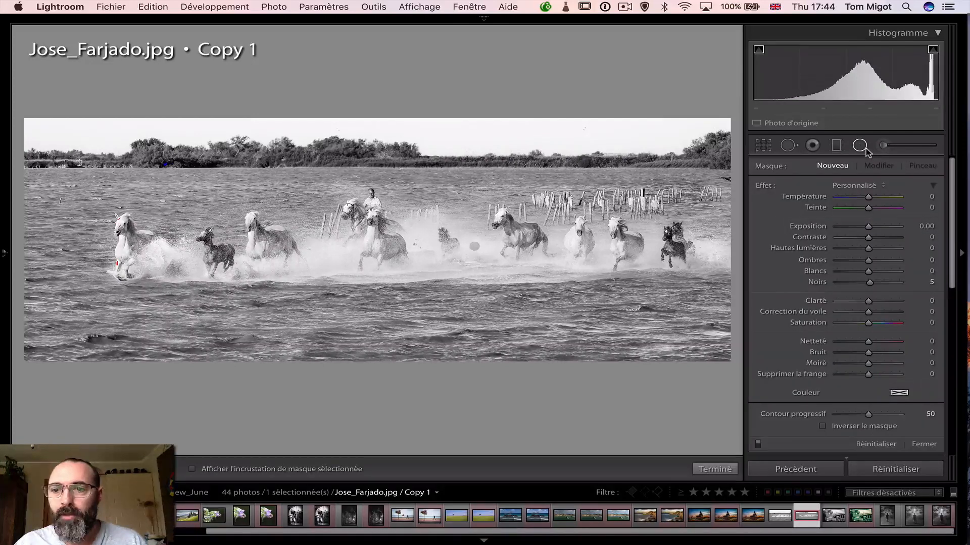
pyautogui.click(859, 145)
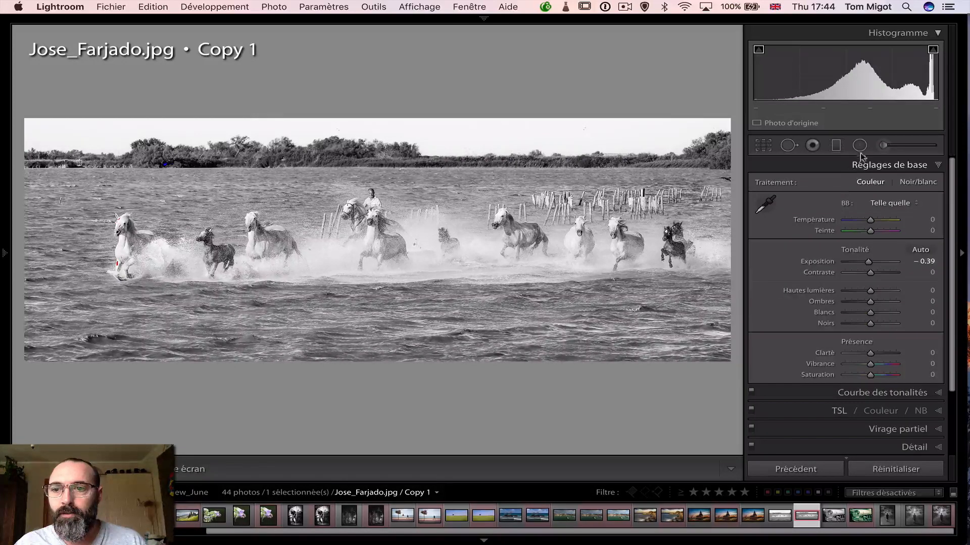
pyautogui.click(859, 145)
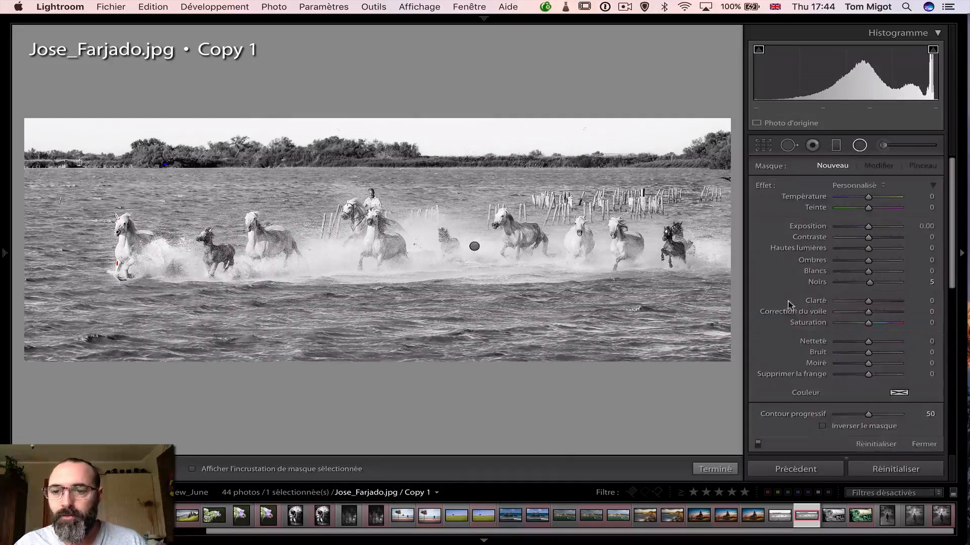
pyautogui.click(758, 445)
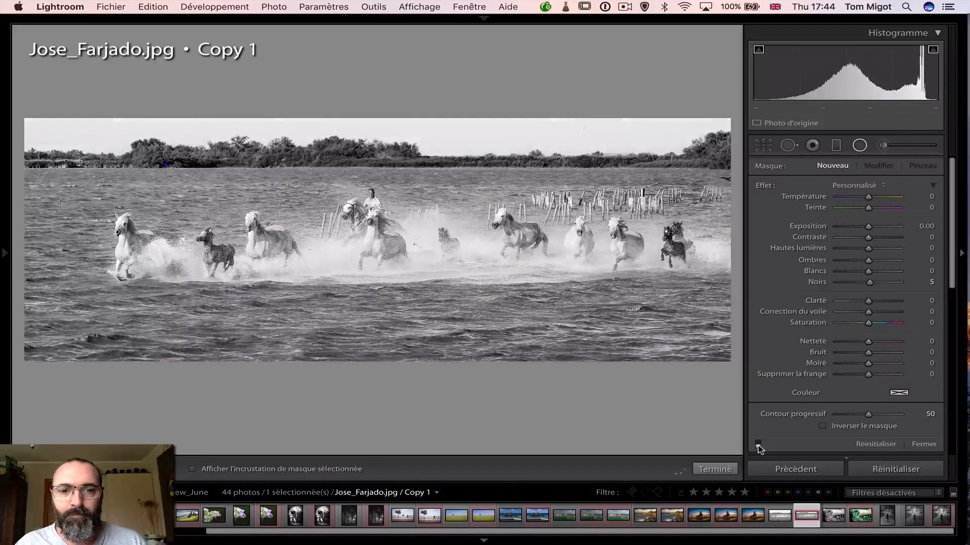
pyautogui.click(758, 445)
pyautogui.click(758, 445)
pyautogui.click(758, 445)
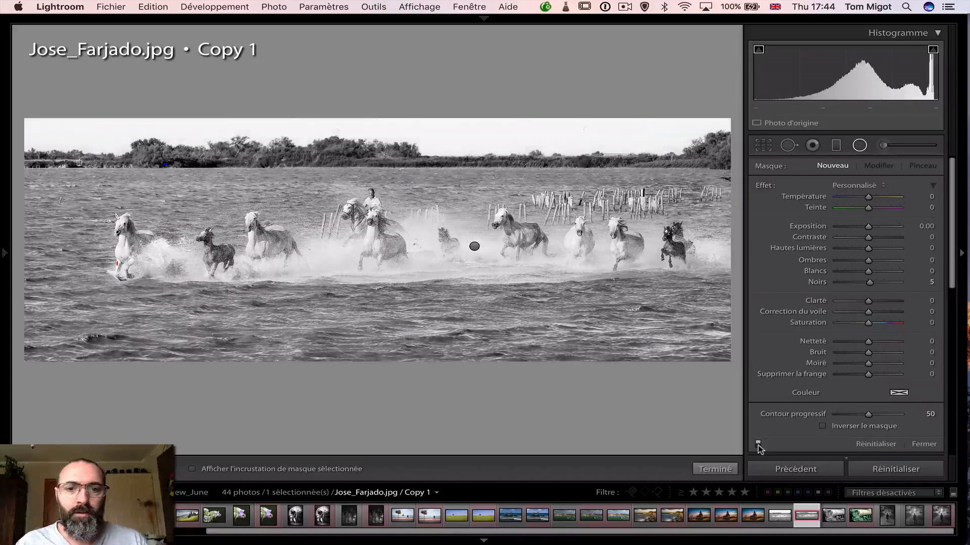
pyautogui.click(758, 446)
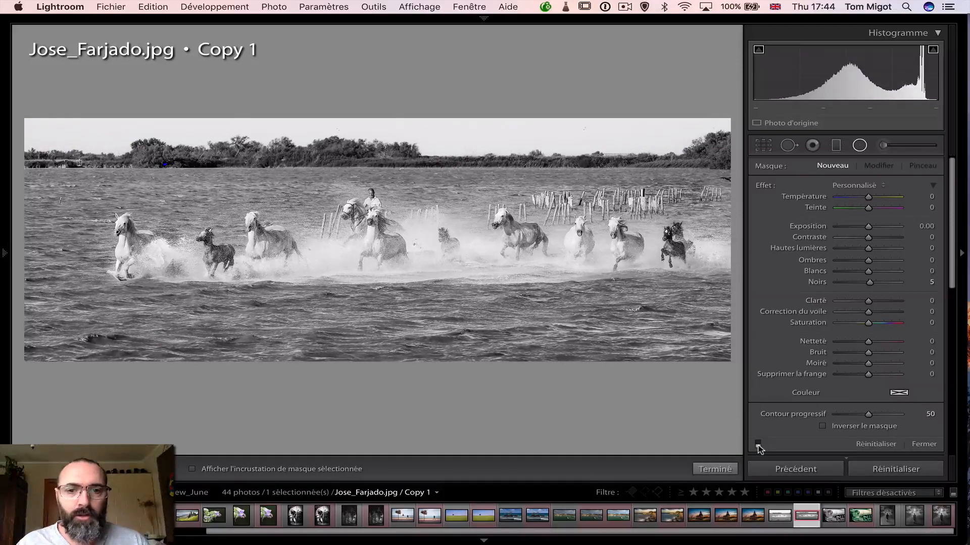
pyautogui.click(758, 445)
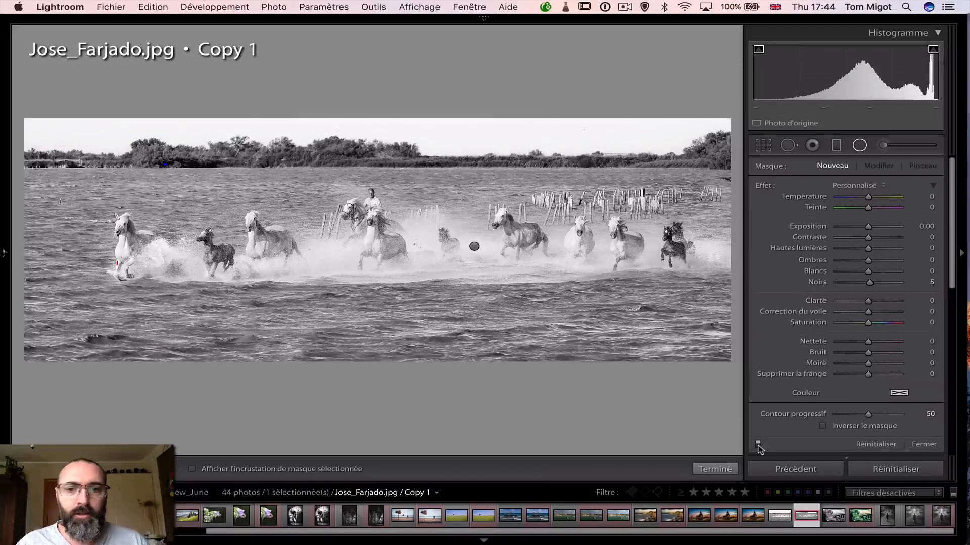
pyautogui.click(859, 146)
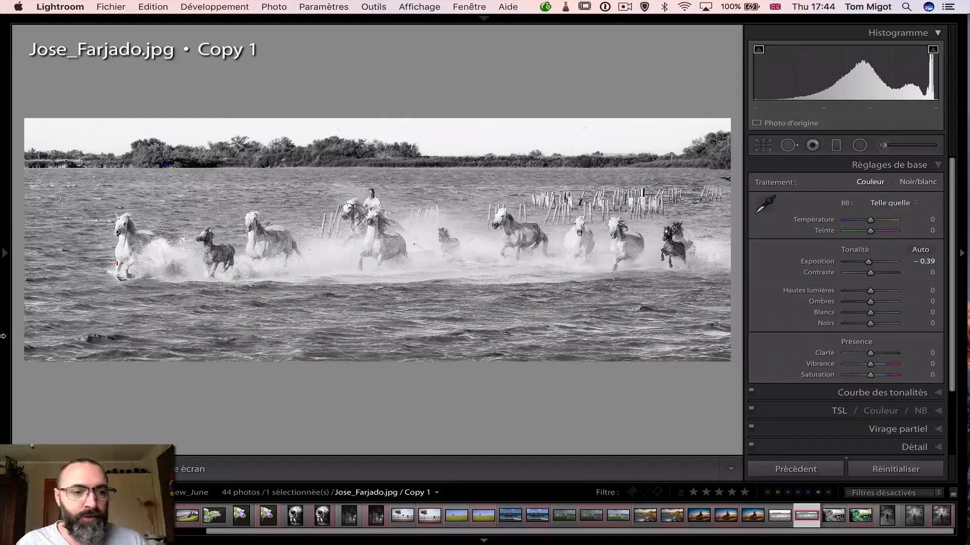
pyautogui.moveTo(3, 336)
pyautogui.scroll(-3, 101, 353)
pyautogui.scroll(5, 101, 353)
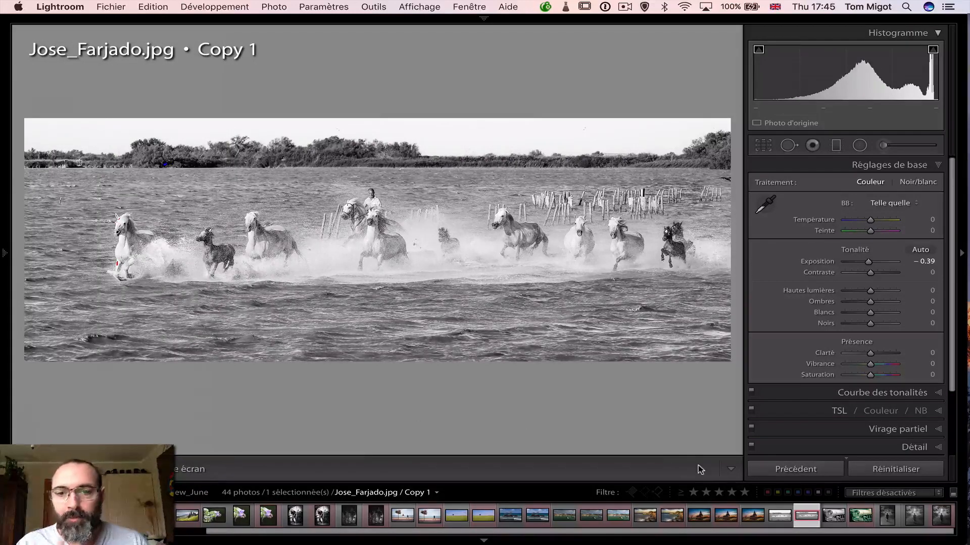
# Select the original horses photo and its Copy 1, and view them in Compare with all interface lights off
pyautogui.click(778, 519)
pyautogui.keyDown('super'); pyautogui.click(804, 518); pyautogui.keyUp('super')
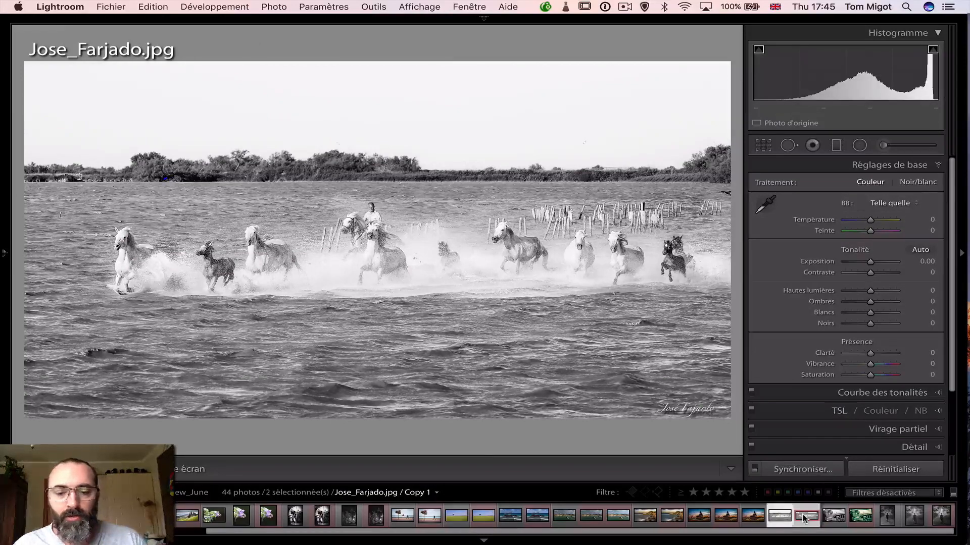
pyautogui.press('c')
pyautogui.press('l')
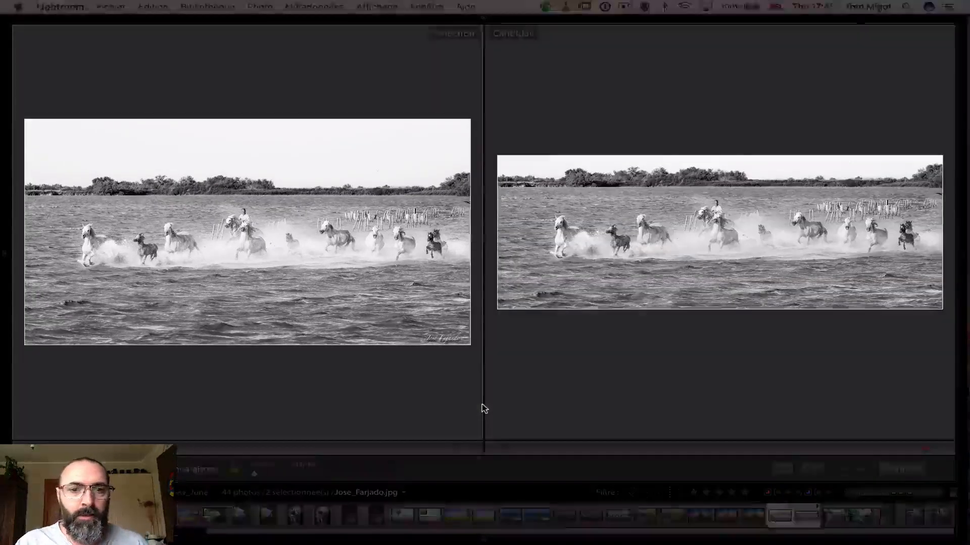
pyautogui.press('l')
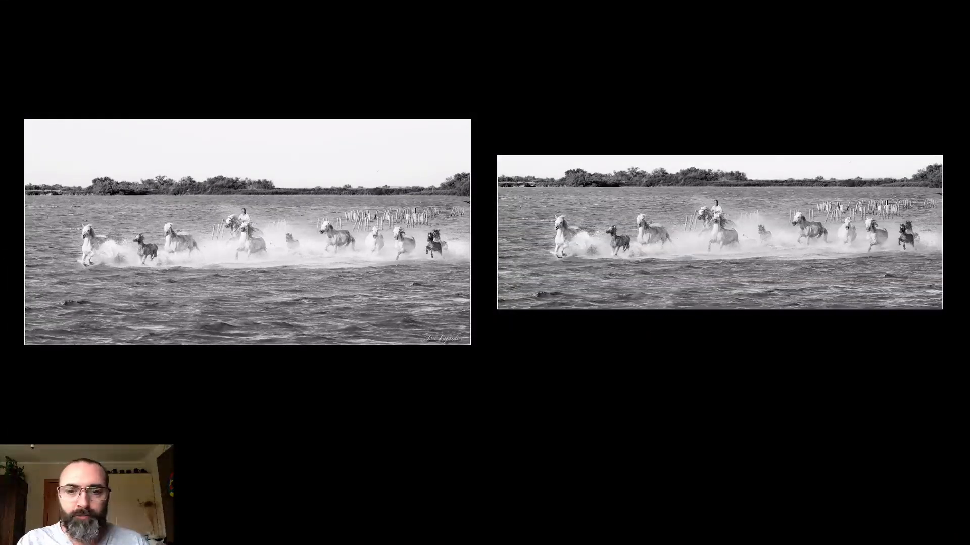
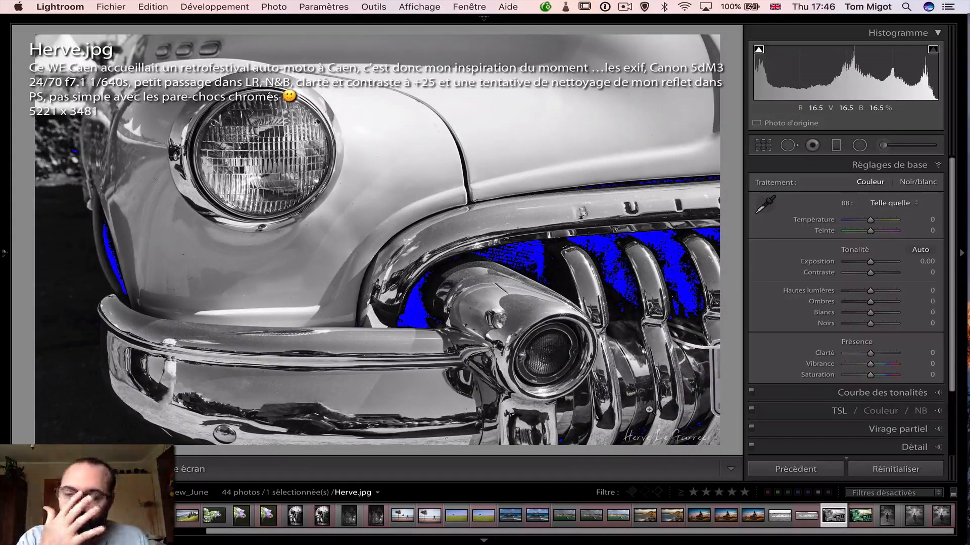
# Hide the info overlay on the black-and-white car photo, and switch to its layered PSD file in Photoshop
pyautogui.press('i')
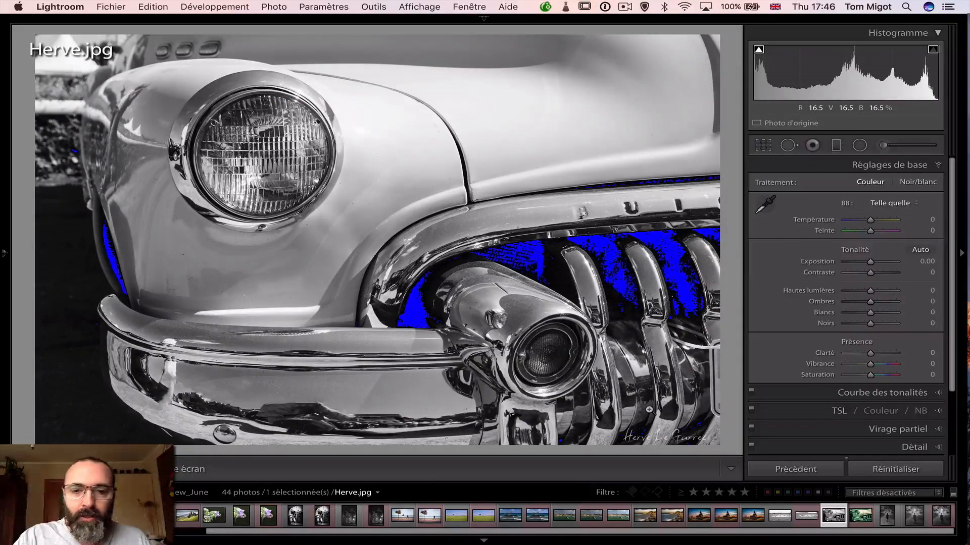
pyautogui.press('i')
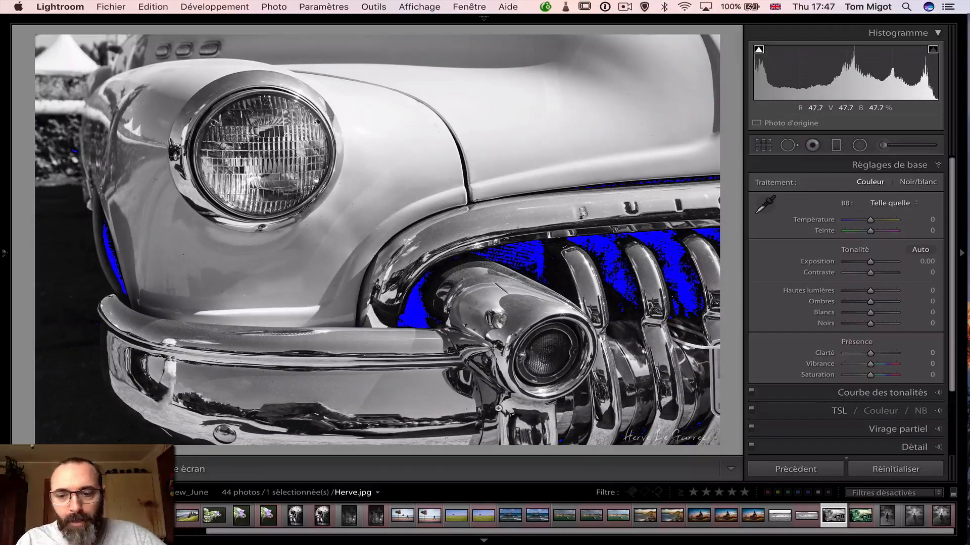
pyautogui.press('super+Tab')
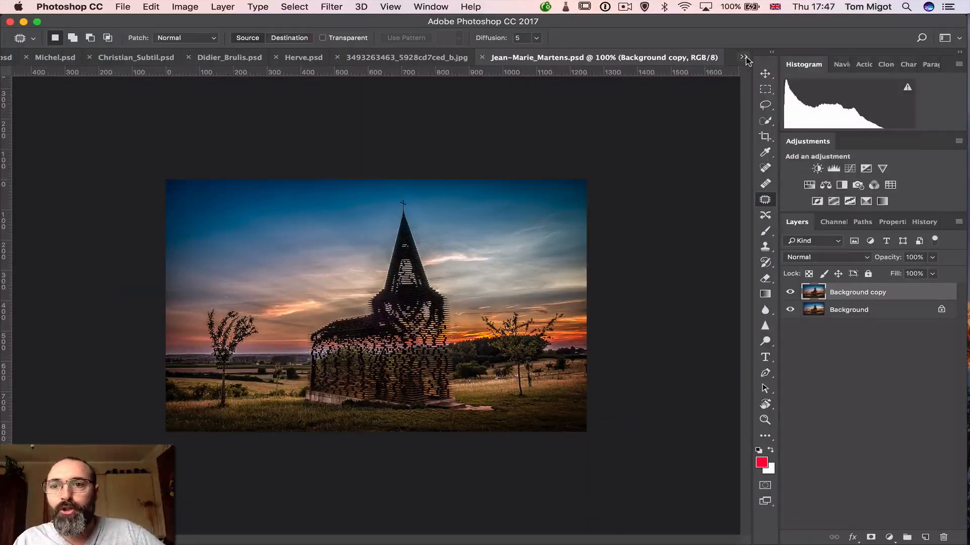
pyautogui.click(743, 57)
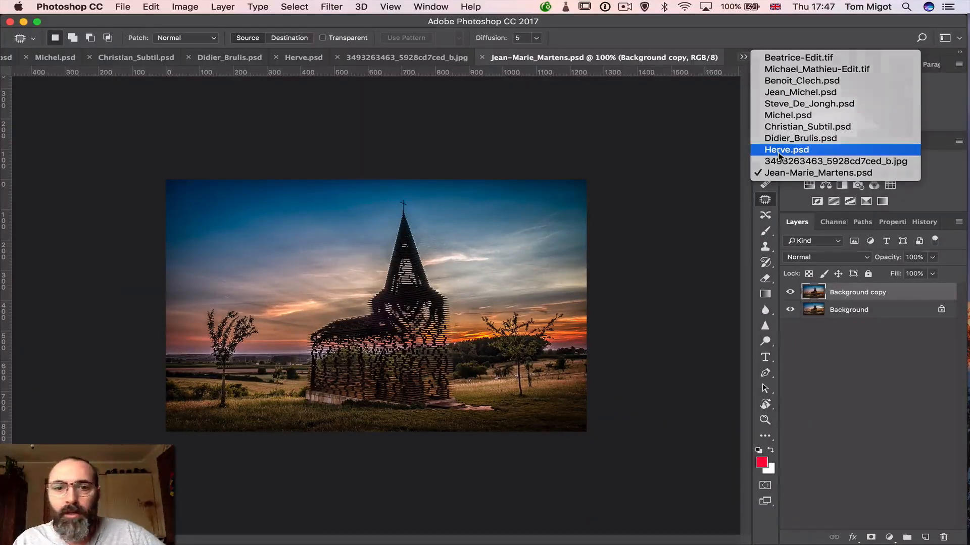
pyautogui.click(778, 150)
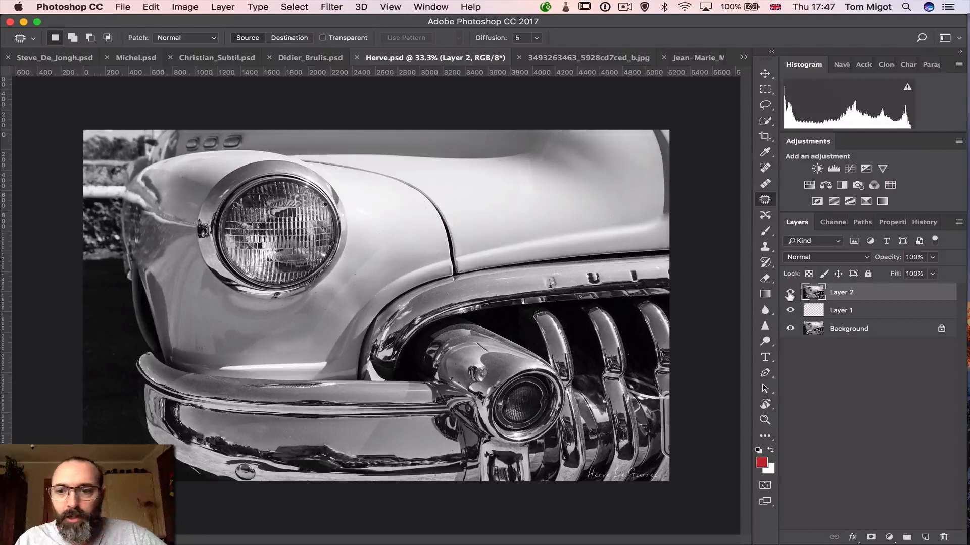
# Hide Layer 2 and Layer 1, and toggle Layer 1's visibility repeatedly to judge its retouching against the Background
pyautogui.click(790, 292)
pyautogui.click(791, 310)
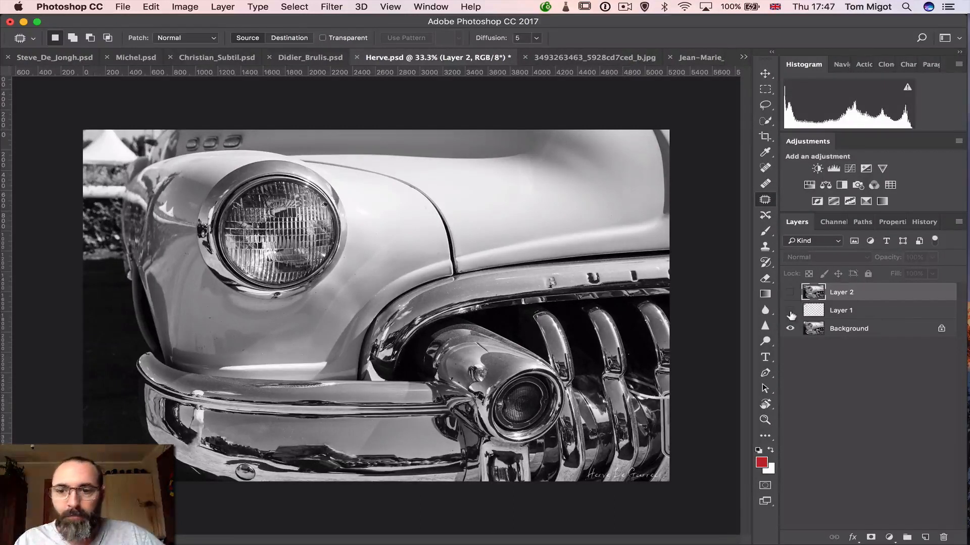
pyautogui.click(790, 311)
pyautogui.click(790, 311)
pyautogui.click(790, 311)
pyautogui.click(790, 312)
pyautogui.click(790, 312)
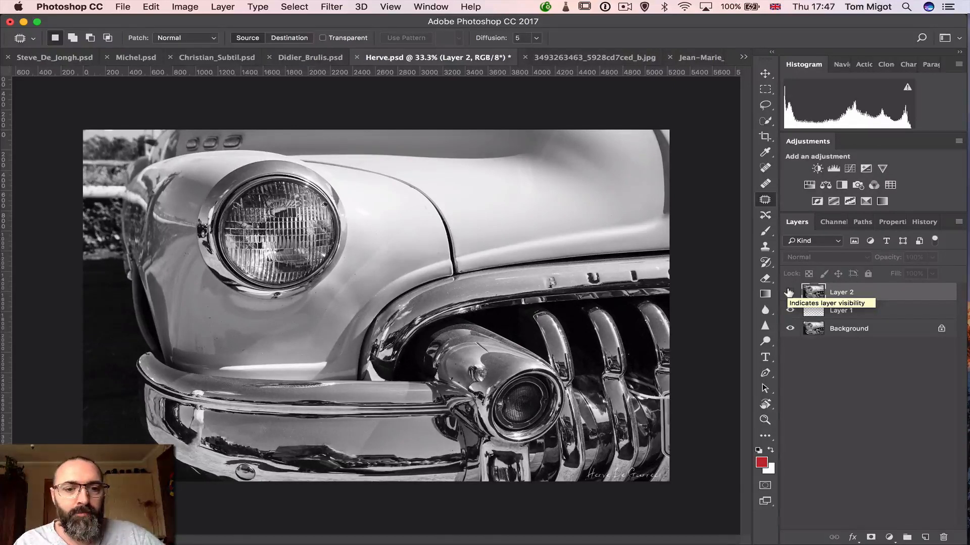
# Toggle Layer 2's visibility off and on repeatedly to compare the cleaned-up car with the layers beneath, leaving it visible
pyautogui.click(789, 293)
pyautogui.click(790, 293)
pyautogui.click(789, 293)
pyautogui.click(789, 293)
pyautogui.click(789, 293)
pyautogui.click(789, 293)
pyautogui.click(789, 293)
pyautogui.click(790, 293)
pyautogui.click(790, 293)
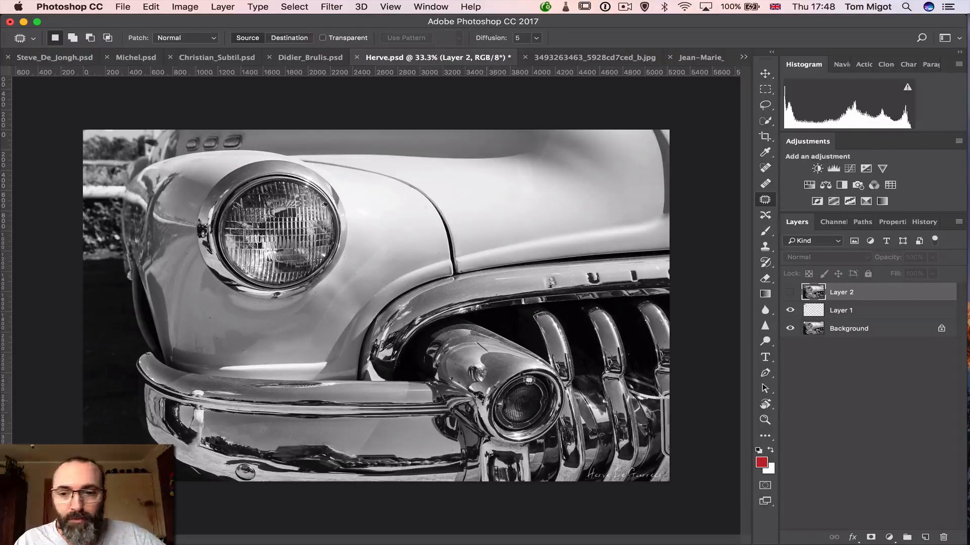
pyautogui.click(789, 292)
pyautogui.click(790, 292)
pyautogui.click(789, 292)
pyautogui.click(789, 292)
pyautogui.click(790, 292)
pyautogui.click(789, 292)
pyautogui.click(789, 292)
pyautogui.click(790, 291)
pyautogui.click(789, 292)
pyautogui.click(790, 292)
pyautogui.click(790, 292)
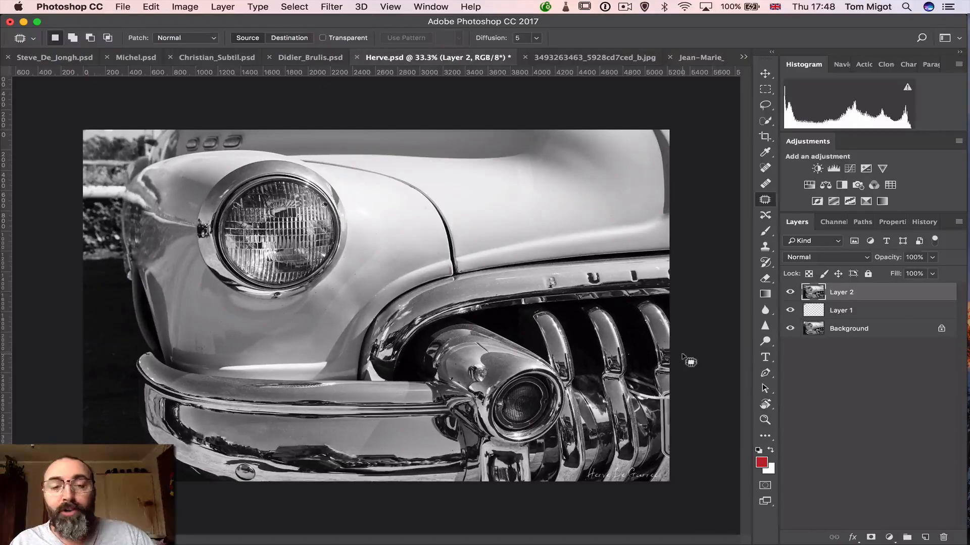
# Switch back to Lightroom, open the green-toned version of the car photo, and turn off the highlight clipping warning
pyautogui.press('super+Tab')
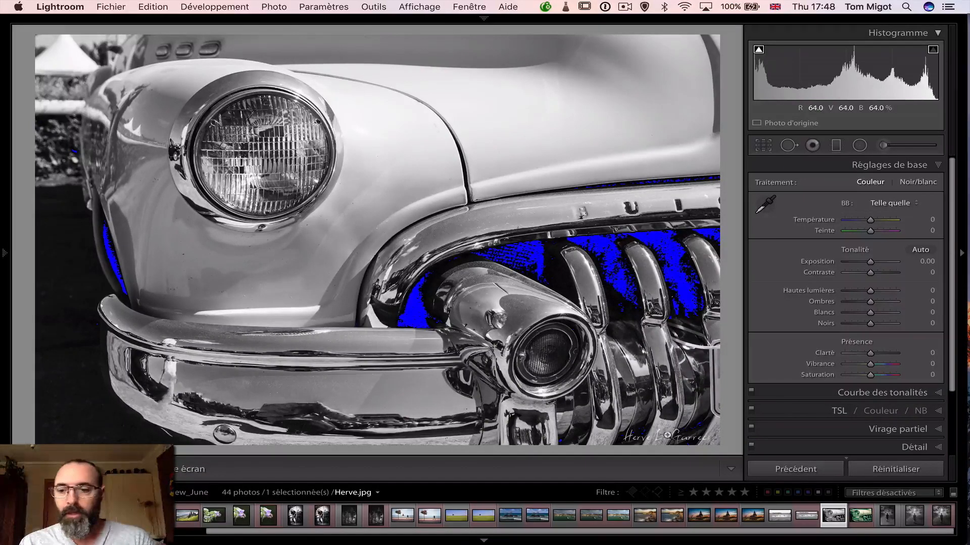
pyautogui.click(858, 515)
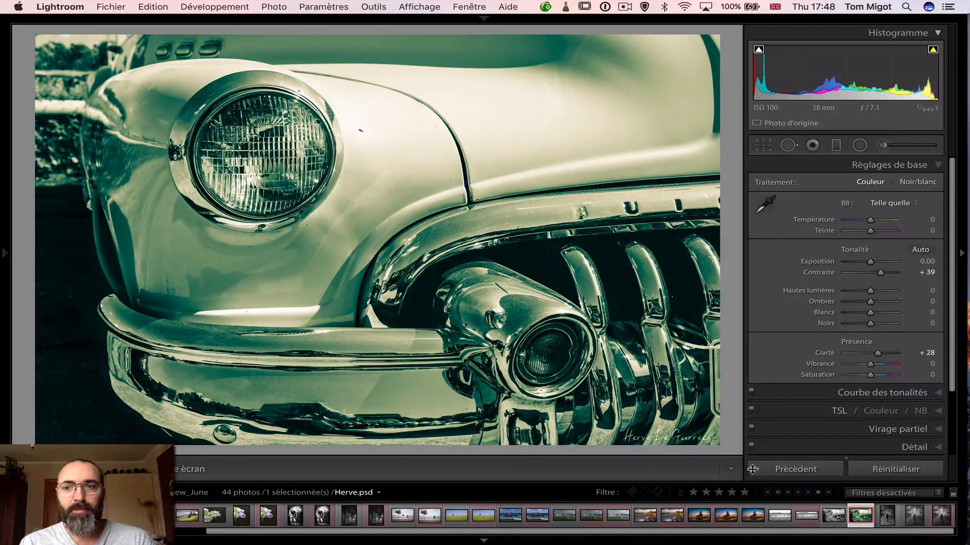
pyautogui.click(932, 50)
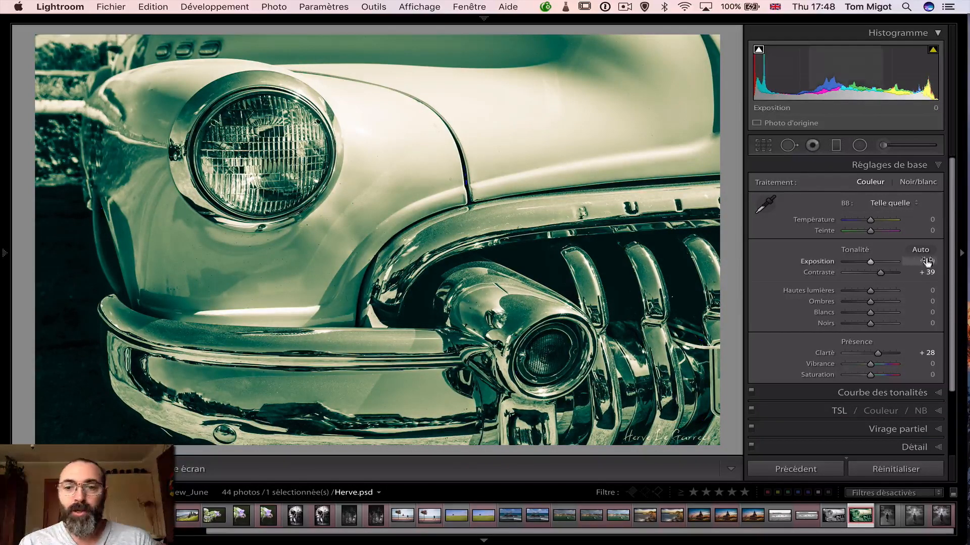
# Review the toned car's Synchronize Settings and Dehaze Amount history states, and return to the most recent Add Brush Stroke state
pyautogui.moveTo(4, 262)
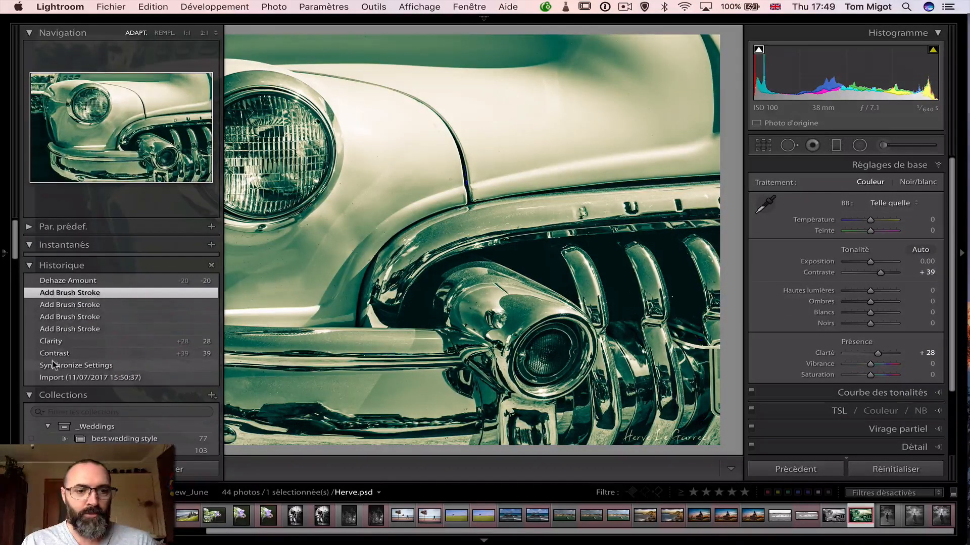
pyautogui.click(55, 366)
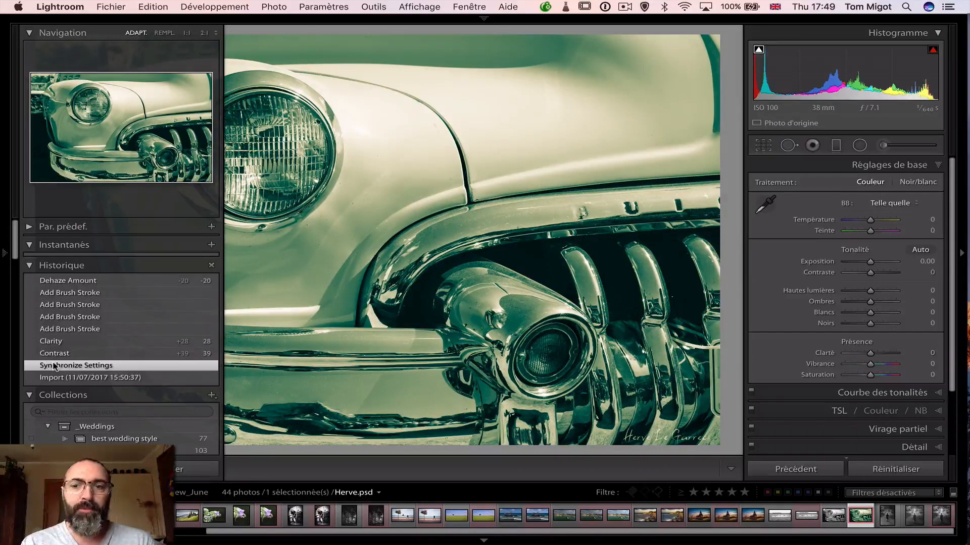
pyautogui.click(57, 282)
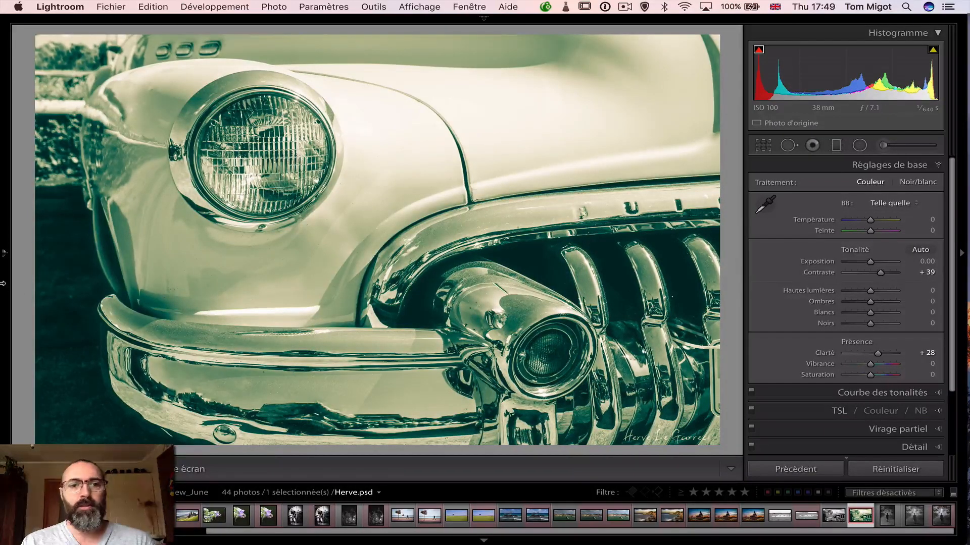
pyautogui.moveTo(2, 283)
pyautogui.click(71, 292)
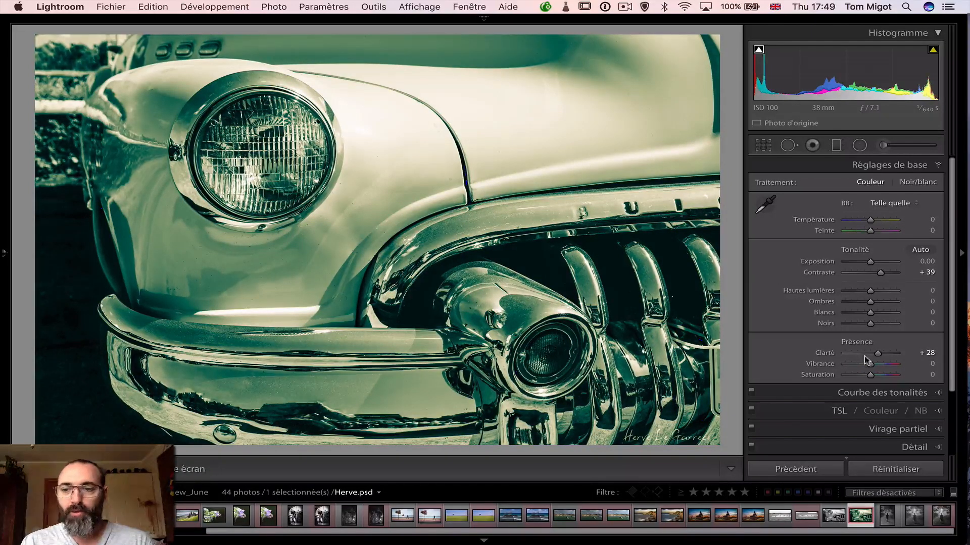
# Display the split toning settings of the green-toned car photo
pyautogui.scroll(-3, 952, 387)
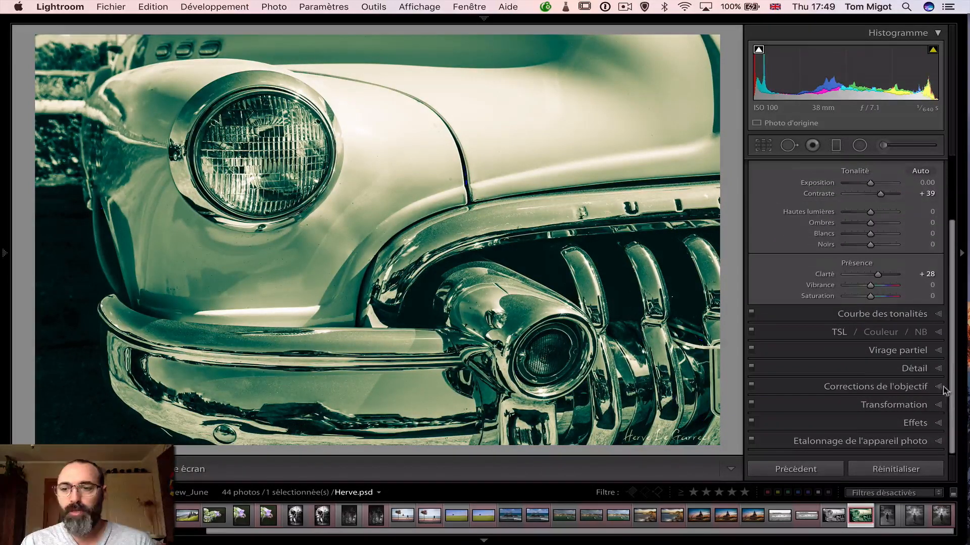
pyautogui.click(938, 351)
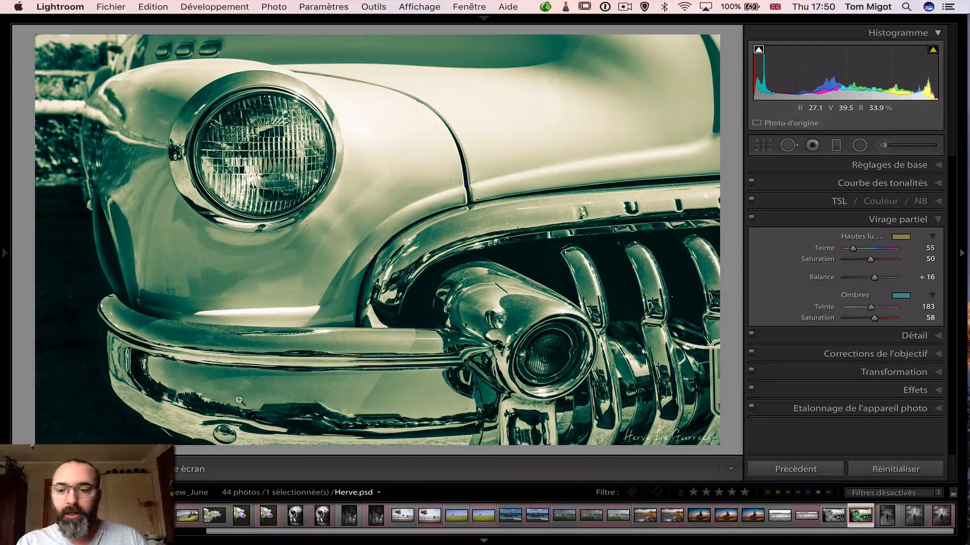
# Select the black-and-white car original and its green-toned version, and view them in Compare with all interface lights off
pyautogui.click(833, 516)
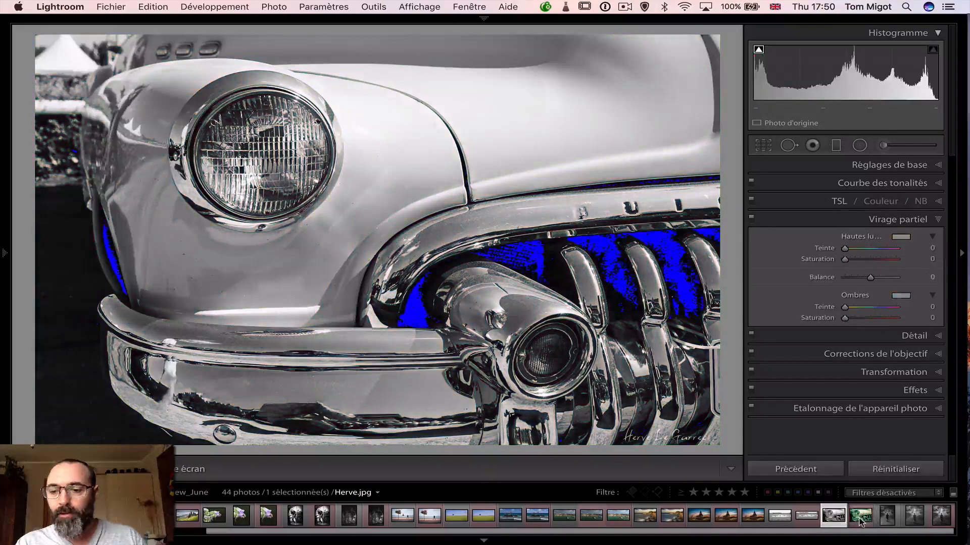
pyautogui.keyDown('super'); pyautogui.click(860, 520); pyautogui.keyUp('super')
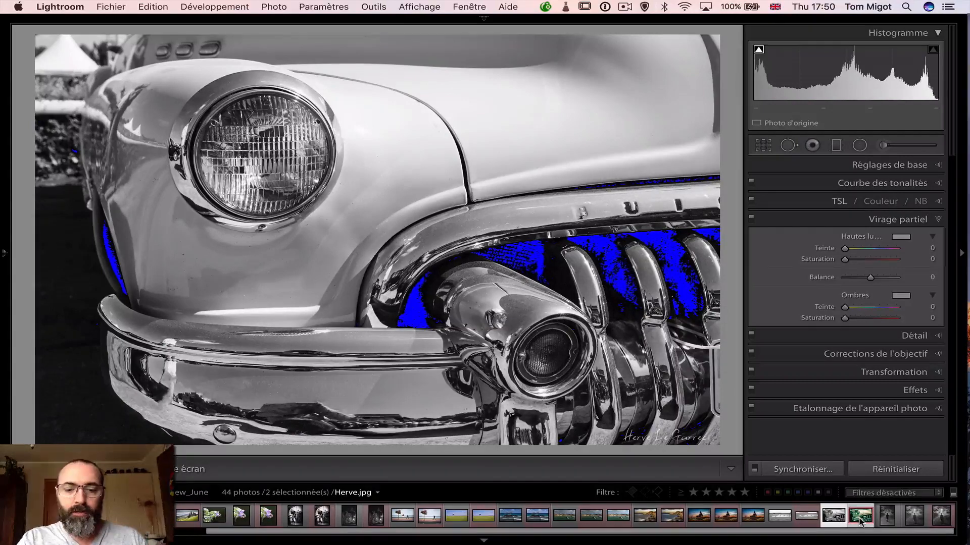
pyautogui.press('c')
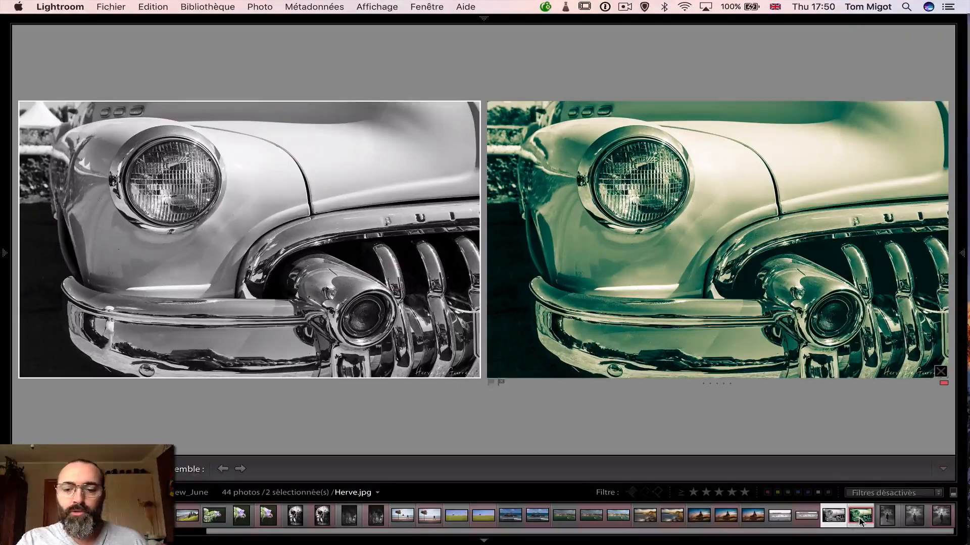
pyautogui.press('l')
pyautogui.press('l')
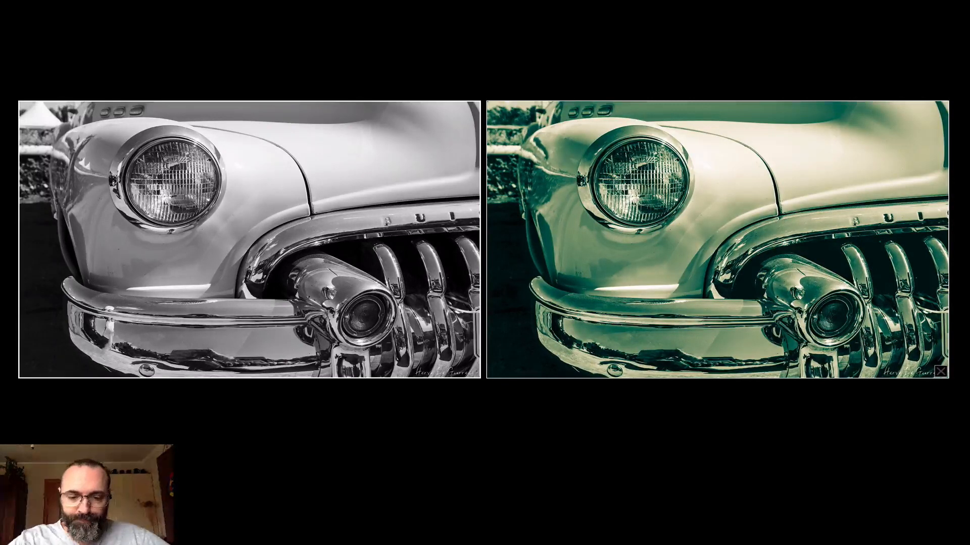
# Return to Develop with normal lighting, and open the original photo of the boy walking on the forest path
pyautogui.press('d')
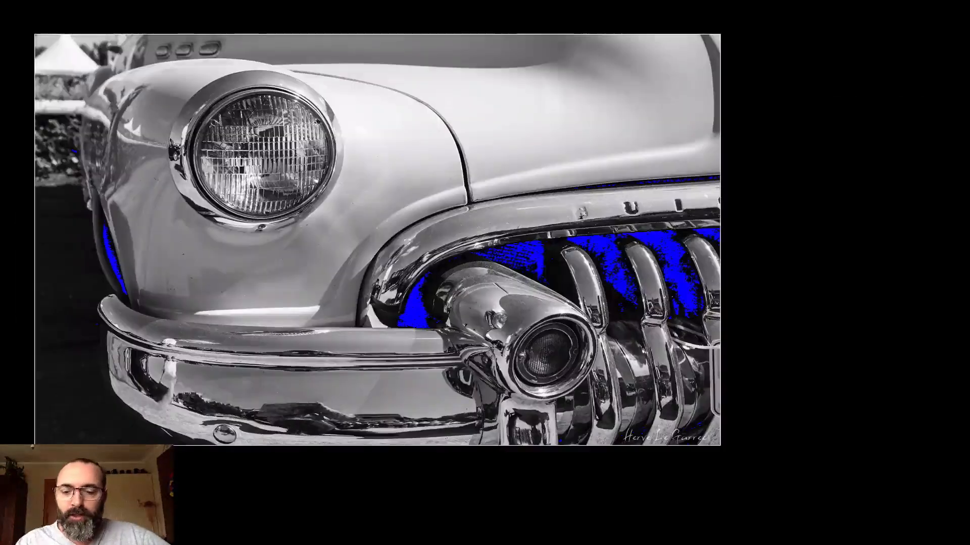
pyautogui.press('l')
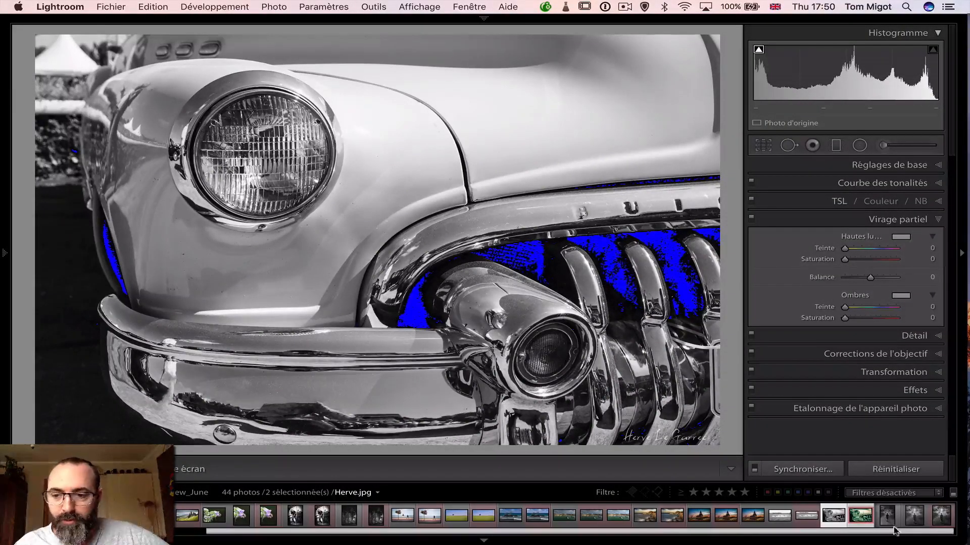
pyautogui.click(884, 512)
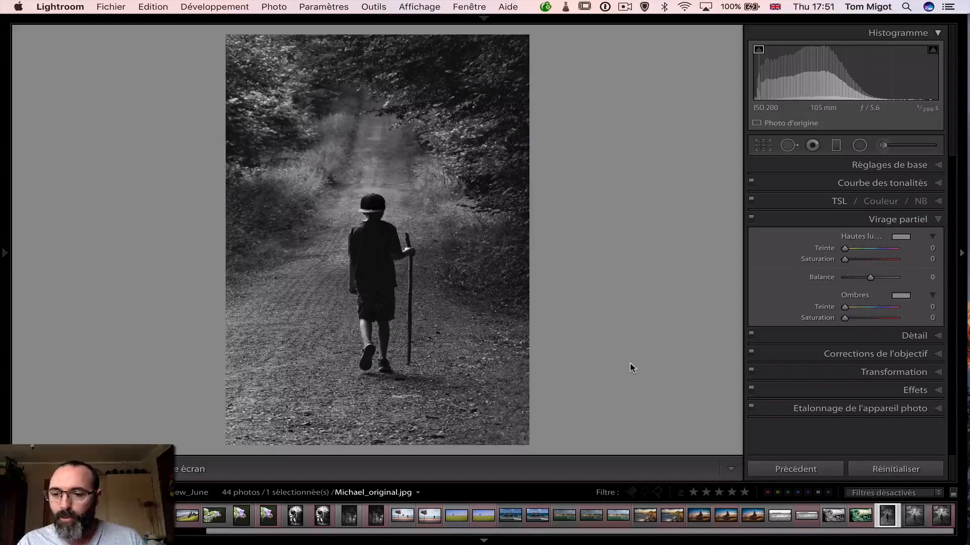
# Open the brightened, cropped version of the boy photo, and switch back and forth between it and its Copy 1 to compare toning
pyautogui.click(913, 517)
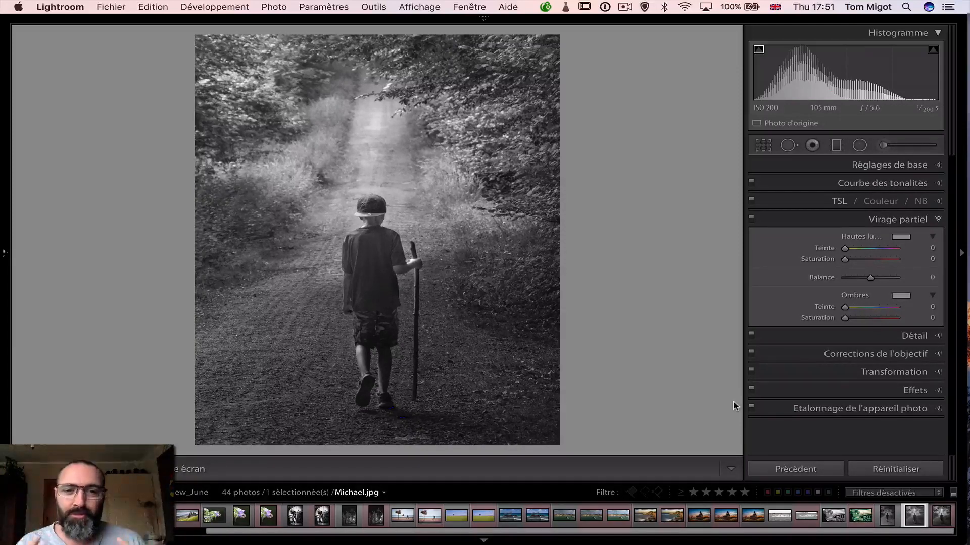
pyautogui.click(940, 521)
pyautogui.press('super+alt+v')
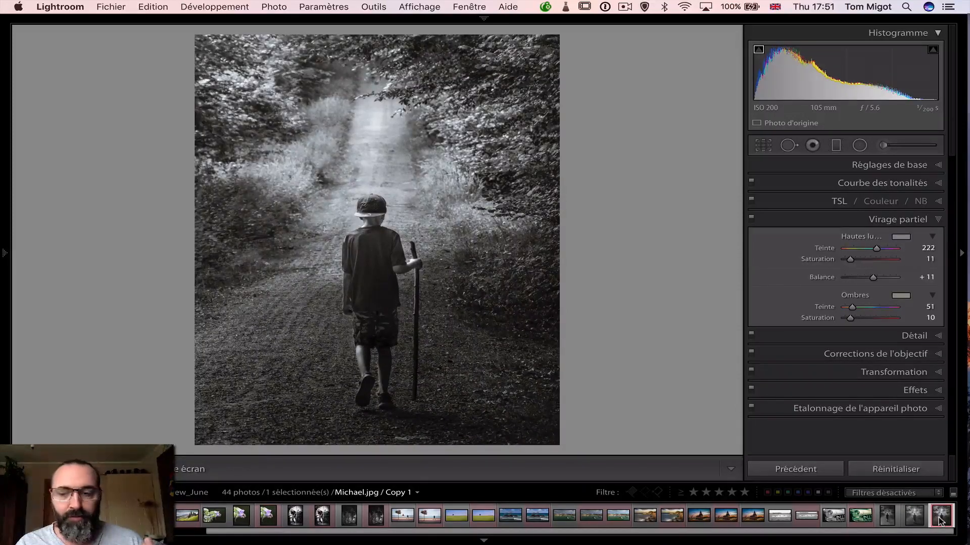
pyautogui.click(914, 521)
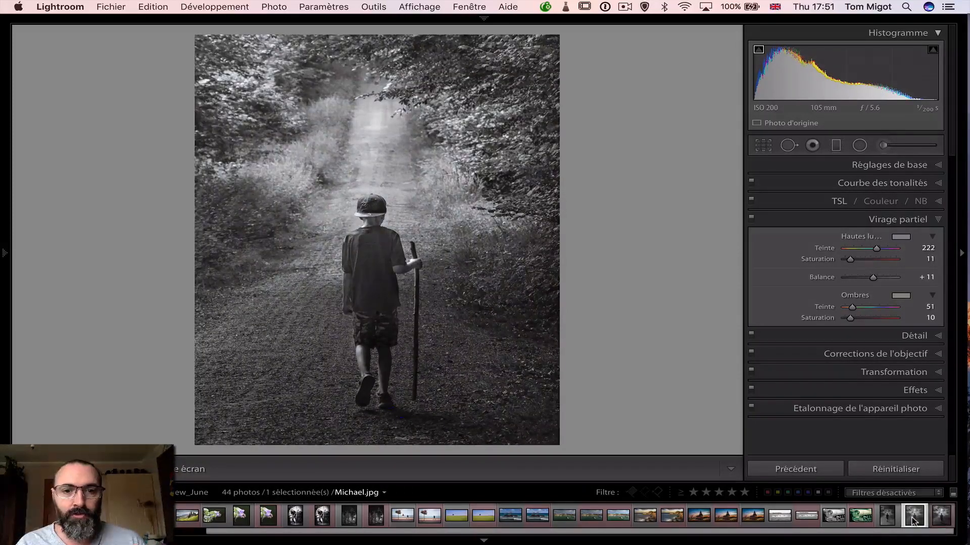
pyautogui.click(936, 520)
pyautogui.press('super+alt+v')
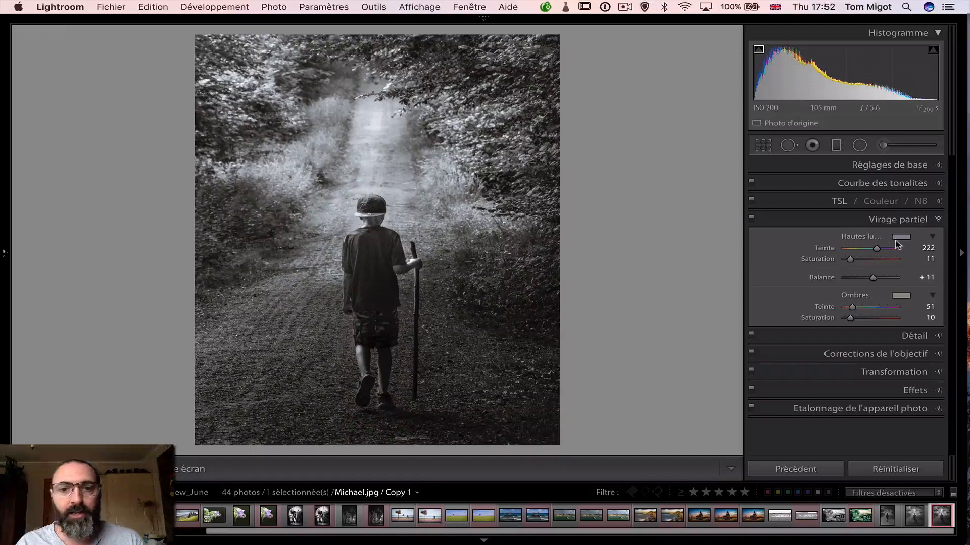
pyautogui.click(917, 516)
pyautogui.click(943, 518)
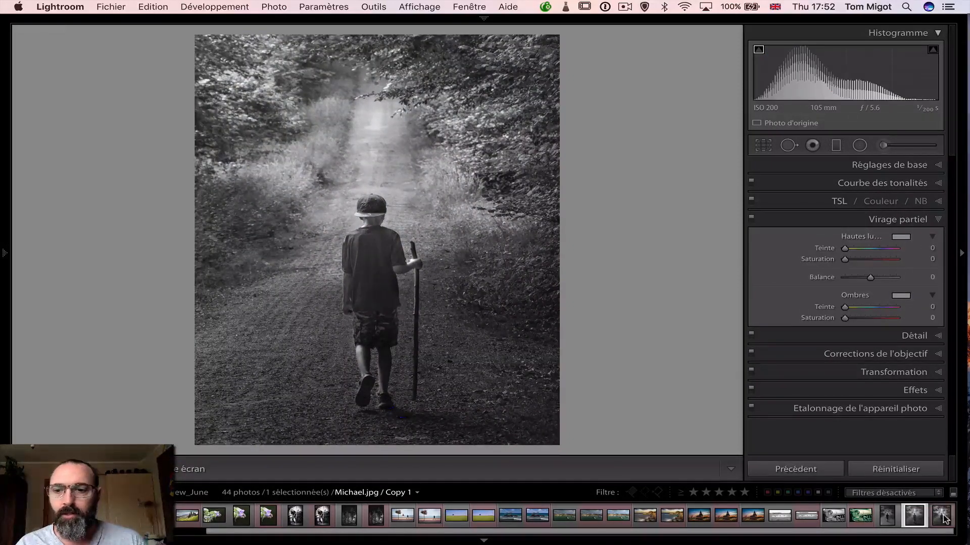
# Toggle Copy 1's split toning off and on repeatedly to judge its effect, leaving it enabled
pyautogui.click(751, 219)
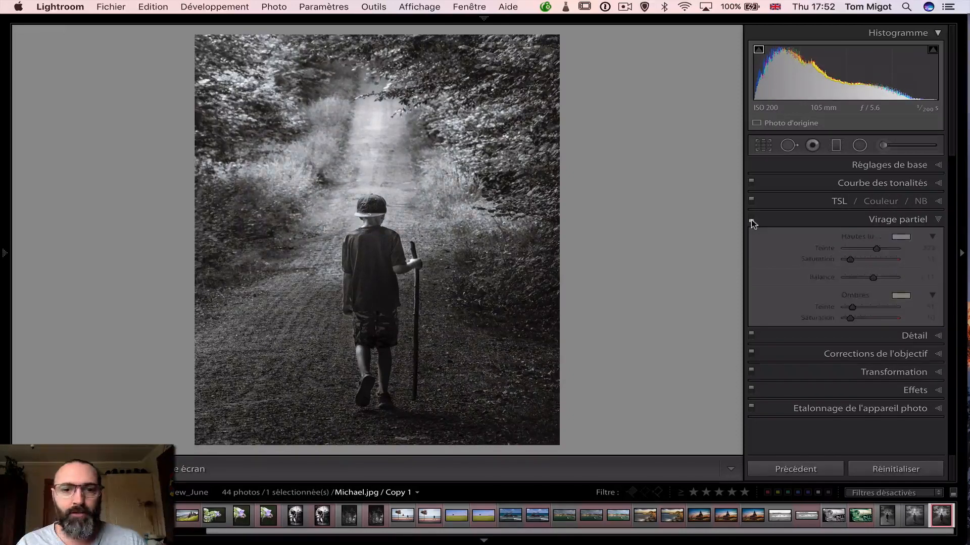
pyautogui.click(751, 220)
pyautogui.click(751, 221)
pyautogui.click(751, 221)
pyautogui.click(751, 220)
pyautogui.click(751, 221)
pyautogui.click(751, 221)
pyautogui.click(751, 220)
pyautogui.click(750, 221)
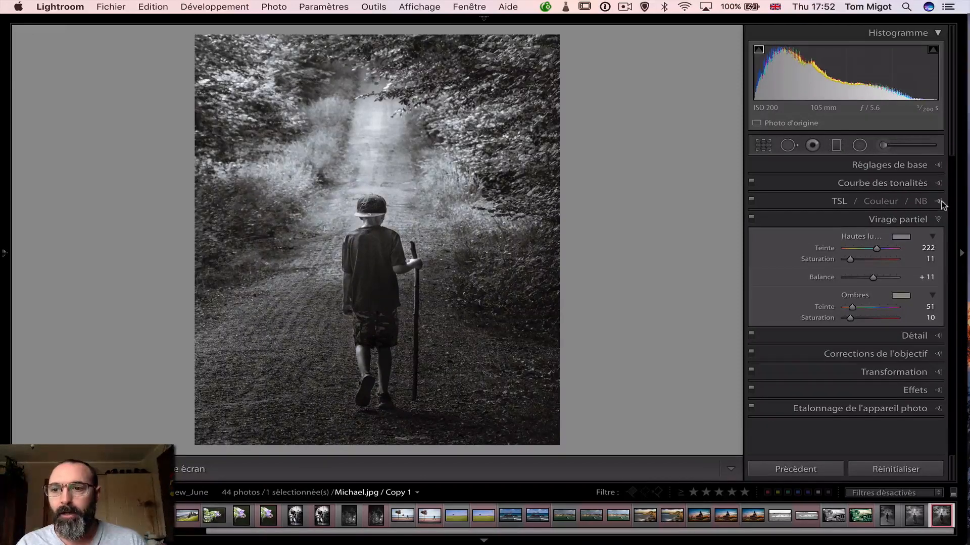
# Display Copy 1's basic tone settings, and inspect the adjustment brush edit placed at the boy's feet
pyautogui.click(938, 166)
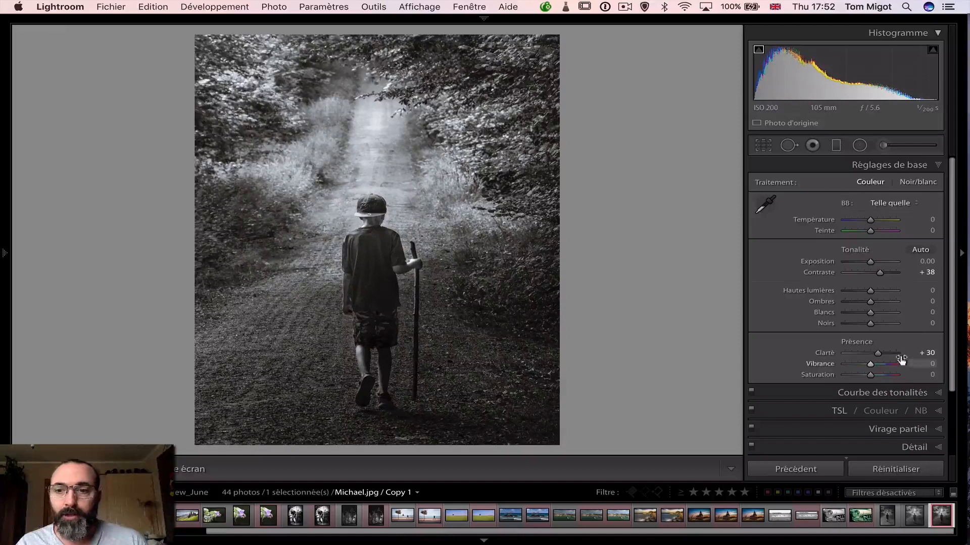
pyautogui.click(884, 145)
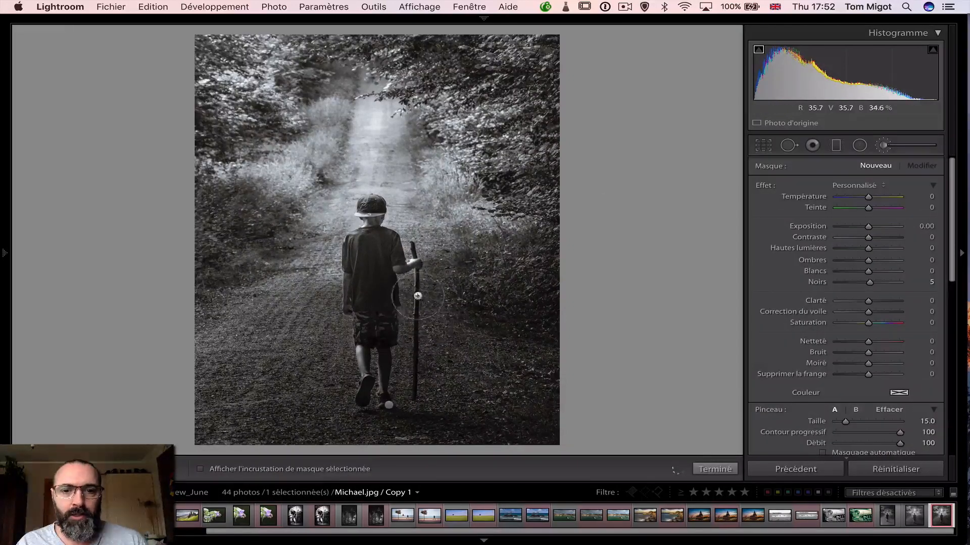
pyautogui.moveTo(388, 405)
pyautogui.mouseDown()
pyautogui.moveTo(407, 420)
pyautogui.moveTo(387, 404)
pyautogui.mouseUp()
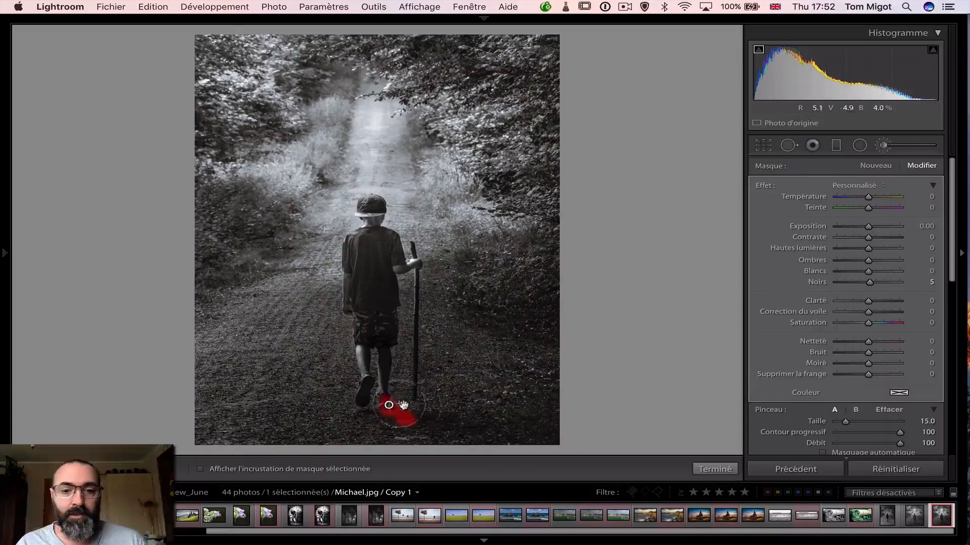
# Close the adjustment brush, and compare the original forest boy photo with Copy 1 side by side in Survey view with lights out
pyautogui.click(884, 146)
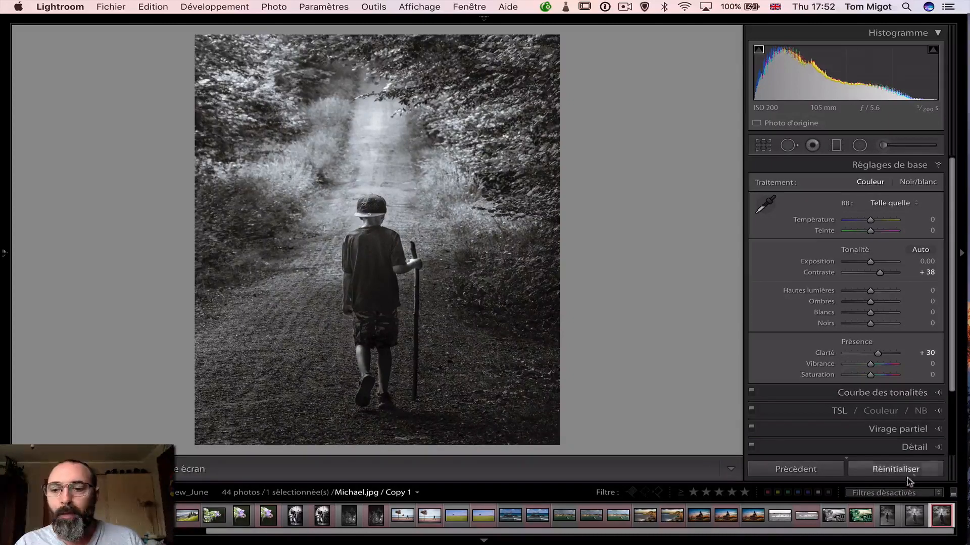
pyautogui.click(887, 516)
pyautogui.keyDown('super'); pyautogui.click(939, 520); pyautogui.keyUp('super')
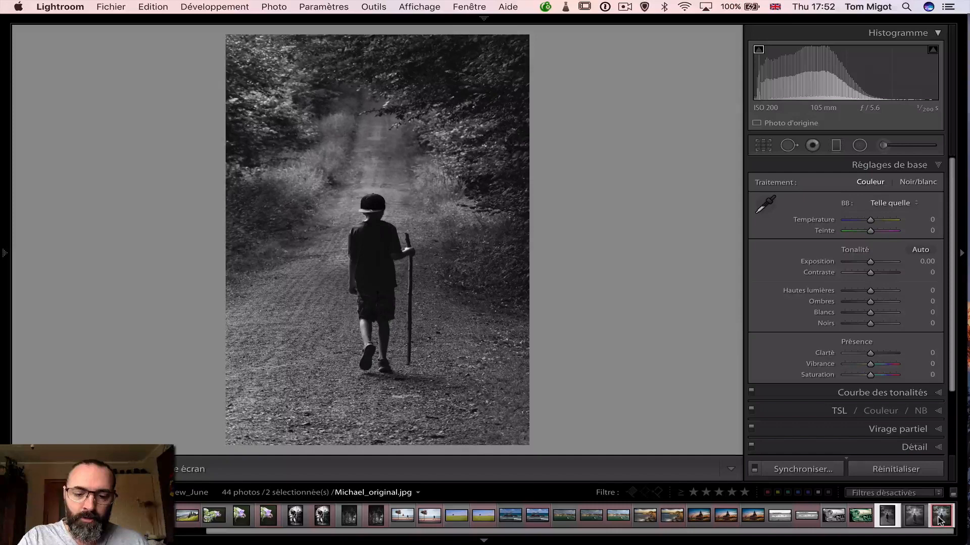
pyautogui.press('c')
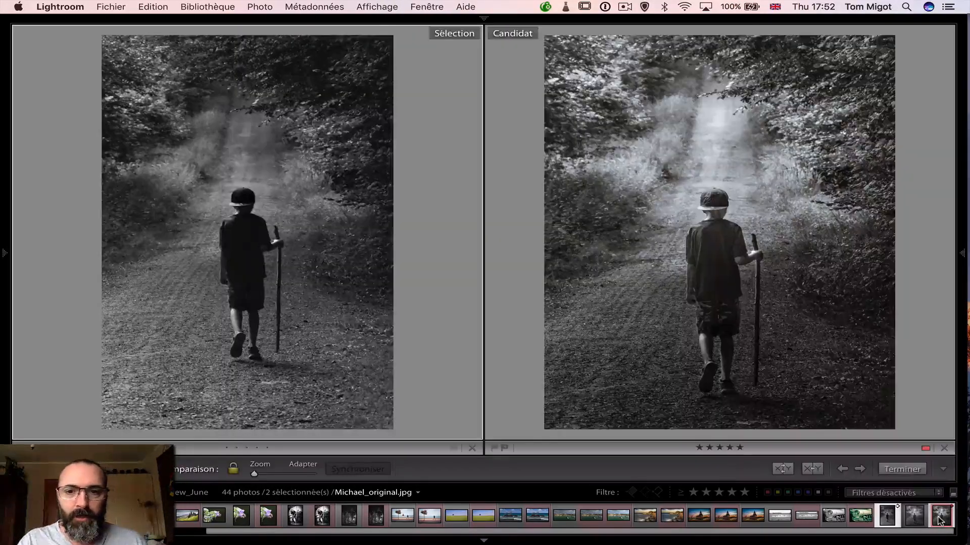
pyautogui.press('n')
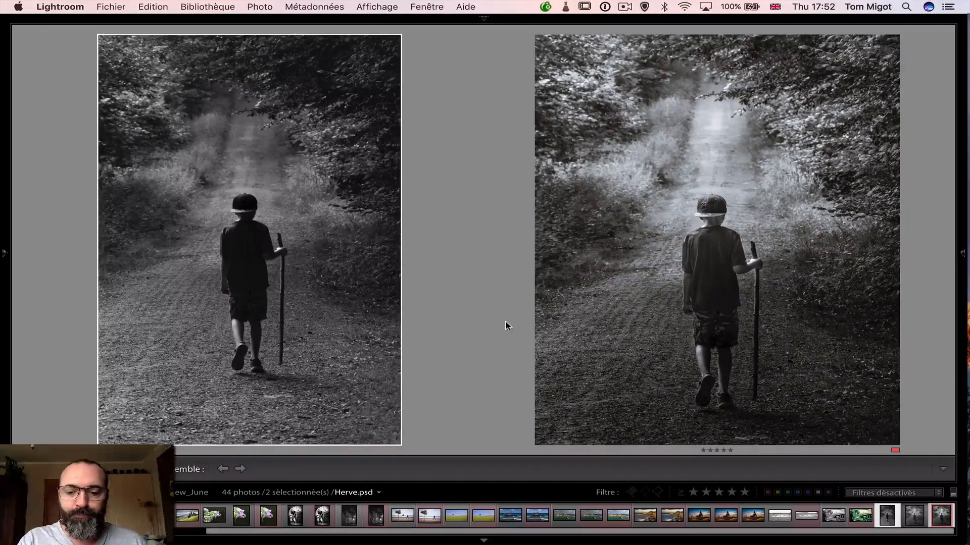
pyautogui.press('l')
pyautogui.press('l')
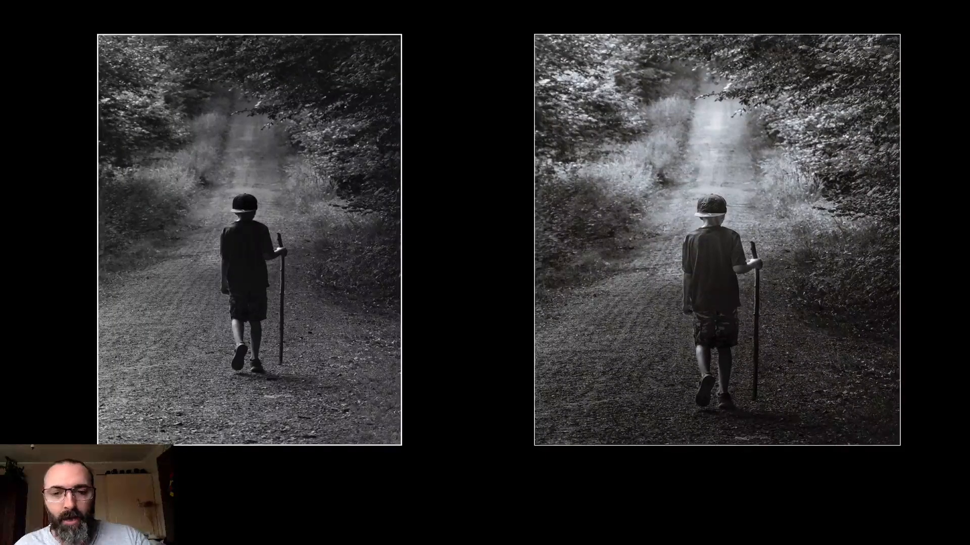
# Return to the library grid with normal lighting, and filter the Review_June photos to those with a red label
pyautogui.press('g')
pyautogui.press('l')
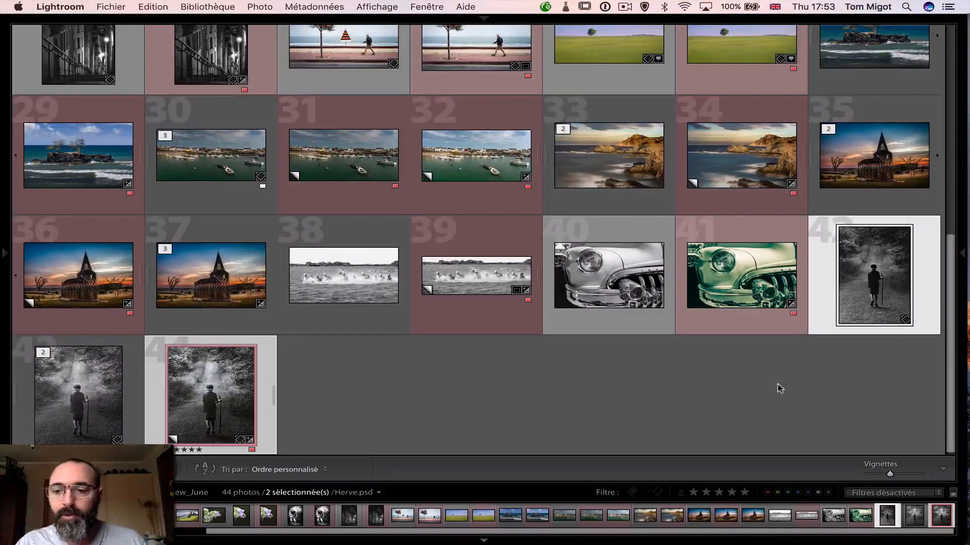
pyautogui.click(767, 492)
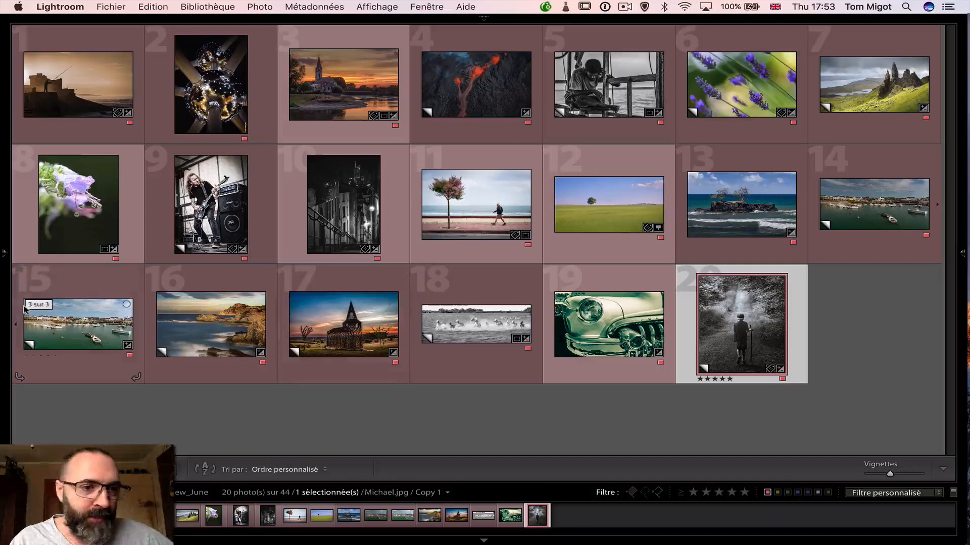
# Open the Contest-June folder, and show the Milky Way, night stairway, lone tree and first sunset photos together in Survey view
pyautogui.moveTo(2, 255)
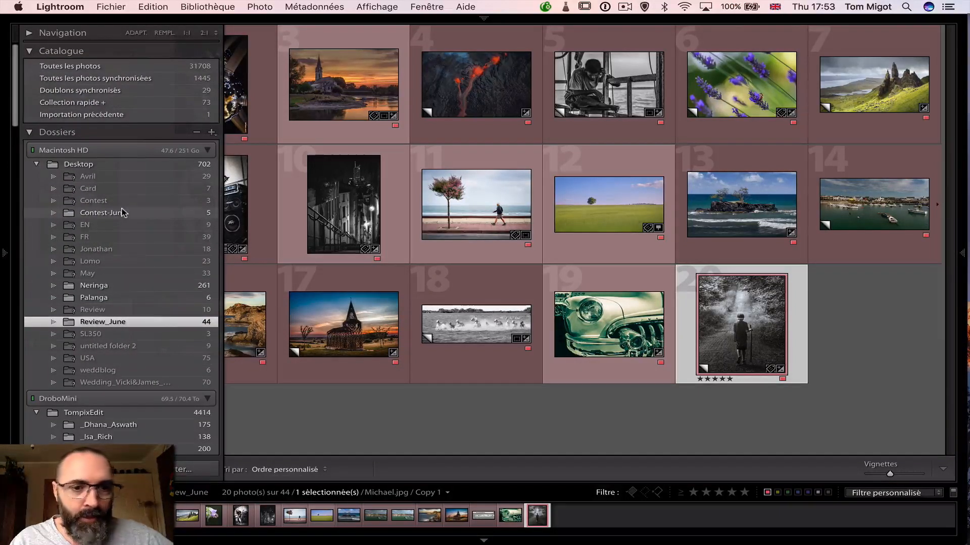
pyautogui.click(158, 217)
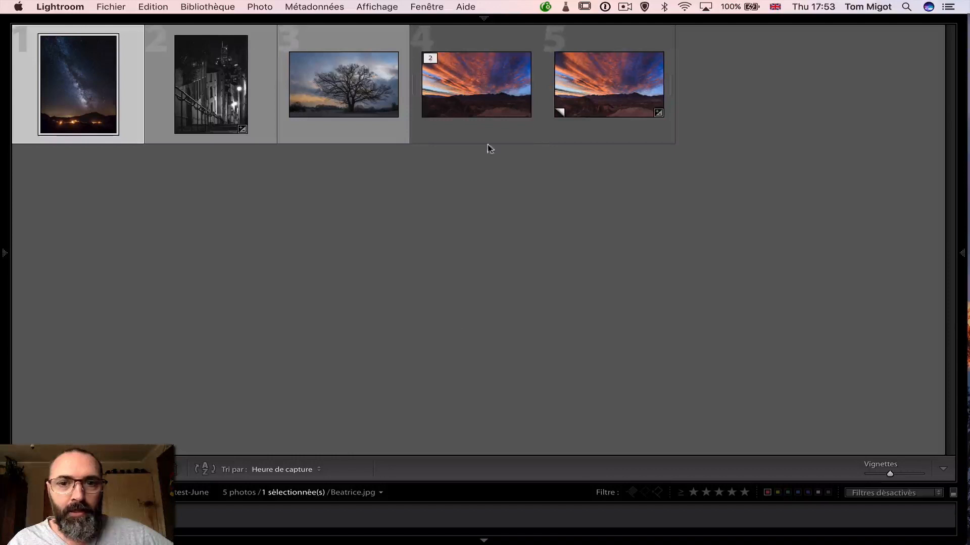
pyautogui.click(454, 101)
pyautogui.keyDown('shift'); pyautogui.click(354, 96); pyautogui.keyUp('shift')
pyautogui.keyDown('shift'); pyautogui.click(224, 98); pyautogui.keyUp('shift')
pyautogui.keyDown('shift'); pyautogui.click(105, 98); pyautogui.keyUp('shift')
pyautogui.press('n')
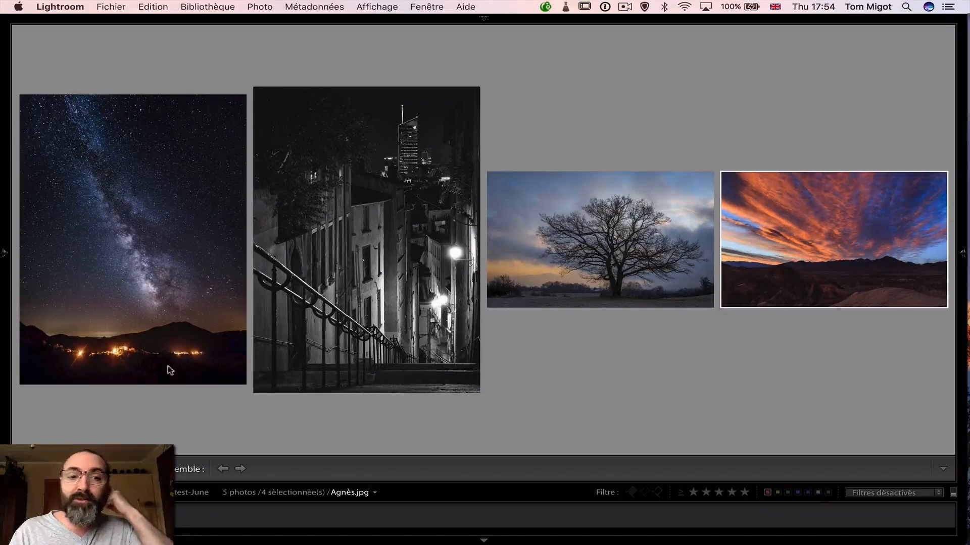
# View the Milky Way photo on its own, full screen on a dark background
pyautogui.click(84, 288)
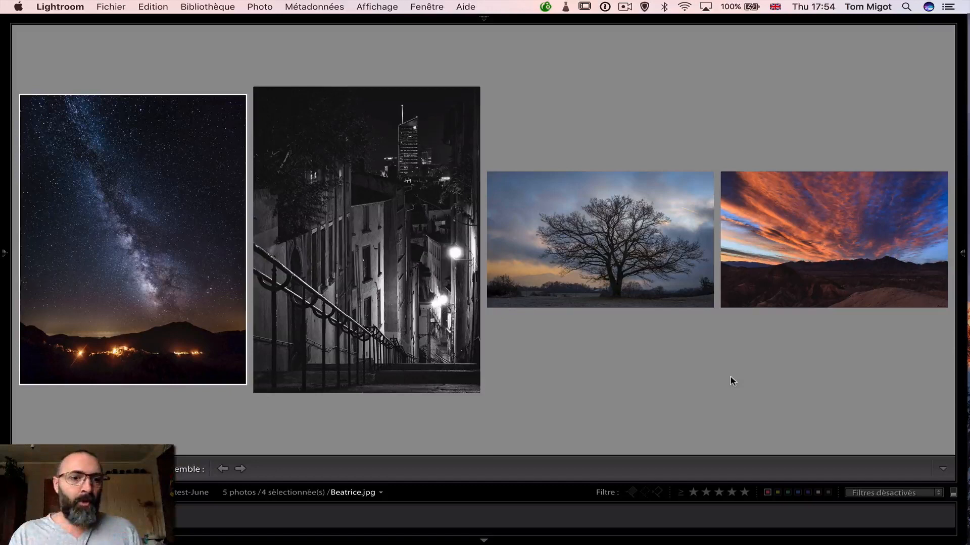
pyautogui.doubleClick(228, 305)
pyautogui.press('l')
pyautogui.press('f')
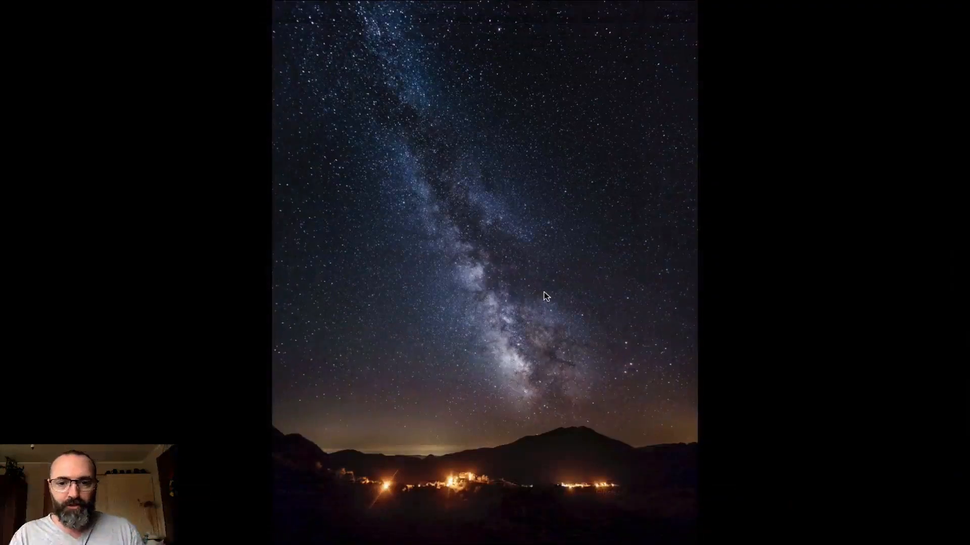